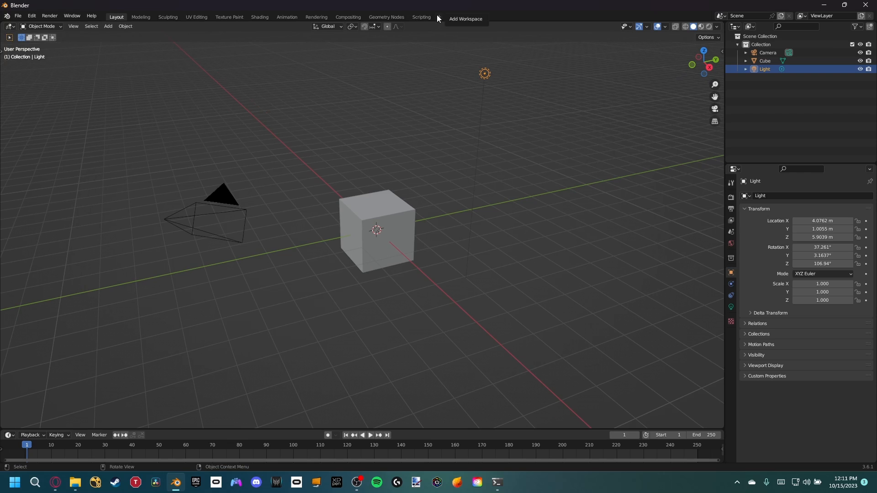
Step: Add a VFX Motion Tracking workspace and open the entire Hole_footage PNG image sequence as its clip
{"action": "mouse_move", "coordinate": [418, 57]}
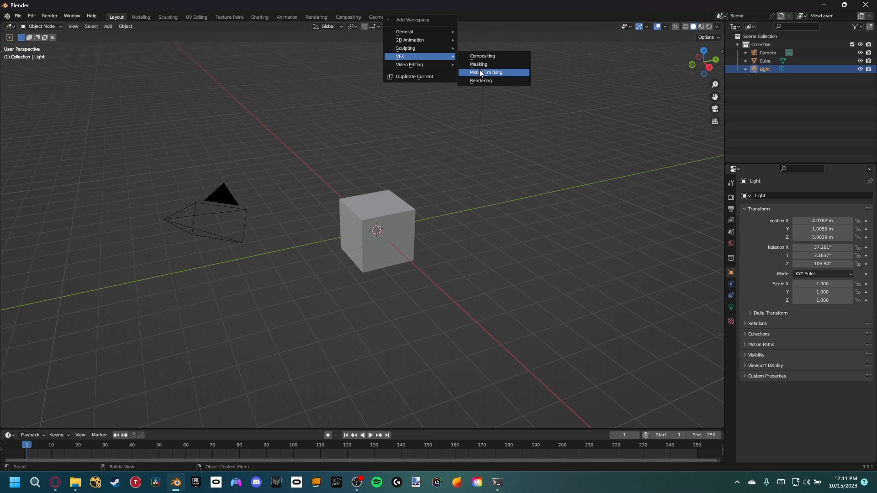
{"action": "left_click", "coordinate": [479, 71]}
{"action": "left_click", "coordinate": [292, 157]}
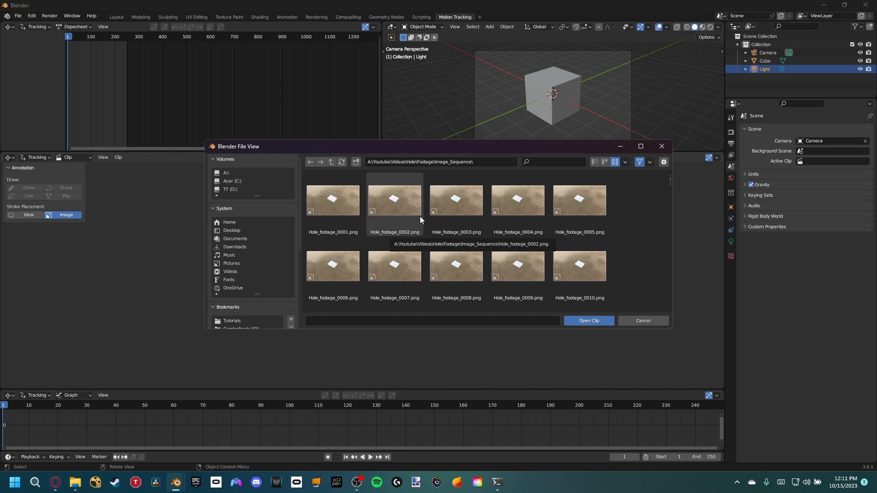
{"action": "key", "text": "a"}
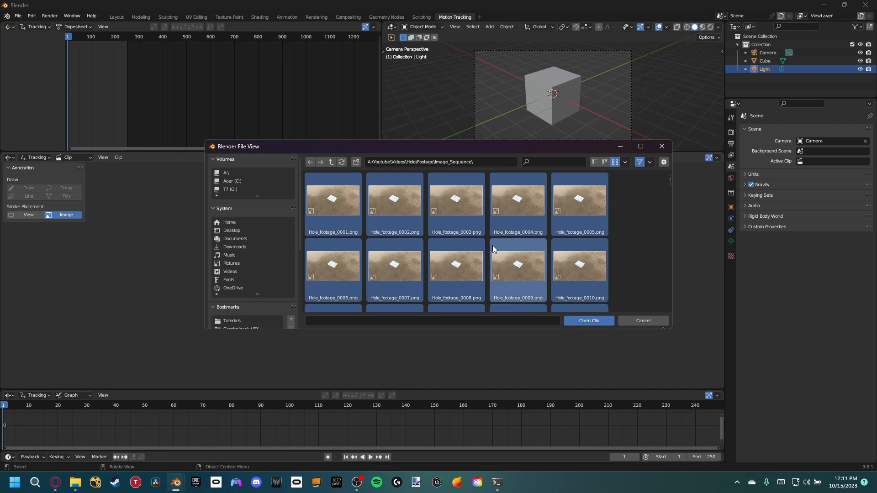
{"action": "left_click", "coordinate": [590, 321]}
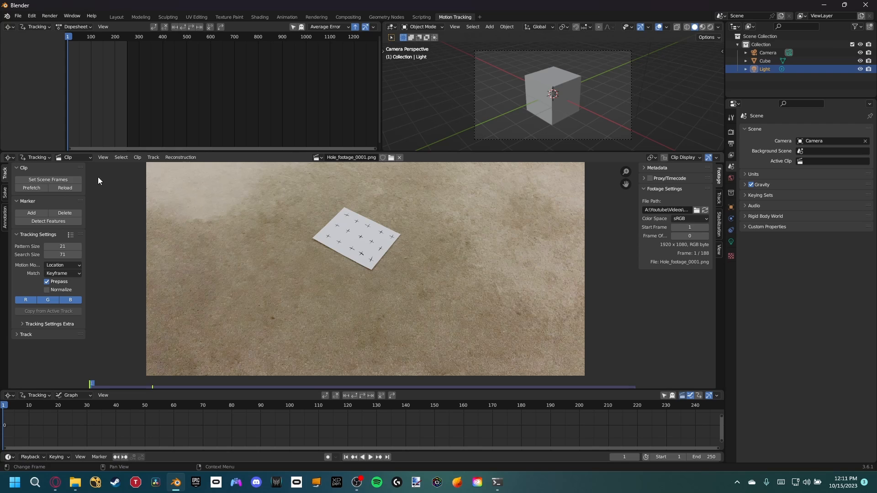
Step: Match the scene's frame range to the clip and prefetch the clip's frames
{"action": "left_click", "coordinate": [48, 178]}
{"action": "left_click", "coordinate": [37, 187]}
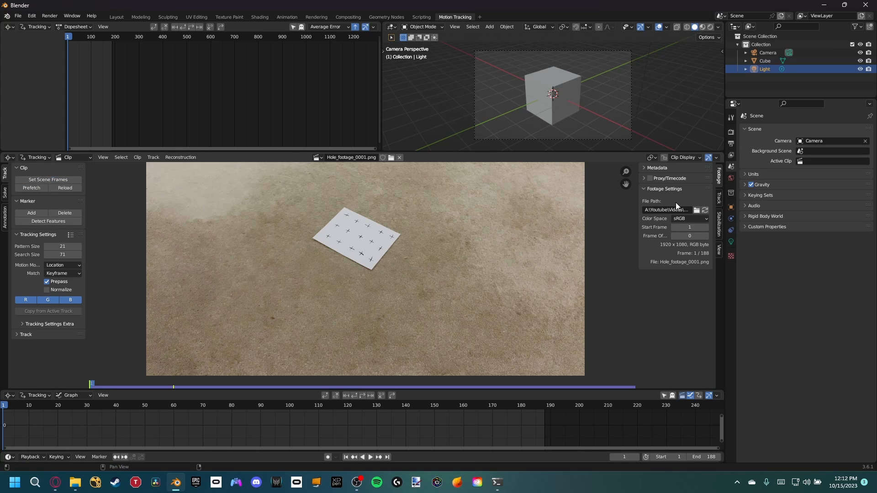
Step: Set the color management view transform to Standard and check the output frame rate
{"action": "left_click", "coordinate": [731, 132]}
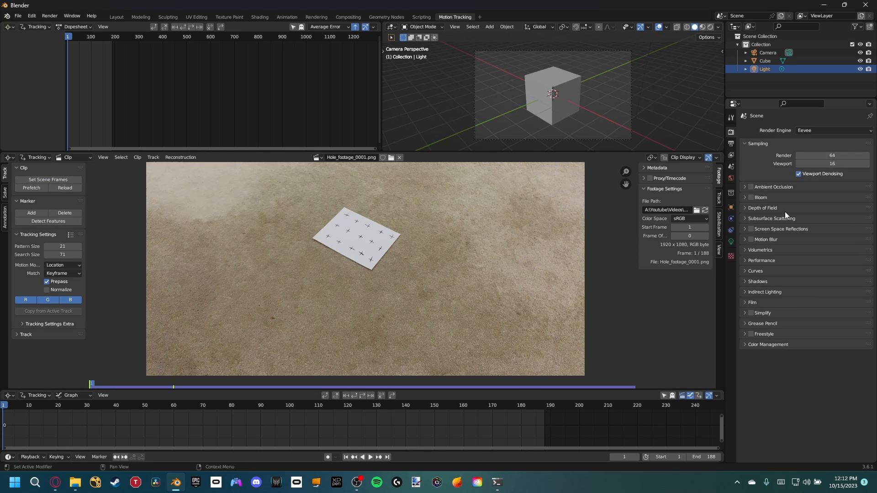
{"action": "left_click", "coordinate": [770, 344]}
{"action": "left_click", "coordinate": [815, 365]}
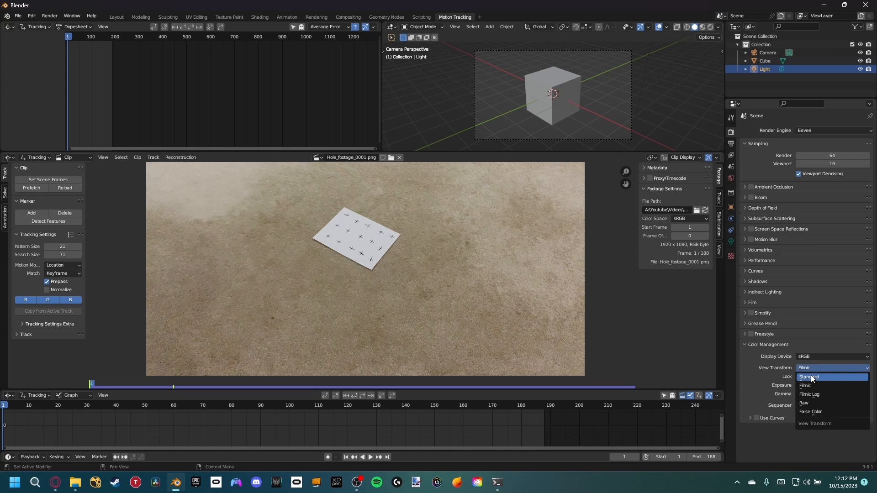
{"action": "left_click", "coordinate": [810, 376]}
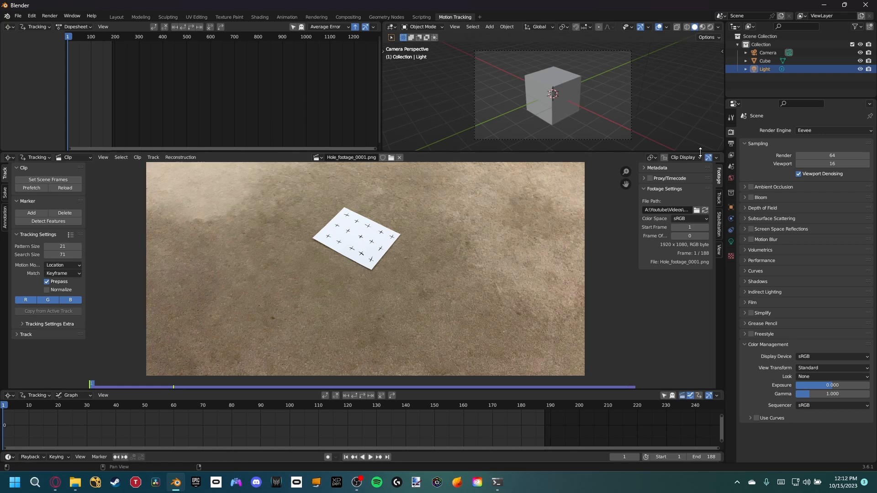
{"action": "left_click", "coordinate": [730, 142]}
{"action": "left_click", "coordinate": [824, 204]}
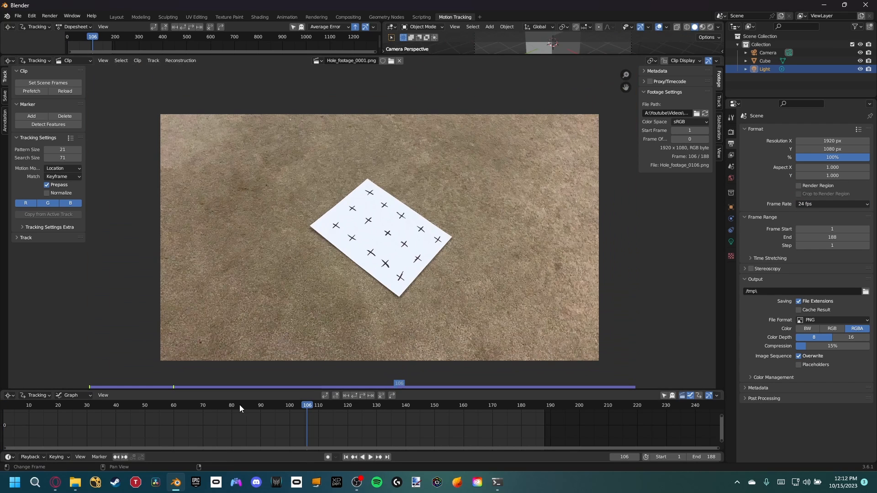
Step: Go to frame 188, add a tracking marker on one of the paper's crosses and display its search area
{"action": "left_click_drag", "start_coordinate": [240, 404], "coordinate": [543, 416]}
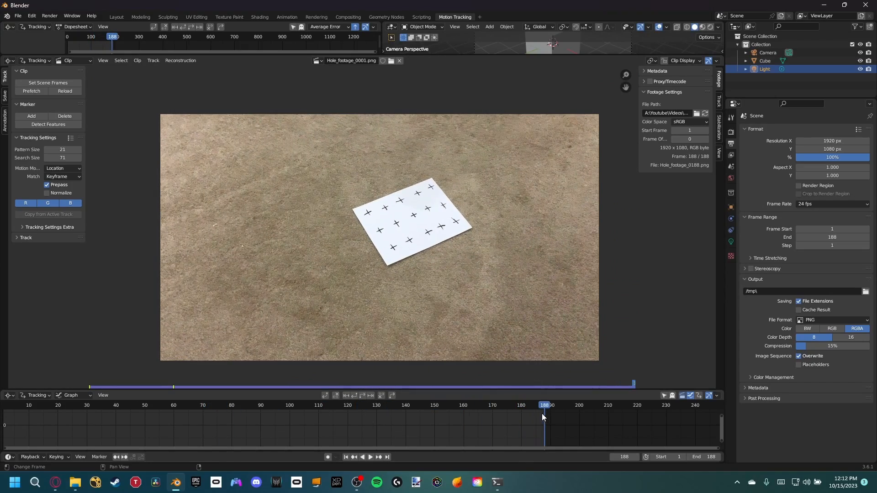
{"action": "scroll", "coordinate": [345, 216], "scroll_direction": "up", "scroll_amount": 4}
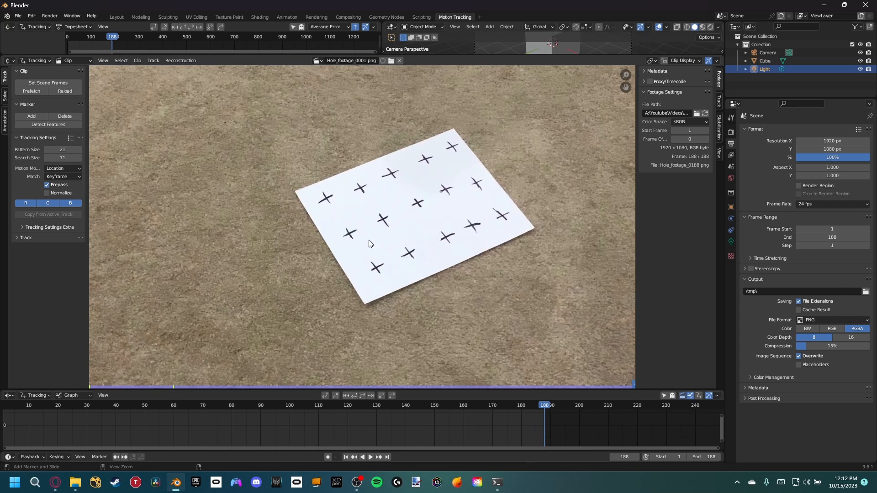
{"action": "left_click", "coordinate": [350, 233], "text": "ctrl"}
{"action": "scroll", "coordinate": [360, 256], "scroll_direction": "up", "scroll_amount": 5}
{"action": "middle_click_drag", "start_coordinate": [378, 256], "coordinate": [368, 248]}
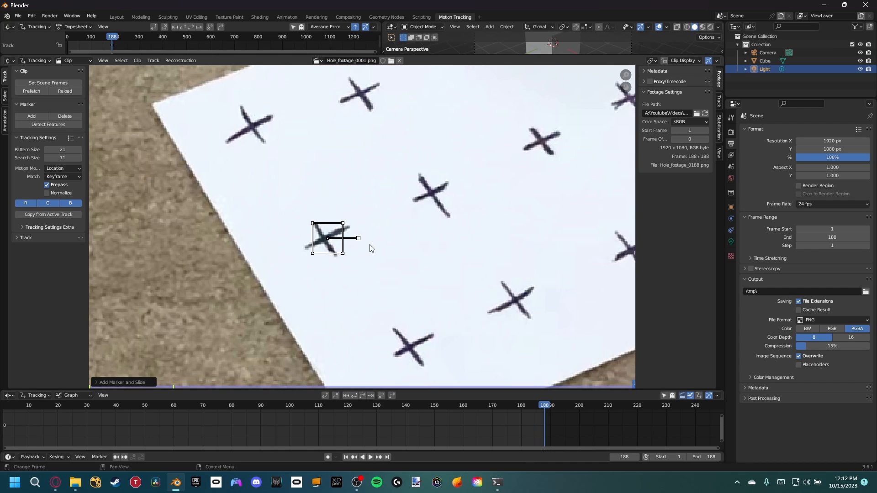
{"action": "key", "text": "alt+s"}
{"action": "mouse_move", "coordinate": [423, 223]}
{"action": "middle_mouse_down"}
{"action": "mouse_move", "coordinate": [450, 226]}
{"action": "mouse_move", "coordinate": [426, 246]}
{"action": "middle_mouse_up"}
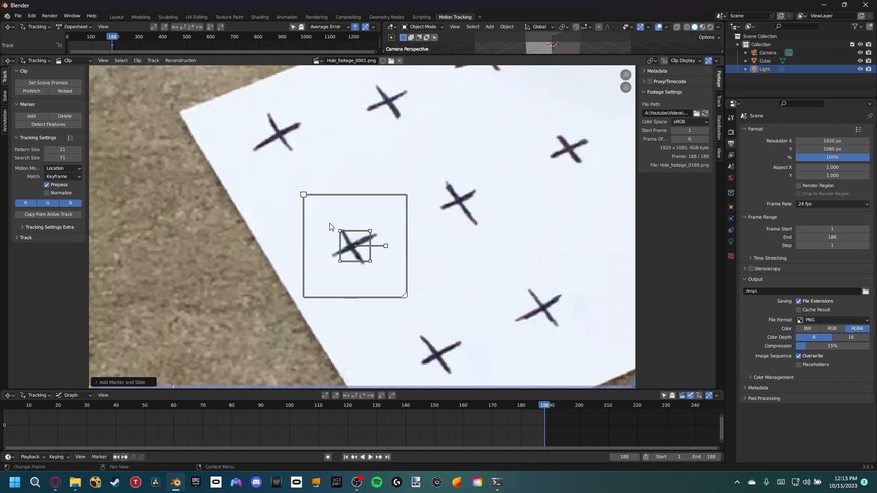
Step: Set the default pattern size to 40 and search size to 95, placing a test marker on another cross after each change
{"action": "left_click", "coordinate": [65, 150]}
{"action": "key", "text": "Return"}
{"action": "left_click", "coordinate": [457, 203], "text": "ctrl"}
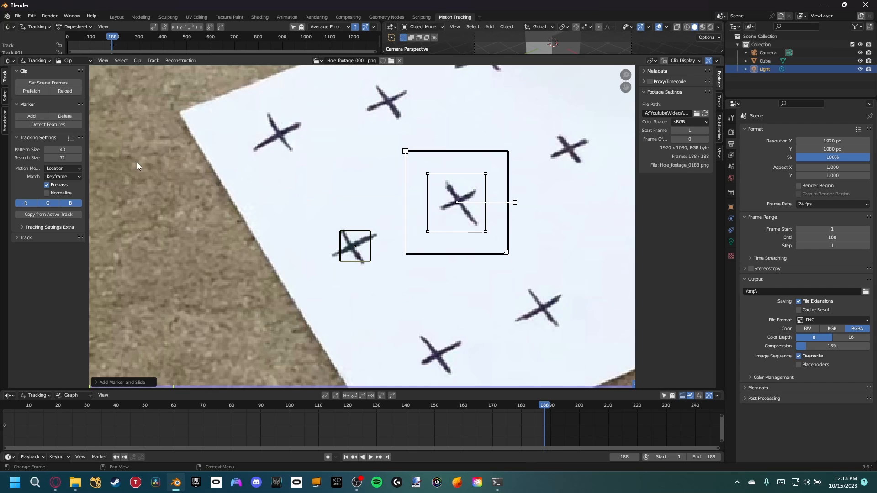
{"action": "left_click", "coordinate": [52, 156]}
{"action": "type", "text": "95"}
{"action": "key", "text": "Return"}
{"action": "left_click", "coordinate": [566, 149], "text": "ctrl"}
{"action": "middle_click_drag", "start_coordinate": [567, 150], "coordinate": [459, 179]}
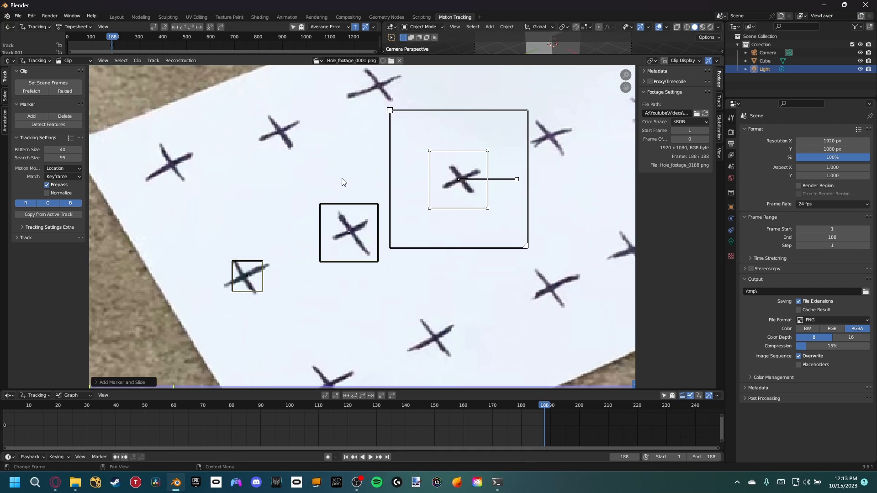
Step: Delete all the test tracks from the clip
{"action": "key", "text": "a"}
{"action": "key", "text": "x"}
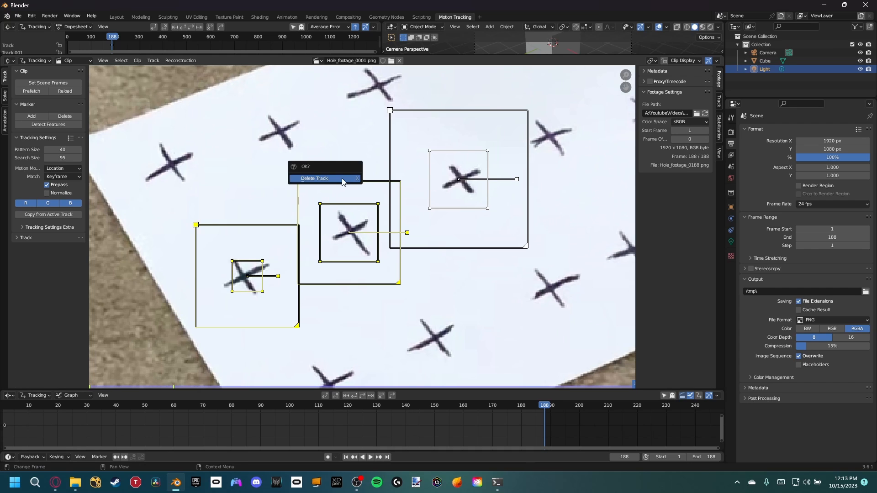
{"action": "left_click", "coordinate": [342, 182]}
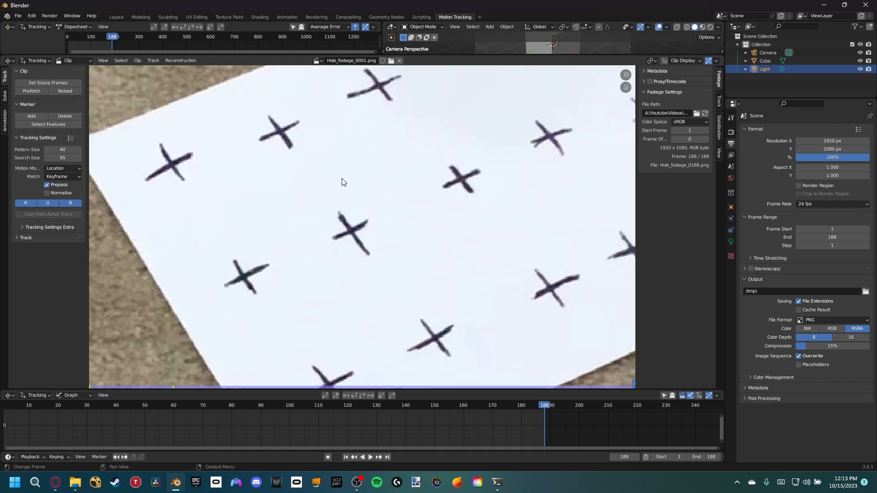
Step: Set the motion model to Location, Rotation & Scale, match to Previous frame, and enable Normalize for new tracks
{"action": "left_click", "coordinate": [60, 168]}
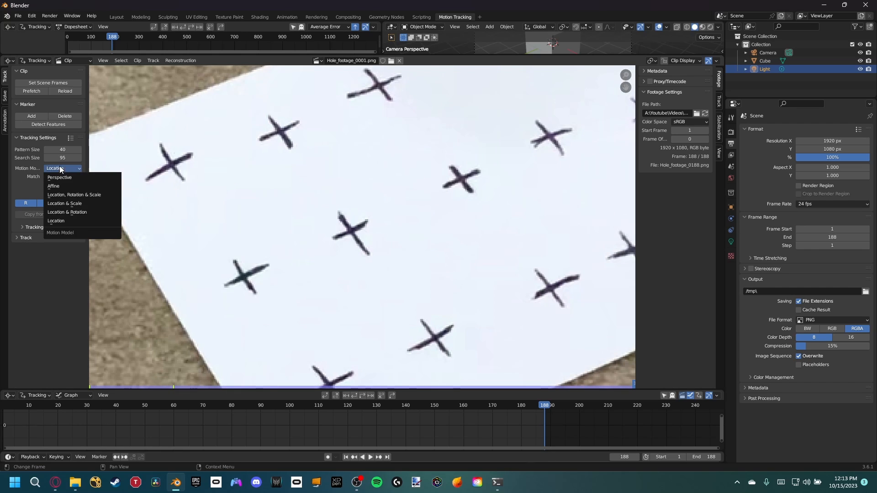
{"action": "left_click", "coordinate": [62, 195]}
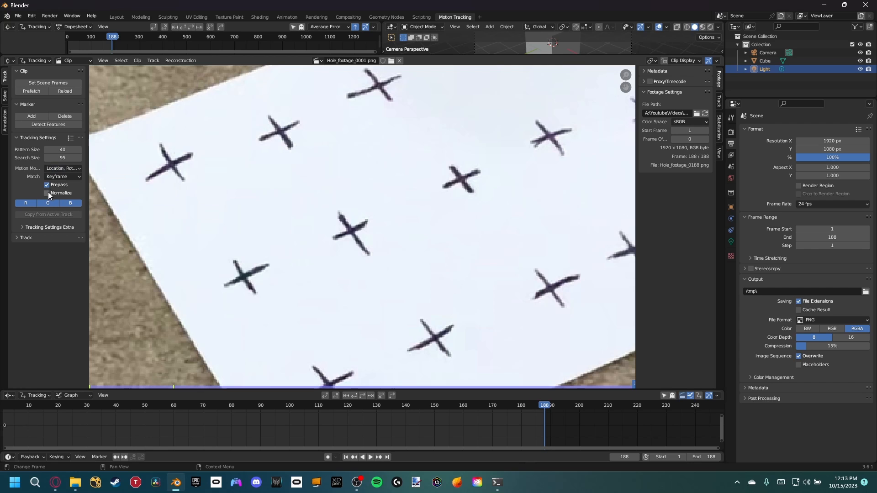
{"action": "left_click", "coordinate": [61, 176]}
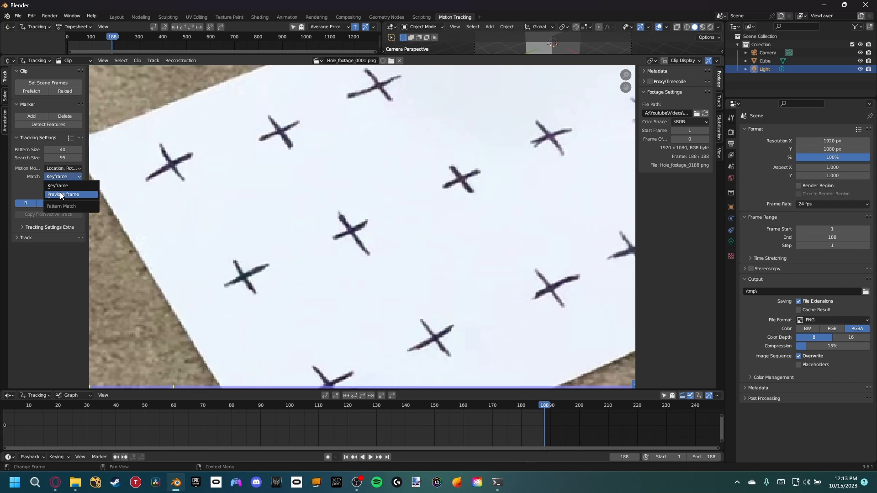
{"action": "left_click", "coordinate": [60, 192]}
Step: Place a tracking marker on each of the fifteen crosses drawn on the paper
{"action": "scroll", "coordinate": [458, 303], "scroll_direction": "down", "scroll_amount": 4}
{"action": "middle_click_drag", "start_coordinate": [453, 300], "coordinate": [346, 272]}
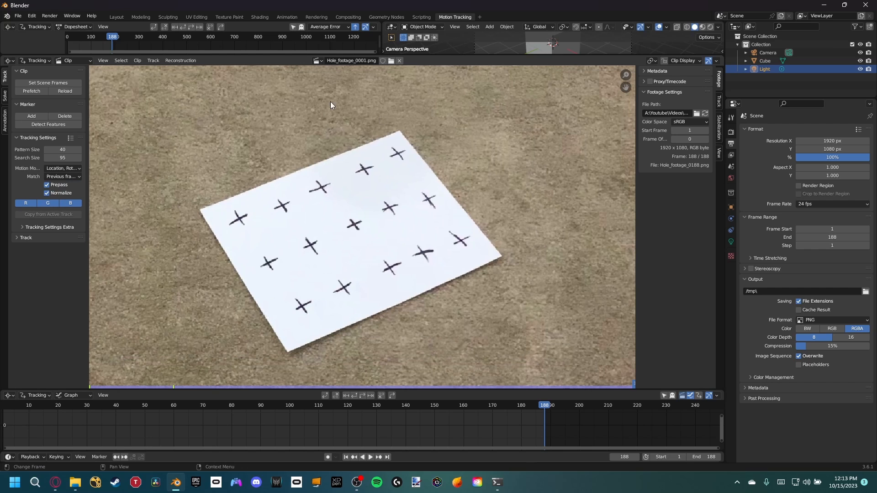
{"action": "scroll", "coordinate": [297, 254], "scroll_direction": "up", "scroll_amount": 3}
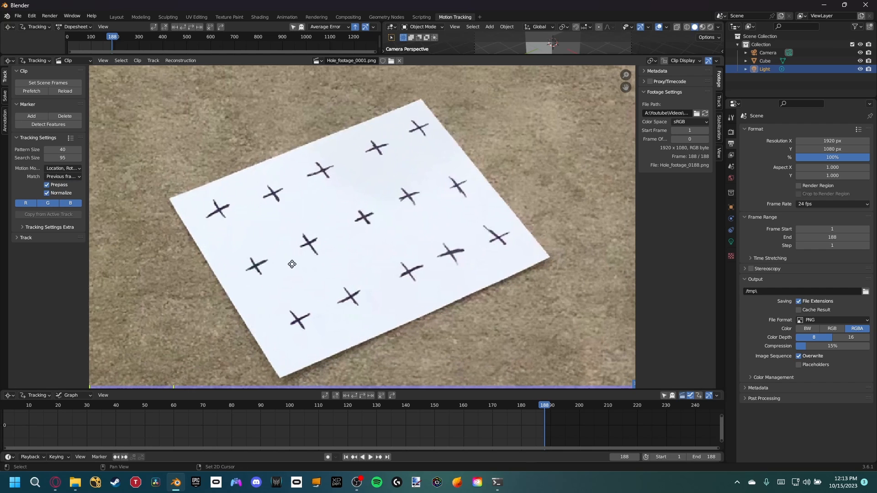
{"action": "left_click", "coordinate": [296, 321], "text": "ctrl"}
{"action": "left_click", "coordinate": [347, 300], "text": "ctrl"}
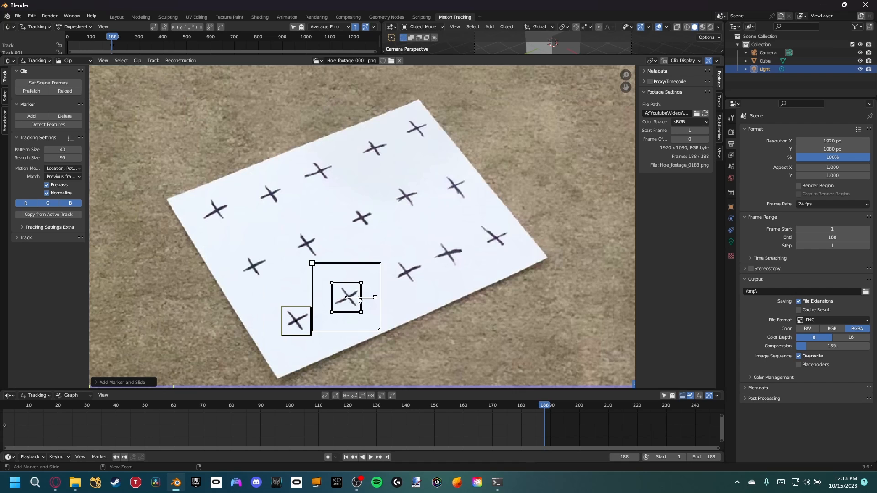
{"action": "left_click", "coordinate": [406, 272], "text": "ctrl"}
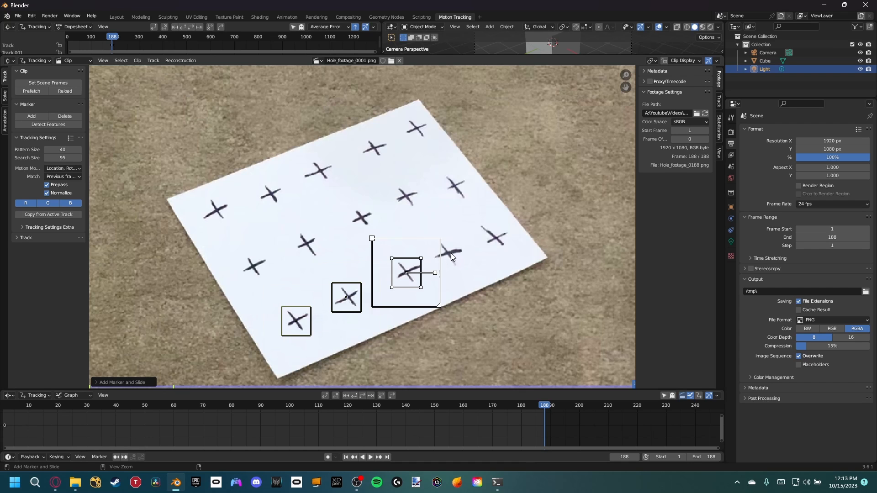
{"action": "left_click", "coordinate": [450, 254], "text": "ctrl"}
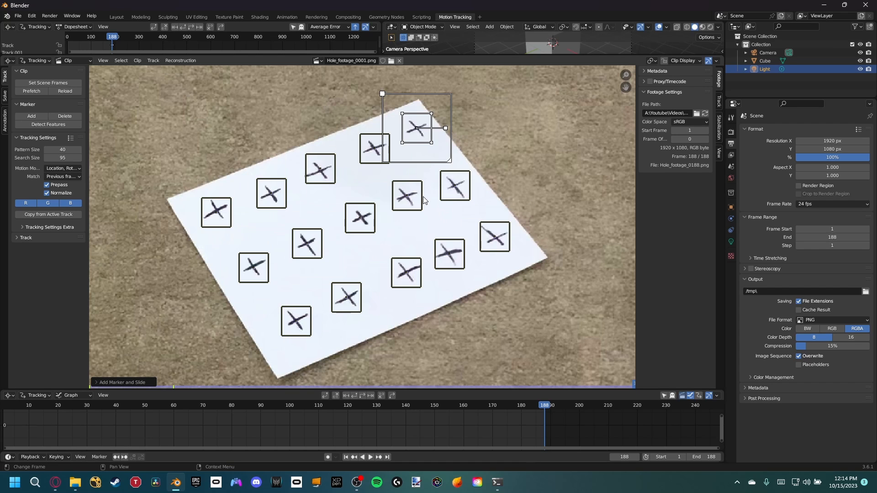
Step: Detect features across the whole frame with a threshold of 0.01 and a distance of 80
{"action": "key", "text": "Home"}
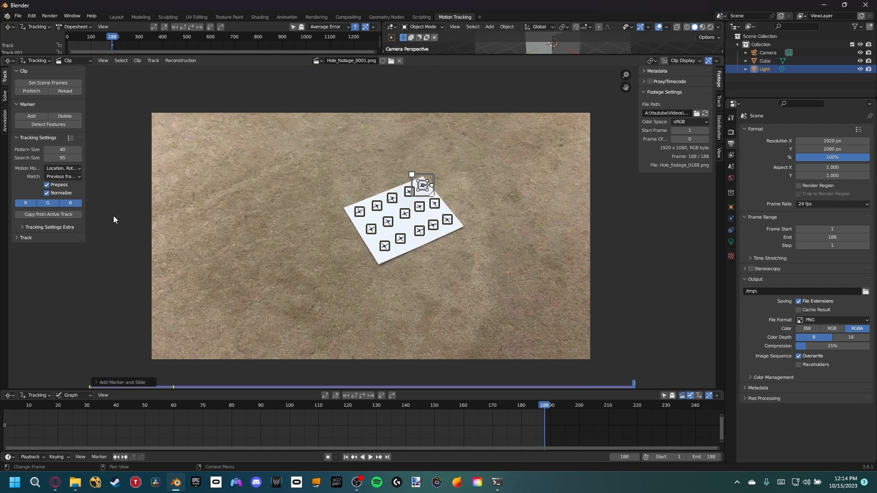
{"action": "scroll", "coordinate": [381, 294], "scroll_direction": "up", "scroll_amount": 1}
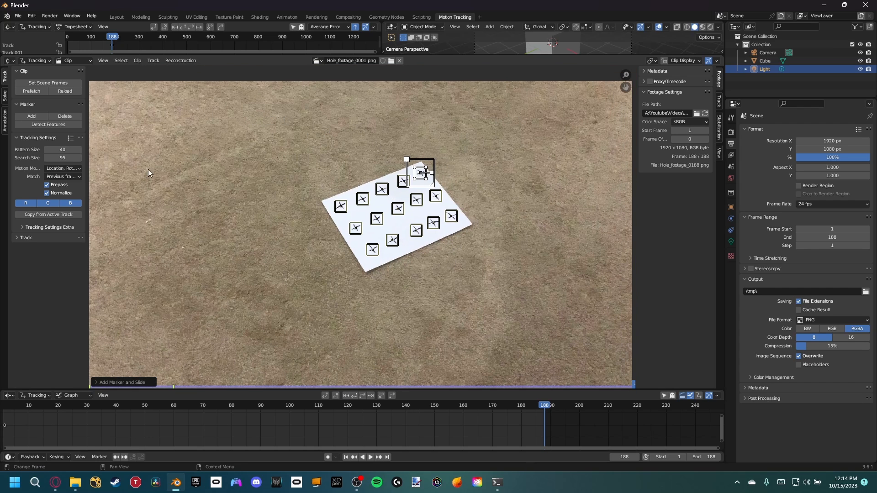
{"action": "left_click", "coordinate": [48, 124]}
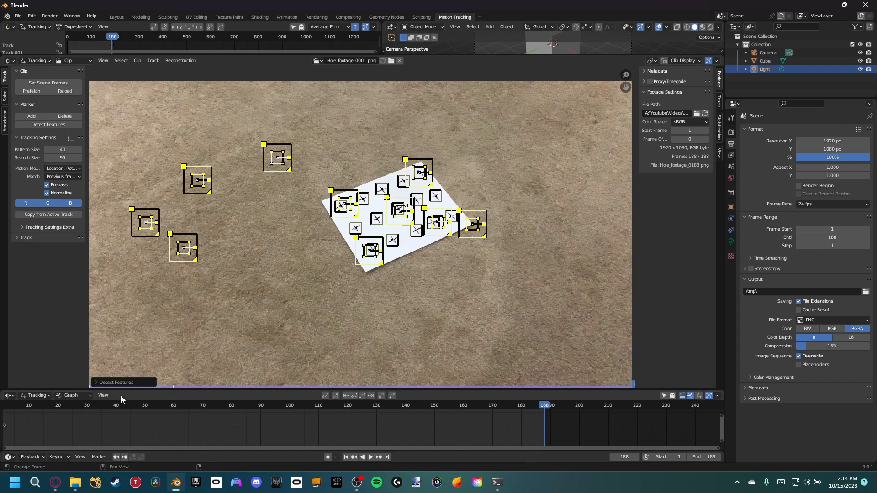
{"action": "left_click", "coordinate": [118, 382]}
{"action": "left_click", "coordinate": [164, 372]}
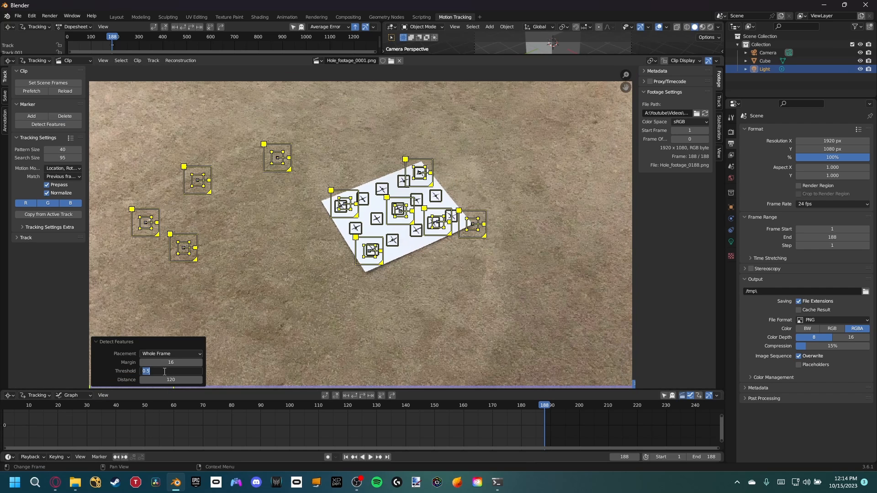
{"action": "type", "text": ".01"}
{"action": "key", "text": "Return"}
{"action": "left_click", "coordinate": [173, 380]}
{"action": "type", "text": "80"}
{"action": "key", "text": "Return"}
Step: Select all the markers and track them backwards through the clip
{"action": "scroll", "coordinate": [314, 231], "scroll_direction": "down", "scroll_amount": 5}
{"action": "scroll", "coordinate": [378, 272], "scroll_direction": "up", "scroll_amount": 3}
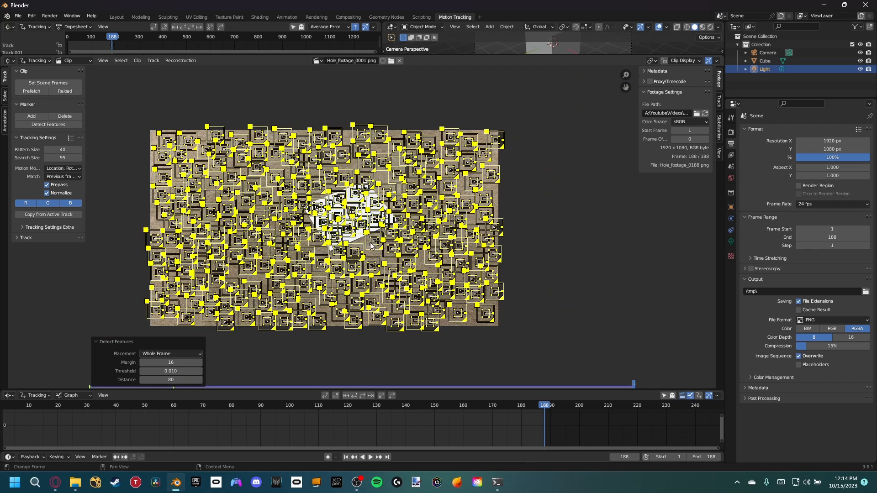
{"action": "key", "text": "a"}
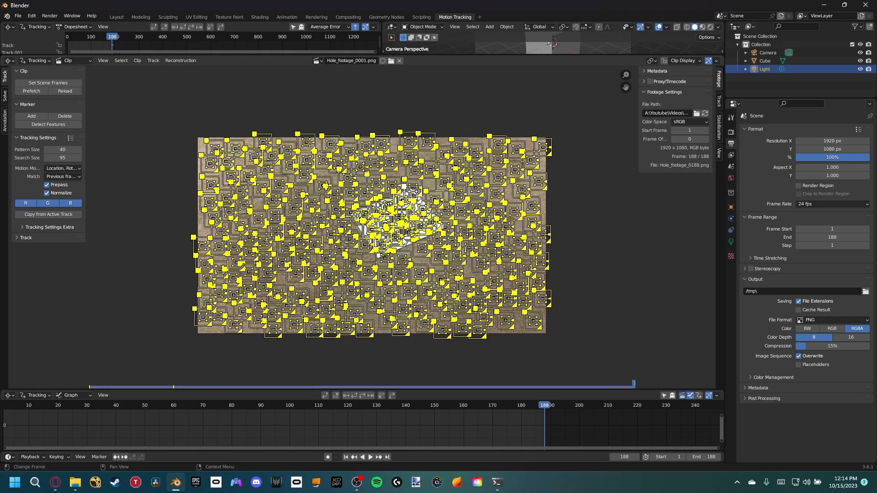
{"action": "scroll", "coordinate": [403, 240], "scroll_direction": "up", "scroll_amount": 1}
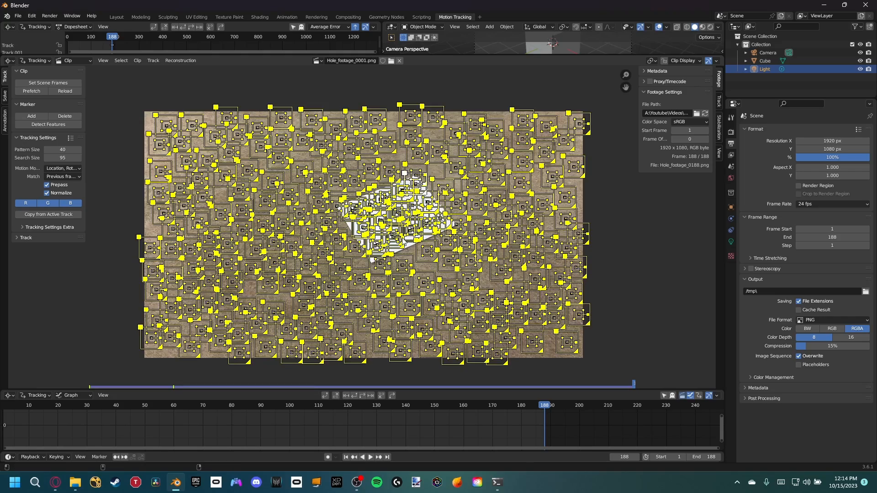
{"action": "left_click", "coordinate": [355, 396]}
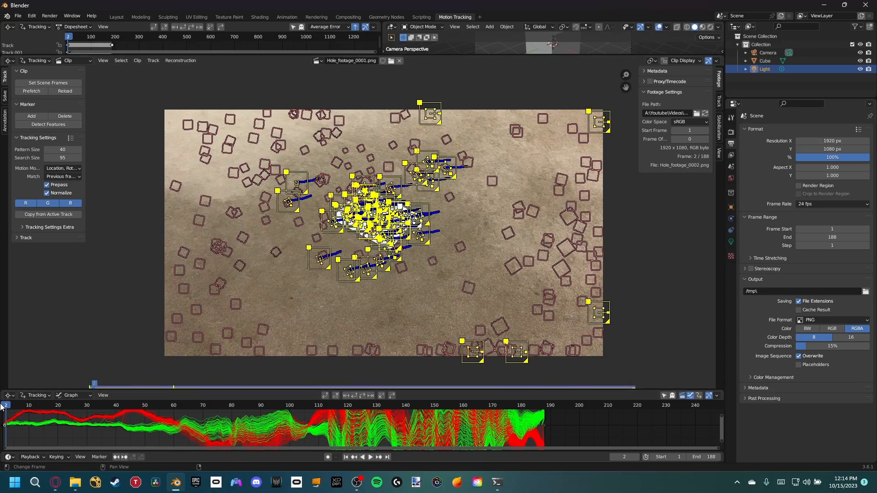
Step: Scrub the tracked footage to frame 97 and deselect the markers to inspect their motion paths
{"action": "left_click_drag", "start_coordinate": [9, 407], "coordinate": [281, 421]}
{"action": "scroll", "coordinate": [287, 125], "scroll_direction": "up", "scroll_amount": 3}
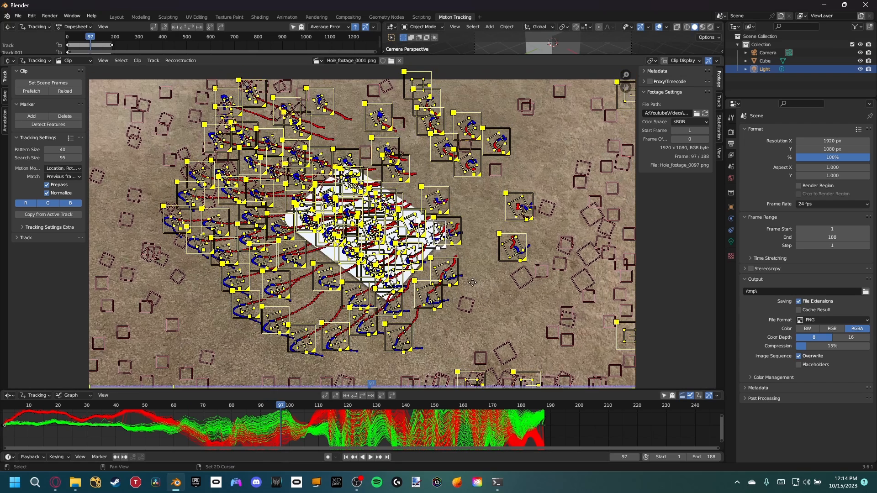
{"action": "left_click", "coordinate": [472, 217]}
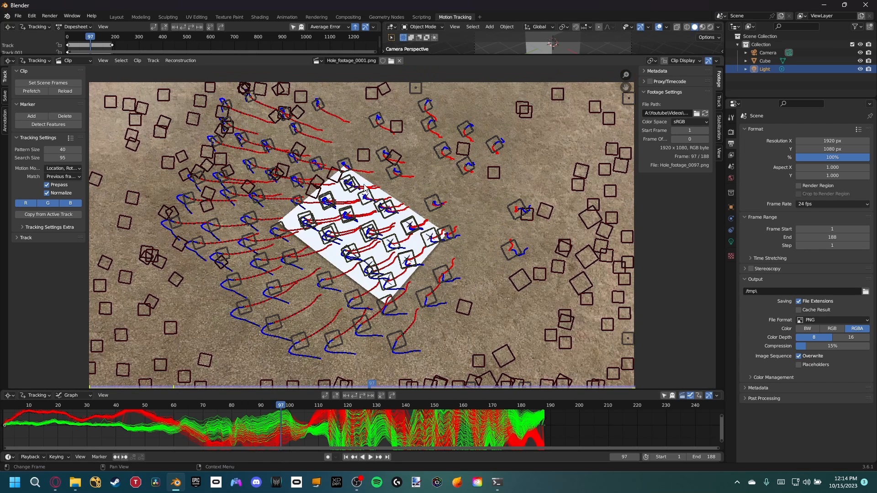
Step: Set the camera solve keyframes to 140 for A and 180 for B, checking the footage around frame 156
{"action": "left_click", "coordinate": [5, 97]}
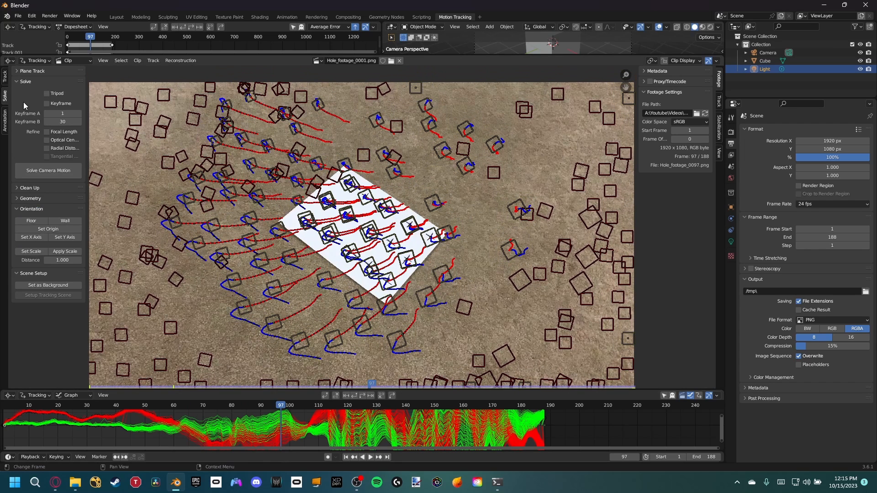
{"action": "left_click_drag", "start_coordinate": [280, 420], "coordinate": [451, 418]}
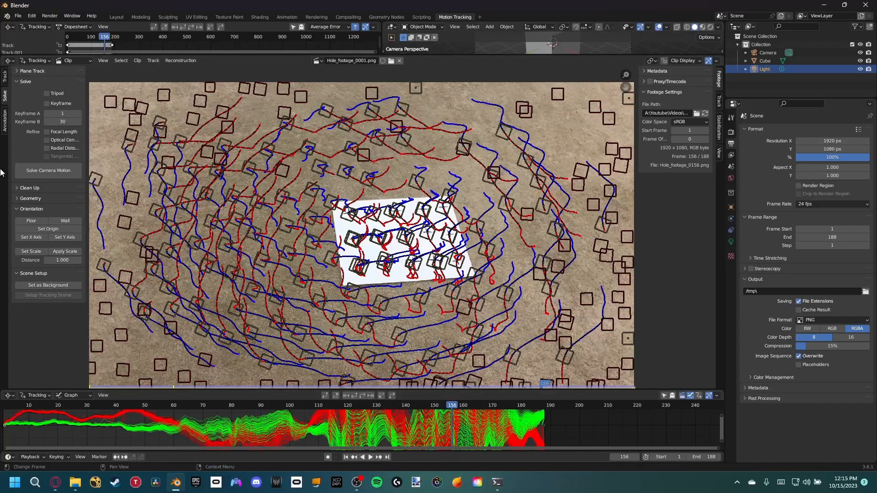
{"action": "left_click", "coordinate": [67, 113]}
{"action": "type", "text": "140"}
{"action": "key", "text": "Return"}
{"action": "left_click", "coordinate": [66, 121]}
{"action": "type", "text": "180"}
{"action": "key", "text": "Return"}
Step: Enable refinement of focal length, optical center and radial distortion, and solve the camera motion
{"action": "left_click", "coordinate": [46, 148]}
{"action": "left_click", "coordinate": [48, 168]}
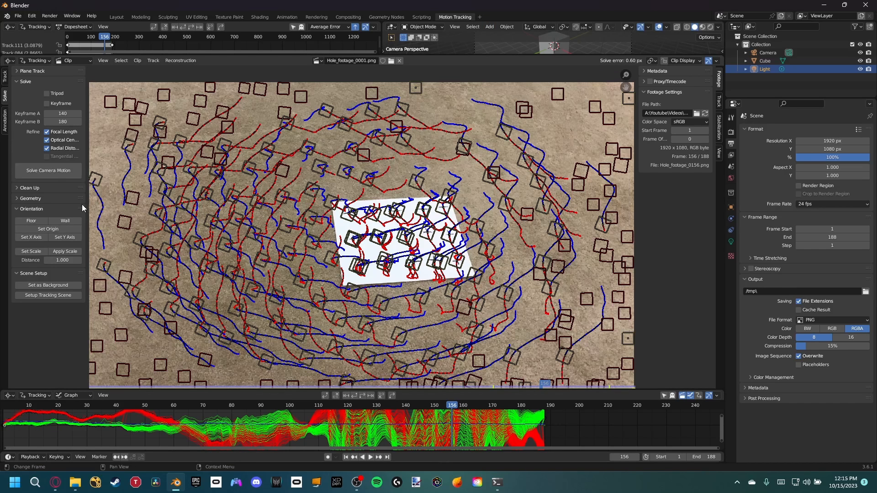
Step: Use Clean Tracks with a reprojection error of 0.75 to select the inaccurate tracks and delete them
{"action": "left_click", "coordinate": [18, 187]}
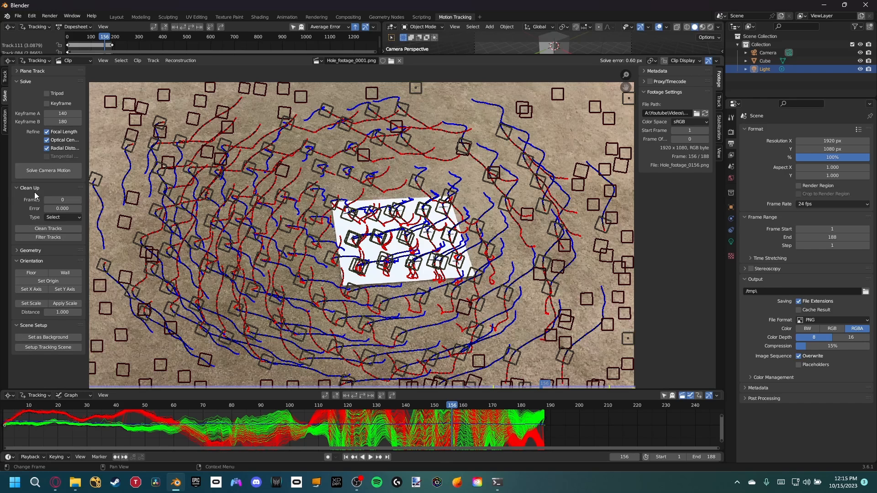
{"action": "left_click", "coordinate": [42, 228]}
{"action": "left_click_drag", "start_coordinate": [162, 371], "coordinate": [192, 370]}
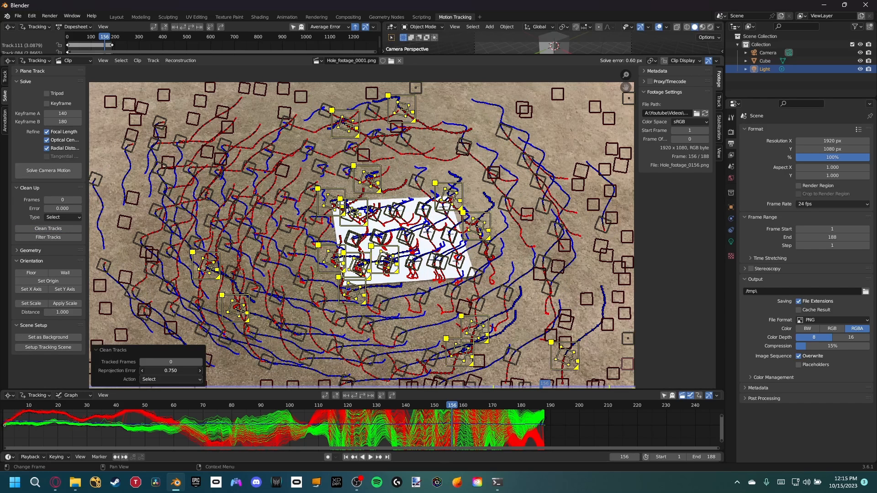
{"action": "key", "text": "x"}
{"action": "left_click", "coordinate": [287, 224]}
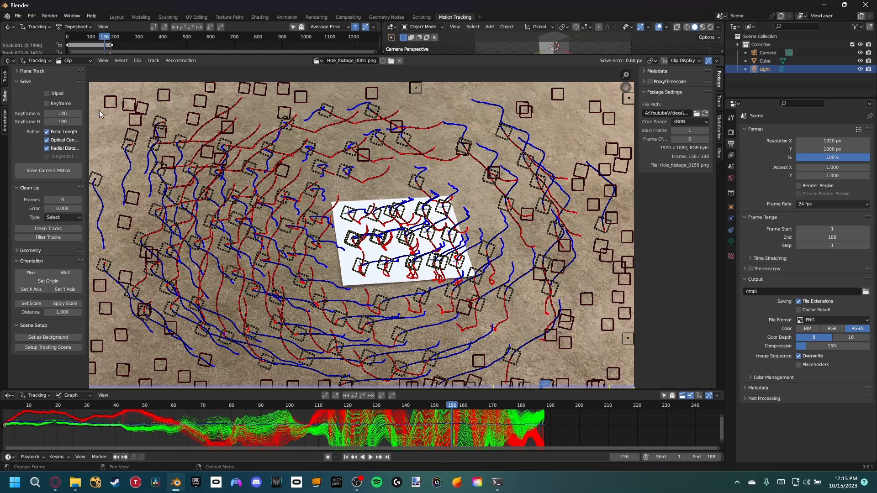
Step: Solve the camera motion again and run another Clean Tracks pass on the remaining tracks
{"action": "left_click", "coordinate": [50, 174]}
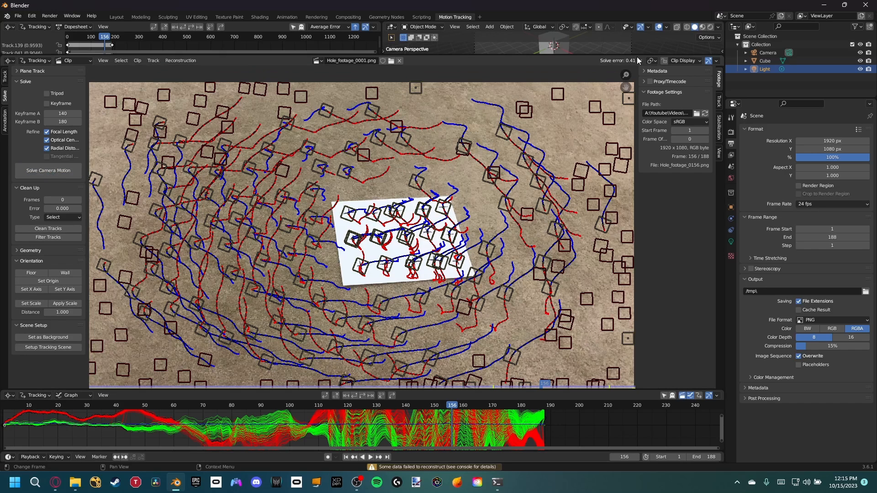
{"action": "left_click", "coordinate": [53, 228]}
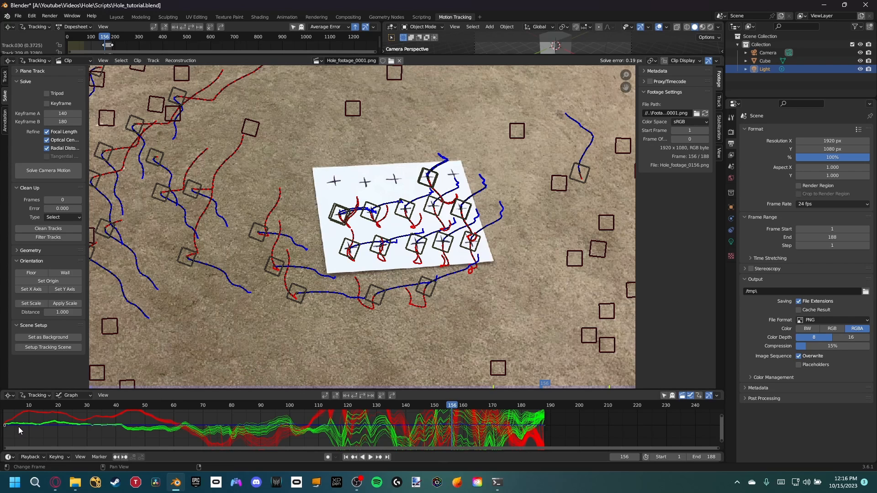
Step: Go to frame 100, set the footage as the camera background and set up the tracking scene
{"action": "left_click_drag", "start_coordinate": [404, 405], "coordinate": [289, 406]}
{"action": "scroll", "coordinate": [404, 322], "scroll_direction": "down", "scroll_amount": 2}
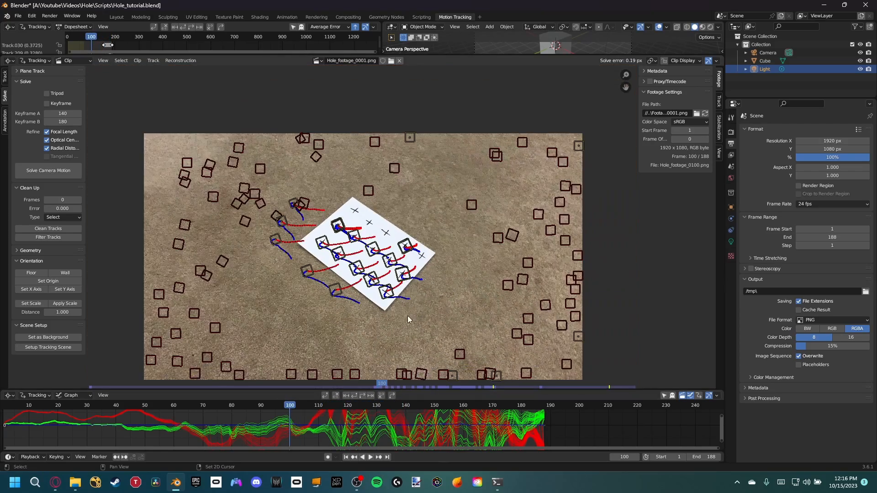
{"action": "left_click_drag", "start_coordinate": [448, 54], "coordinate": [525, 182]}
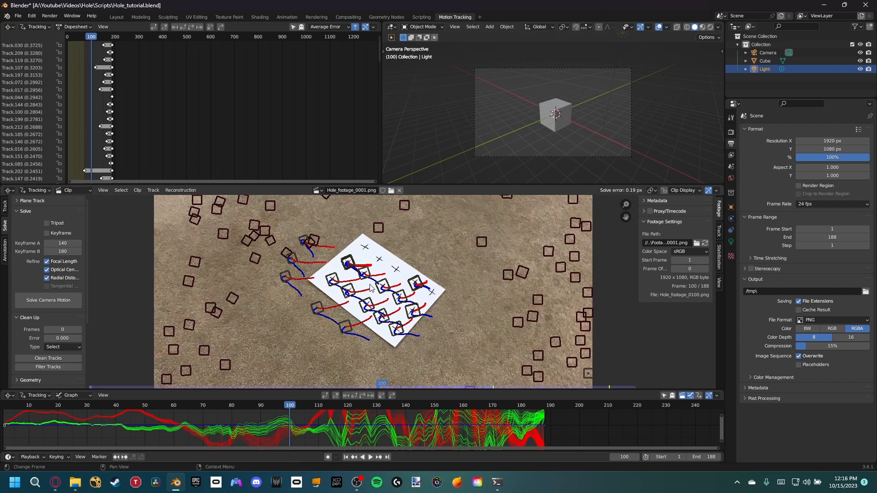
{"action": "scroll", "coordinate": [39, 257], "scroll_direction": "down", "scroll_amount": 5}
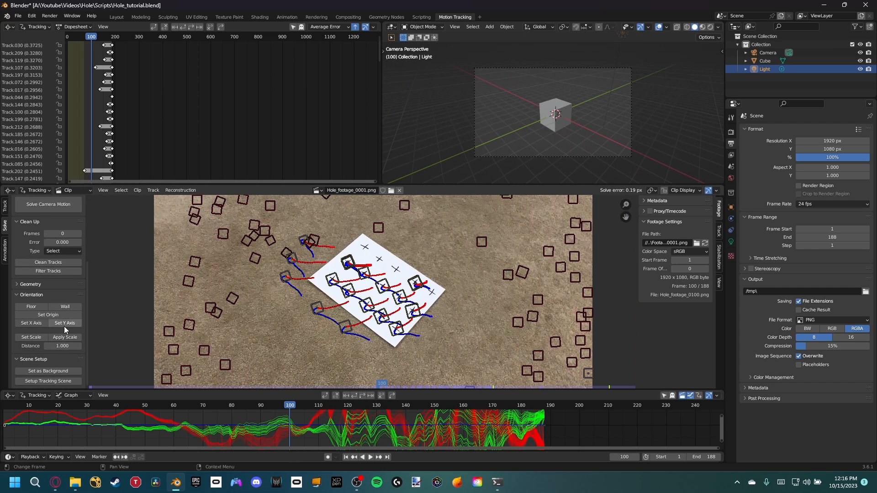
{"action": "left_click", "coordinate": [43, 371]}
{"action": "left_click", "coordinate": [48, 381]}
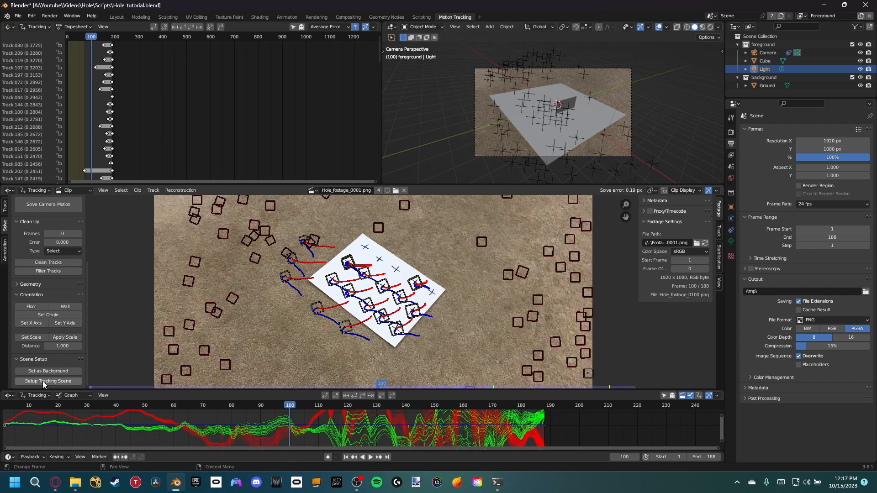
Step: Define the floor from three paper markers: both ends of the near long row and the adjacent end of the middle row
{"action": "scroll", "coordinate": [485, 303], "scroll_direction": "up", "scroll_amount": 5}
{"action": "middle_click_drag", "start_coordinate": [366, 217], "coordinate": [385, 239]}
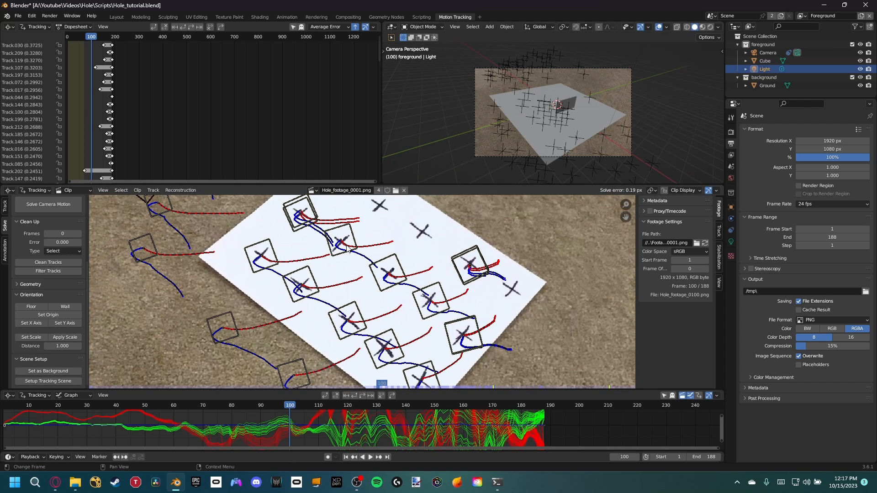
{"action": "scroll", "coordinate": [351, 251], "scroll_direction": "down", "scroll_amount": 2}
{"action": "scroll", "coordinate": [372, 269], "scroll_direction": "up", "scroll_amount": 2}
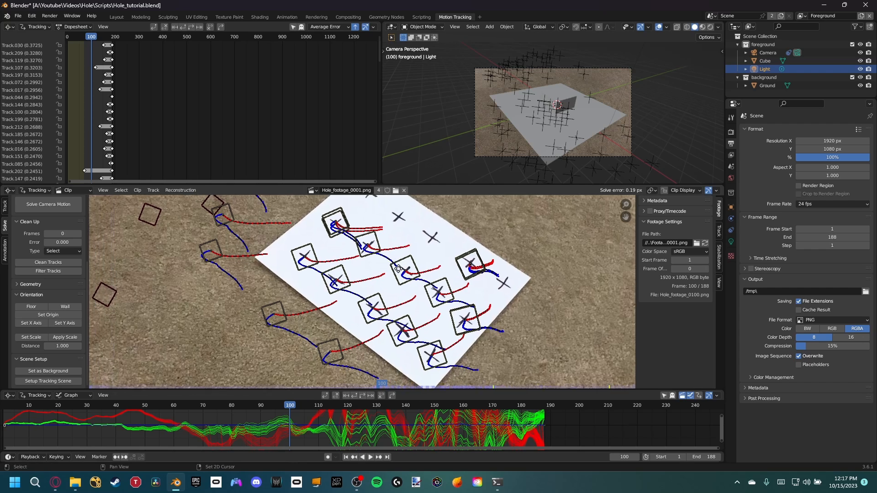
{"action": "middle_click_drag", "start_coordinate": [398, 270], "coordinate": [419, 271]}
{"action": "left_click", "coordinate": [337, 273]}
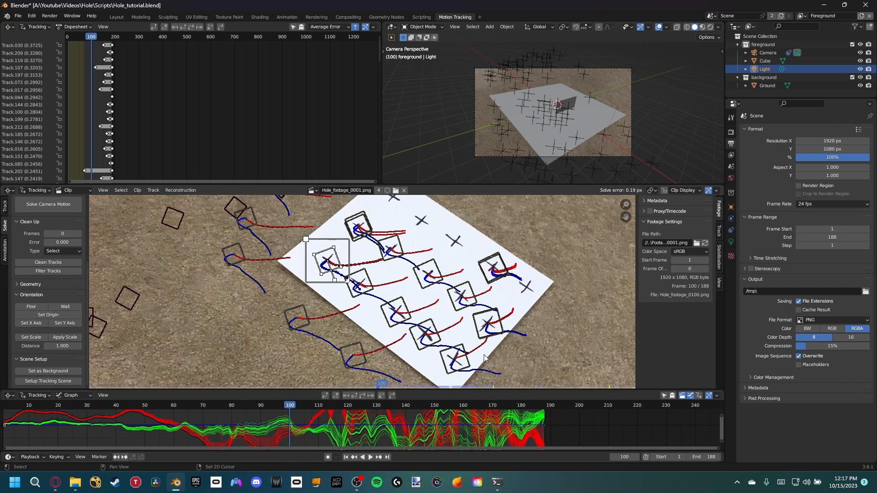
{"action": "left_click", "coordinate": [456, 360], "text": "shift"}
{"action": "left_click", "coordinate": [488, 323], "text": "shift"}
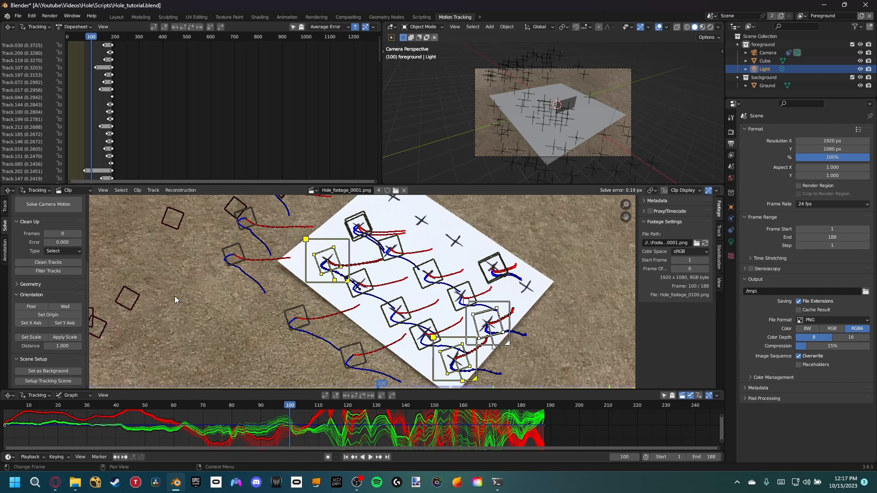
{"action": "left_click", "coordinate": [34, 309]}
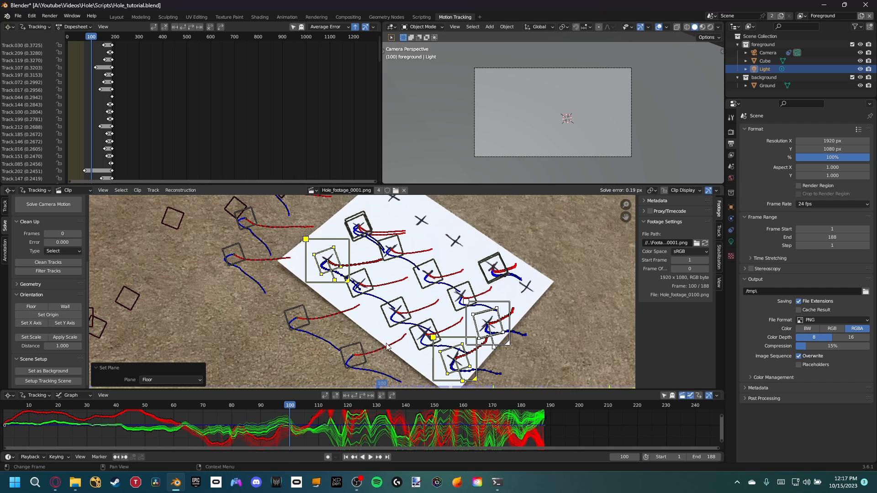
Step: Set the paper's central cross marker as the origin and the neighbouring marker in its row as the X axis
{"action": "left_click", "coordinate": [428, 274], "text": "ctrl"}
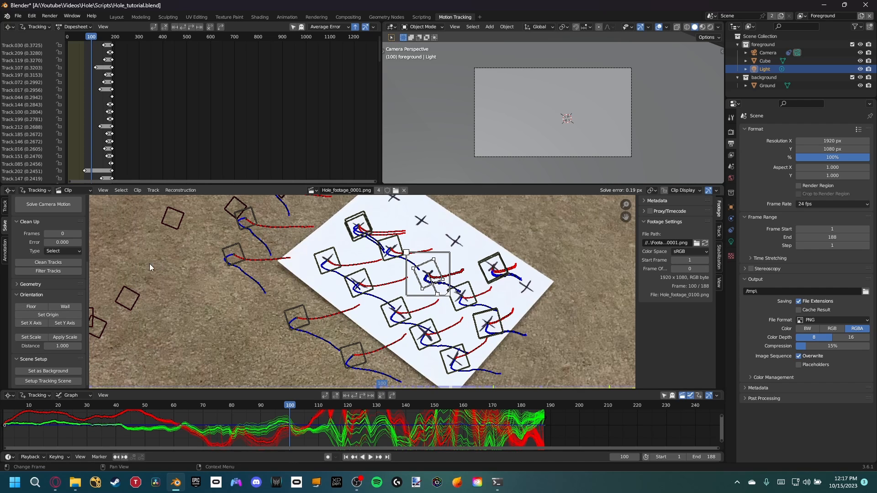
{"action": "left_click", "coordinate": [35, 316]}
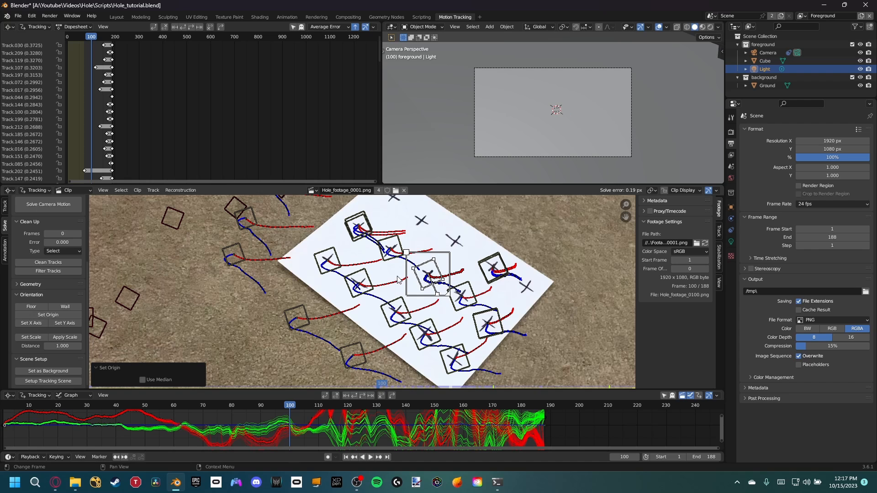
{"action": "left_click", "coordinate": [392, 260]}
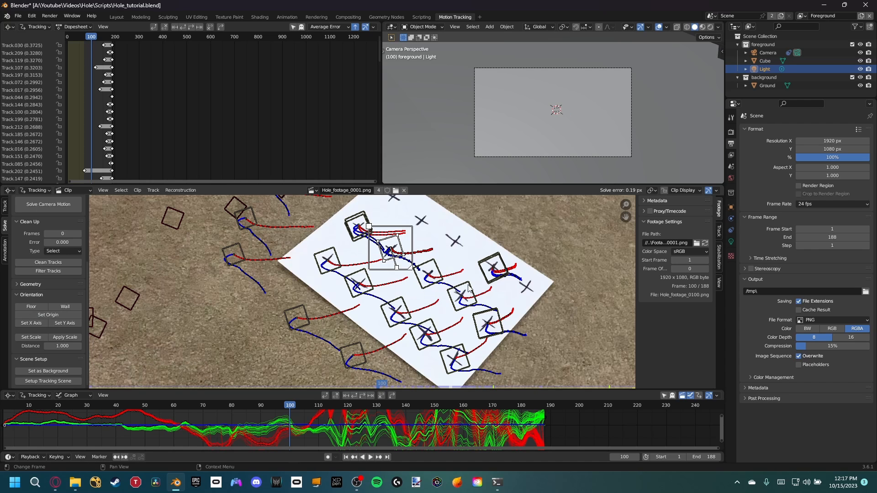
{"action": "left_click", "coordinate": [34, 324]}
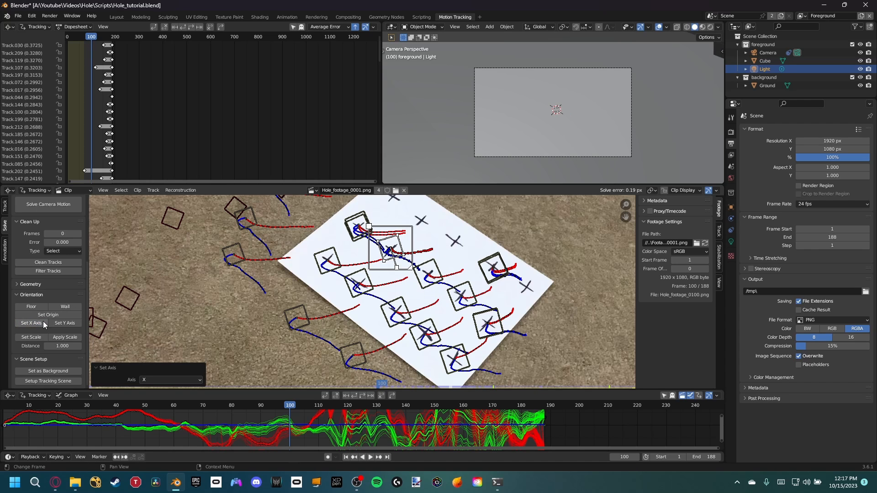
Step: Select the markers on the two end crosses of the paper's near long row
{"action": "scroll", "coordinate": [404, 312], "scroll_direction": "down", "scroll_amount": 1}
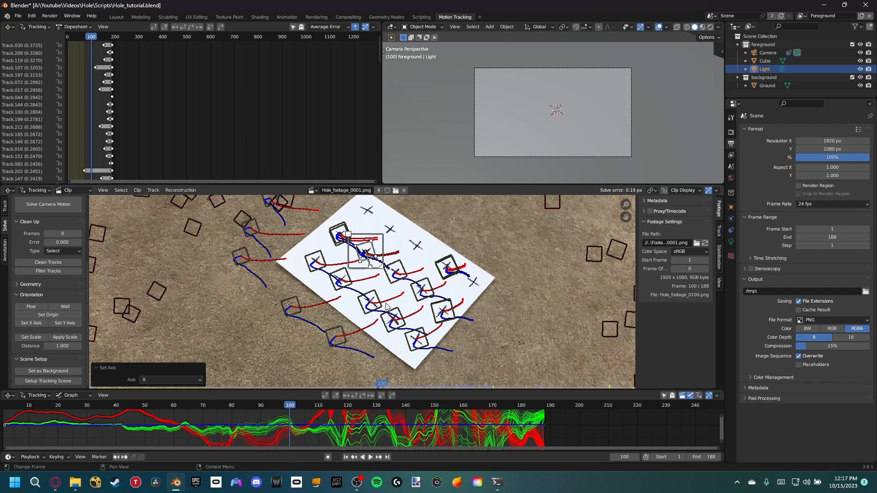
{"action": "scroll", "coordinate": [386, 305], "scroll_direction": "up", "scroll_amount": 1}
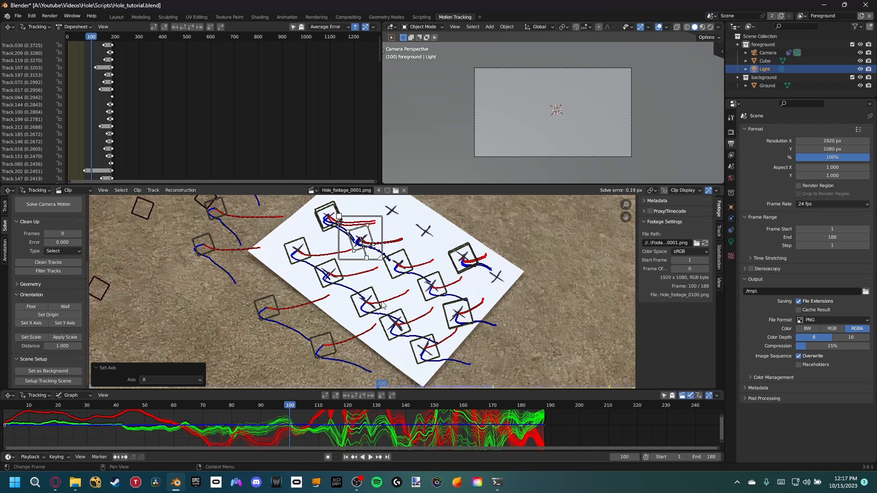
{"action": "mouse_move", "coordinate": [401, 292]}
{"action": "middle_mouse_down"}
{"action": "mouse_move", "coordinate": [365, 287]}
{"action": "mouse_move", "coordinate": [390, 298]}
{"action": "middle_mouse_up"}
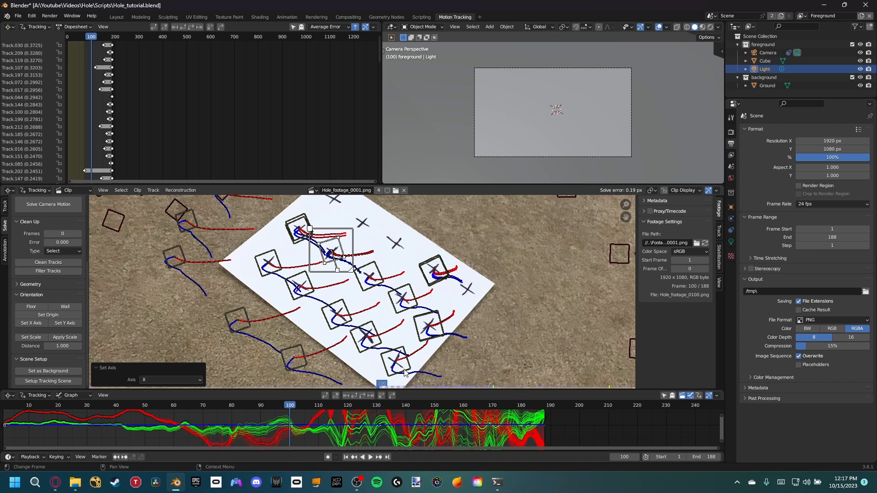
{"action": "left_click", "coordinate": [268, 264]}
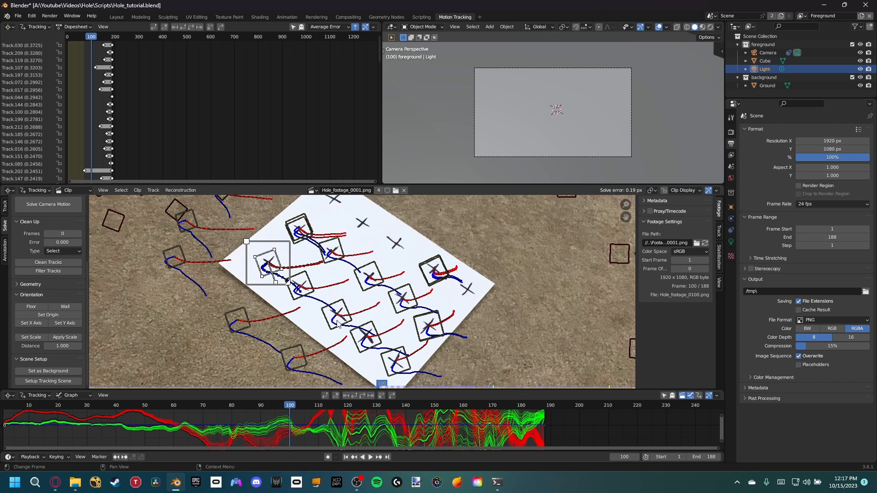
{"action": "left_click", "coordinate": [401, 366], "text": "shift"}
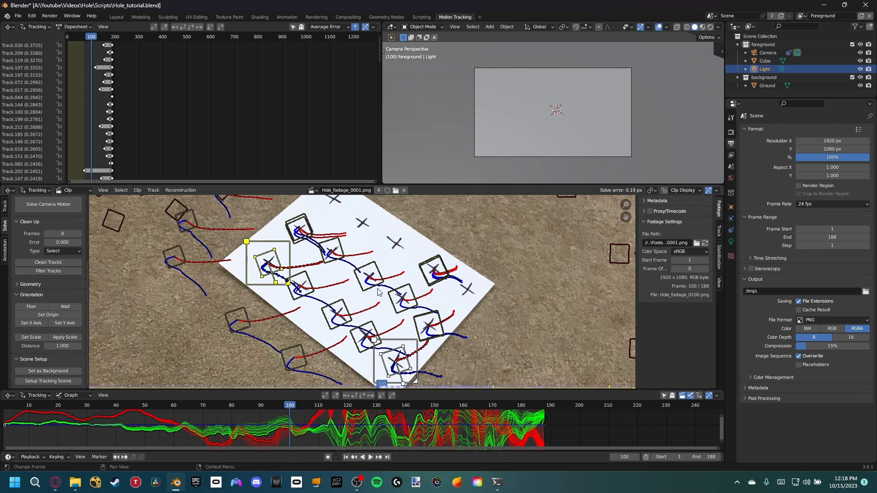
Step: Switch to the browser, copy the 0.2286 m conversion of 9 inches from the Google search and return to Blender
{"action": "left_click", "coordinate": [55, 483]}
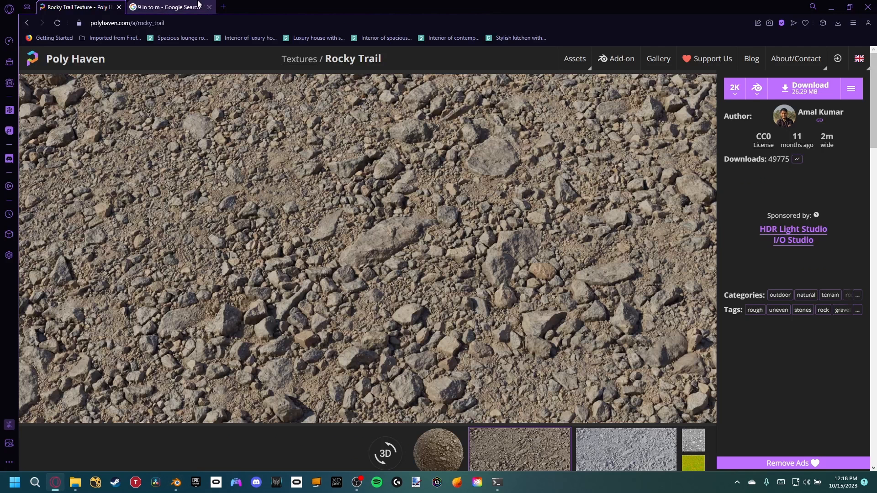
{"action": "left_click", "coordinate": [197, 6]}
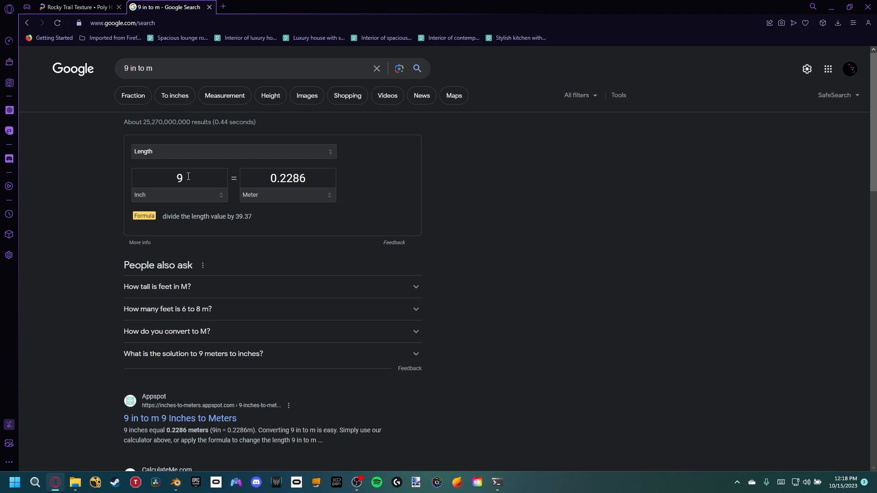
{"action": "double_click", "coordinate": [297, 180]}
{"action": "key", "text": "ctrl+c"}
{"action": "left_click", "coordinate": [831, 6]}
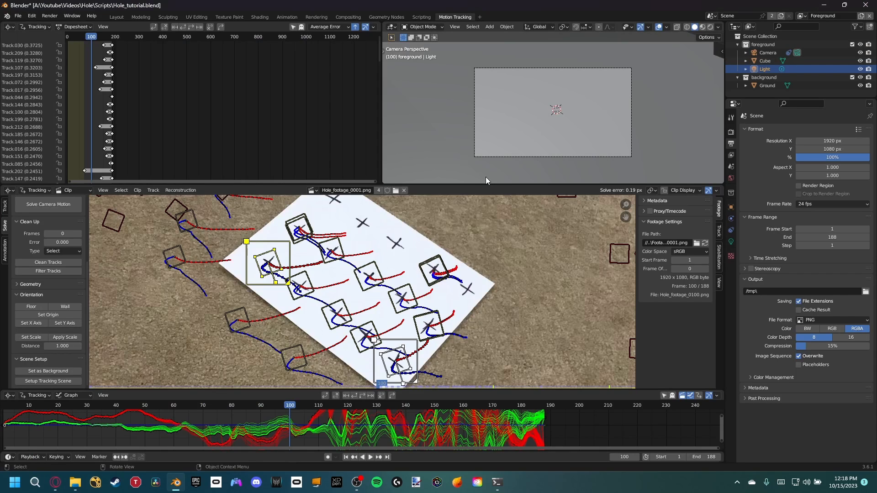
Step: Set the scene scale from the two selected markers with a distance of 0.2286
{"action": "left_click", "coordinate": [32, 337]}
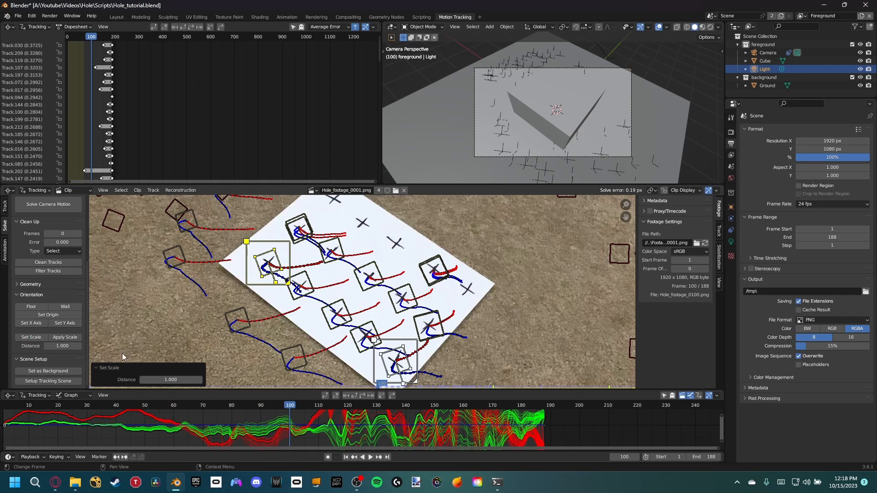
{"action": "left_click", "coordinate": [167, 380]}
{"action": "key", "text": "ctrl+v"}
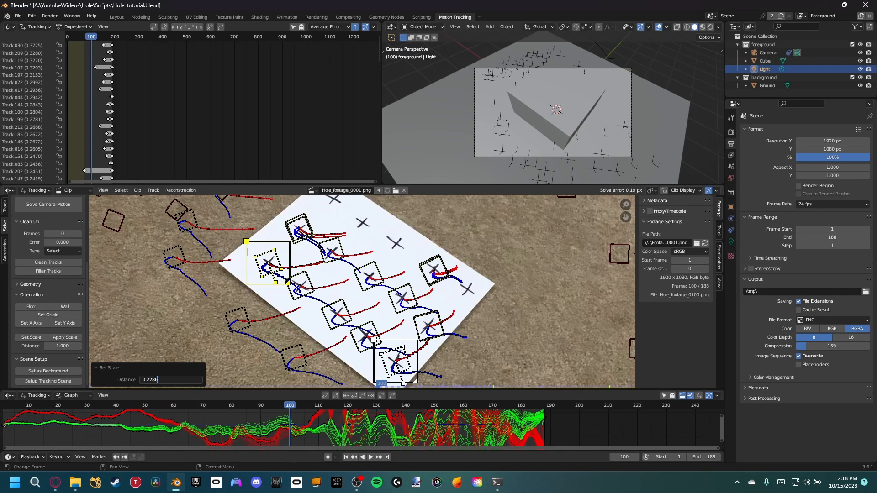
{"action": "key", "text": "Return"}
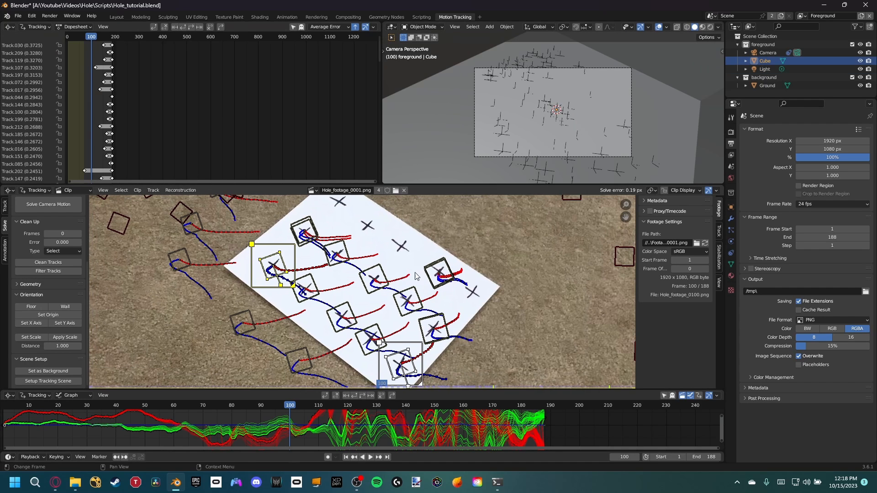
Step: Switch to the Layout workspace and go to frame 1
{"action": "left_click", "coordinate": [120, 17]}
{"action": "middle_click_drag", "start_coordinate": [256, 274], "coordinate": [290, 276]}
{"action": "scroll", "coordinate": [296, 281], "scroll_direction": "down", "scroll_amount": 10}
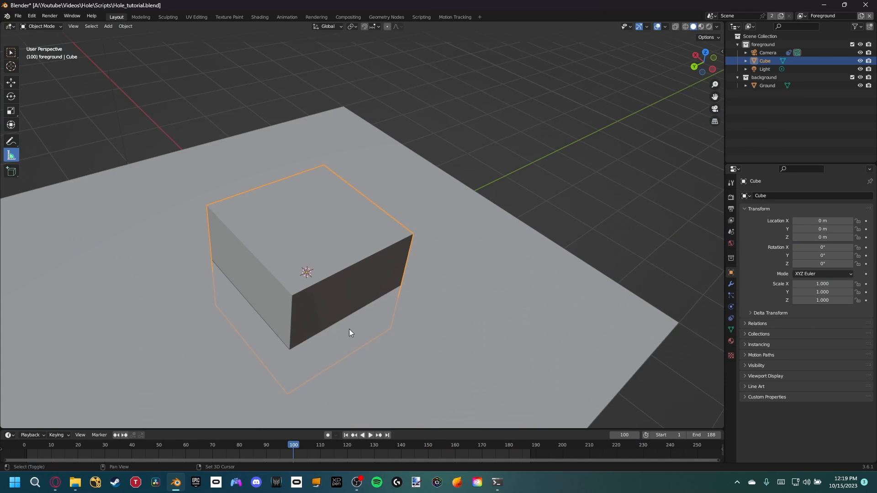
{"action": "middle_click_drag", "start_coordinate": [349, 333], "coordinate": [398, 261], "text": "shift"}
{"action": "left_click", "coordinate": [28, 445]}
Step: Hide the cube and the ground plane in the 3D viewport and switch to the front view
{"action": "middle_click_drag", "start_coordinate": [278, 332], "coordinate": [334, 236]}
{"action": "key", "text": "h"}
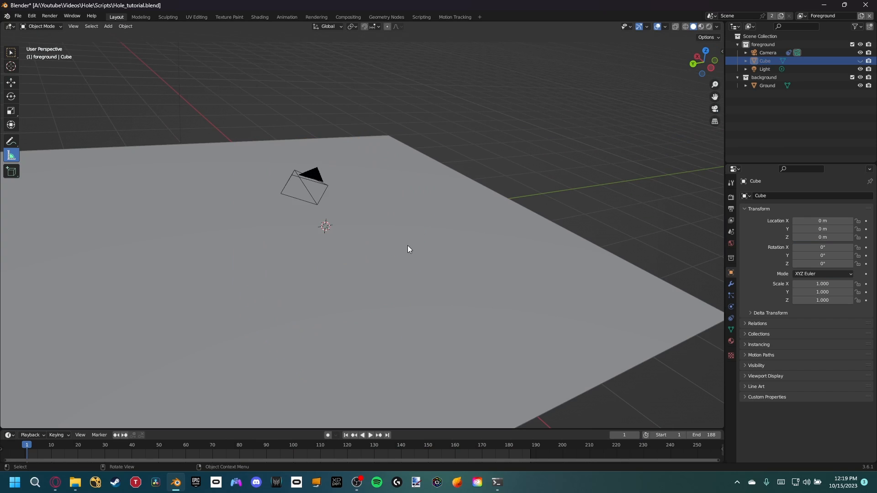
{"action": "left_click", "coordinate": [407, 247]}
{"action": "key", "text": "h"}
{"action": "key", "text": "KP_1"}
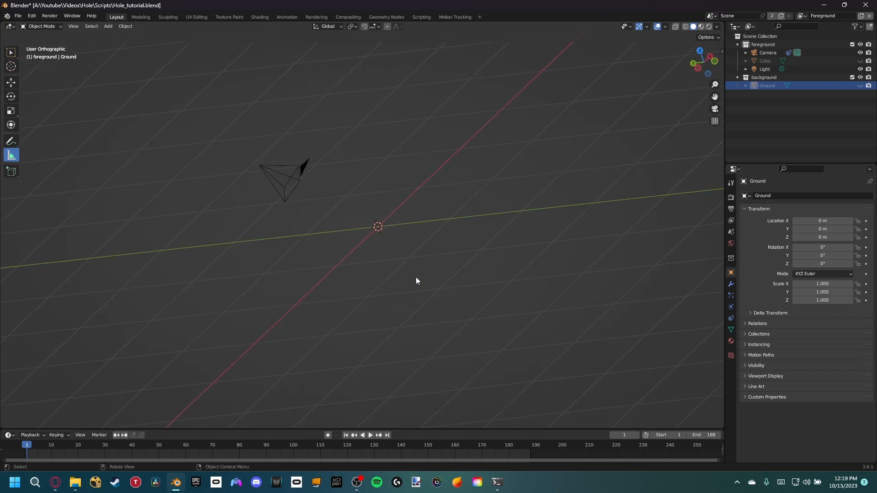
Step: Measure the vertical distance from the camera's top corner down to the ground axis in the front view
{"action": "middle_click_drag", "start_coordinate": [388, 188], "coordinate": [402, 199], "text": "shift"}
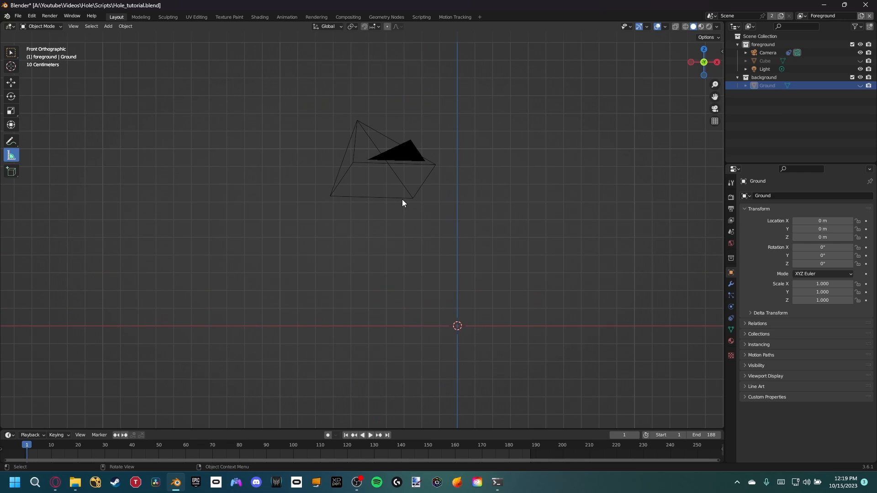
{"action": "middle_click_drag", "start_coordinate": [354, 220], "coordinate": [334, 224], "text": "shift"}
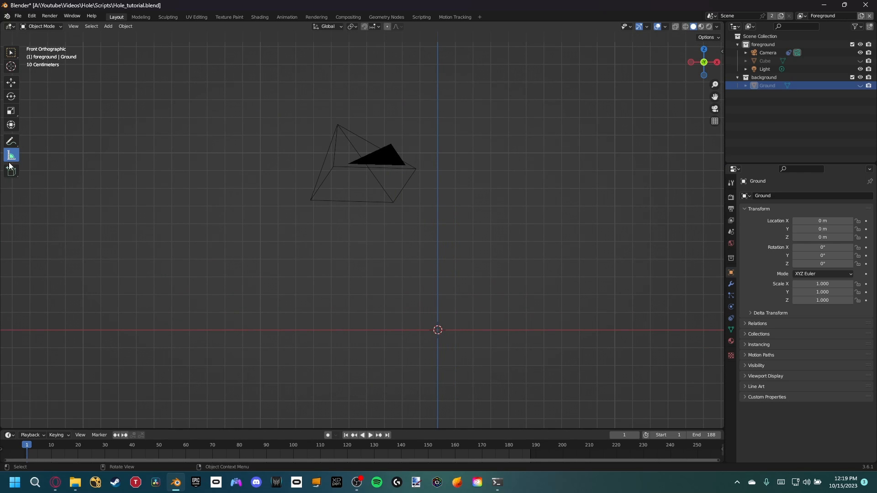
{"action": "left_click_drag", "start_coordinate": [338, 127], "coordinate": [337, 327]}
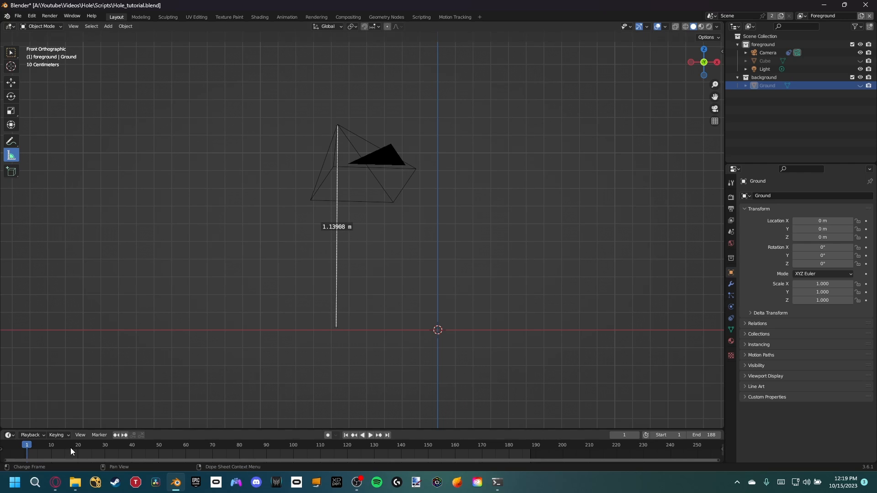
Step: Switch to the browser, search Google for "1.1 m to ft" and return to Blender
{"action": "left_click", "coordinate": [55, 482]}
{"action": "left_click_drag", "start_coordinate": [171, 65], "coordinate": [2, 86]}
{"action": "type", "text": "1.1 m to ft"}
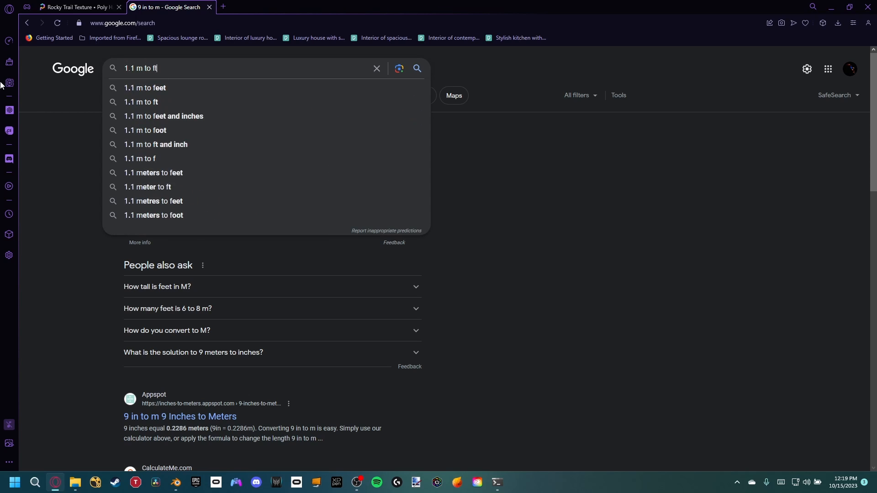
{"action": "key", "text": "Return"}
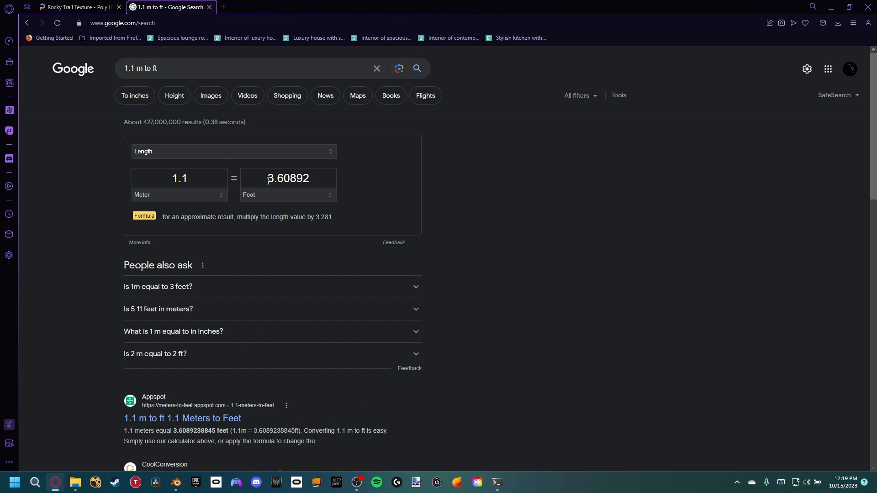
{"action": "left_click", "coordinate": [813, 6]}
{"action": "left_click", "coordinate": [829, 9]}
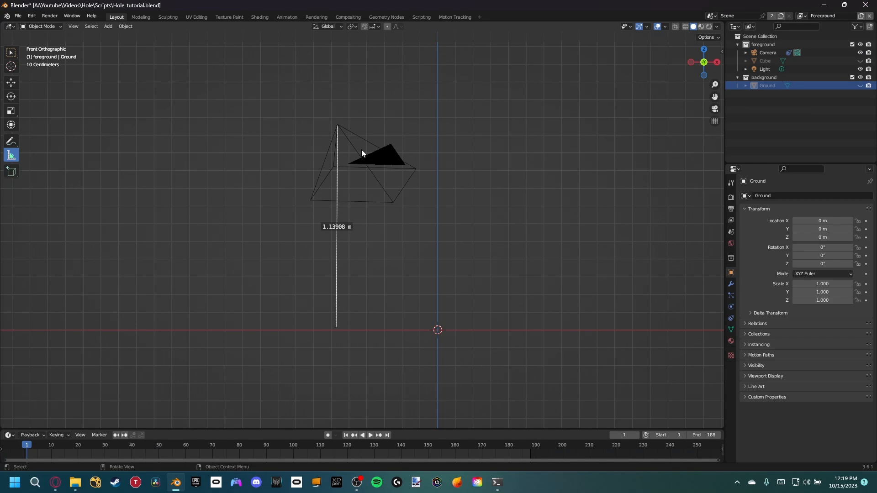
Step: Leave the Measure tool for the selection tool and unhide the cube and the ground plane
{"action": "middle_click_drag", "start_coordinate": [356, 266], "coordinate": [397, 287], "text": "shift"}
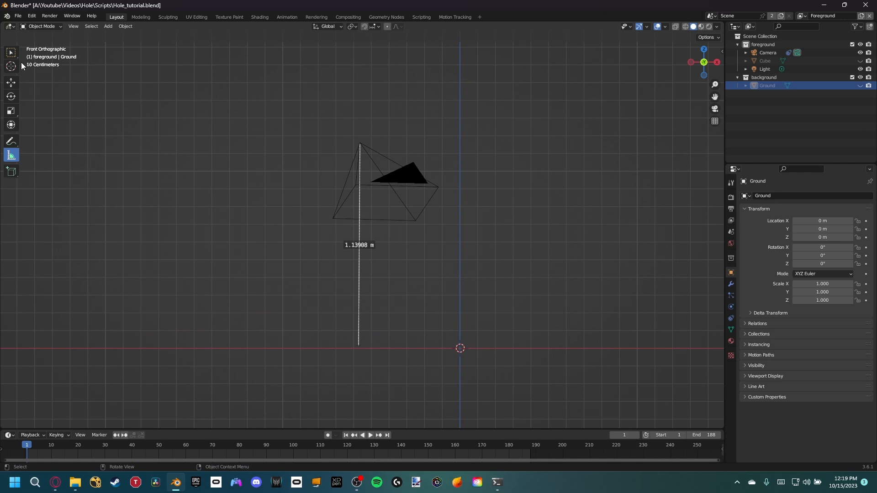
{"action": "left_click", "coordinate": [14, 53]}
{"action": "middle_click_drag", "start_coordinate": [357, 214], "coordinate": [447, 238]}
{"action": "scroll", "coordinate": [455, 242], "scroll_direction": "down", "scroll_amount": 5}
{"action": "middle_click_drag", "start_coordinate": [527, 276], "coordinate": [464, 260], "text": "shift"}
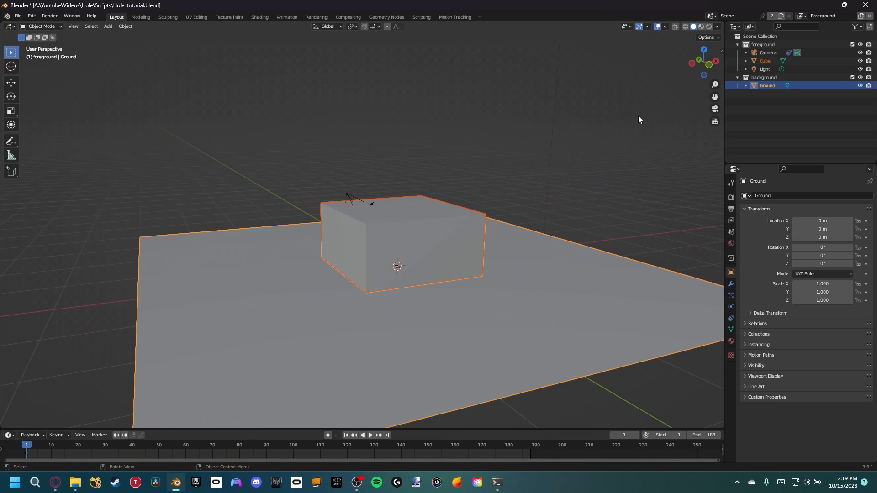
Step: Delete the background and foreground collections while keeping the objects inside them
{"action": "left_click", "coordinate": [753, 78]}
{"action": "key", "text": "x"}
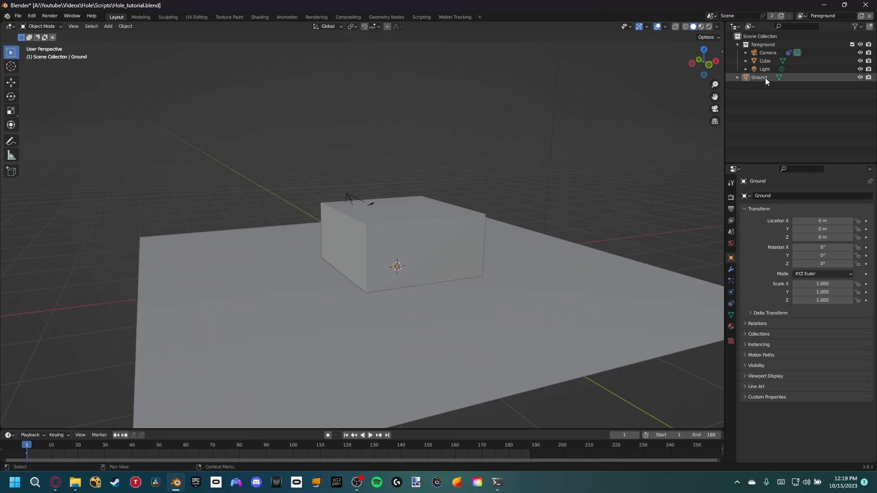
{"action": "left_click", "coordinate": [762, 45]}
{"action": "key", "text": "x"}
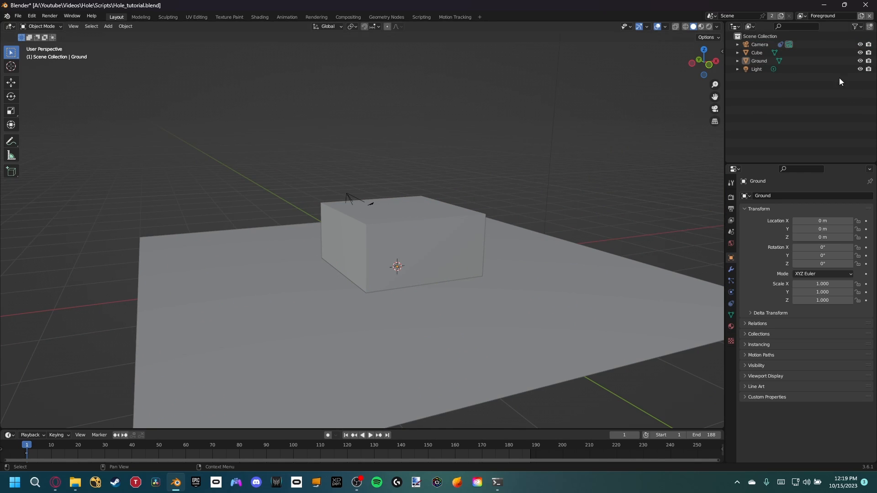
Step: Delete the light, the ground plane and the cube so that only the camera is left in the scene
{"action": "left_click", "coordinate": [762, 69]}
{"action": "left_click", "coordinate": [759, 61], "text": "ctrl"}
{"action": "left_click", "coordinate": [758, 52], "text": "ctrl"}
{"action": "key", "text": "Delete"}
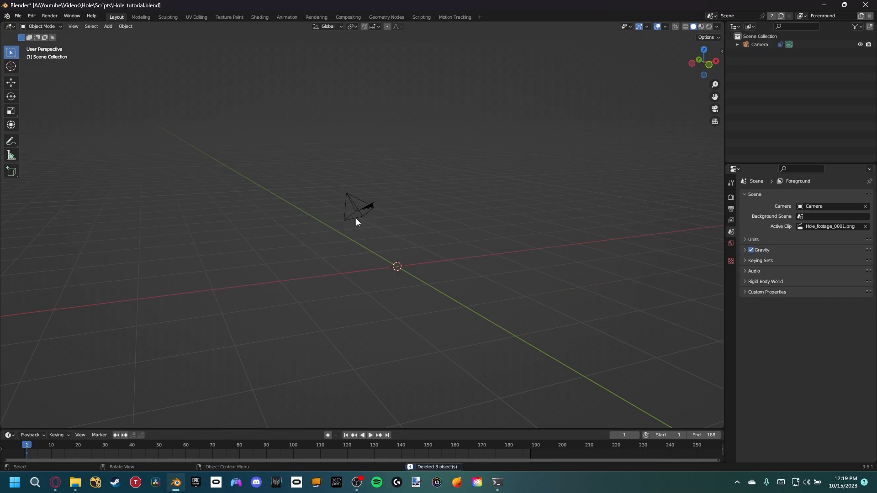
Step: Remove the Background view layer from the scene
{"action": "middle_click_drag", "start_coordinate": [469, 175], "coordinate": [462, 181], "text": "shift"}
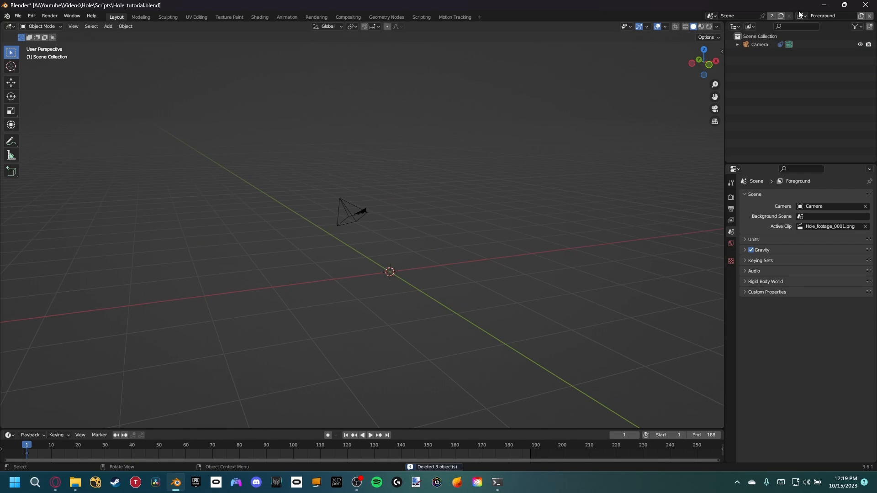
{"action": "left_click", "coordinate": [803, 15]}
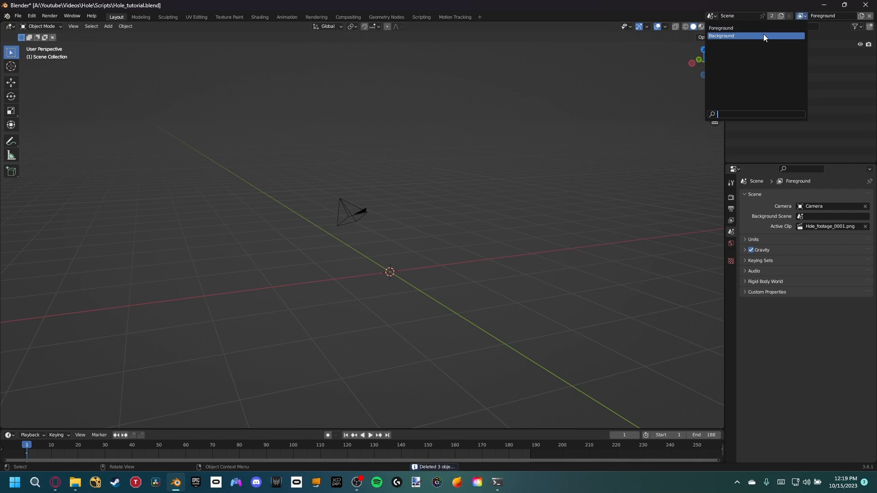
{"action": "left_click", "coordinate": [735, 27]}
{"action": "left_click", "coordinate": [868, 16]}
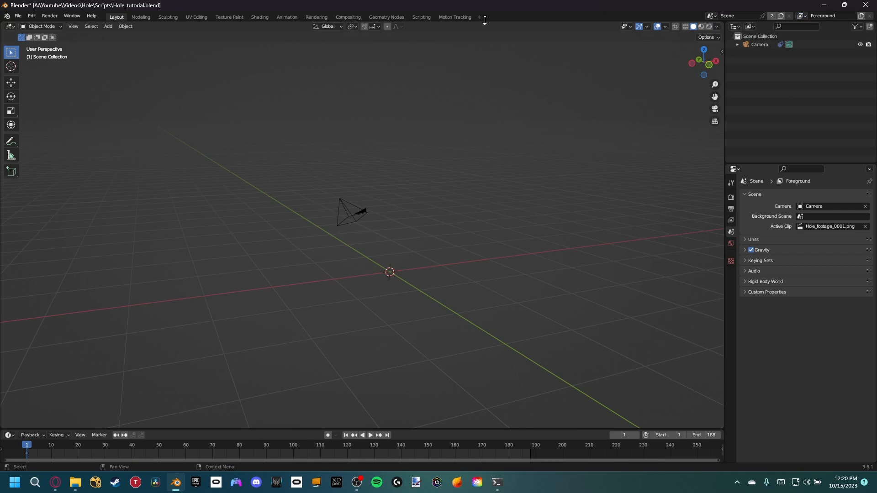
Step: In the Compositing workspace, delete the Undistortion, Scale, first Alpha Over and upper Render Layers nodes, and link Movie Clip's image to the remaining Alpha Over's first image input
{"action": "left_click", "coordinate": [348, 17]}
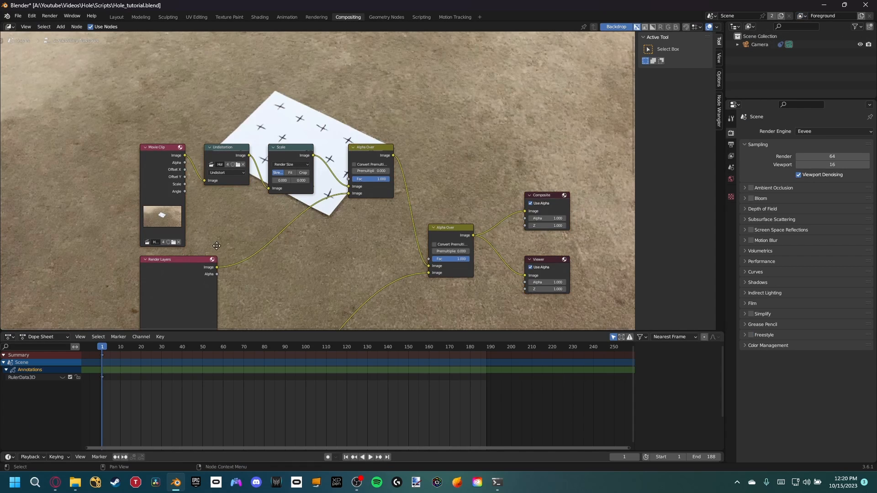
{"action": "left_click_drag", "start_coordinate": [209, 83], "coordinate": [384, 260]}
{"action": "key", "text": "Delete"}
{"action": "left_click_drag", "start_coordinate": [167, 113], "coordinate": [436, 231]}
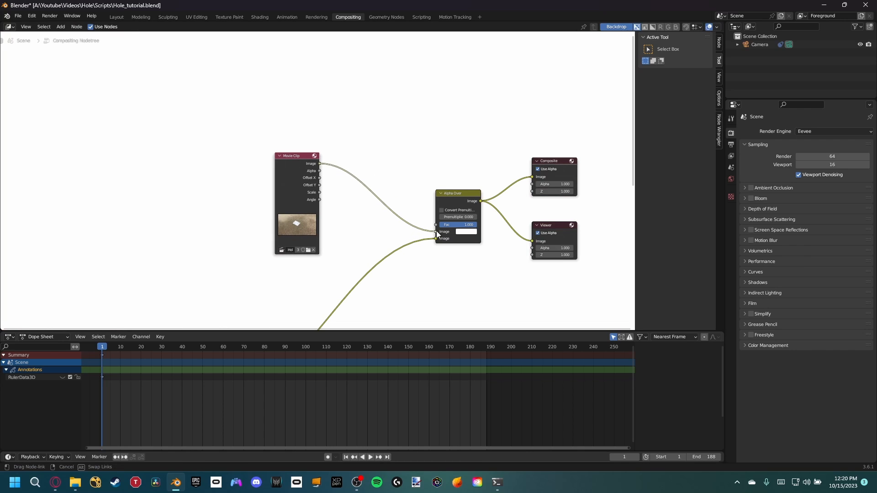
{"action": "middle_click_drag", "start_coordinate": [360, 81], "coordinate": [260, 52]}
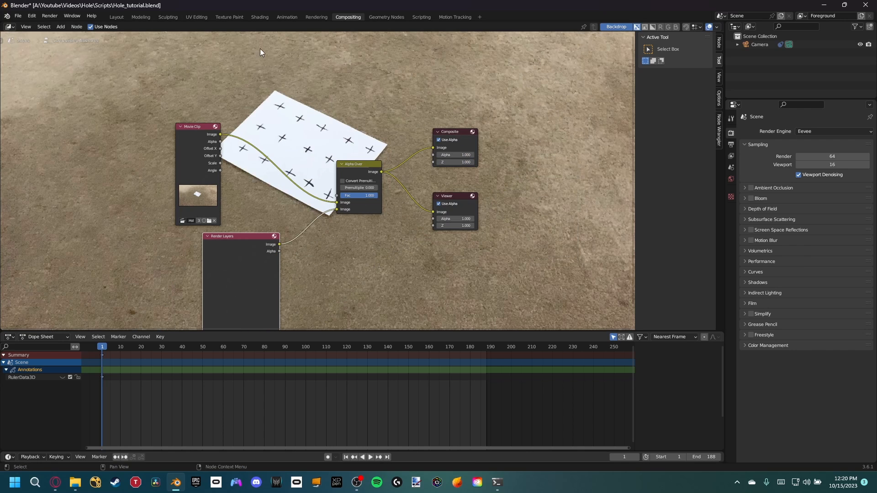
Step: Return to the Layout workspace, look through the camera and go to frame 68
{"action": "left_click", "coordinate": [118, 17]}
{"action": "middle_click_drag", "start_coordinate": [309, 180], "coordinate": [292, 188]}
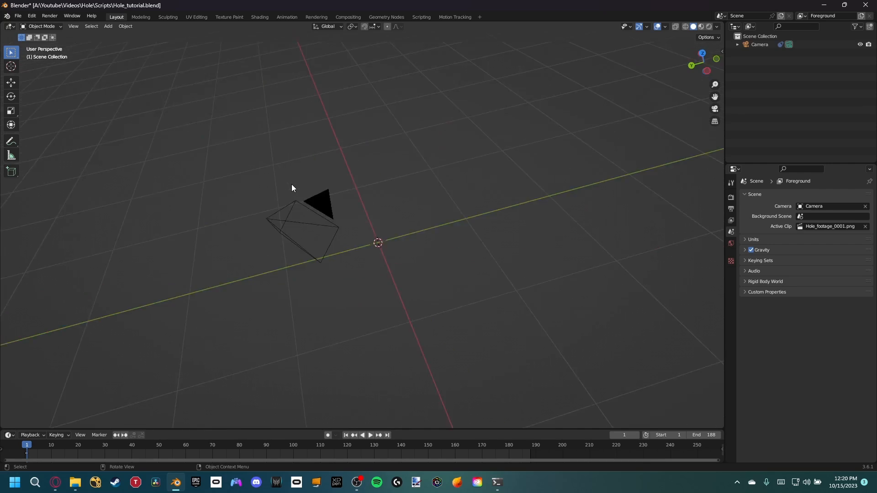
{"action": "key", "text": "KP_0"}
{"action": "scroll", "coordinate": [327, 177], "scroll_direction": "up", "scroll_amount": 4}
{"action": "middle_click_drag", "start_coordinate": [305, 246], "coordinate": [361, 236], "text": "shift"}
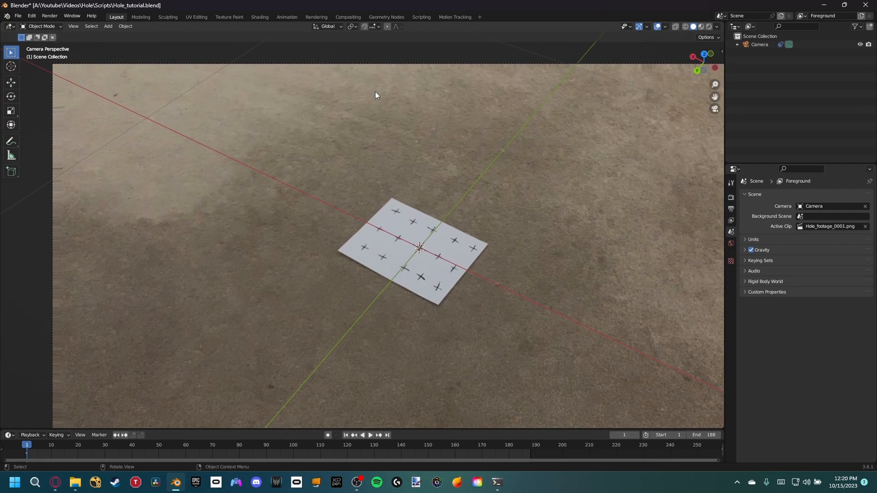
{"action": "left_click_drag", "start_coordinate": [149, 438], "coordinate": [207, 443]}
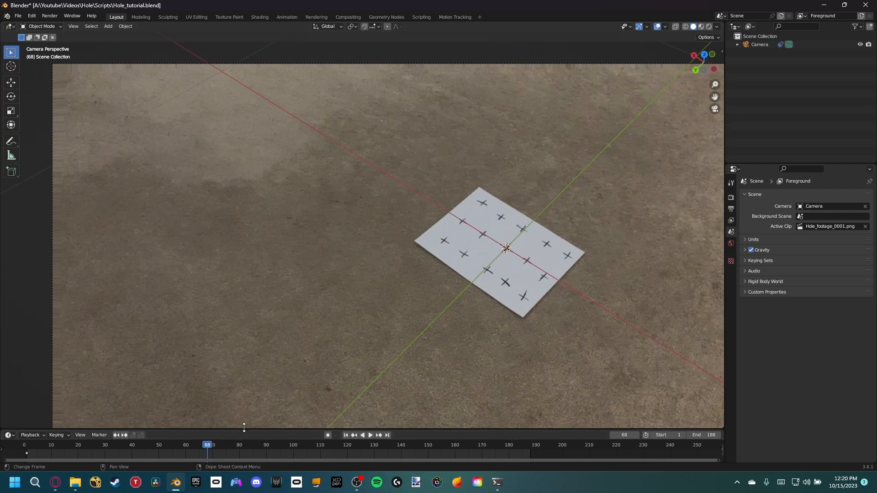
Step: Add a mesh circle at the origin and scale it down to about 0.378 around the paper
{"action": "middle_click_drag", "start_coordinate": [486, 315], "coordinate": [423, 268], "text": "shift"}
{"action": "key", "text": "shift+a"}
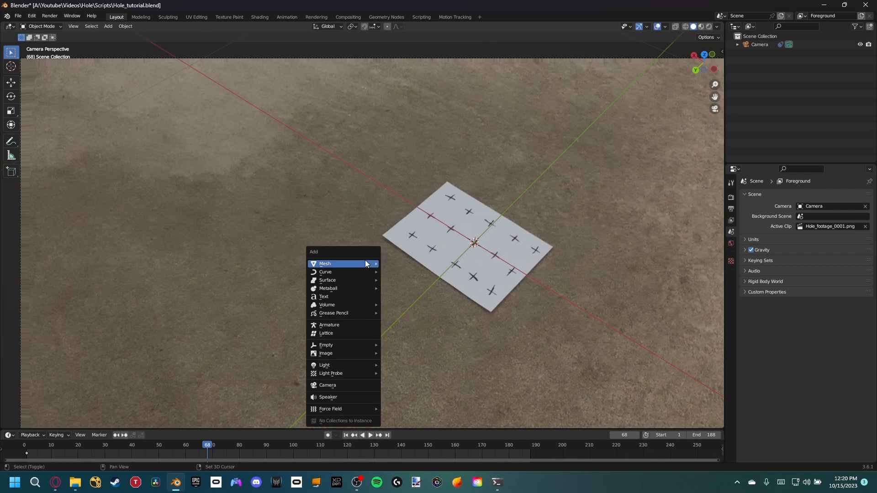
{"action": "mouse_move", "coordinate": [364, 264]}
{"action": "left_click", "coordinate": [399, 279]}
{"action": "scroll", "coordinate": [473, 275], "scroll_direction": "down", "scroll_amount": 4}
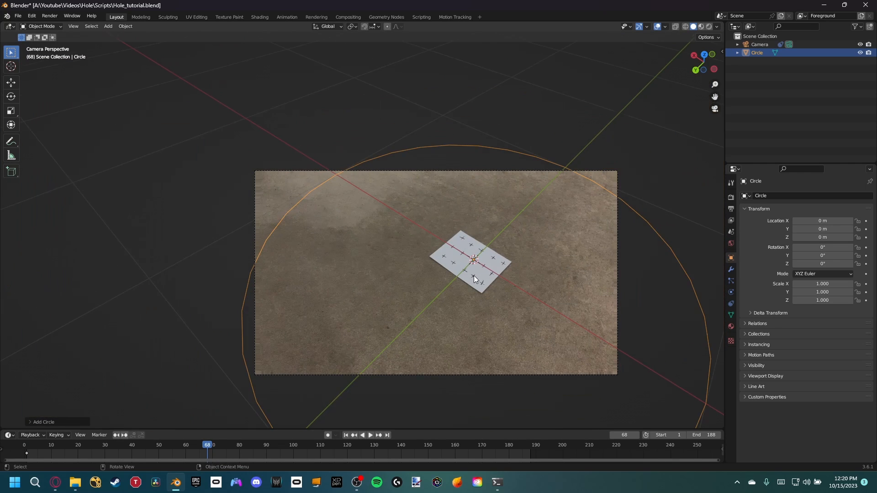
{"action": "key", "text": "s"}
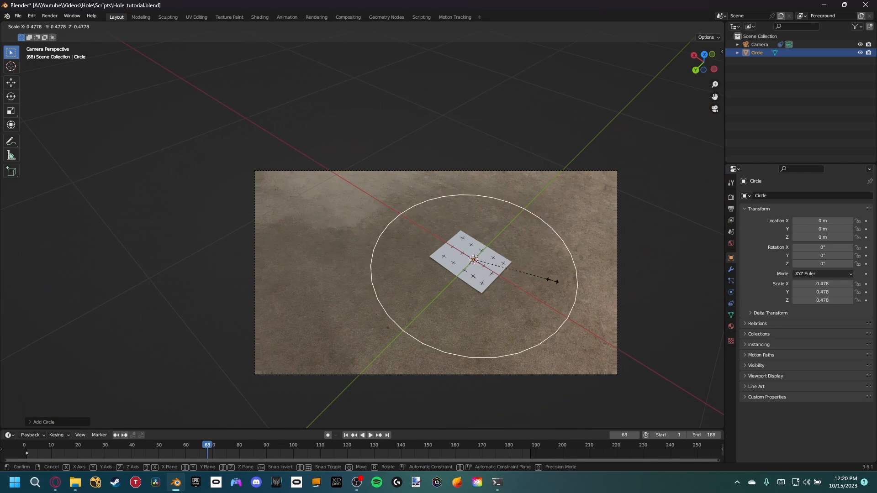
{"action": "left_click", "coordinate": [525, 284]}
{"action": "key", "text": "s"}
{"action": "left_click", "coordinate": [534, 282]}
{"action": "scroll", "coordinate": [536, 289], "scroll_direction": "up", "scroll_amount": 4}
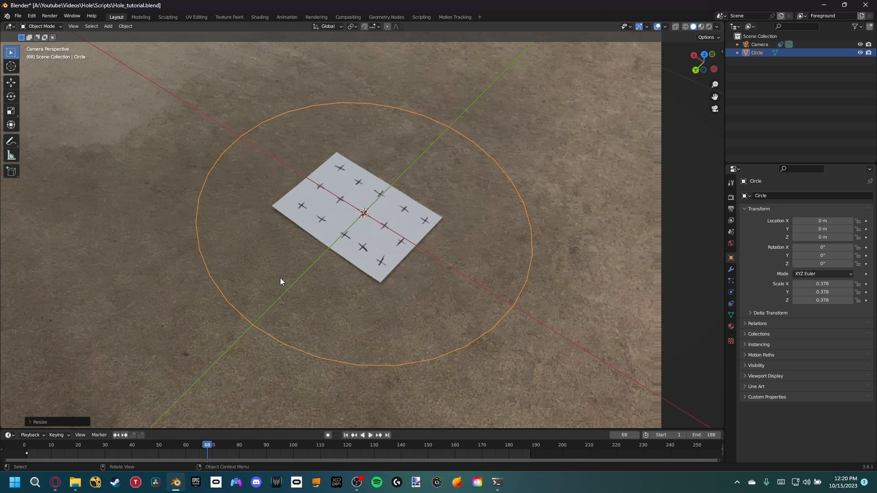
Step: Add a Displace modifier to the circle and give it a new texture named Hole
{"action": "scroll", "coordinate": [281, 278], "scroll_direction": "up", "scroll_amount": 3}
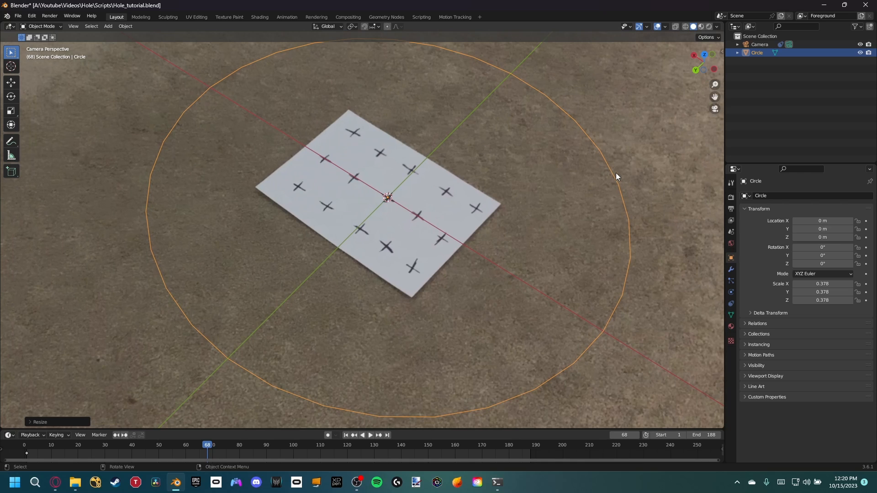
{"action": "left_click", "coordinate": [731, 270]}
{"action": "left_click", "coordinate": [766, 197]}
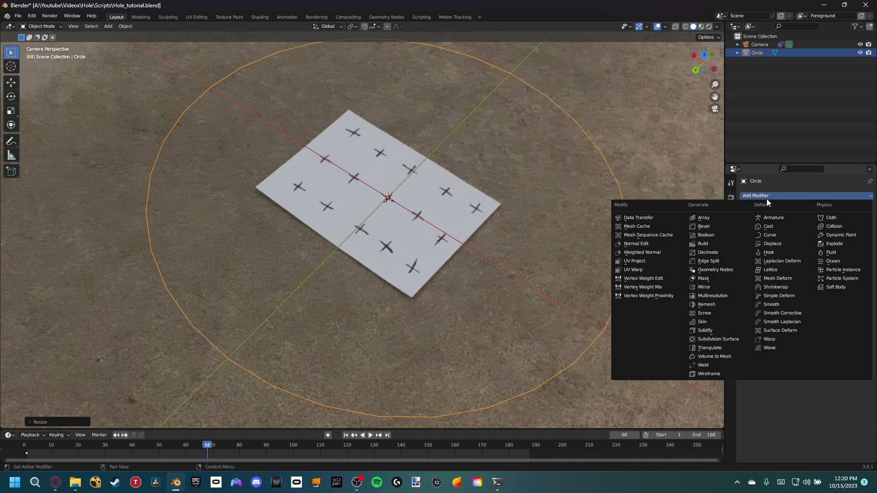
{"action": "left_click", "coordinate": [767, 244]}
{"action": "scroll", "coordinate": [536, 201], "scroll_direction": "down", "scroll_amount": 4}
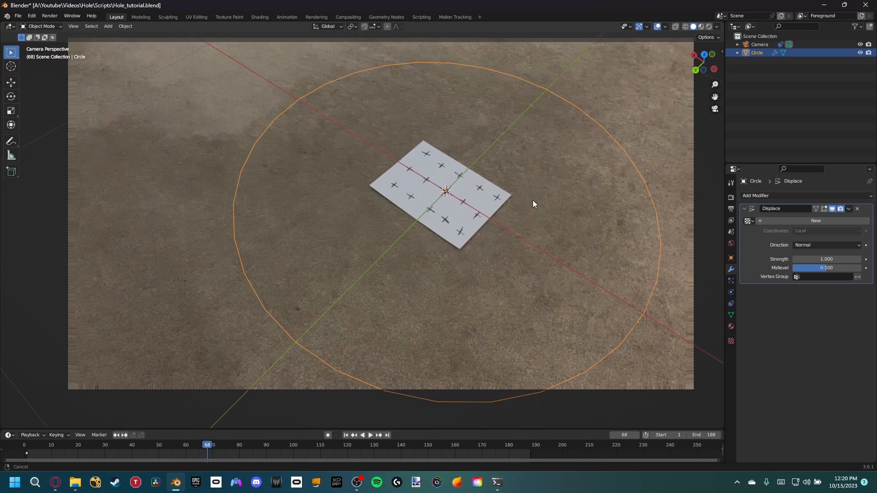
{"action": "left_click", "coordinate": [796, 221]}
{"action": "left_click", "coordinate": [796, 221]}
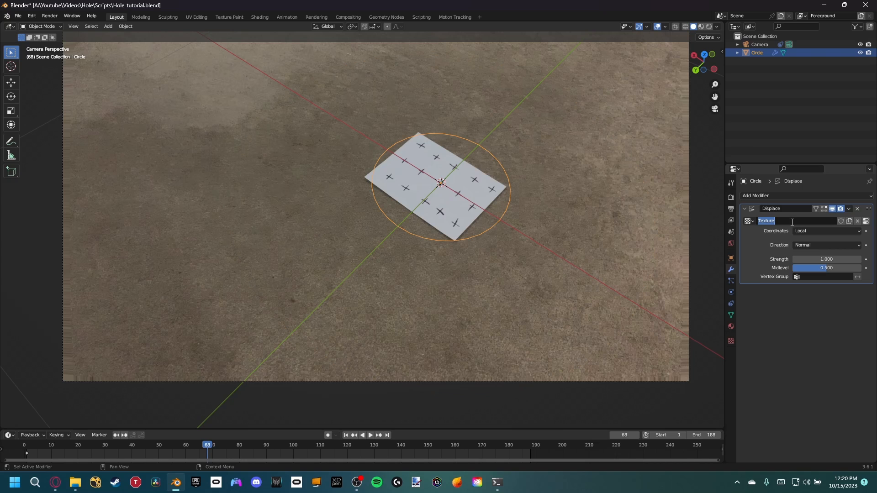
{"action": "type", "text": "Hole"}
{"action": "key", "text": "Return"}
Step: Set the type of the Hole texture to Clouds
{"action": "left_click", "coordinate": [731, 341]}
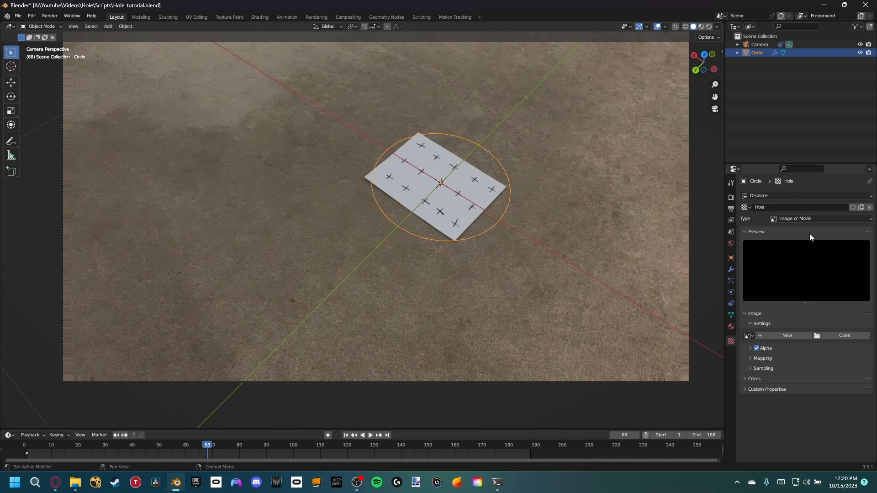
{"action": "left_click", "coordinate": [804, 220]}
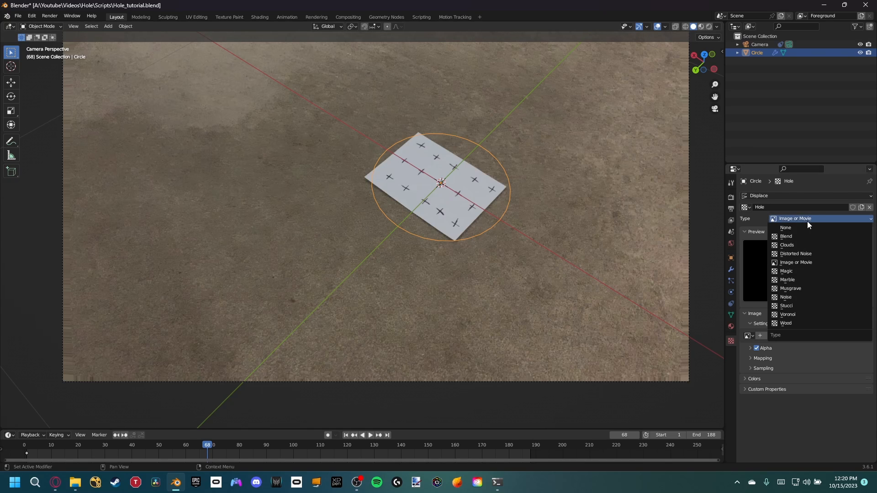
{"action": "left_click", "coordinate": [788, 244]}
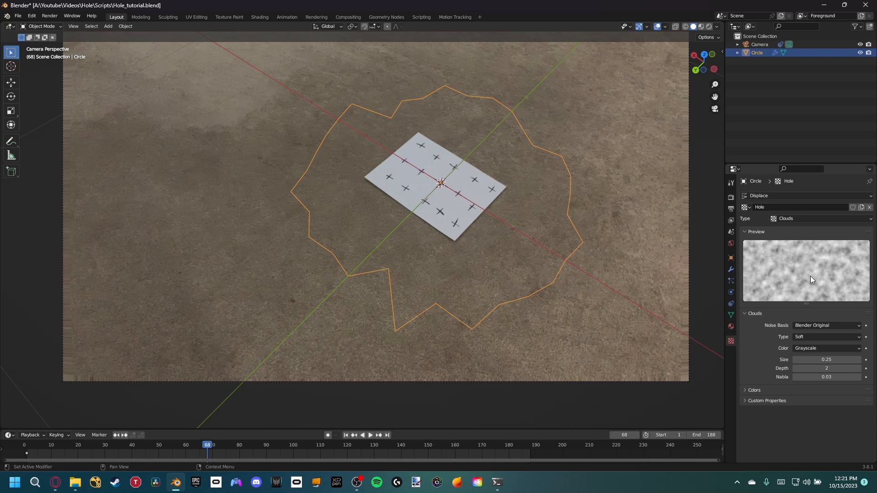
{"action": "scroll", "coordinate": [517, 302], "scroll_direction": "up", "scroll_amount": 3}
{"action": "middle_click_drag", "start_coordinate": [495, 245], "coordinate": [517, 281], "text": "shift"}
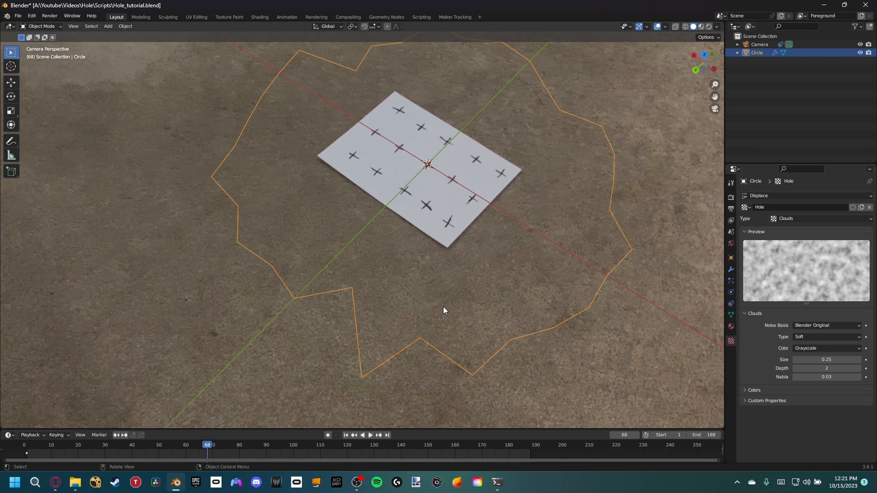
Step: Add a Subdivision Surface modifier to the circle and place it above the Displace modifier in the stack
{"action": "left_click", "coordinate": [731, 270]}
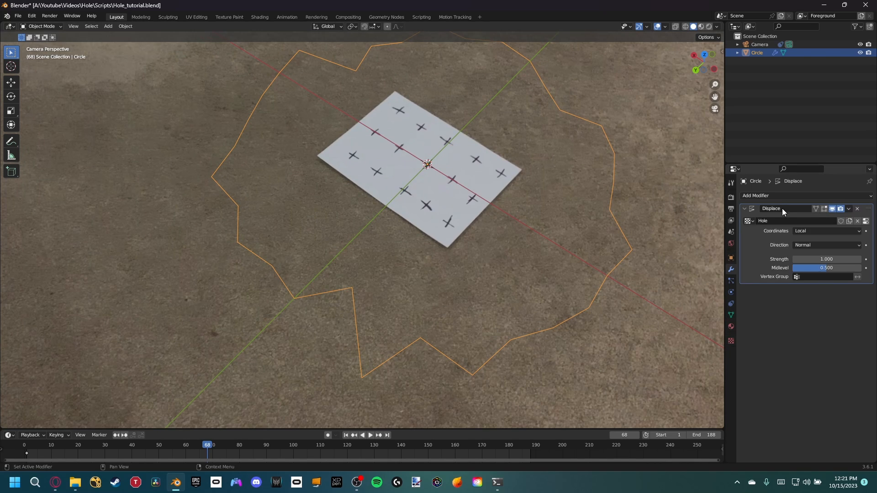
{"action": "left_click", "coordinate": [774, 195]}
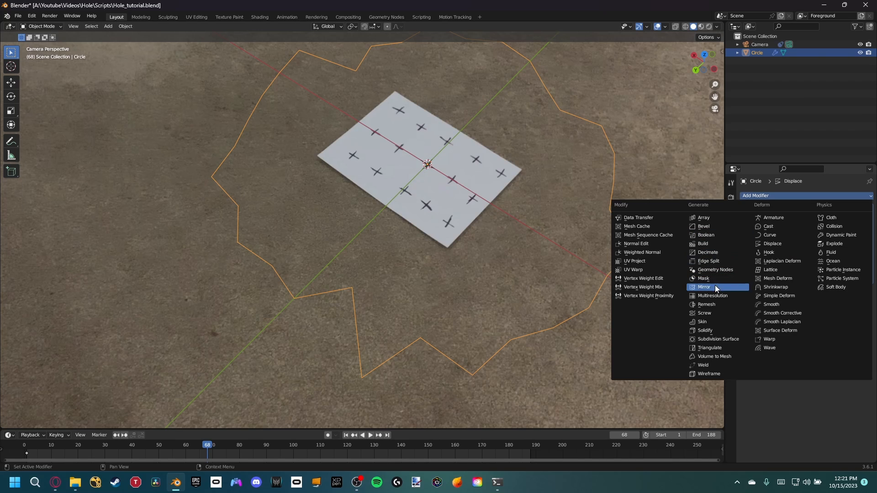
{"action": "left_click", "coordinate": [714, 339]}
{"action": "left_click_drag", "start_coordinate": [863, 291], "coordinate": [864, 208]}
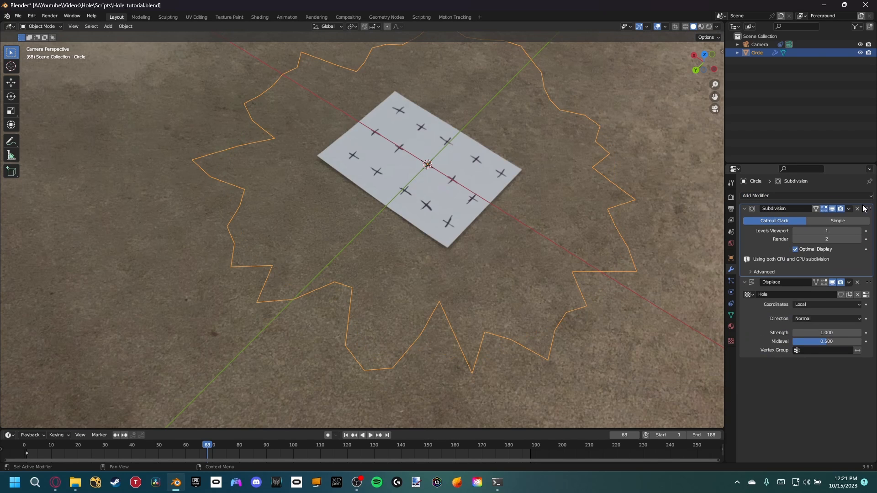
Step: Set the circle's Subdivision modifier to 4 levels for both viewport and render
{"action": "left_click", "coordinate": [859, 230]}
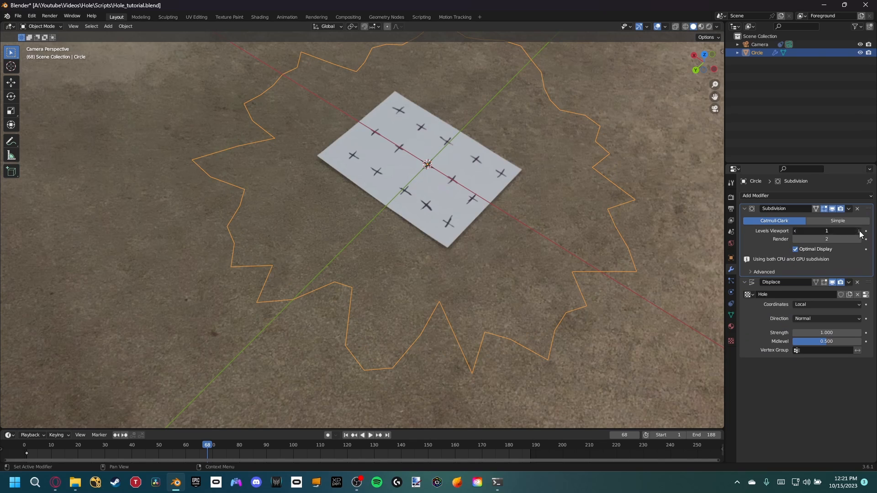
{"action": "left_click", "coordinate": [859, 230]}
{"action": "left_click", "coordinate": [858, 238]}
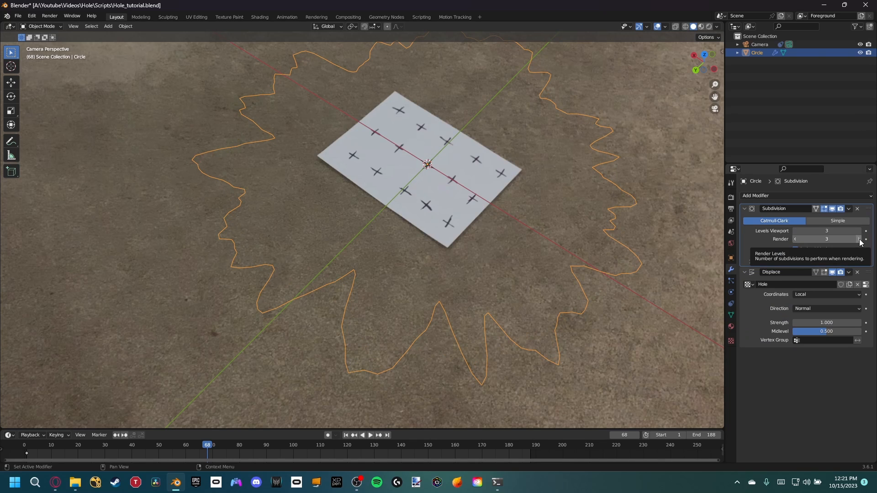
{"action": "left_click", "coordinate": [858, 239]}
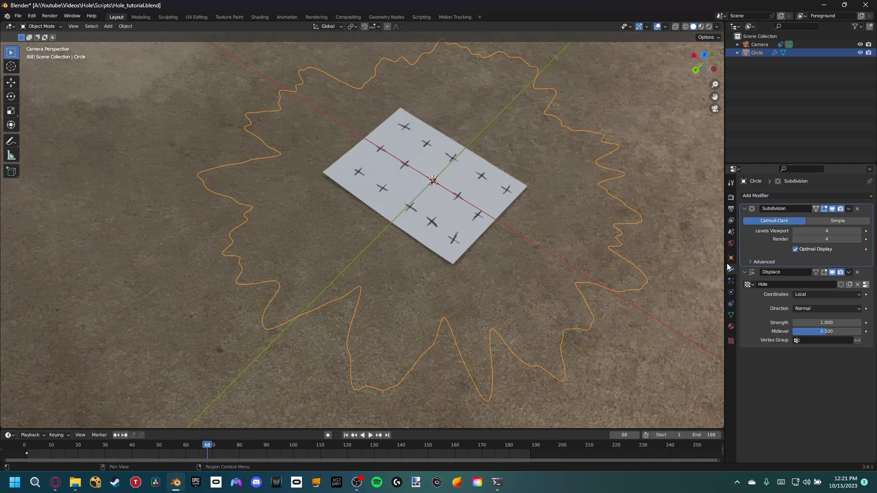
Step: Set the Hole texture's clouds size to 0.50, its brightness to 0.910 and its contrast to 1.260
{"action": "left_click", "coordinate": [730, 340]}
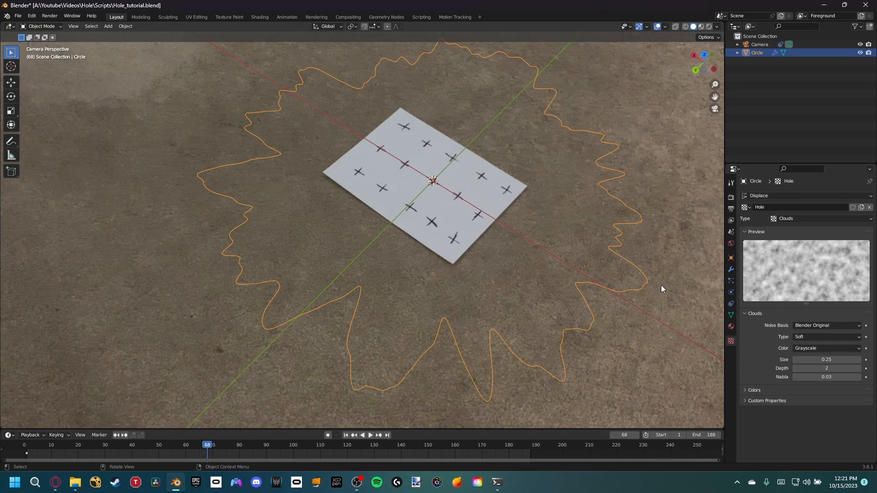
{"action": "left_click_drag", "start_coordinate": [829, 363], "coordinate": [855, 362]}
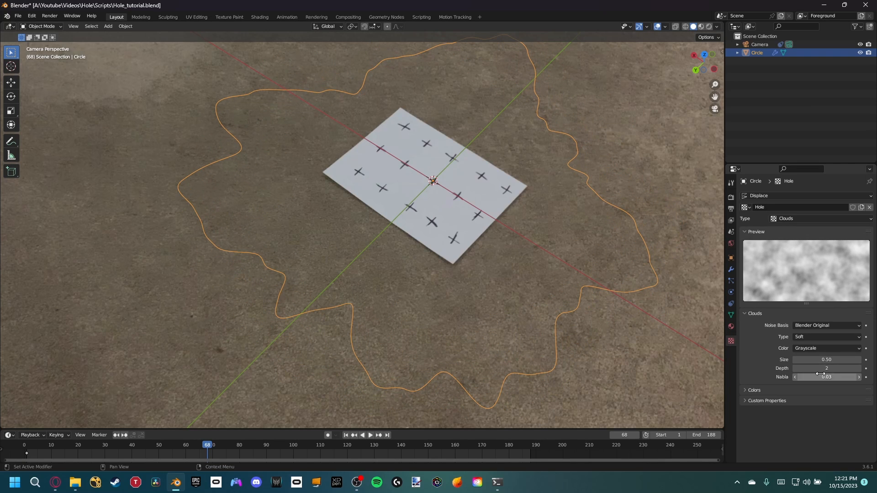
{"action": "left_click", "coordinate": [752, 391]}
{"action": "scroll", "coordinate": [752, 390], "scroll_direction": "down", "scroll_amount": 1}
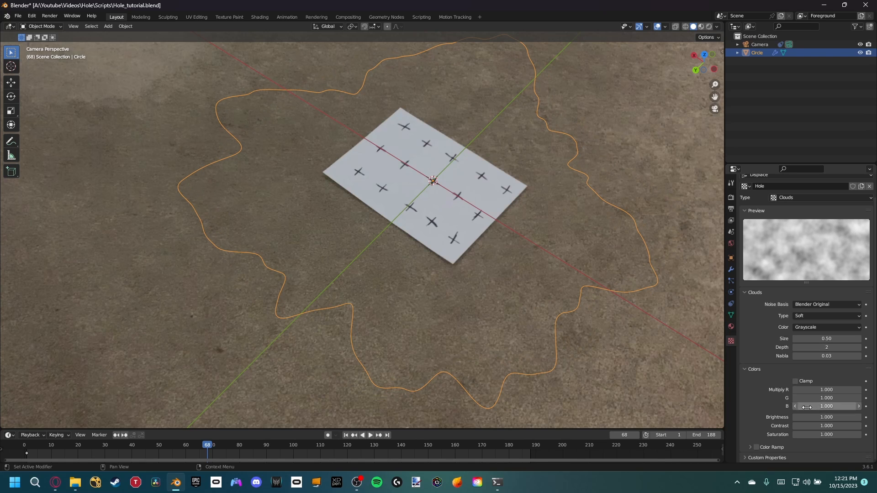
{"action": "mouse_move", "coordinate": [815, 417]}
{"action": "left_mouse_down"}
{"action": "mouse_move", "coordinate": [843, 426]}
{"action": "mouse_move", "coordinate": [829, 426]}
{"action": "left_mouse_up"}
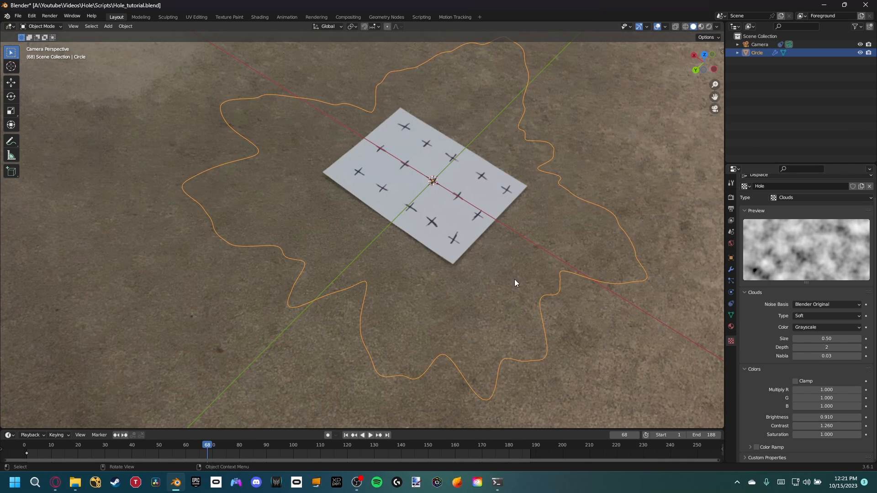
Step: Move the circle slightly within the ground plane so the outline surrounds the paper more evenly
{"action": "scroll", "coordinate": [490, 286], "scroll_direction": "down", "scroll_amount": 4}
{"action": "key", "text": "g"}
{"action": "key", "text": "shift+z"}
{"action": "left_click", "coordinate": [473, 271]}
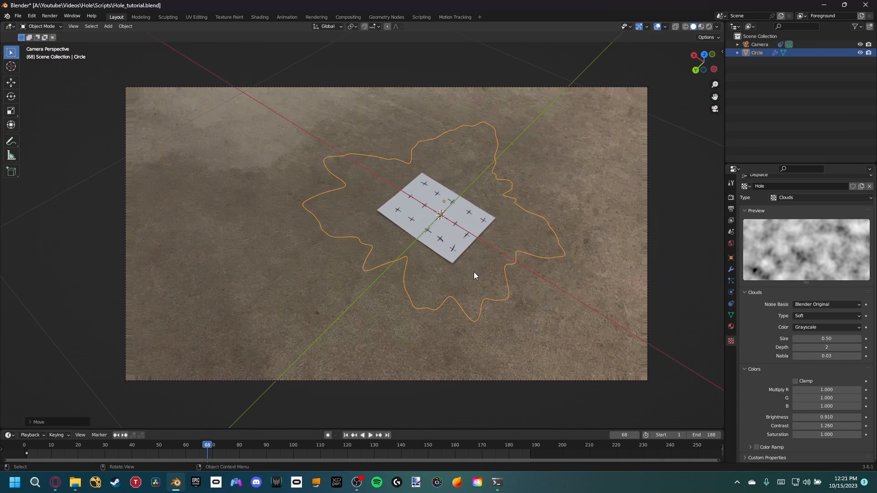
Step: Scrub and play through the timeline to examine how the outline sits on the tracked footage
{"action": "scroll", "coordinate": [460, 262], "scroll_direction": "up", "scroll_amount": 3}
{"action": "middle_click_drag", "start_coordinate": [453, 248], "coordinate": [466, 273], "text": "shift"}
{"action": "left_click_drag", "start_coordinate": [82, 445], "coordinate": [304, 443]}
{"action": "key", "text": "space"}
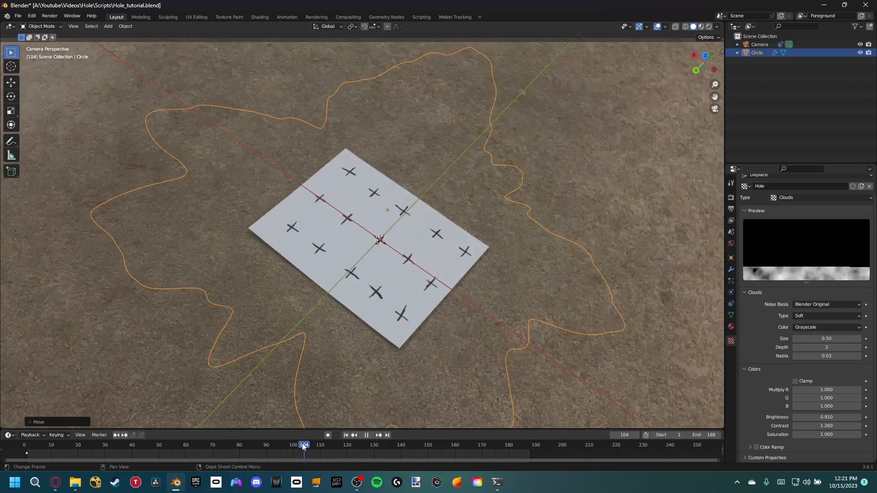
{"action": "key", "text": "space"}
{"action": "scroll", "coordinate": [383, 339], "scroll_direction": "down", "scroll_amount": 3}
{"action": "middle_click_drag", "start_coordinate": [389, 338], "coordinate": [382, 274], "text": "shift"}
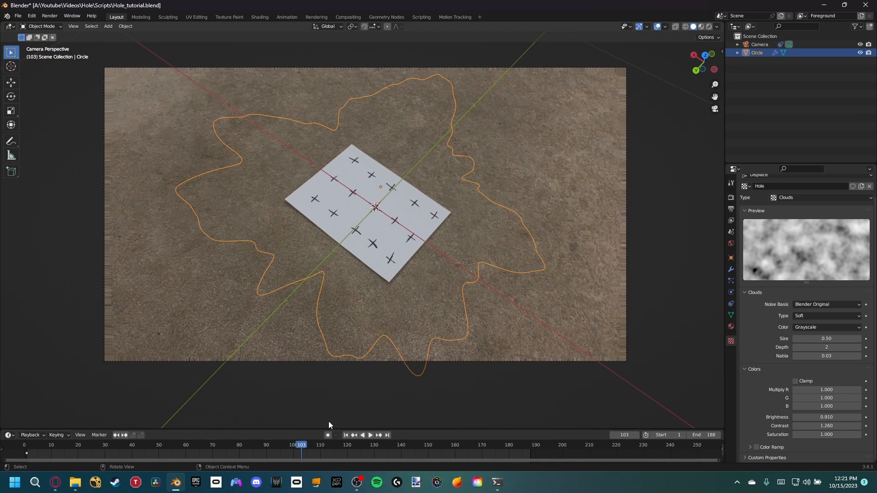
{"action": "left_click_drag", "start_coordinate": [296, 455], "coordinate": [190, 445]}
{"action": "key", "text": "space"}
{"action": "key", "text": "Escape"}
Step: Scale the circle down to about 0.88 of its size around the paper
{"action": "key", "text": "s"}
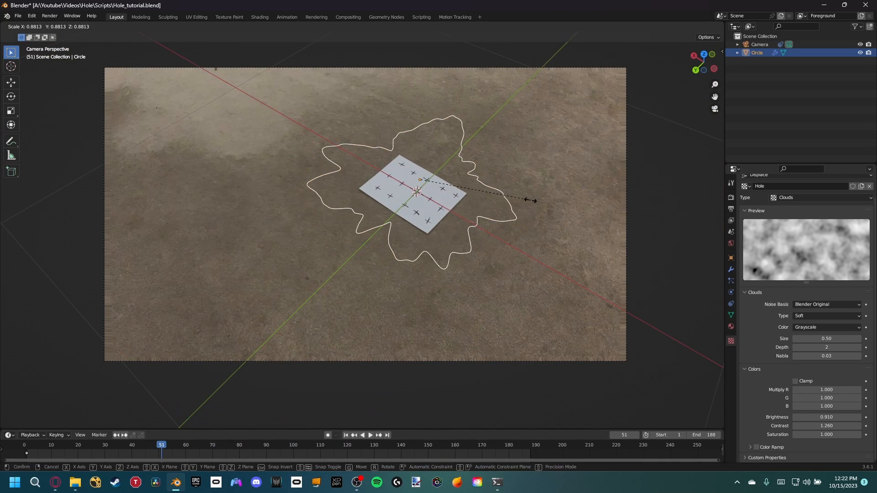
{"action": "left_click", "coordinate": [552, 179]}
{"action": "scroll", "coordinate": [401, 240], "scroll_direction": "up", "scroll_amount": 2}
{"action": "middle_click_drag", "start_coordinate": [439, 219], "coordinate": [459, 259], "text": "shift"}
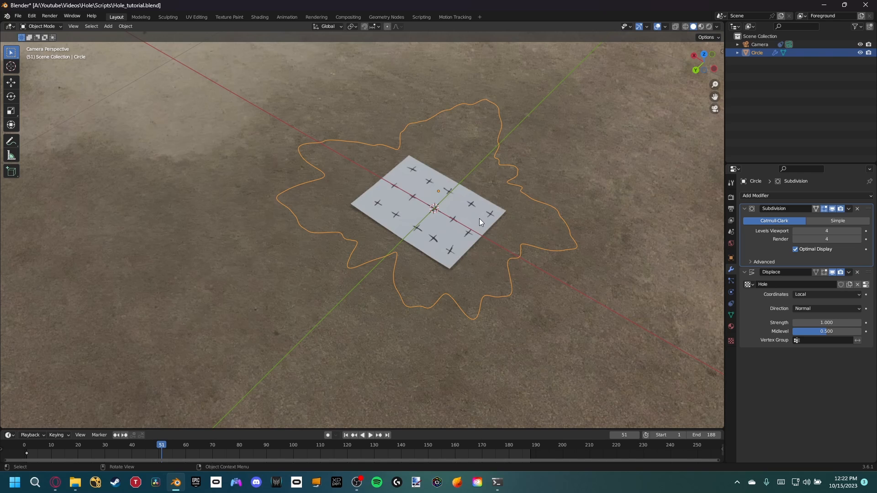
{"action": "scroll", "coordinate": [479, 218], "scroll_direction": "up", "scroll_amount": 1}
Step: Apply the Subdivision modifier and the Displace modifier to the circle
{"action": "left_click", "coordinate": [849, 208]}
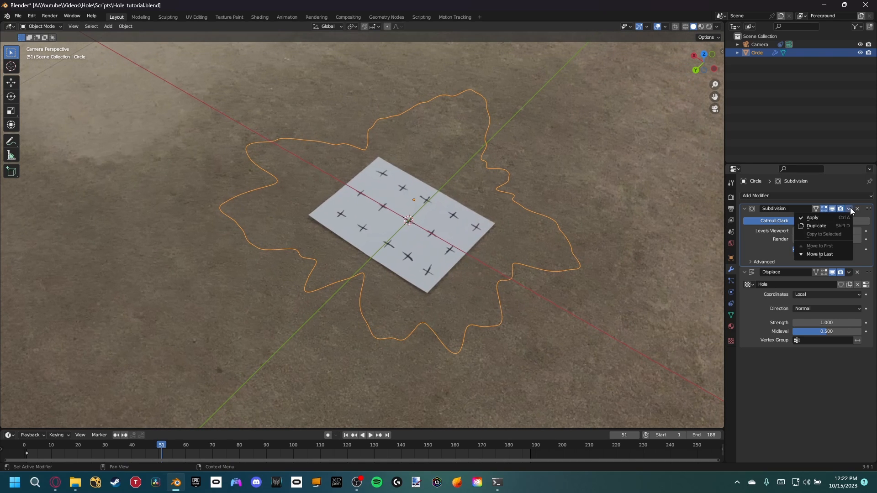
{"action": "left_click", "coordinate": [821, 218]}
{"action": "left_click", "coordinate": [848, 209]}
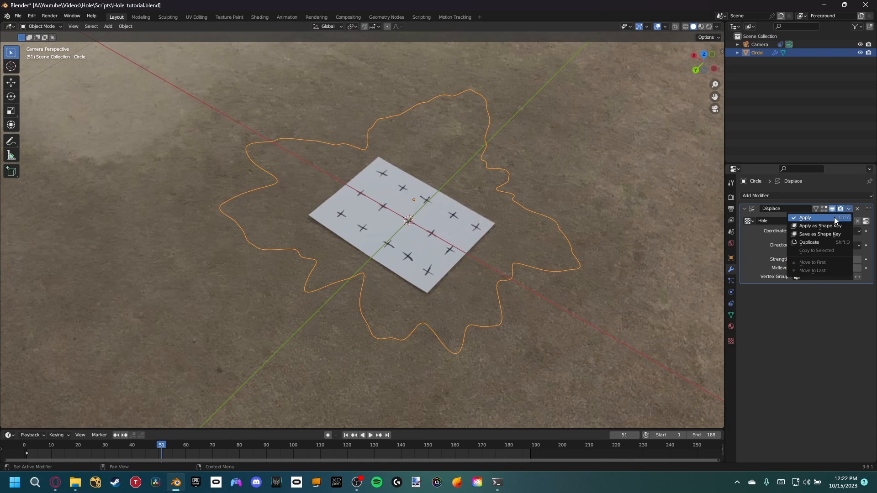
{"action": "left_click", "coordinate": [834, 218]}
Step: Extrude all the circle's edges and scale them outward until the surface covers the whole camera frame, then return to Object Mode
{"action": "key", "text": "Tab"}
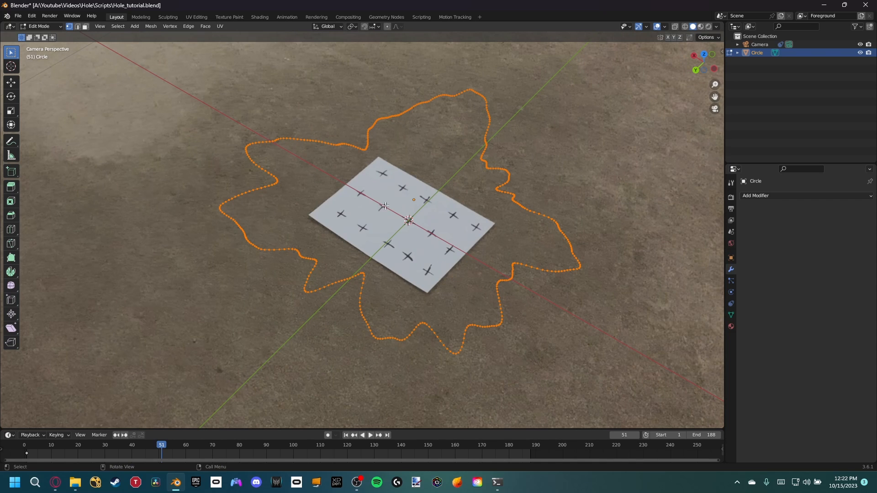
{"action": "scroll", "coordinate": [484, 313], "scroll_direction": "down", "scroll_amount": 3}
{"action": "middle_click_drag", "start_coordinate": [484, 307], "coordinate": [445, 250], "text": "shift"}
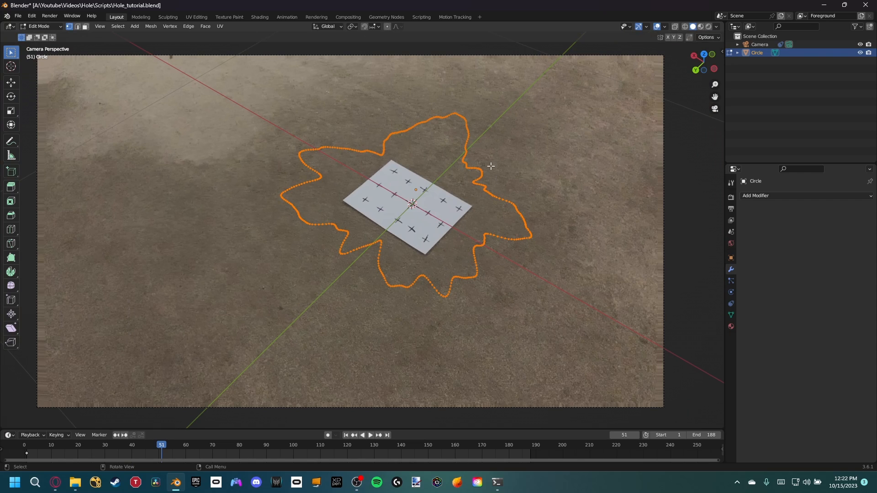
{"action": "key", "text": "2"}
{"action": "scroll", "coordinate": [418, 158], "scroll_direction": "up", "scroll_amount": 2}
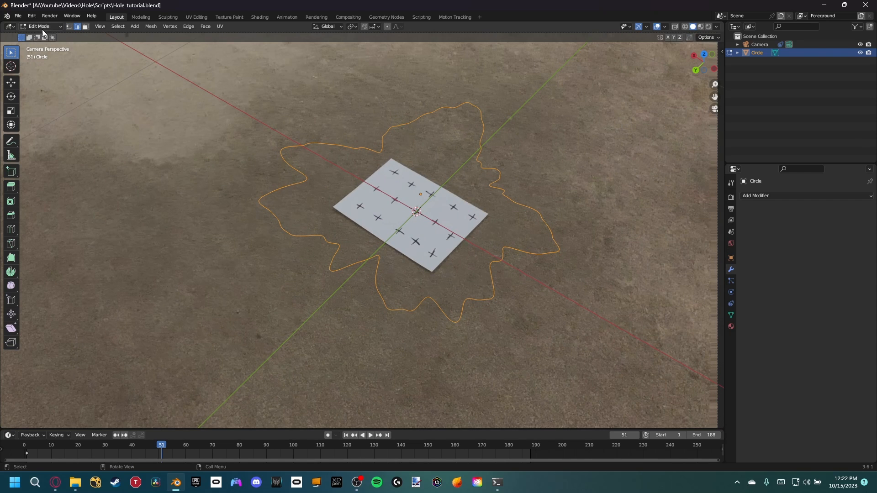
{"action": "left_click", "coordinate": [58, 27]}
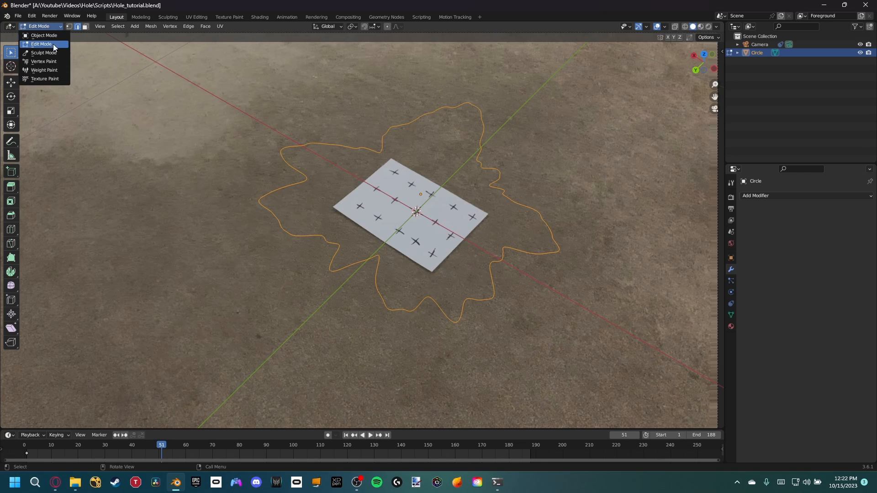
{"action": "left_click", "coordinate": [45, 44]}
{"action": "key", "text": "e"}
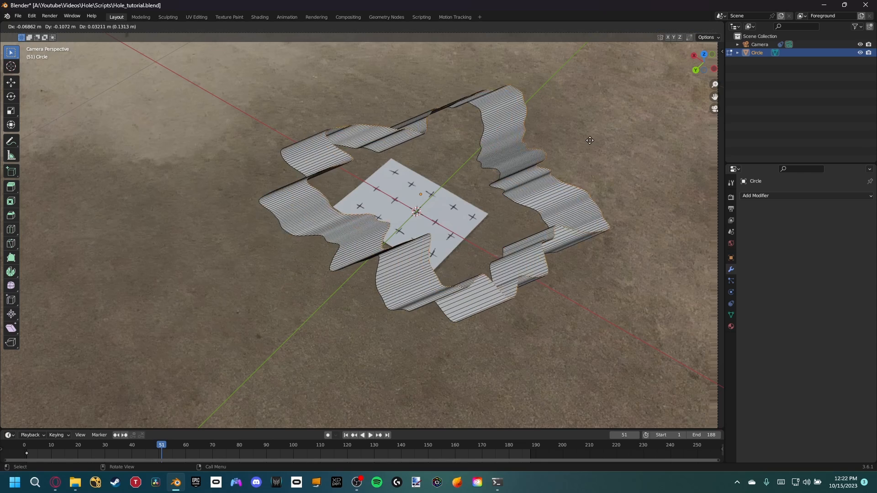
{"action": "key", "text": "s"}
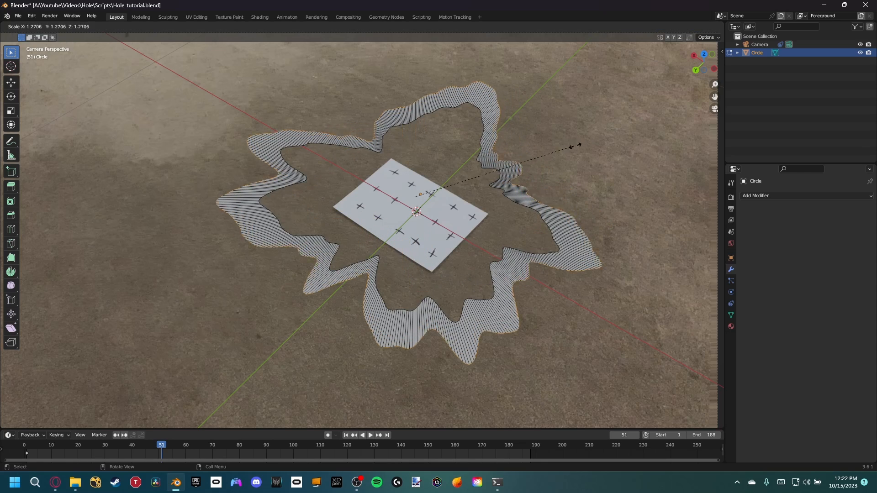
{"action": "left_click", "coordinate": [496, 124]}
{"action": "scroll", "coordinate": [530, 127], "scroll_direction": "down", "scroll_amount": 5}
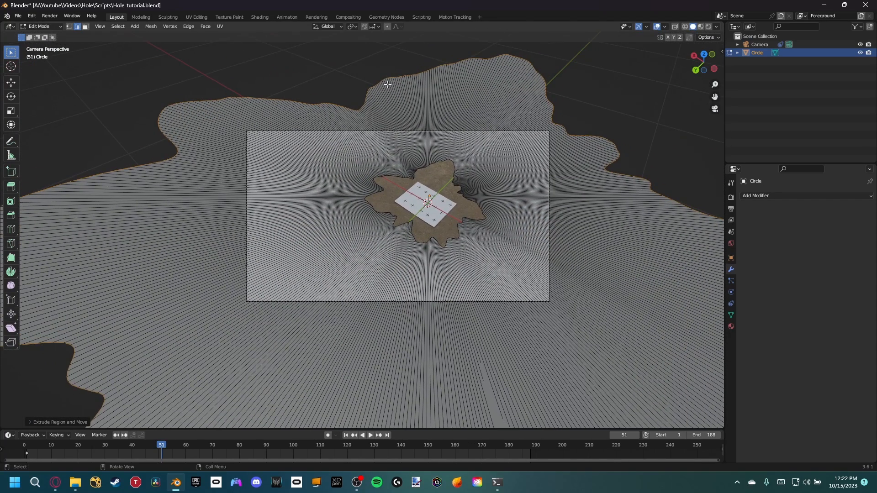
{"action": "middle_click_drag", "start_coordinate": [450, 230], "coordinate": [441, 235], "text": "shift"}
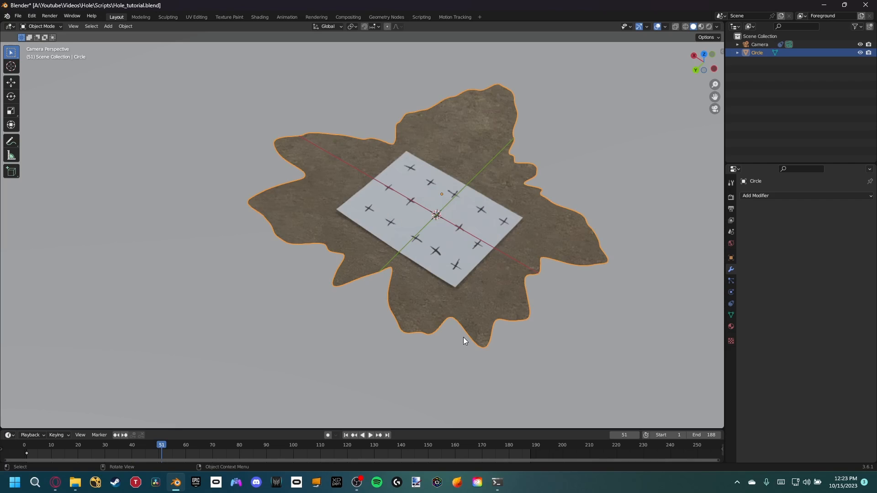
{"action": "scroll", "coordinate": [429, 109], "scroll_direction": "down", "scroll_amount": 3}
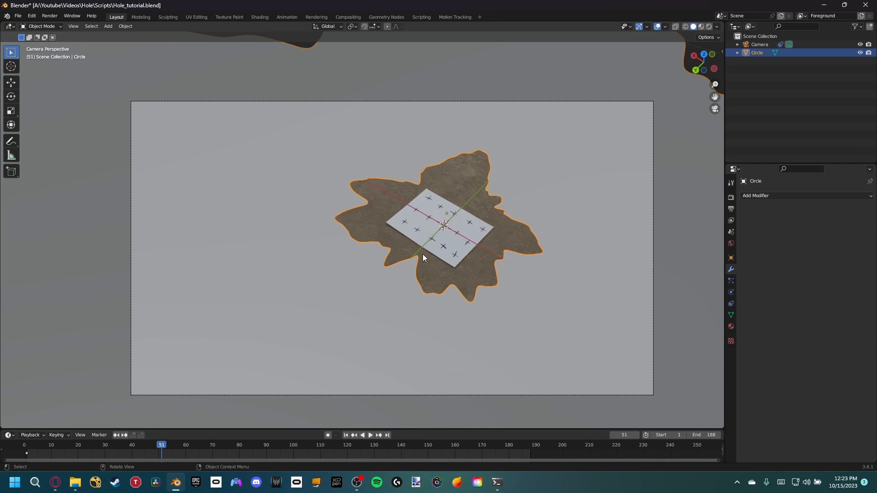
{"action": "middle_click_drag", "start_coordinate": [408, 256], "coordinate": [432, 244], "text": "shift"}
{"action": "scroll", "coordinate": [407, 272], "scroll_direction": "up", "scroll_amount": 3}
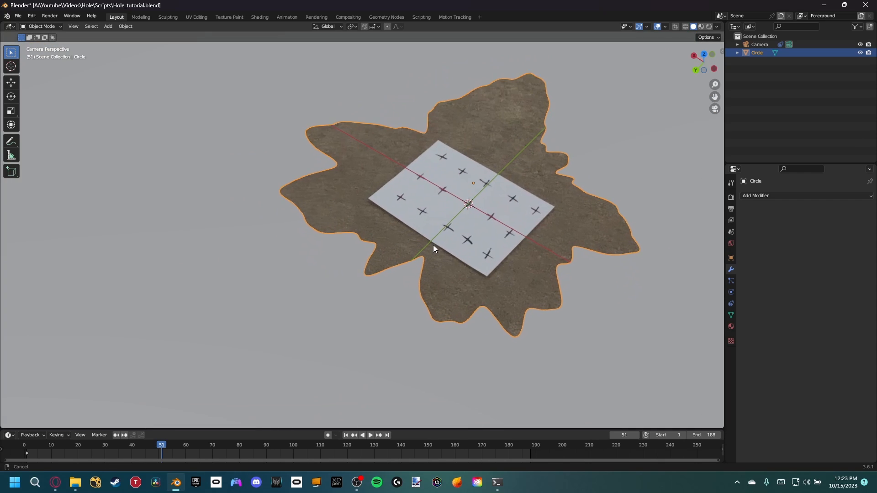
{"action": "scroll", "coordinate": [442, 243], "scroll_direction": "down", "scroll_amount": 3}
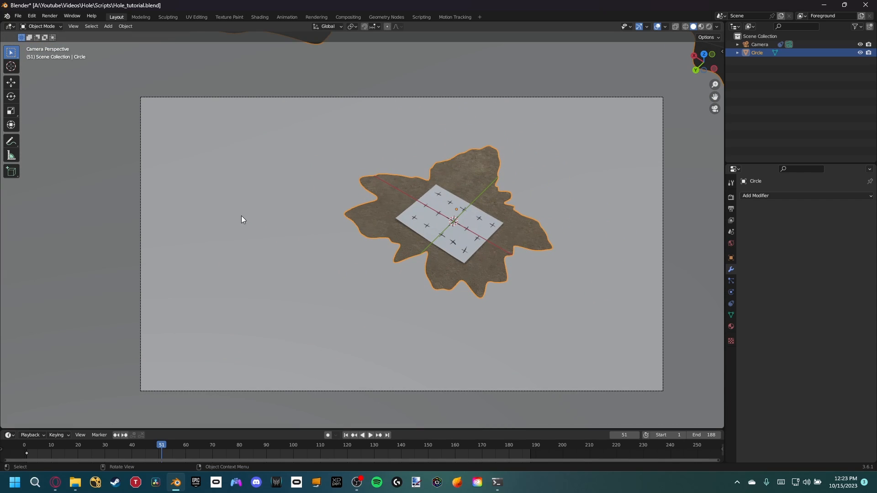
{"action": "scroll", "coordinate": [340, 282], "scroll_direction": "down", "scroll_amount": 1}
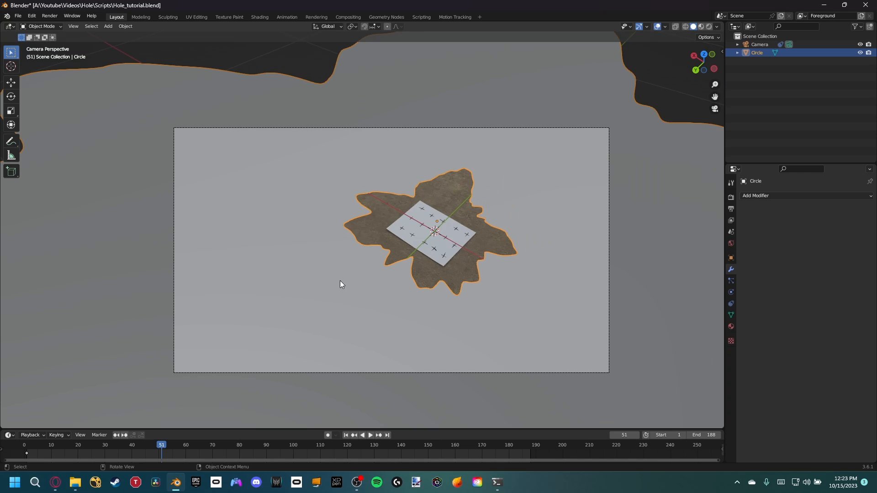
{"action": "scroll", "coordinate": [461, 240], "scroll_direction": "up", "scroll_amount": 2}
{"action": "middle_click_drag", "start_coordinate": [445, 278], "coordinate": [456, 251], "text": "shift"}
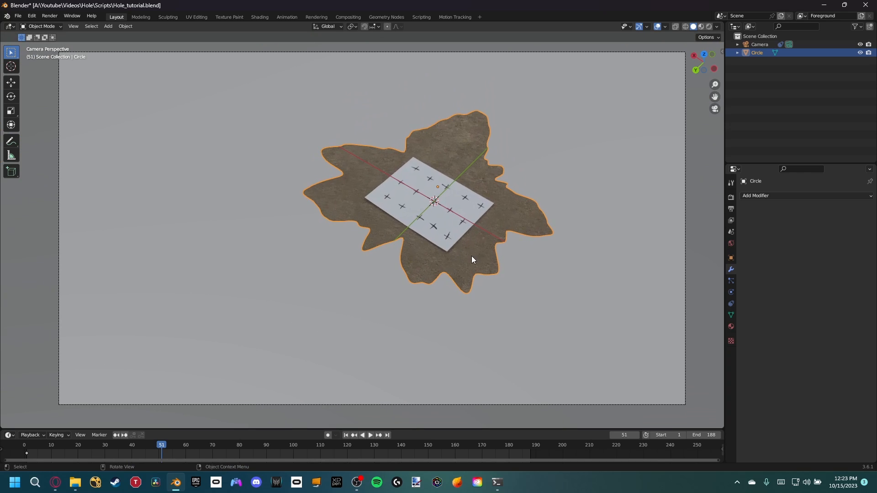
Step: Change the scene's render engine to Cycles
{"action": "left_click", "coordinate": [731, 199]}
{"action": "left_click", "coordinate": [811, 195]}
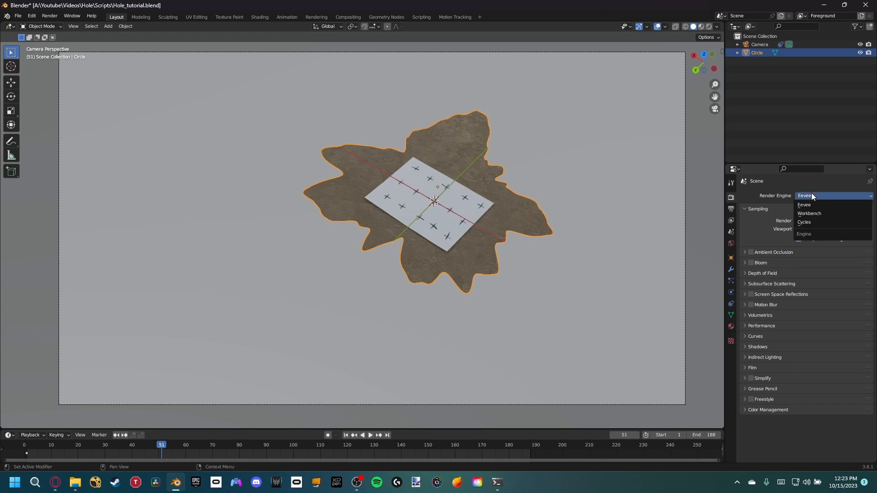
{"action": "left_click", "coordinate": [804, 226]}
Step: Disable render denoising and set the max samples to 512 for render and 64 for the viewport
{"action": "left_click", "coordinate": [756, 351]}
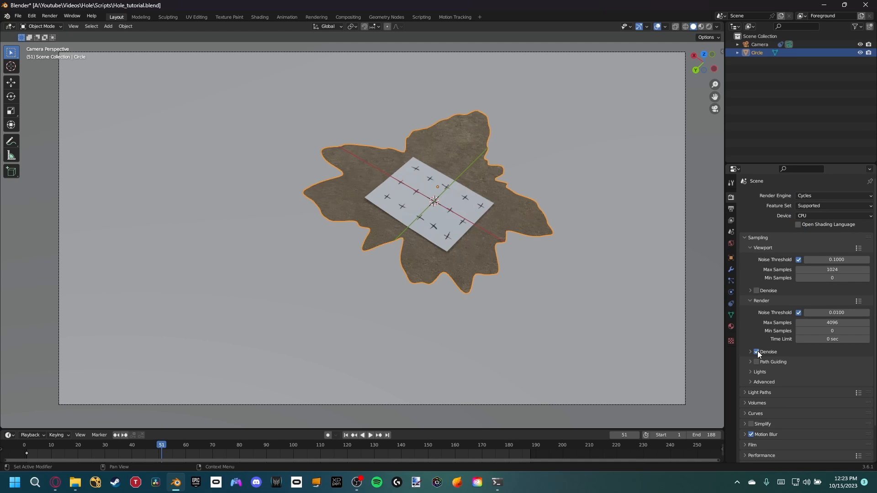
{"action": "left_click", "coordinate": [824, 320]}
{"action": "type", "text": "512"}
{"action": "key", "text": "Return"}
{"action": "left_click", "coordinate": [833, 270]}
{"action": "type", "text": "64"}
{"action": "key", "text": "Return"}
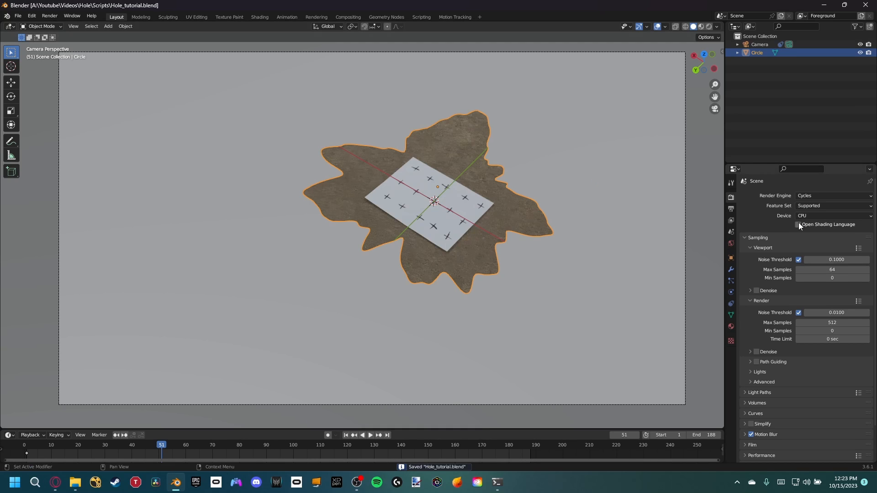
Step: Set the Cycles rendering device to GPU Compute
{"action": "left_click", "coordinate": [810, 217]}
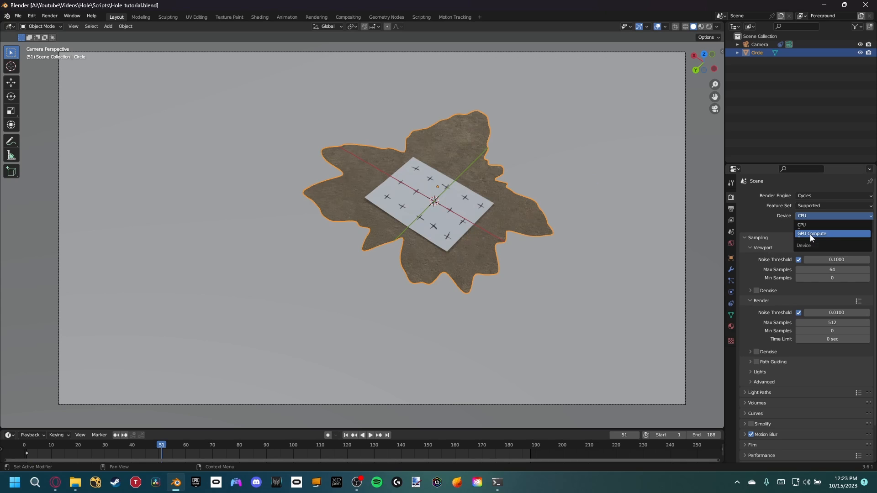
{"action": "left_click", "coordinate": [810, 234]}
{"action": "scroll", "coordinate": [540, 208], "scroll_direction": "up", "scroll_amount": 2}
{"action": "middle_click_drag", "start_coordinate": [540, 207], "coordinate": [562, 221], "text": "shift"}
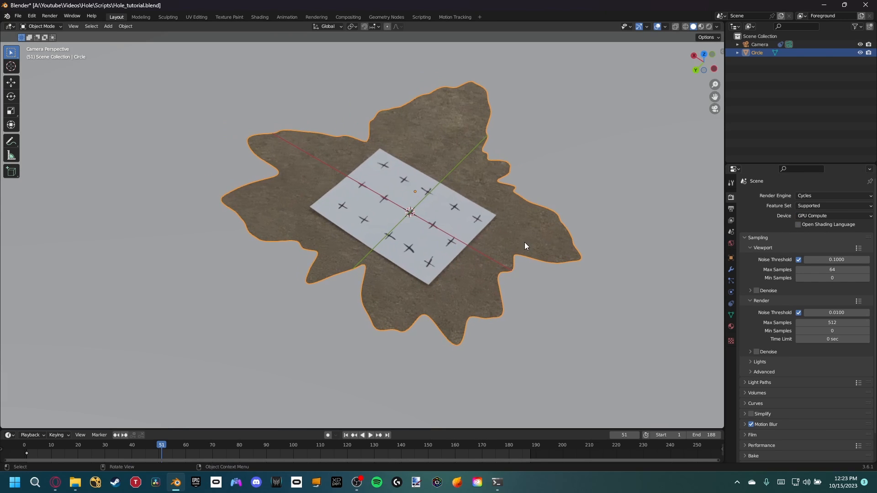
Step: Switch the viewport to rendered shading and deselect the circle
{"action": "scroll", "coordinate": [523, 256], "scroll_direction": "down", "scroll_amount": 3}
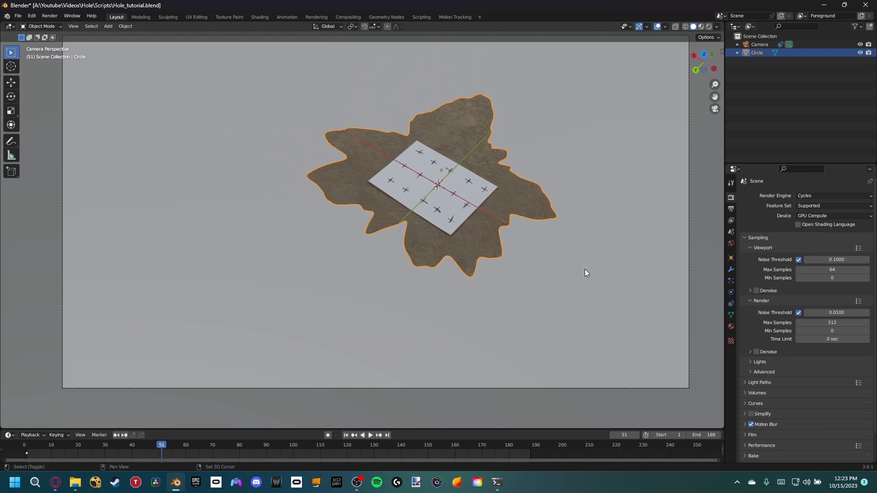
{"action": "key", "text": "z"}
{"action": "left_click", "coordinate": [558, 233]}
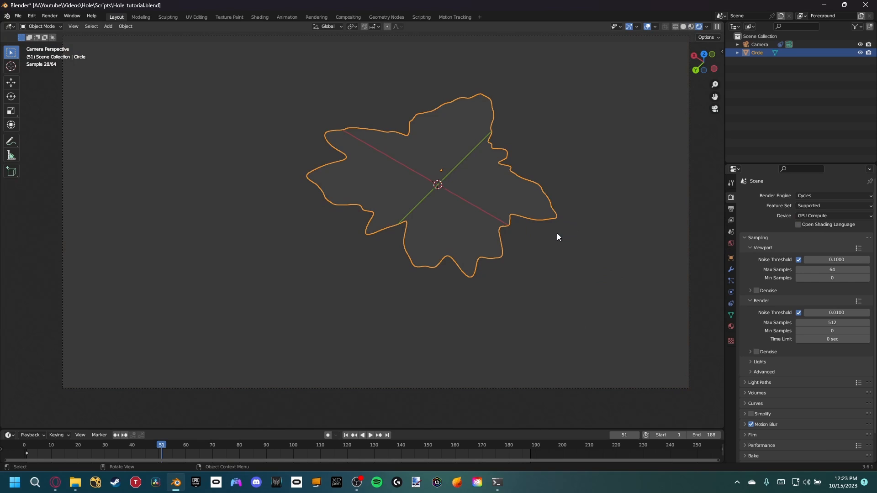
{"action": "left_click", "coordinate": [473, 153]}
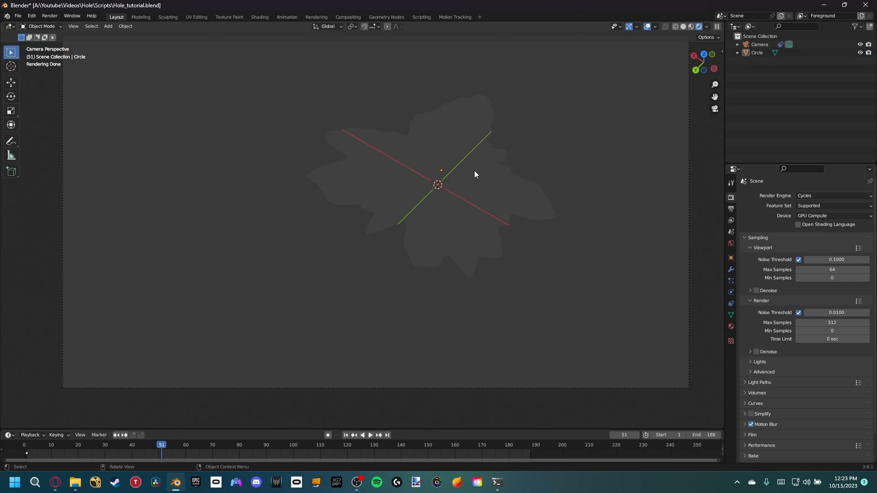
Step: Give the Circle object a new material named Holdout and set its surface shader to Holdout
{"action": "left_click", "coordinate": [530, 149]}
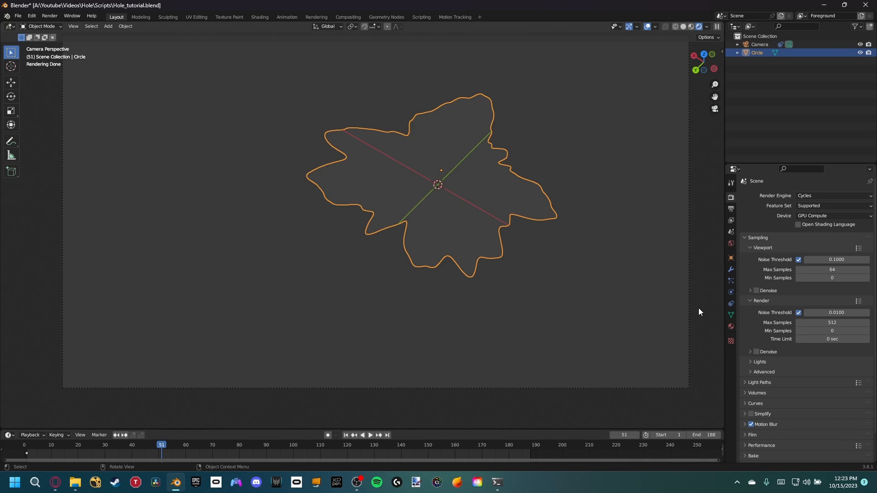
{"action": "left_click", "coordinate": [730, 327]}
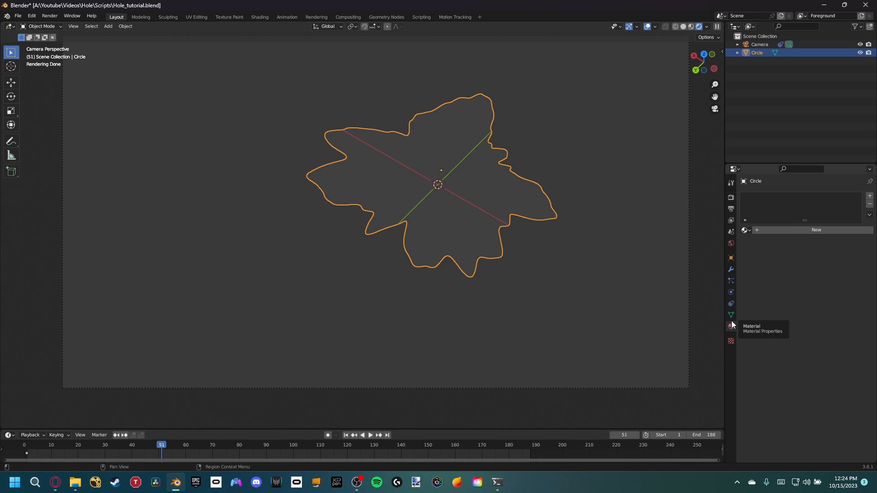
{"action": "left_click", "coordinate": [760, 230]}
{"action": "double_click", "coordinate": [775, 230]}
{"action": "type", "text": "Holdout"}
{"action": "key", "text": "Return"}
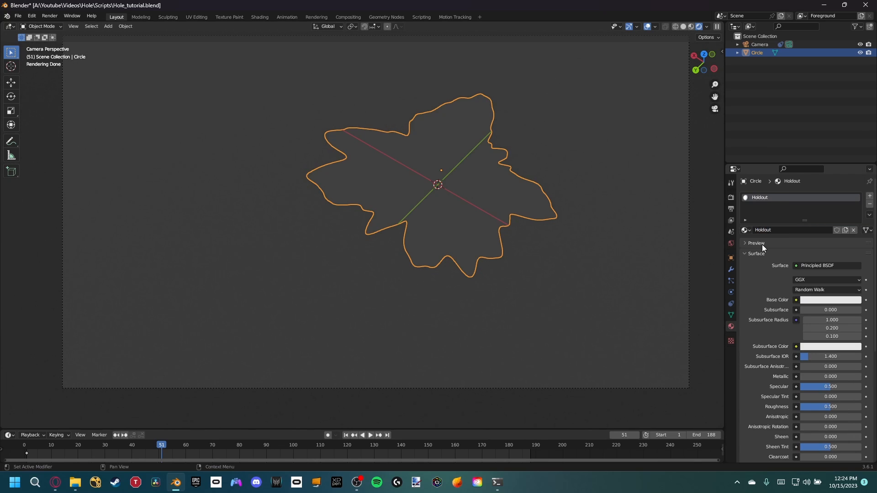
{"action": "left_click", "coordinate": [796, 268]}
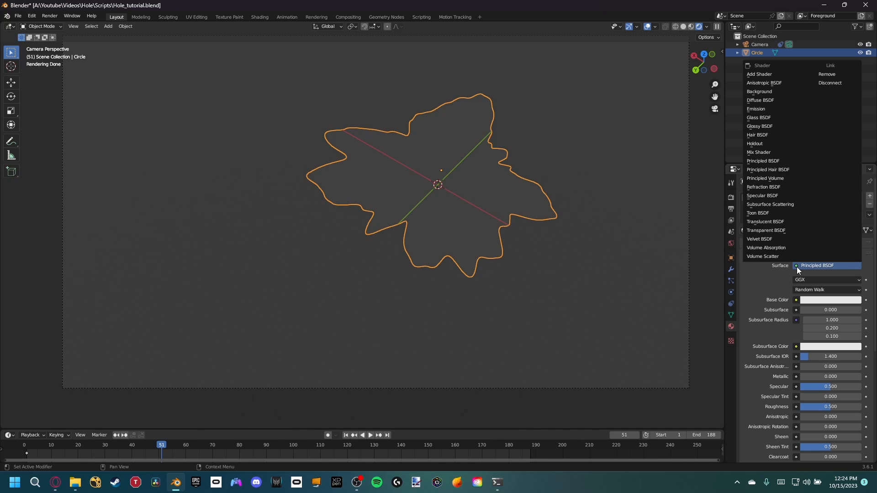
{"action": "left_click", "coordinate": [760, 144]}
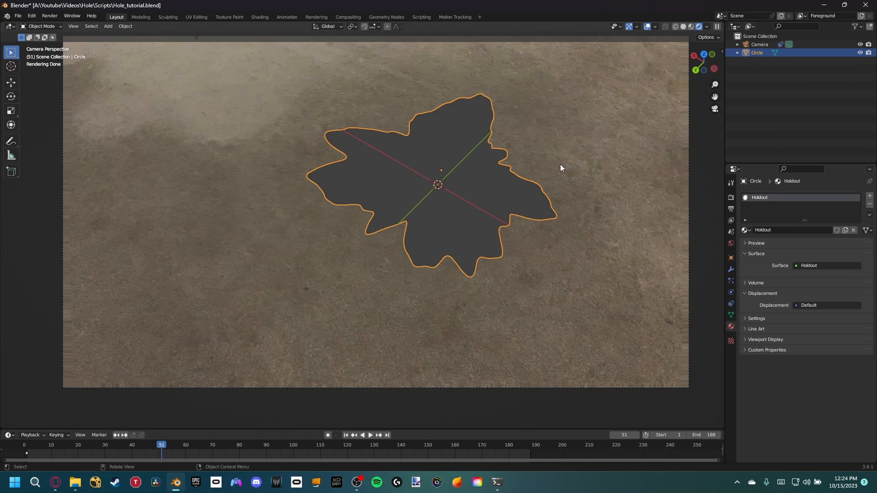
Step: Extrude the hole's inner rim edges straight down along Z by about 0.012 m in Edit Mode
{"action": "middle_click_drag", "start_coordinate": [558, 168], "coordinate": [538, 231], "text": "shift"}
{"action": "middle_click_drag", "start_coordinate": [508, 319], "coordinate": [503, 268], "text": "shift"}
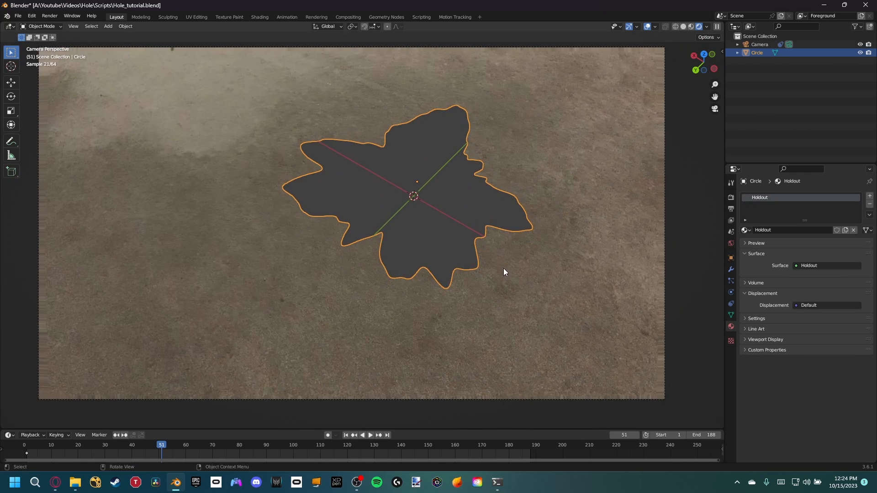
{"action": "scroll", "coordinate": [504, 269], "scroll_direction": "up", "scroll_amount": 1}
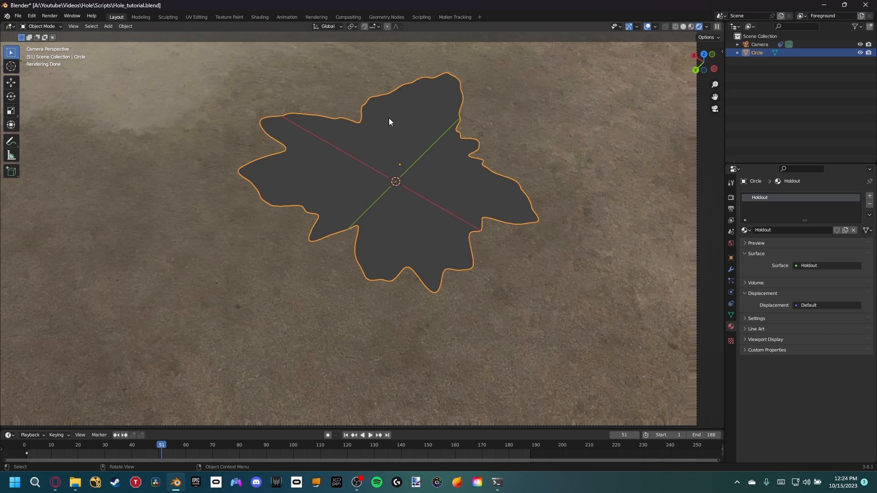
{"action": "middle_click_drag", "start_coordinate": [406, 254], "coordinate": [414, 301], "text": "shift"}
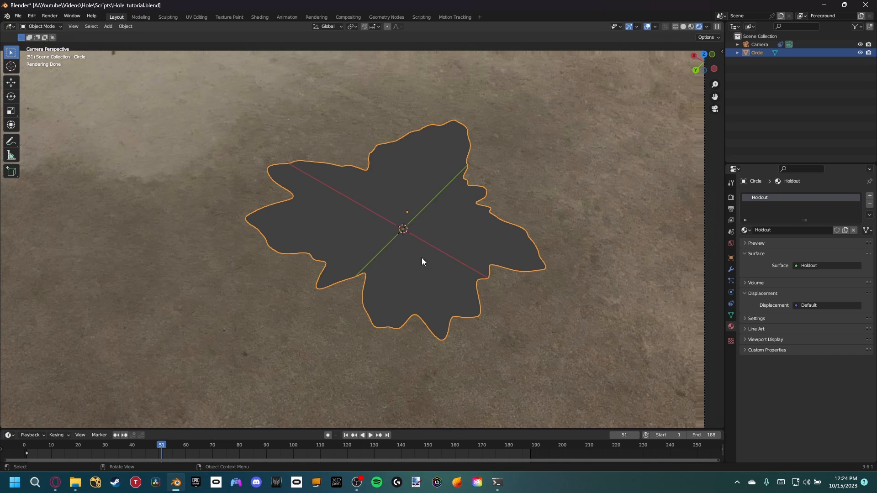
{"action": "scroll", "coordinate": [438, 284], "scroll_direction": "up", "scroll_amount": 3}
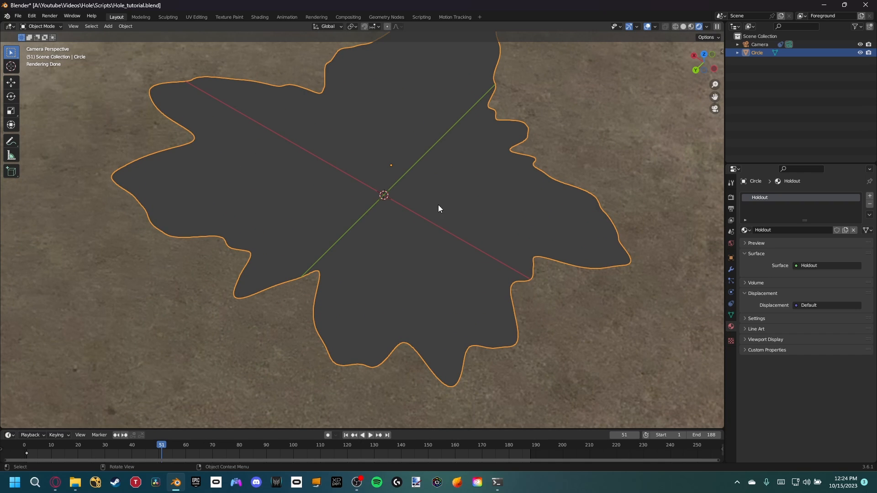
{"action": "key", "text": "Tab"}
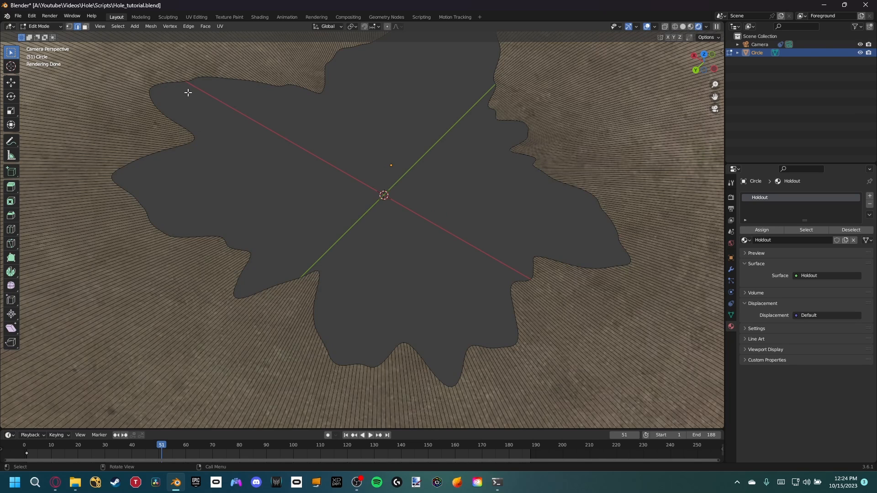
{"action": "key", "text": "a"}
{"action": "middle_click_drag", "start_coordinate": [365, 123], "coordinate": [384, 155], "text": "shift"}
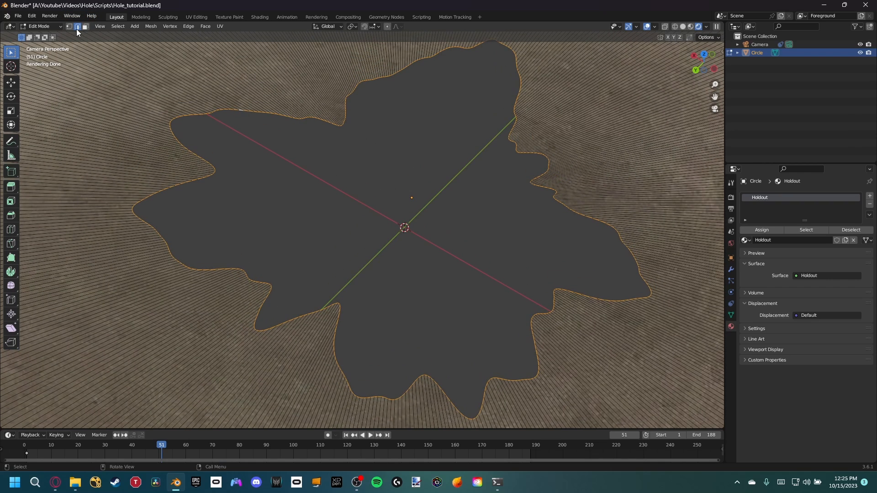
{"action": "key", "text": "e"}
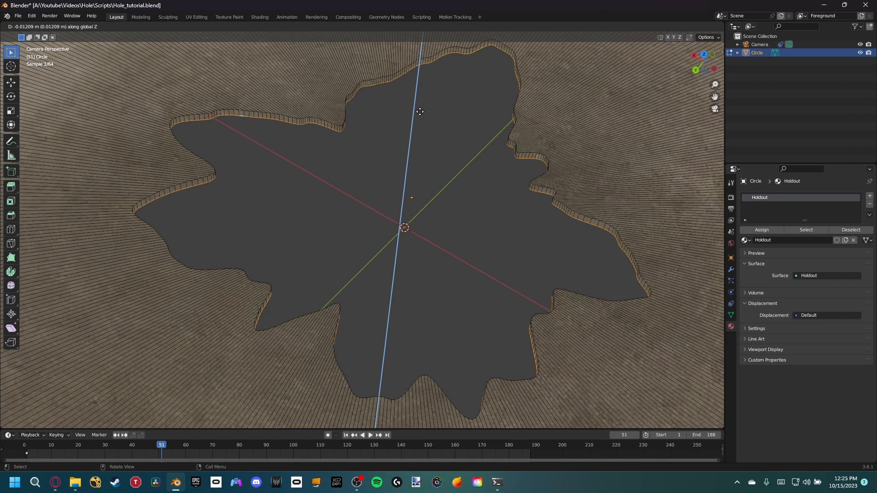
{"action": "left_click", "coordinate": [420, 111]}
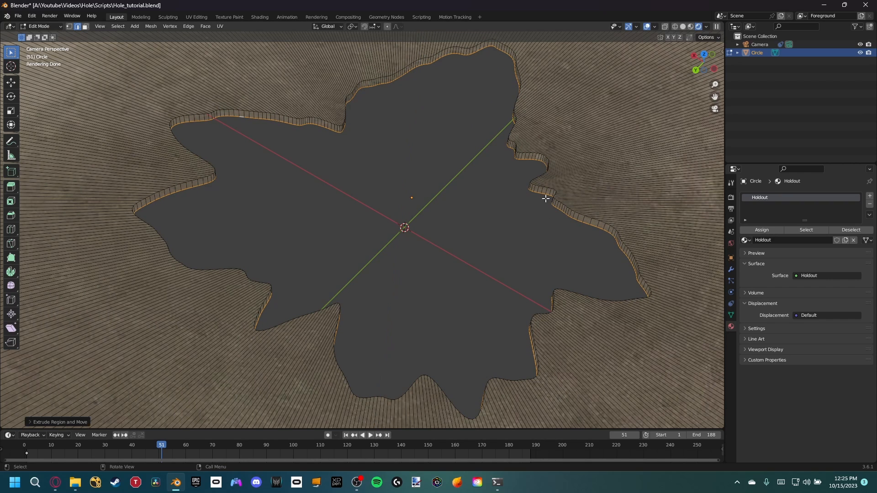
{"action": "key", "text": "Tab"}
{"action": "key", "text": "Tab"}
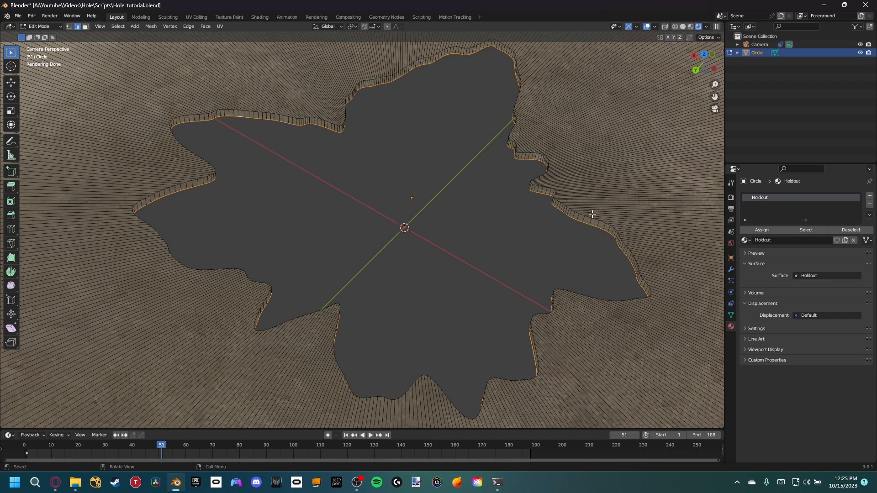
Step: Select the face loop of the hole's extruded wall and add a second material slot with a new material named Carpet
{"action": "middle_click_drag", "start_coordinate": [413, 160], "coordinate": [404, 190], "text": "shift"}
{"action": "key", "text": "3"}
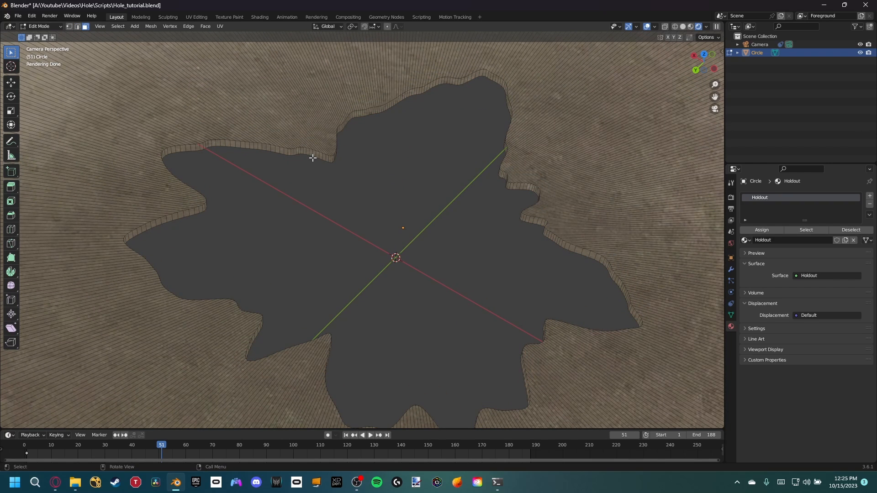
{"action": "left_click", "coordinate": [306, 151], "text": "alt"}
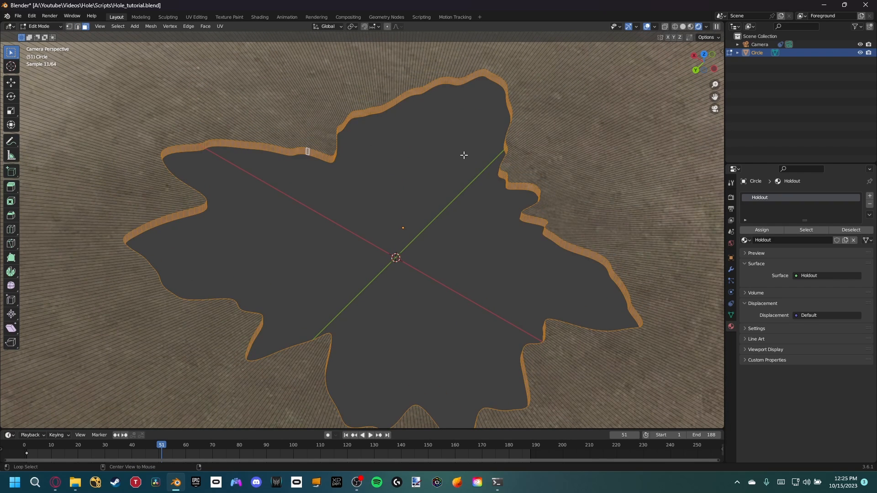
{"action": "middle_click_drag", "start_coordinate": [546, 192], "coordinate": [558, 188], "text": "shift"}
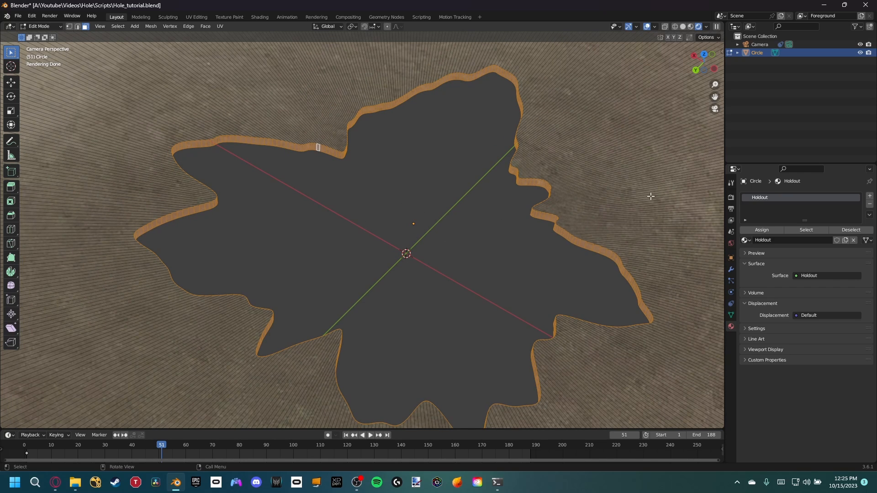
{"action": "left_click", "coordinate": [869, 195]}
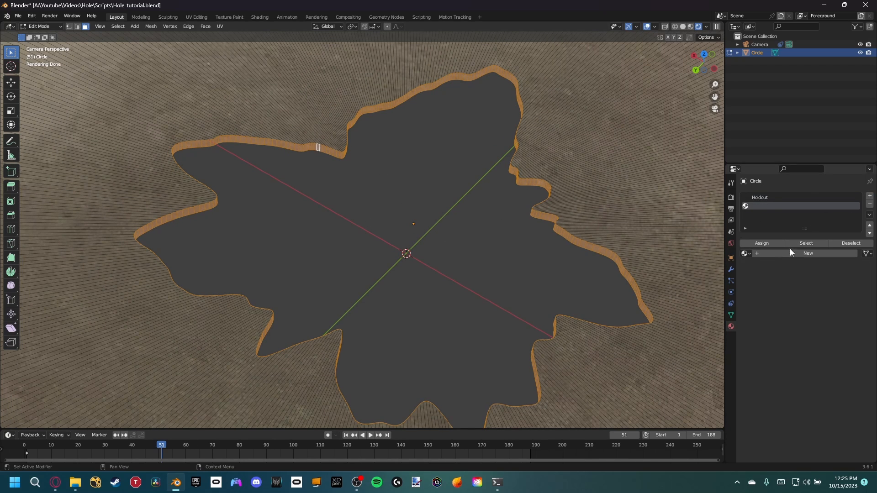
{"action": "left_click", "coordinate": [808, 253]}
{"action": "left_click", "coordinate": [776, 253]}
{"action": "key", "text": "BackSpace"}
{"action": "type", "text": "Car"}
{"action": "key", "text": "Return"}
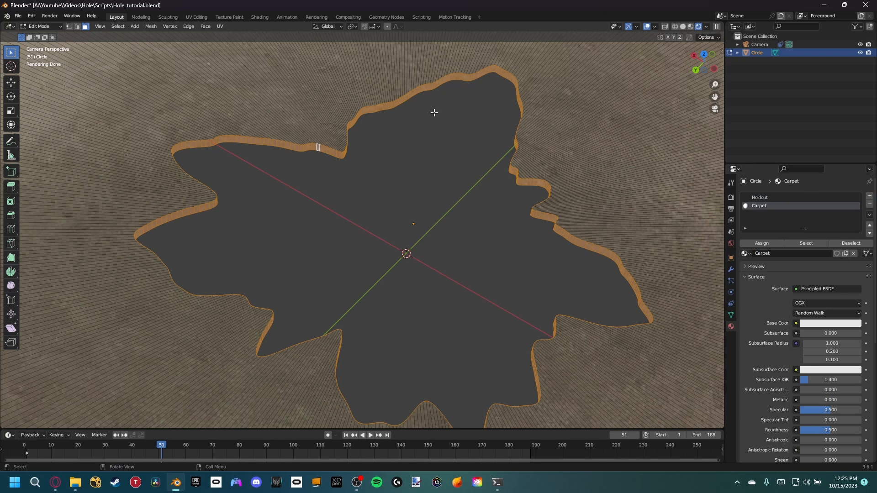
Step: Assign the Carpet material to the selected wall faces and check the materials on one ground face and one wall face
{"action": "left_click", "coordinate": [759, 243]}
{"action": "key", "text": "Tab"}
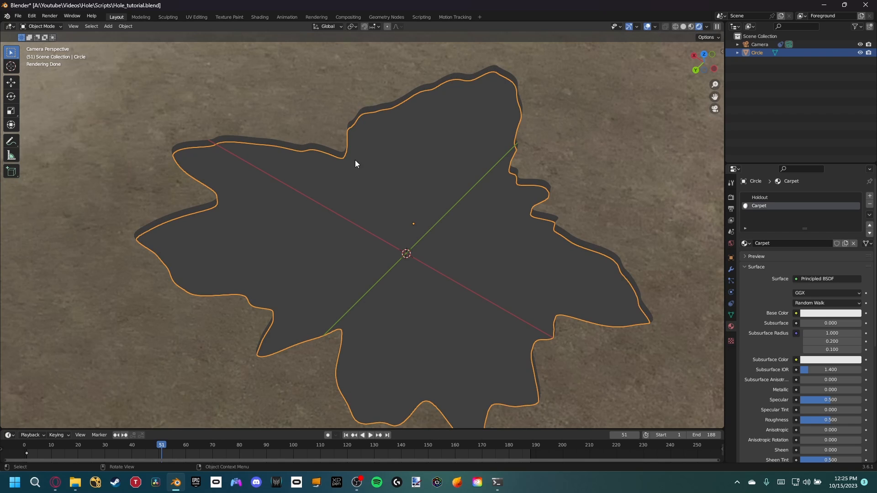
{"action": "key", "text": "Tab"}
{"action": "left_click", "coordinate": [281, 87]}
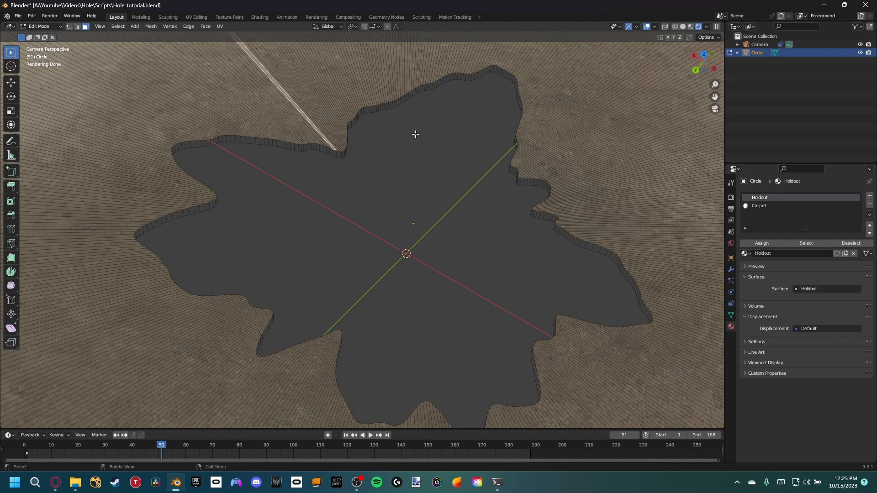
{"action": "left_click", "coordinate": [307, 147]}
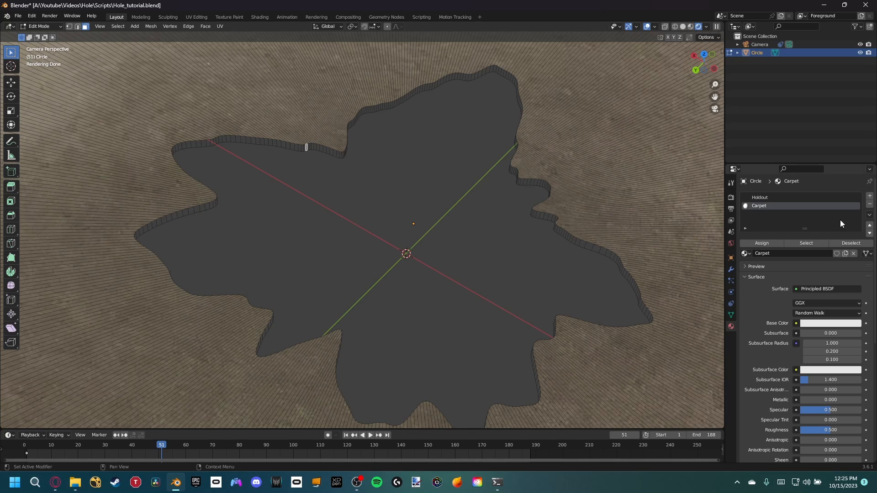
{"action": "key", "text": "Tab"}
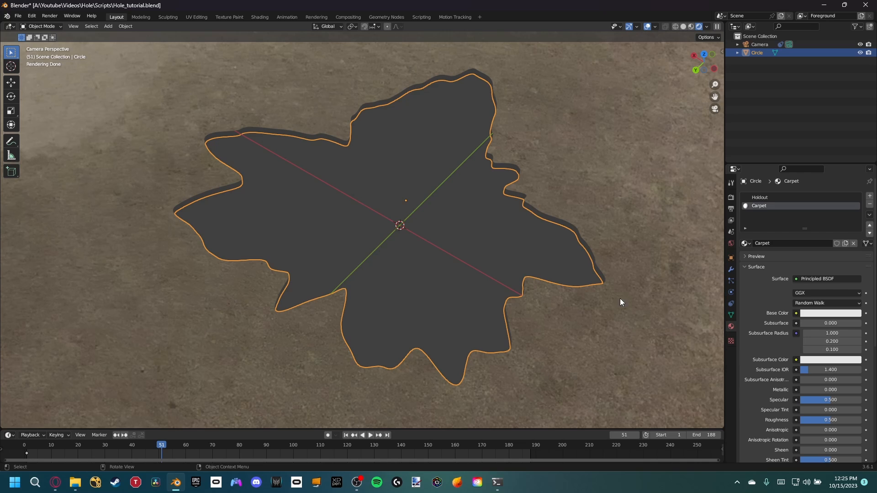
Step: Add a second mesh circle and scale it down until it surrounds the hole
{"action": "middle_click_drag", "start_coordinate": [384, 281], "coordinate": [397, 232], "text": "shift"}
{"action": "scroll", "coordinate": [399, 231], "scroll_direction": "down", "scroll_amount": 1}
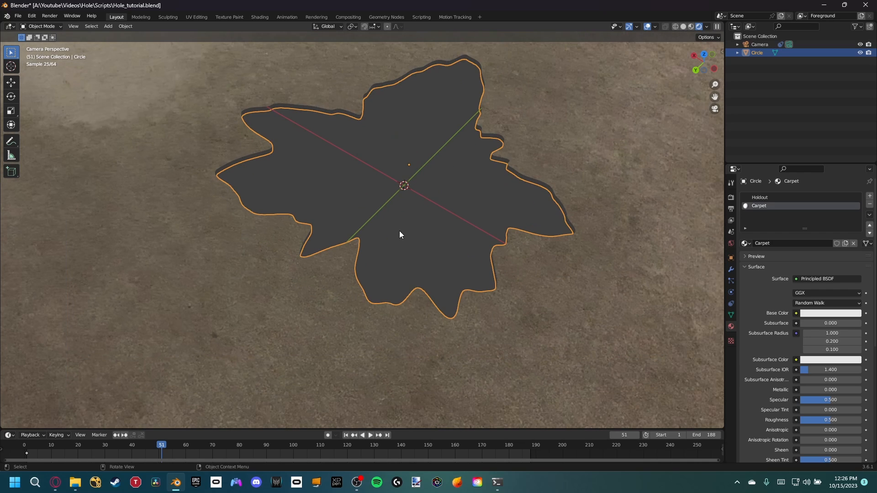
{"action": "key", "text": "shift+a"}
{"action": "mouse_move", "coordinate": [417, 222]}
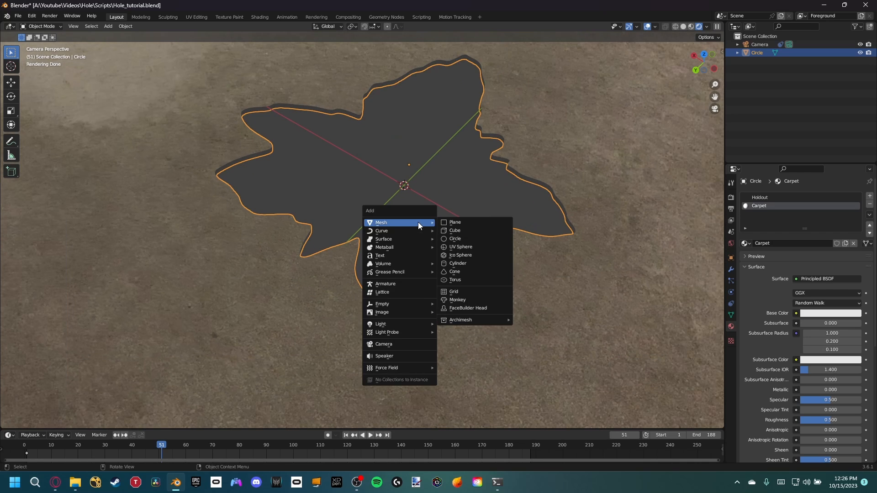
{"action": "left_click", "coordinate": [463, 240]}
{"action": "scroll", "coordinate": [462, 238], "scroll_direction": "down", "scroll_amount": 4}
{"action": "key", "text": "s"}
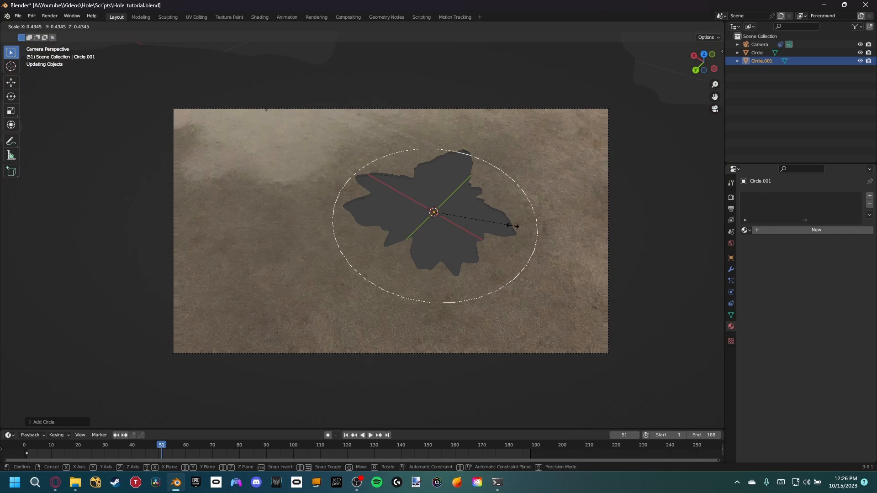
{"action": "left_click", "coordinate": [524, 212]}
Step: Move the new circle within the ground plane to center it around the hole outline
{"action": "key", "text": "g"}
{"action": "key", "text": "shift+z"}
{"action": "left_click", "coordinate": [522, 208]}
{"action": "scroll", "coordinate": [406, 232], "scroll_direction": "up", "scroll_amount": 3}
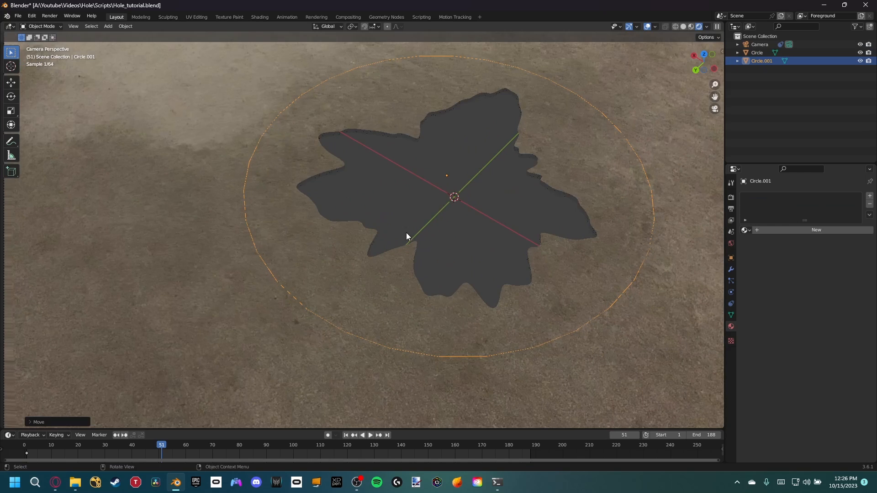
{"action": "middle_click_drag", "start_coordinate": [499, 224], "coordinate": [458, 238], "text": "shift"}
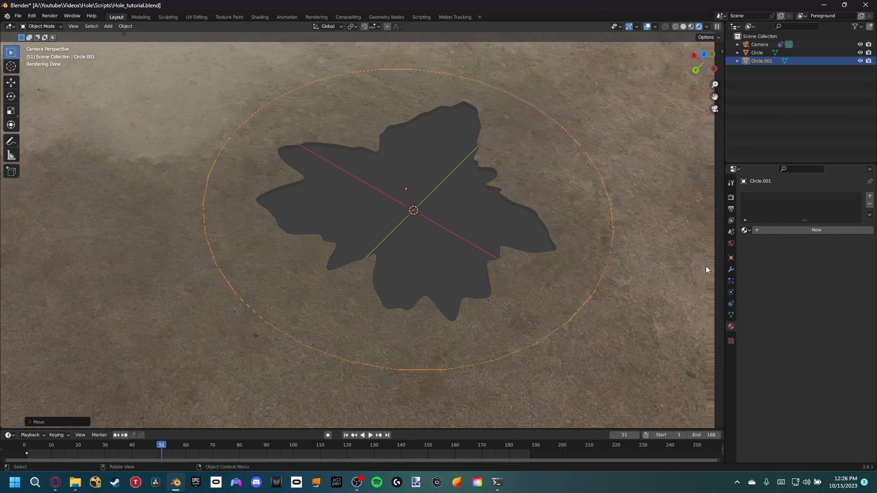
Step: Add a Displace modifier to the new circle, using a new texture named Hole_2 of type Clouds
{"action": "left_click", "coordinate": [731, 269]}
{"action": "left_click", "coordinate": [779, 197]}
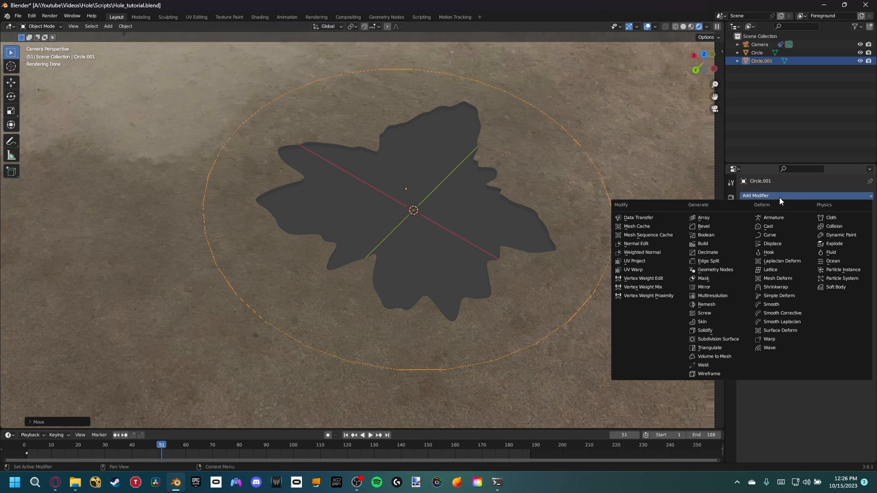
{"action": "left_click", "coordinate": [774, 244]}
{"action": "left_click", "coordinate": [804, 219]}
{"action": "left_click", "coordinate": [806, 222]}
{"action": "type", "text": "Hole_2"}
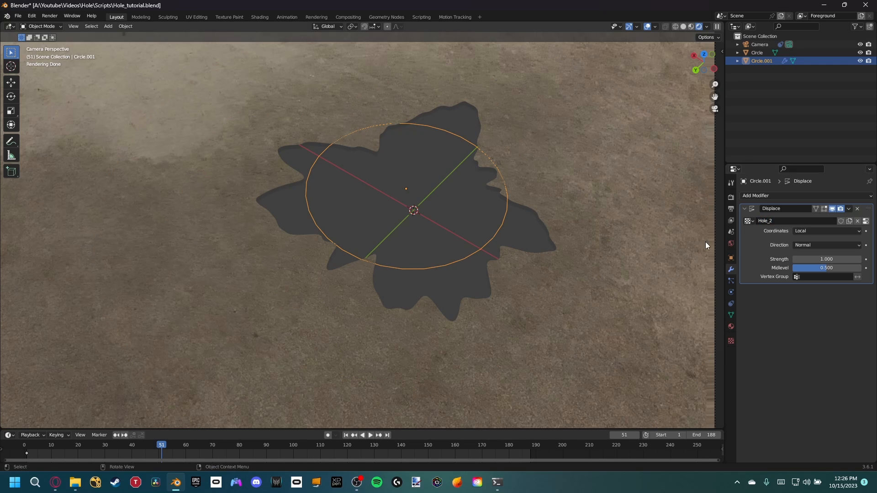
{"action": "left_click", "coordinate": [731, 340]}
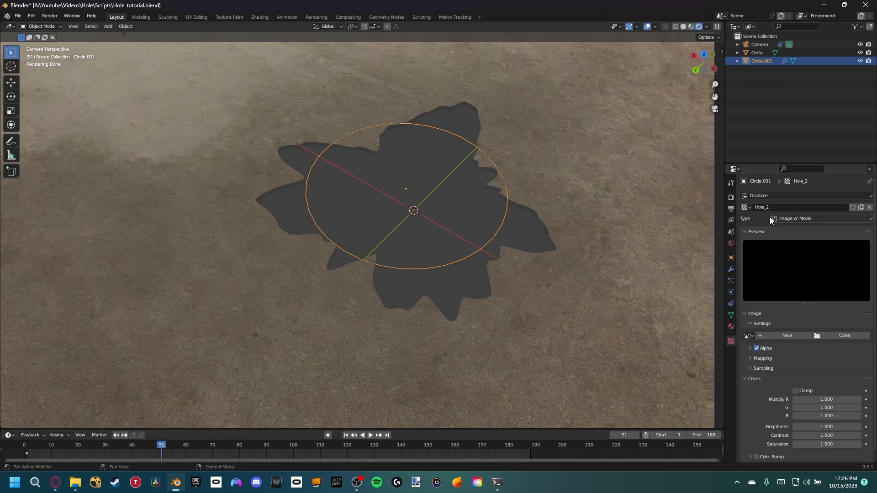
{"action": "left_click", "coordinate": [782, 218]}
{"action": "left_click", "coordinate": [800, 245]}
Step: Add a Subdivision Surface modifier above the Displace modifier on the new circle and set both its viewport and render levels to 2
{"action": "left_click", "coordinate": [731, 269]}
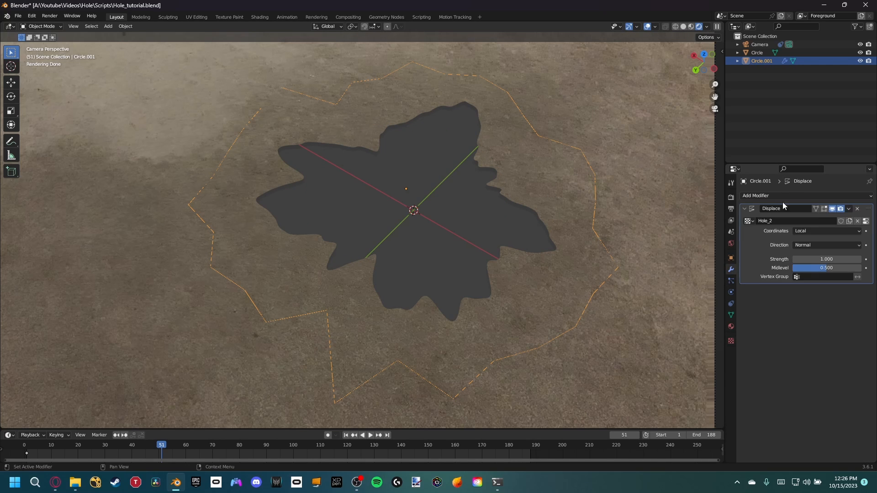
{"action": "left_click", "coordinate": [780, 195]}
{"action": "left_click", "coordinate": [706, 340]}
{"action": "left_click_drag", "start_coordinate": [868, 291], "coordinate": [864, 206]}
{"action": "left_click", "coordinate": [863, 231]}
{"action": "left_click", "coordinate": [863, 232]}
{"action": "left_click", "coordinate": [859, 238]}
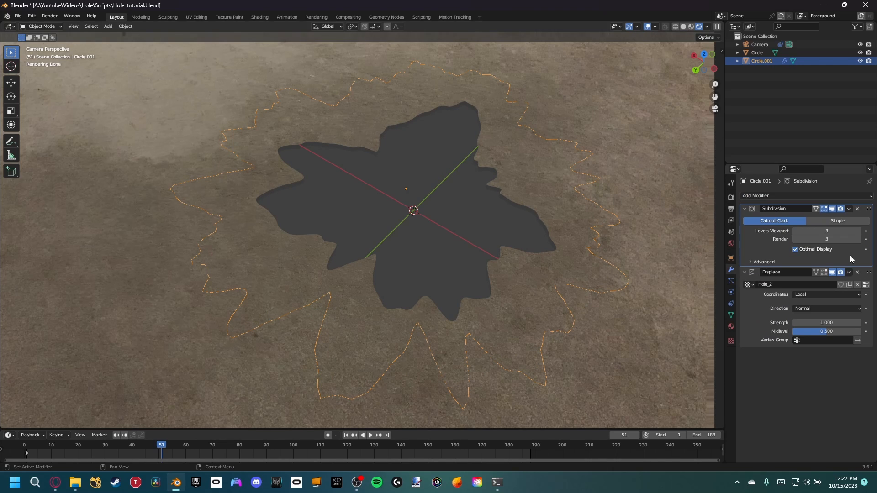
{"action": "left_click", "coordinate": [794, 239]}
{"action": "left_click", "coordinate": [795, 231]}
Step: Set the Hole_2 clouds texture's size to 0.99 and its brightness to 0.860 to smooth and tighten the outer circle
{"action": "left_click", "coordinate": [730, 325]}
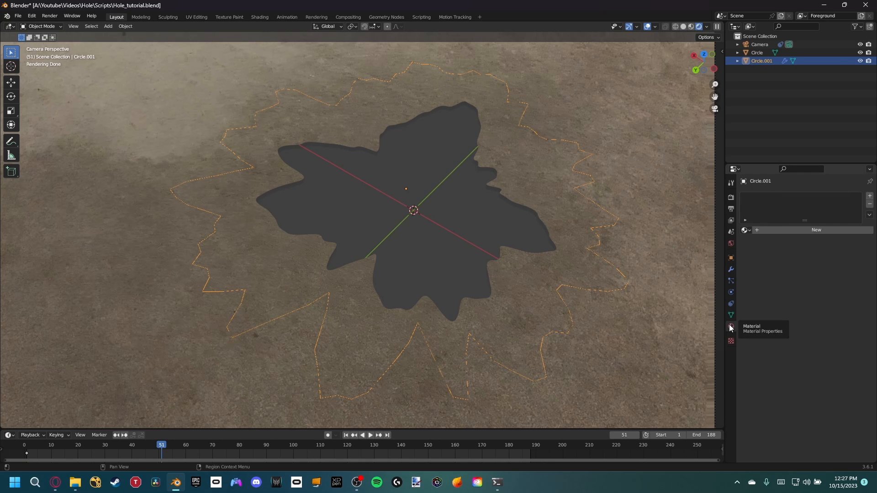
{"action": "left_click", "coordinate": [731, 340]}
{"action": "scroll", "coordinate": [424, 251], "scroll_direction": "up", "scroll_amount": 1}
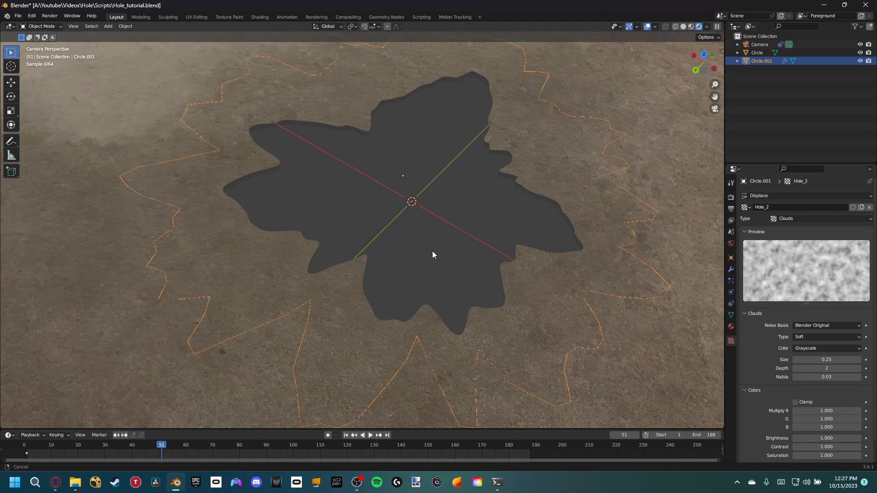
{"action": "middle_click_drag", "start_coordinate": [432, 252], "coordinate": [440, 242], "text": "shift"}
{"action": "middle_click_drag", "start_coordinate": [518, 304], "coordinate": [506, 273], "text": "shift"}
{"action": "scroll", "coordinate": [522, 254], "scroll_direction": "down", "scroll_amount": 3}
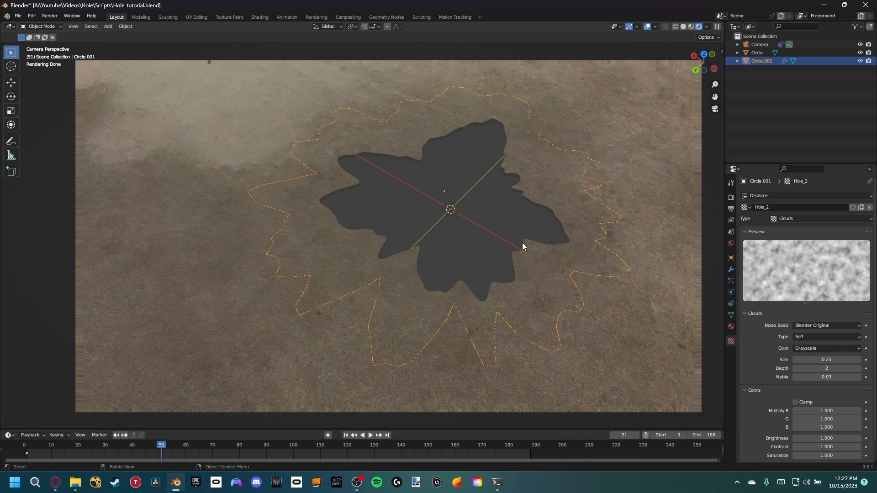
{"action": "left_click_drag", "start_coordinate": [817, 359], "coordinate": [865, 359]}
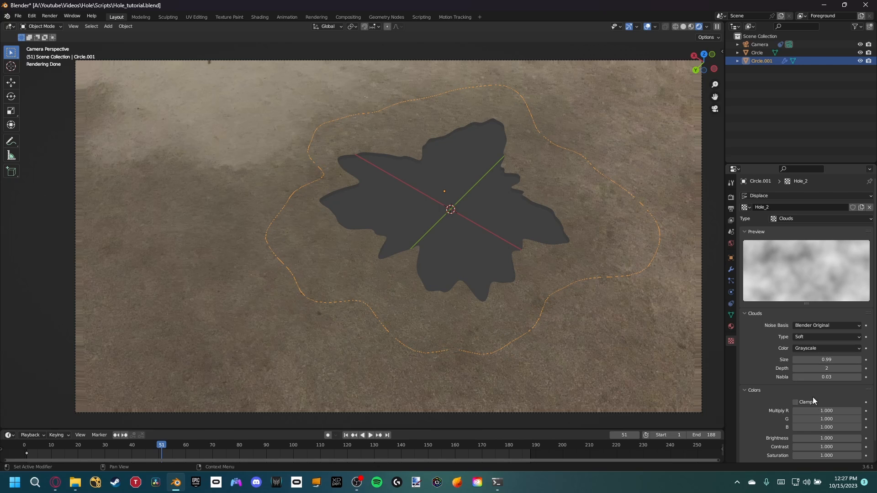
{"action": "scroll", "coordinate": [827, 417], "scroll_direction": "down", "scroll_amount": 1}
{"action": "mouse_move", "coordinate": [826, 417]}
{"action": "left_mouse_down"}
{"action": "mouse_move", "coordinate": [841, 417]}
{"action": "mouse_move", "coordinate": [817, 417]}
{"action": "left_mouse_up"}
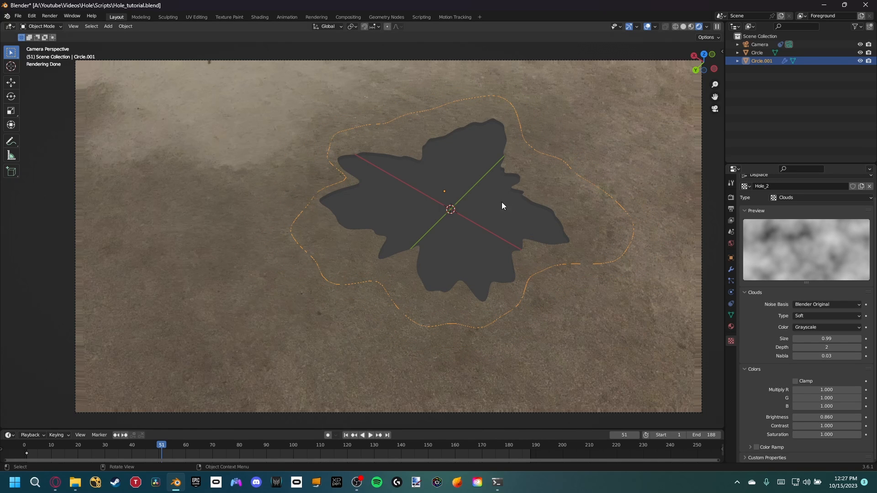
Step: Rotate the outer circle about Z and move it within the ground plane so its outline surrounds the hole
{"action": "key", "text": "r"}
{"action": "key", "text": "z"}
{"action": "left_click", "coordinate": [414, 97]}
{"action": "key", "text": "g"}
{"action": "key", "text": "shift+z"}
{"action": "left_click", "coordinate": [472, 128]}
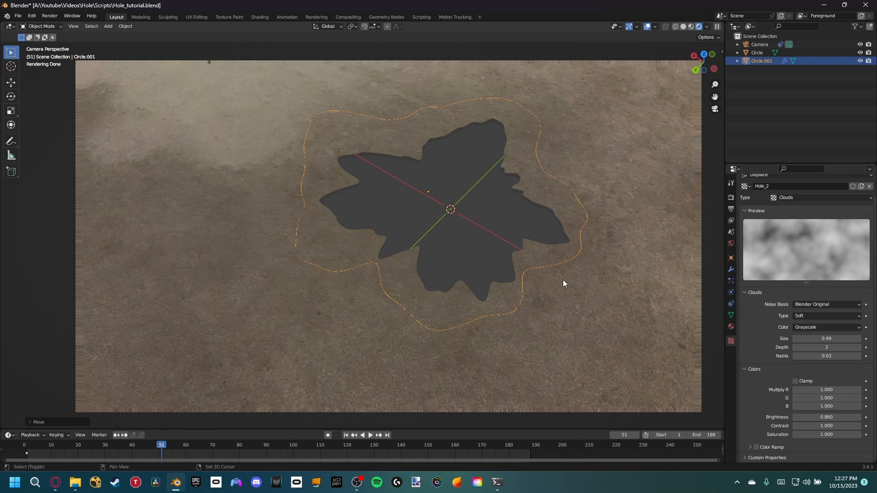
Step: Apply the Subdivision and Displace modifiers on the outer circle
{"action": "middle_click_drag", "start_coordinate": [563, 280], "coordinate": [564, 257], "text": "shift"}
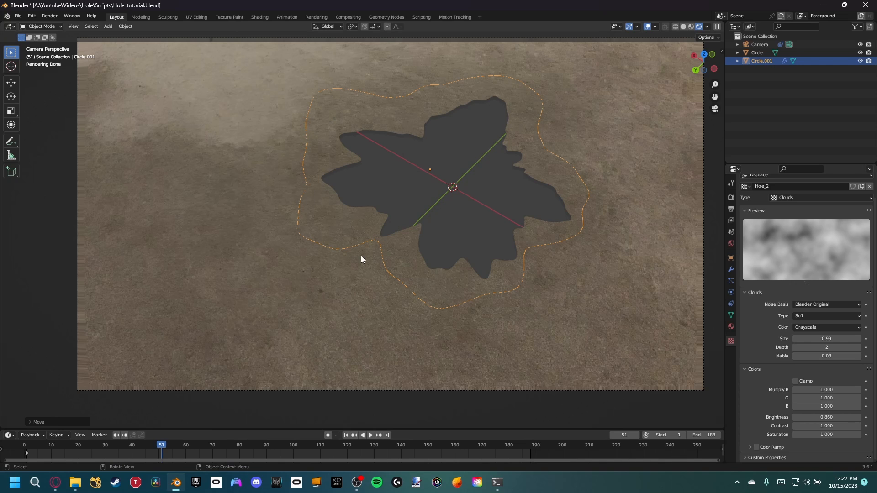
{"action": "scroll", "coordinate": [507, 212], "scroll_direction": "up", "scroll_amount": 1}
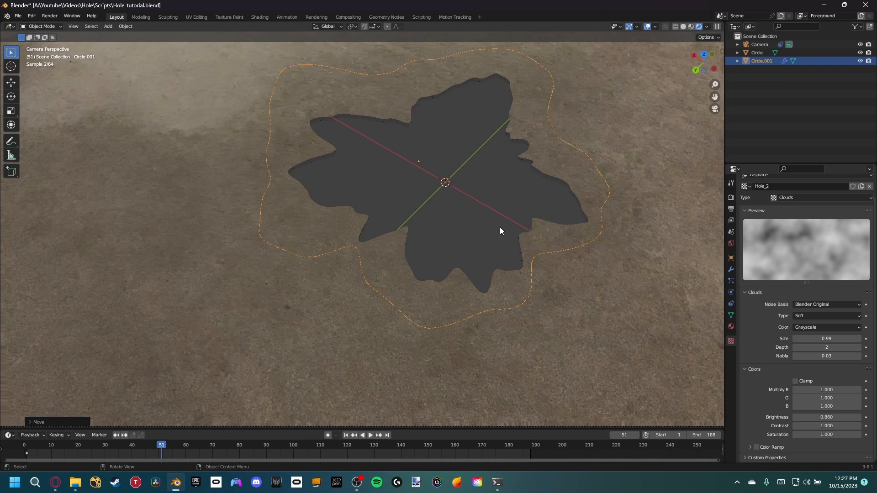
{"action": "middle_click_drag", "start_coordinate": [496, 221], "coordinate": [512, 252], "text": "shift"}
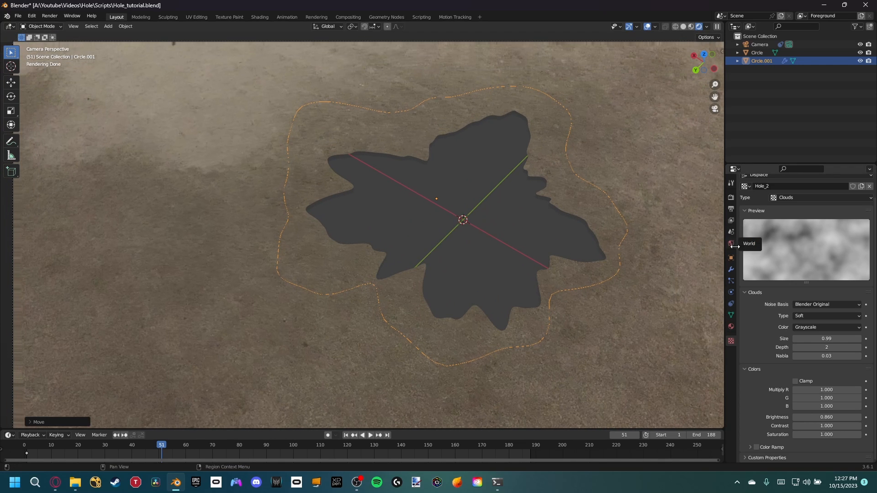
{"action": "left_click", "coordinate": [731, 269]}
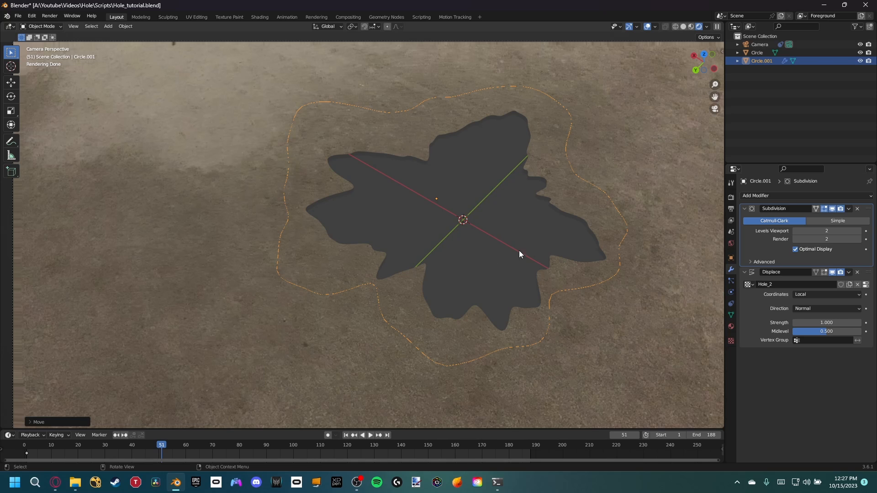
{"action": "left_click", "coordinate": [848, 209]}
{"action": "left_click", "coordinate": [840, 216]}
{"action": "left_click", "coordinate": [848, 208]}
{"action": "left_click", "coordinate": [842, 218]}
Step: In front view, move the outer circle down along Z to just below the underside of the carpet edge
{"action": "middle_click_drag", "start_coordinate": [439, 264], "coordinate": [398, 270], "text": "shift"}
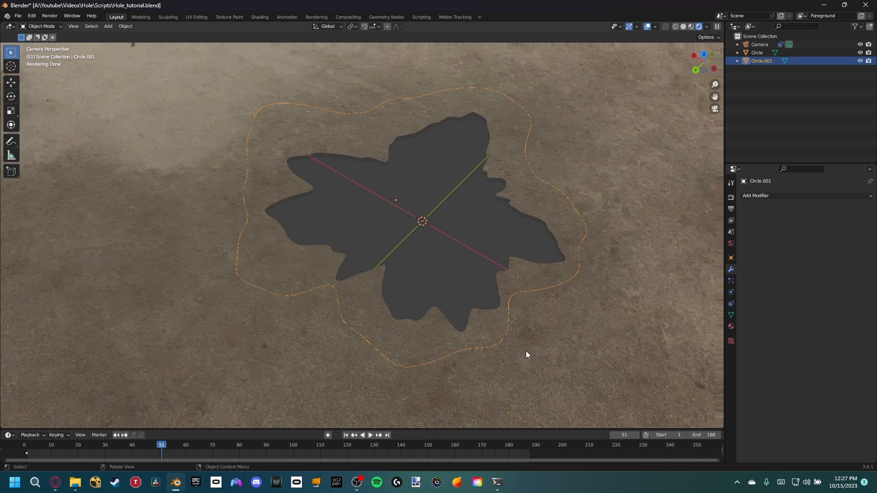
{"action": "key", "text": "KP_1"}
{"action": "scroll", "coordinate": [393, 232], "scroll_direction": "up", "scroll_amount": 6}
{"action": "middle_click_drag", "start_coordinate": [422, 352], "coordinate": [460, 296], "text": "shift"}
{"action": "scroll", "coordinate": [474, 282], "scroll_direction": "up", "scroll_amount": 2}
{"action": "key", "text": "g"}
{"action": "key", "text": "z"}
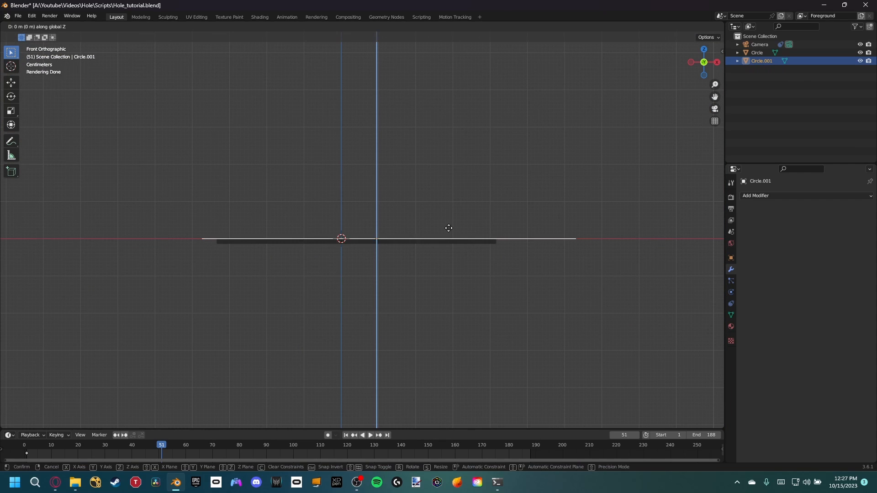
{"action": "left_click", "coordinate": [446, 234]}
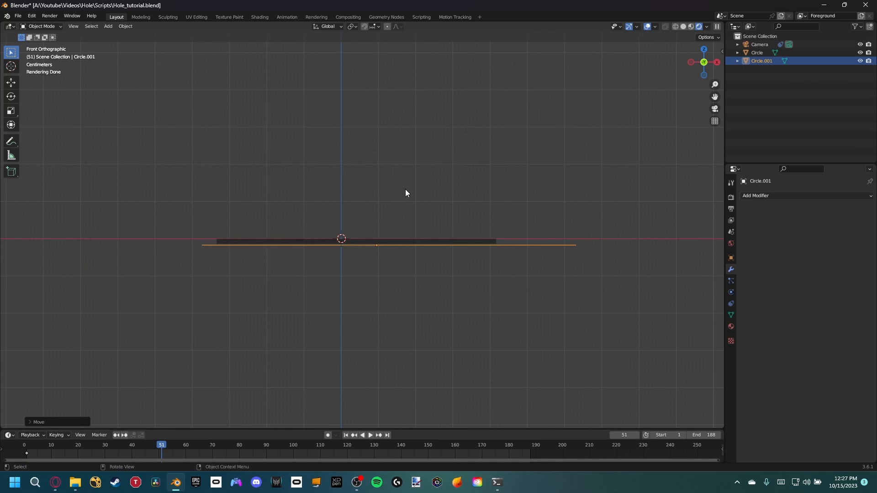
Step: Fill the outer circle's outline with a face in Edit Mode
{"action": "key", "text": "KP_0"}
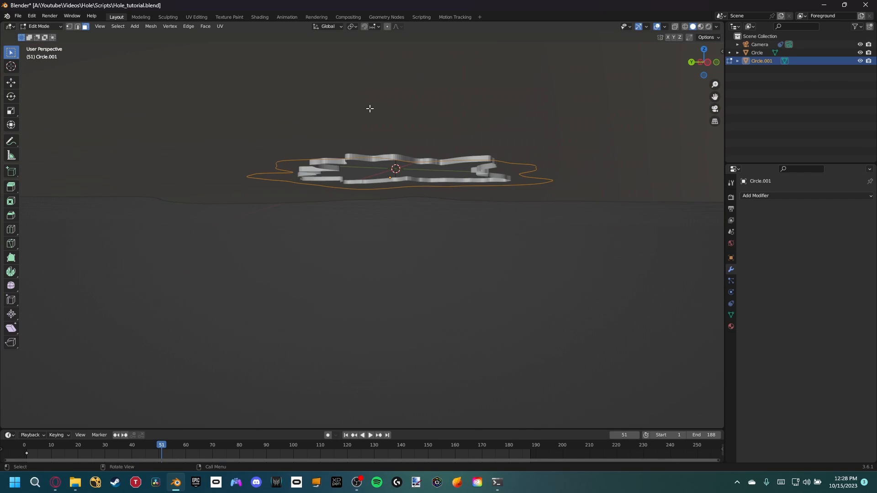
{"action": "middle_click_drag", "start_coordinate": [370, 108], "coordinate": [393, 182]}
{"action": "key", "text": "Tab"}
{"action": "scroll", "coordinate": [442, 208], "scroll_direction": "up", "scroll_amount": 5}
{"action": "scroll", "coordinate": [445, 206], "scroll_direction": "down", "scroll_amount": 4}
{"action": "key", "text": "Tab"}
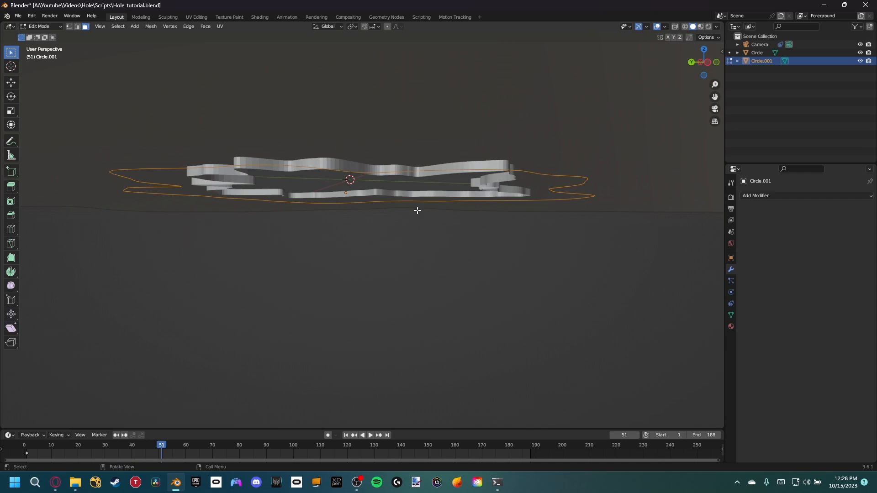
{"action": "key", "text": "f"}
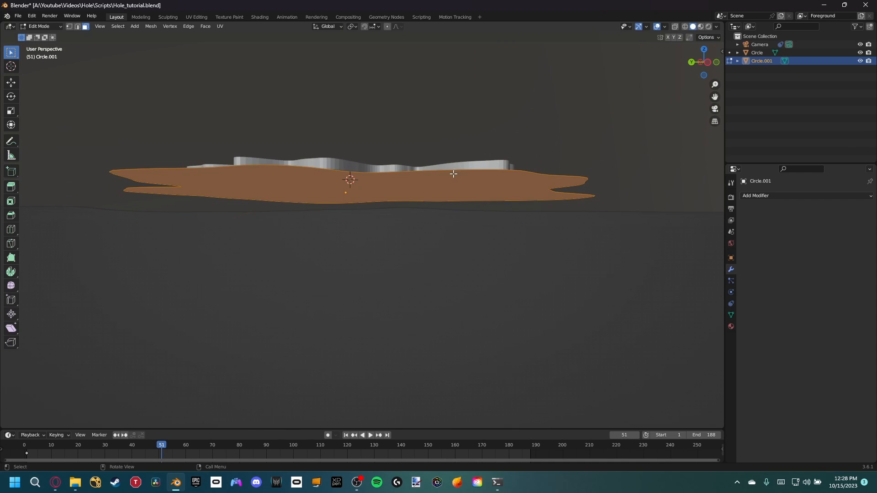
Step: Extrude the filled face downward to form the walls of the hole and return to the camera view
{"action": "middle_click_drag", "start_coordinate": [389, 165], "coordinate": [383, 192]}
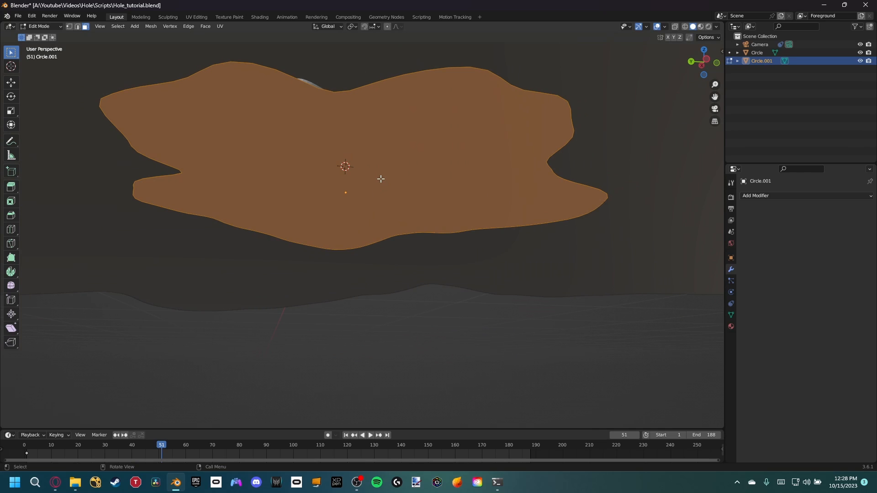
{"action": "key", "text": "e"}
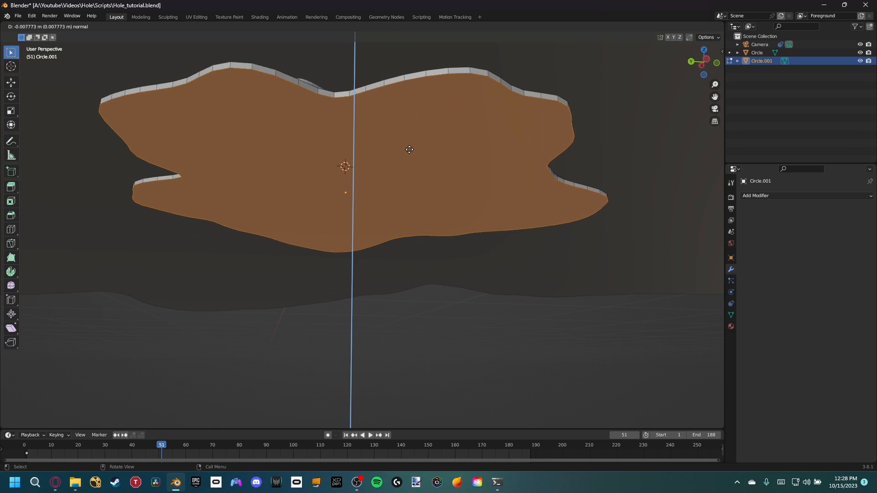
{"action": "left_click", "coordinate": [402, 316]}
{"action": "middle_click_drag", "start_coordinate": [402, 316], "coordinate": [414, 333]}
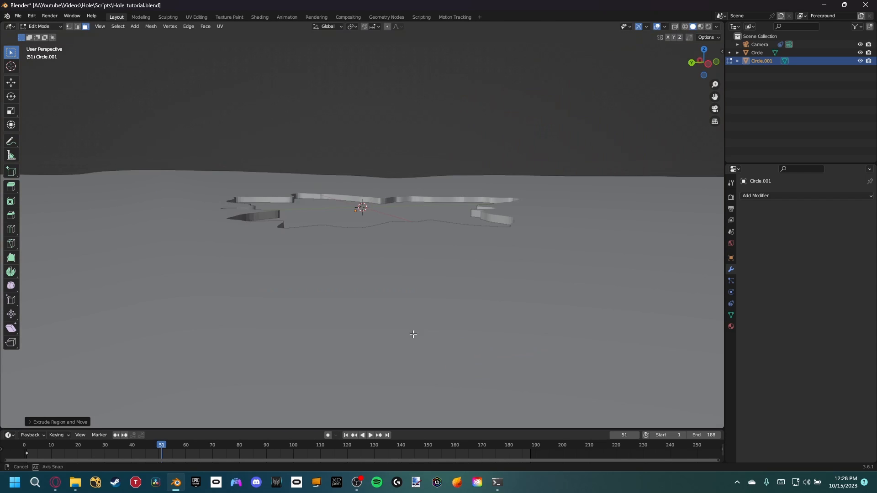
{"action": "key", "text": "KP_0"}
{"action": "middle_click_drag", "start_coordinate": [413, 199], "coordinate": [384, 204], "text": "shift"}
Step: Delete the top face covering the extruded shape and select its bottom face
{"action": "left_click", "coordinate": [383, 184]}
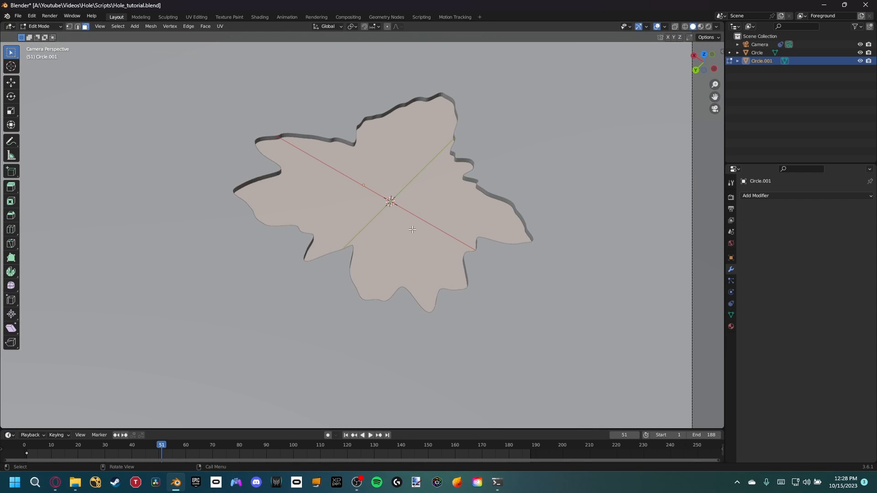
{"action": "key", "text": "x"}
{"action": "left_click", "coordinate": [381, 248]}
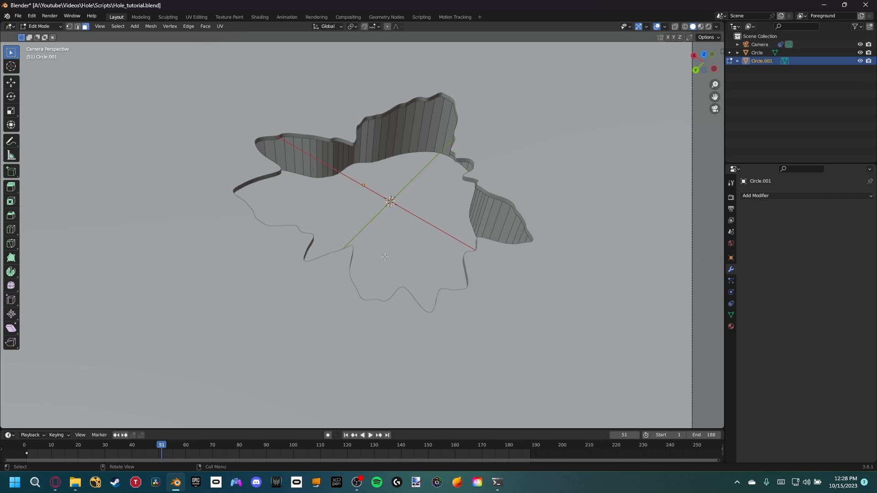
{"action": "key", "text": "f"}
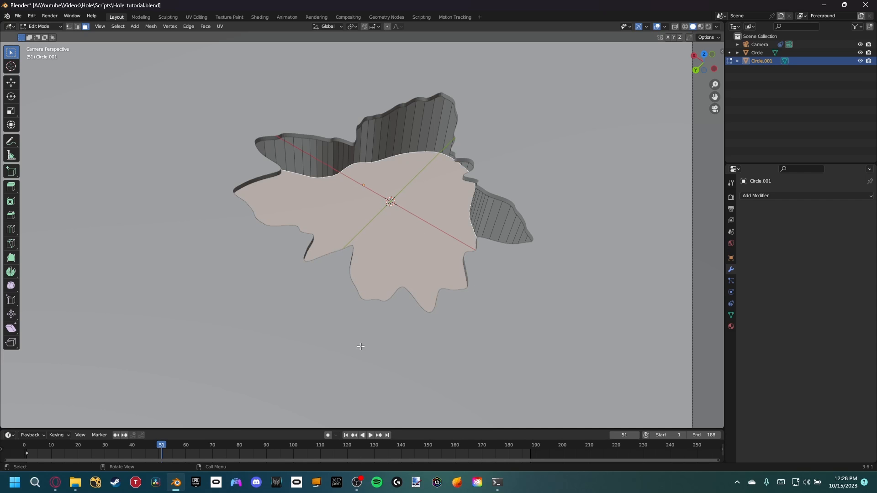
Step: Move the bottom face more than 2 m down along Z until it leaves the camera's view, checking the depth in playback
{"action": "key", "text": "space"}
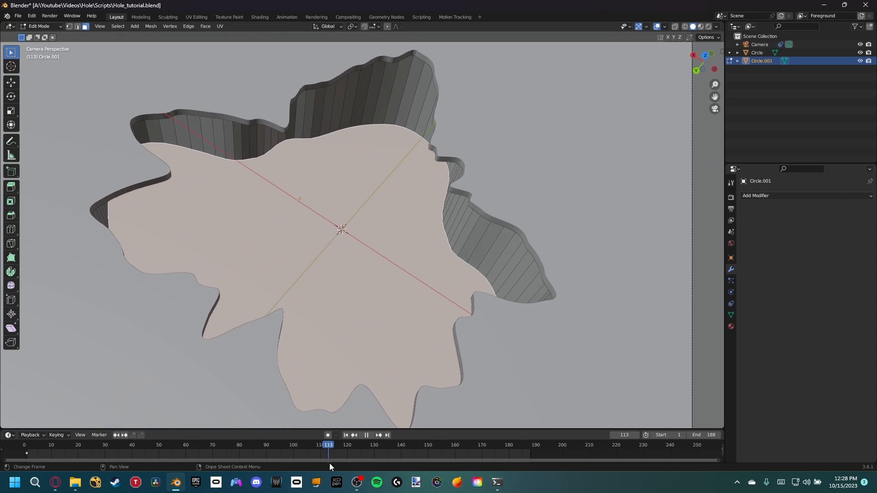
{"action": "key", "text": "space"}
{"action": "left_click", "coordinate": [307, 456]}
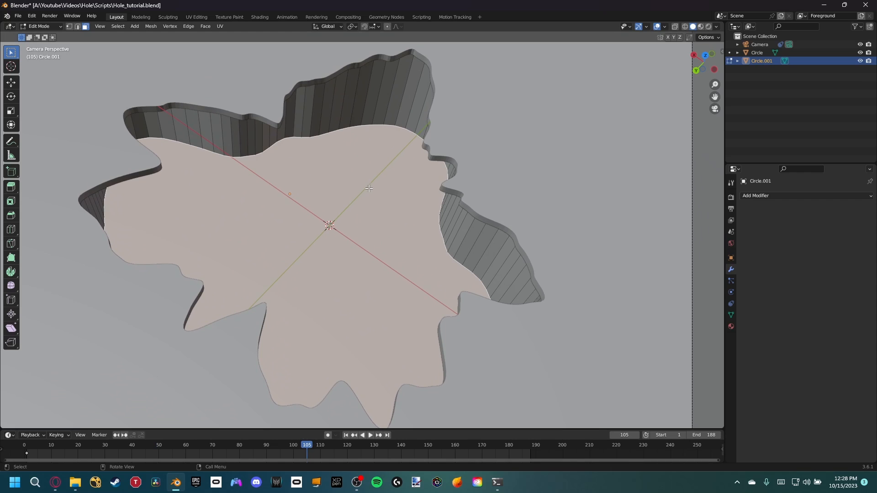
{"action": "key", "text": "g"}
{"action": "key", "text": "z"}
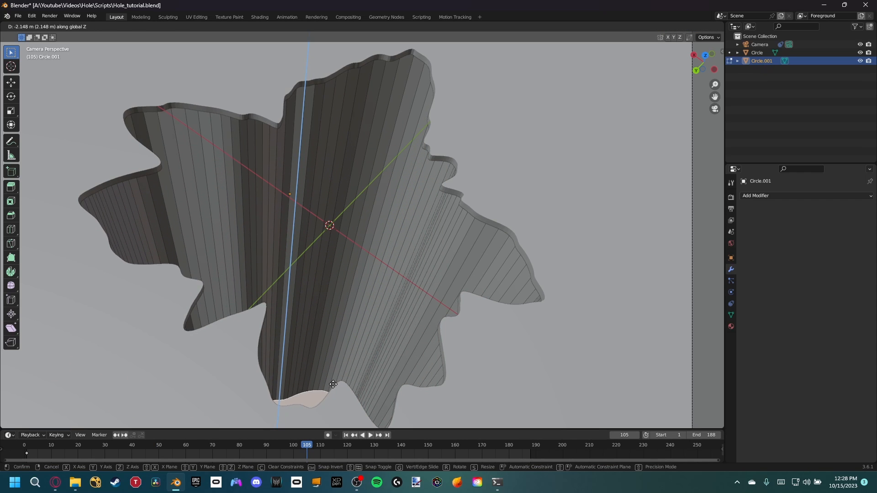
{"action": "left_click", "coordinate": [327, 404]}
{"action": "key", "text": "space"}
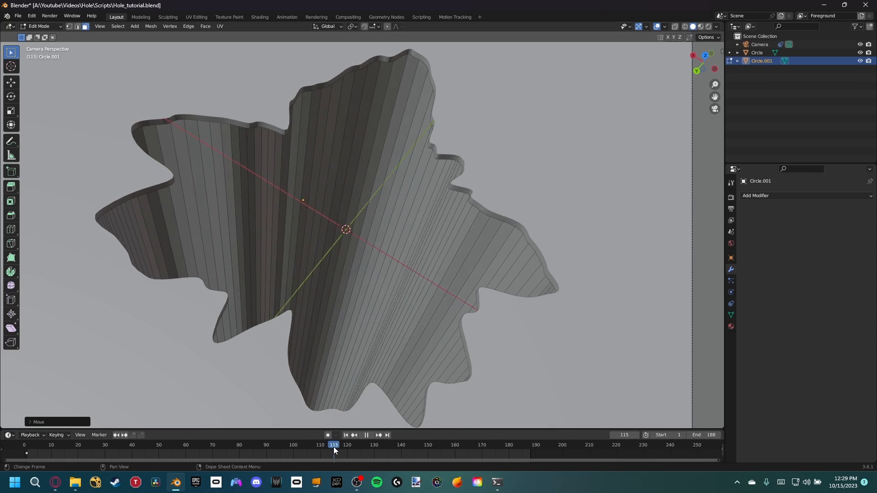
{"action": "left_click_drag", "start_coordinate": [344, 454], "coordinate": [259, 456]}
{"action": "key", "text": "space"}
Step: Return to Object Mode and camera view and apply smooth shading to the hole's shaft
{"action": "middle_click_drag", "start_coordinate": [327, 361], "coordinate": [342, 304]}
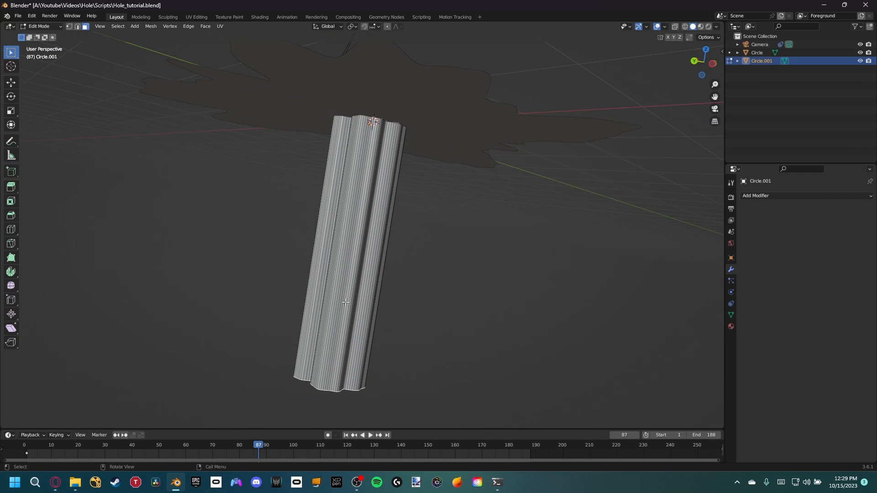
{"action": "key", "text": "Tab"}
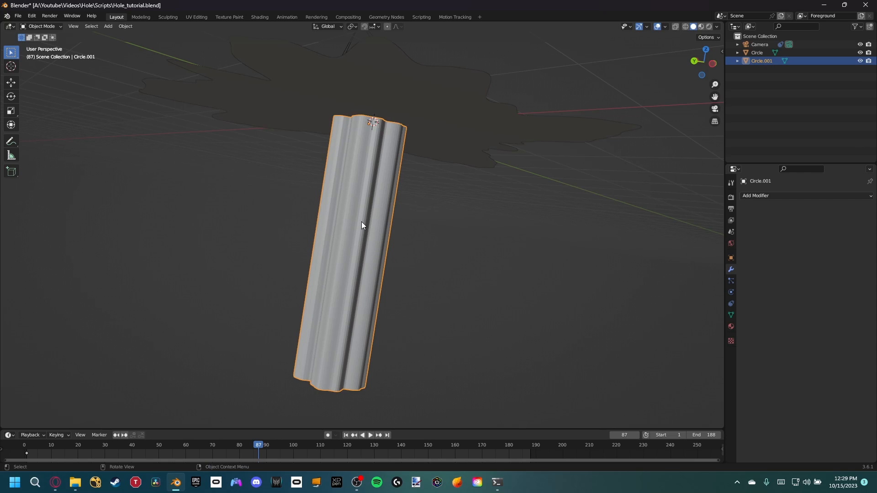
{"action": "key", "text": "KP_0"}
{"action": "right_click", "coordinate": [382, 182]}
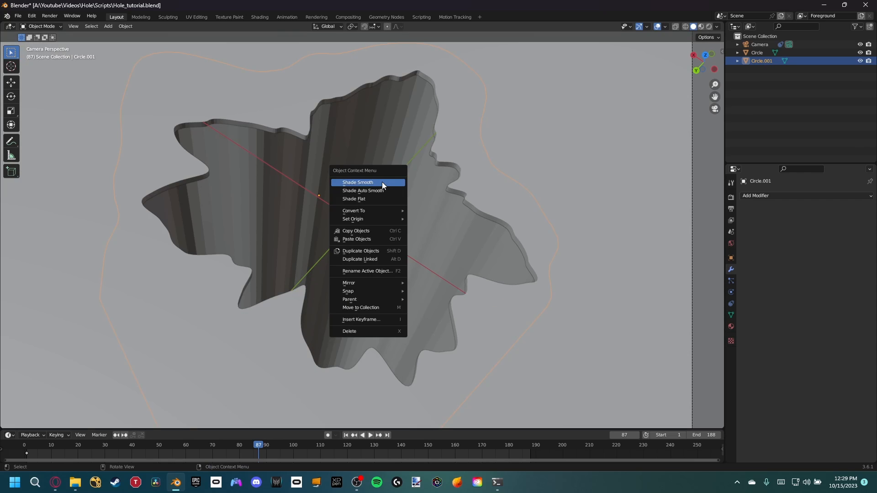
{"action": "left_click", "coordinate": [381, 182]}
Step: Switch the viewport to rendered shading and examine the hole's inner walls against the footage
{"action": "key", "text": "Home"}
{"action": "middle_click_drag", "start_coordinate": [375, 190], "coordinate": [380, 207], "text": "shift"}
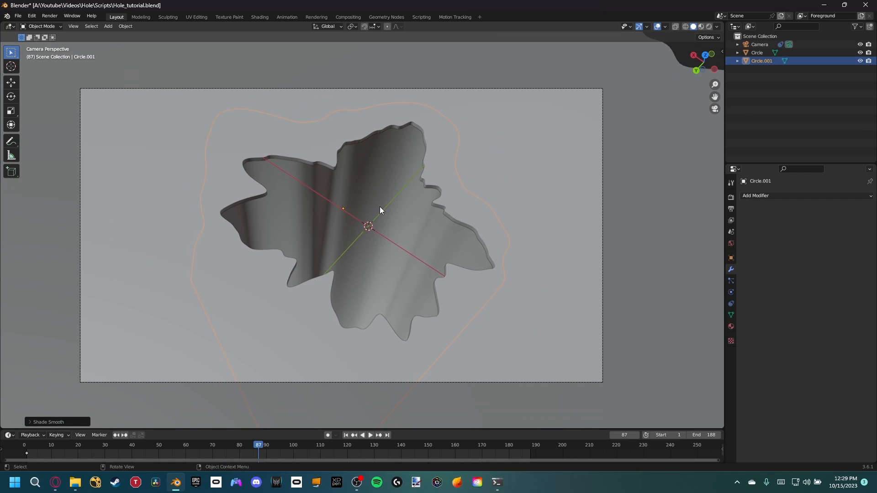
{"action": "key", "text": "z"}
{"action": "left_click", "coordinate": [401, 156]}
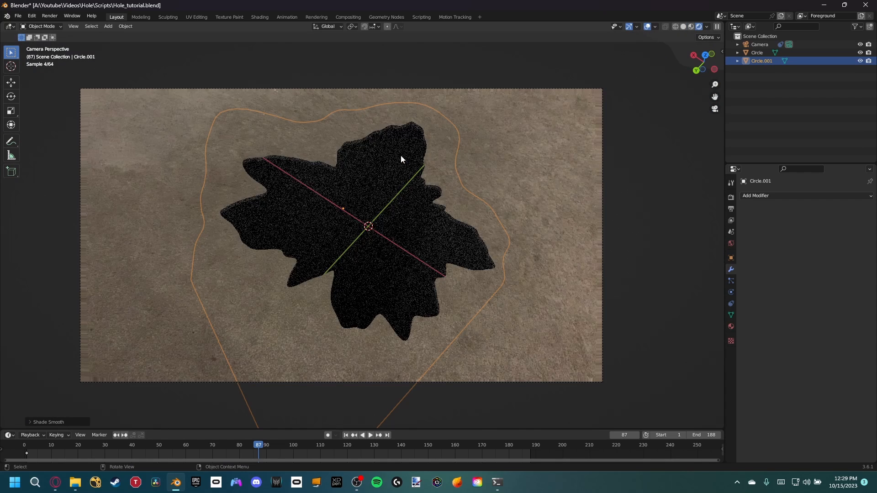
{"action": "scroll", "coordinate": [375, 226], "scroll_direction": "up", "scroll_amount": 2}
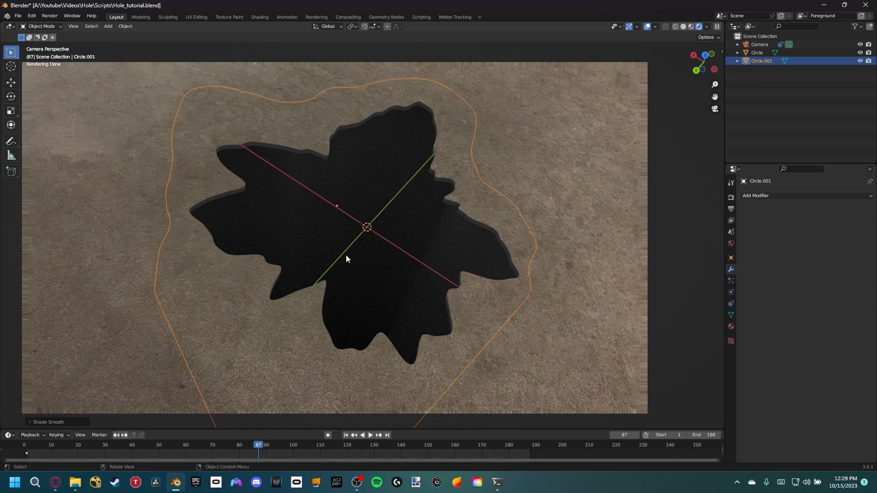
{"action": "scroll", "coordinate": [378, 245], "scroll_direction": "up", "scroll_amount": 3}
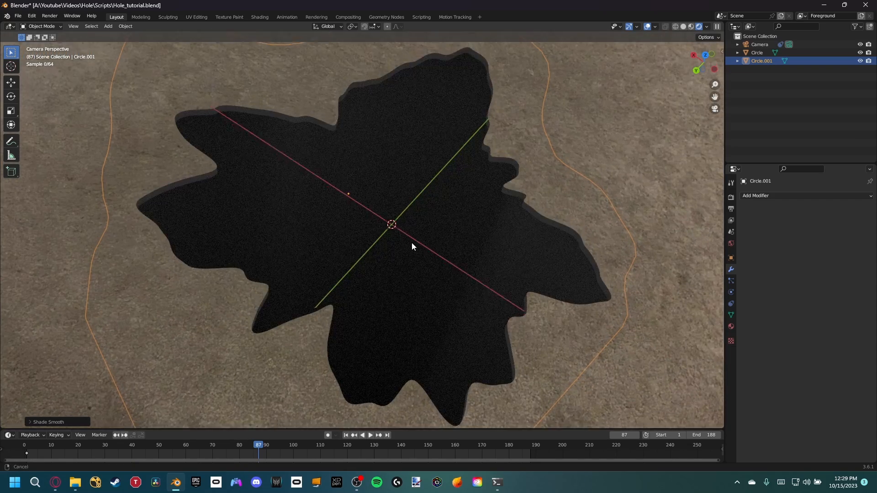
{"action": "middle_click_drag", "start_coordinate": [412, 250], "coordinate": [412, 235], "text": "shift"}
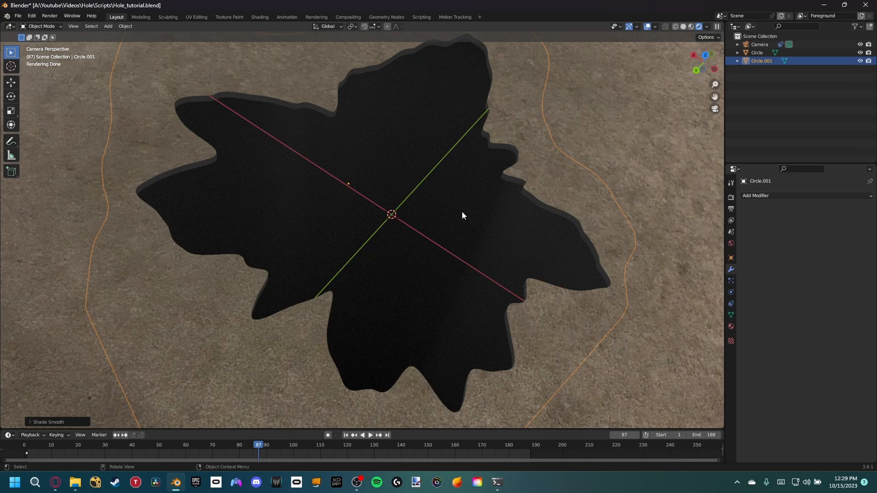
Step: Switch to the browser to view the Rocky Trail texture page and its resolution option on Poly Haven, and return to Blender
{"action": "left_click", "coordinate": [55, 482]}
{"action": "left_click", "coordinate": [75, 7]}
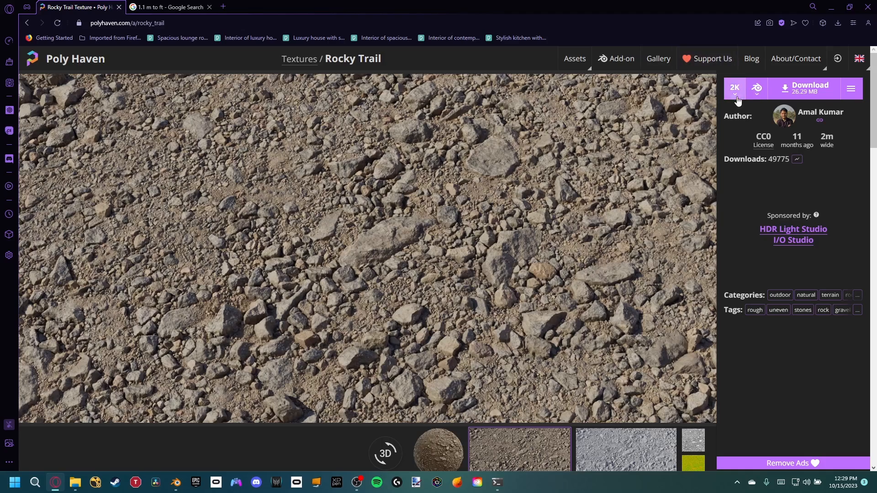
{"action": "left_click", "coordinate": [831, 8]}
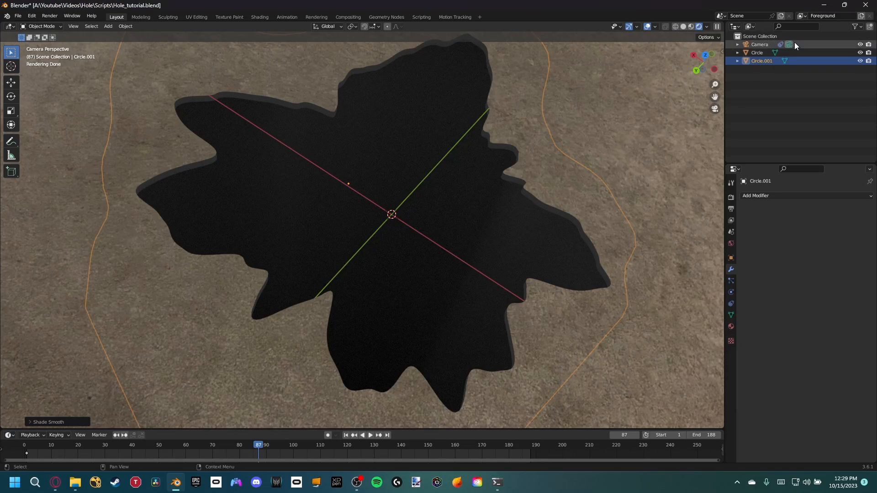
Step: Split the 3D viewport vertically, turn the new area into a Shader Editor without its sidebar, and widen it slightly
{"action": "middle_click_drag", "start_coordinate": [428, 182], "coordinate": [454, 197], "text": "shift"}
{"action": "left_click_drag", "start_coordinate": [722, 19], "coordinate": [411, 46]}
{"action": "left_click", "coordinate": [421, 26]}
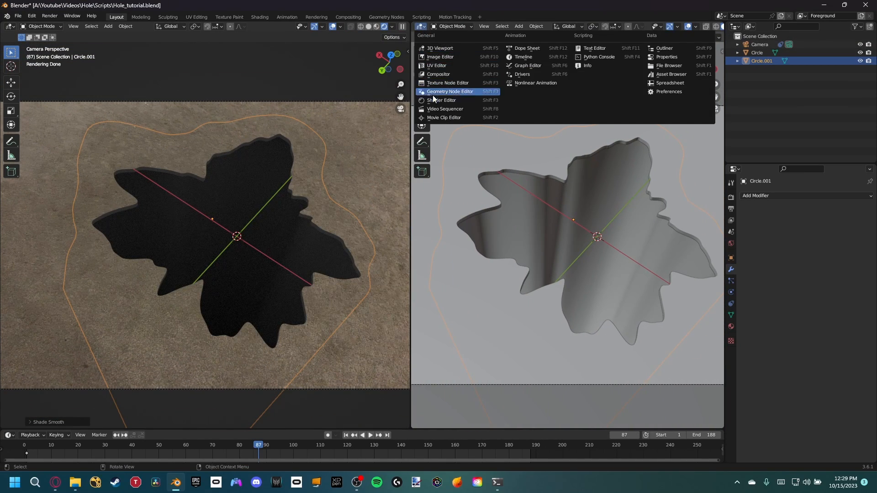
{"action": "left_click", "coordinate": [433, 92]}
{"action": "key", "text": "n"}
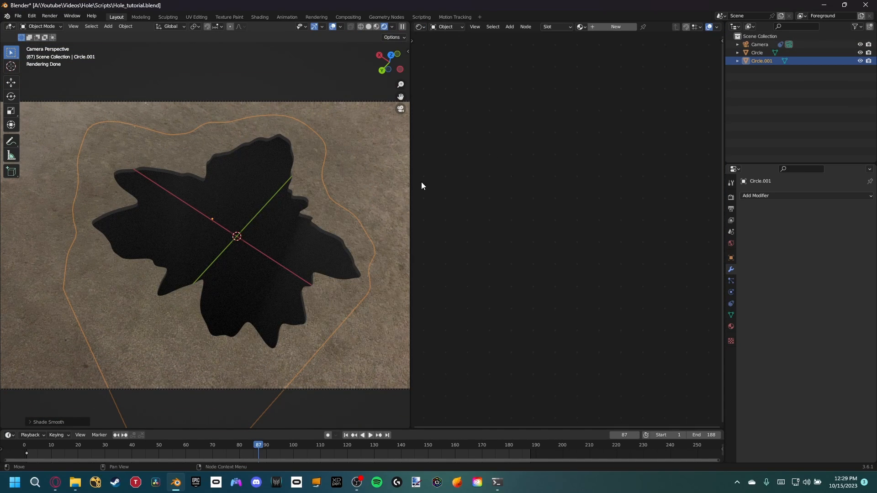
{"action": "left_click_drag", "start_coordinate": [411, 183], "coordinate": [387, 189]}
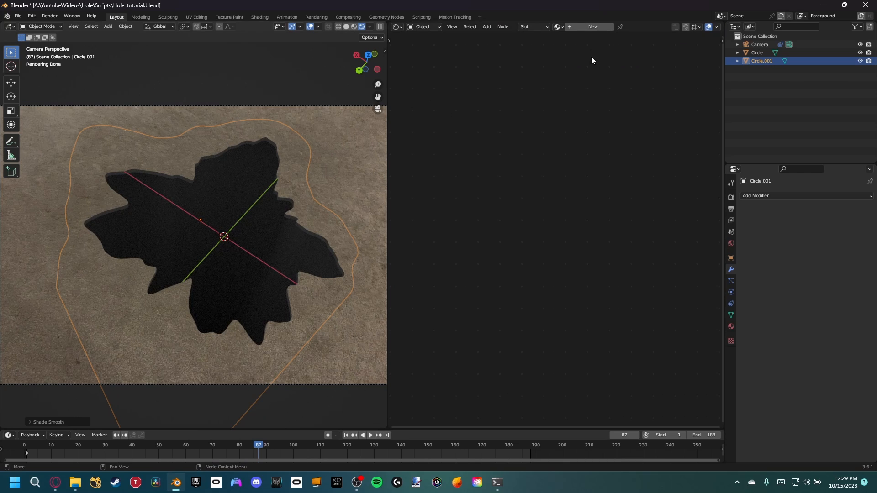
Step: Create a new material for the hole's shaft and name it Hole
{"action": "left_click", "coordinate": [588, 26]}
{"action": "left_click", "coordinate": [629, 23]}
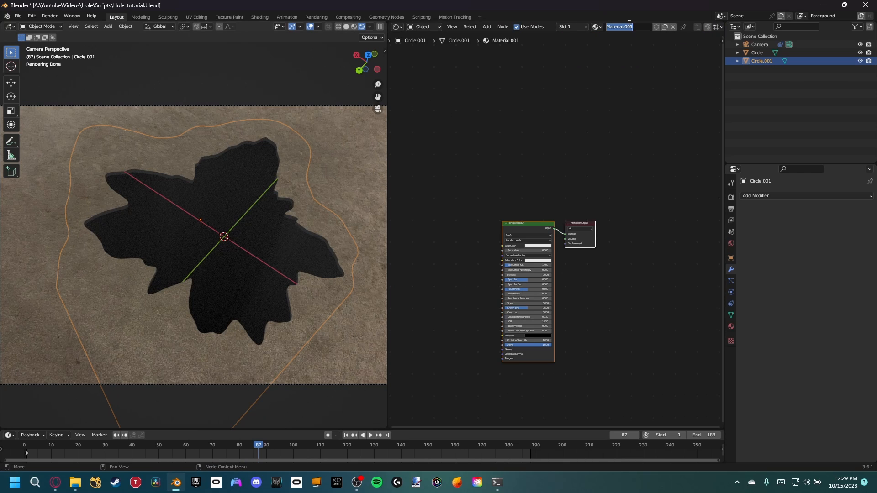
{"action": "type", "text": "Hole"}
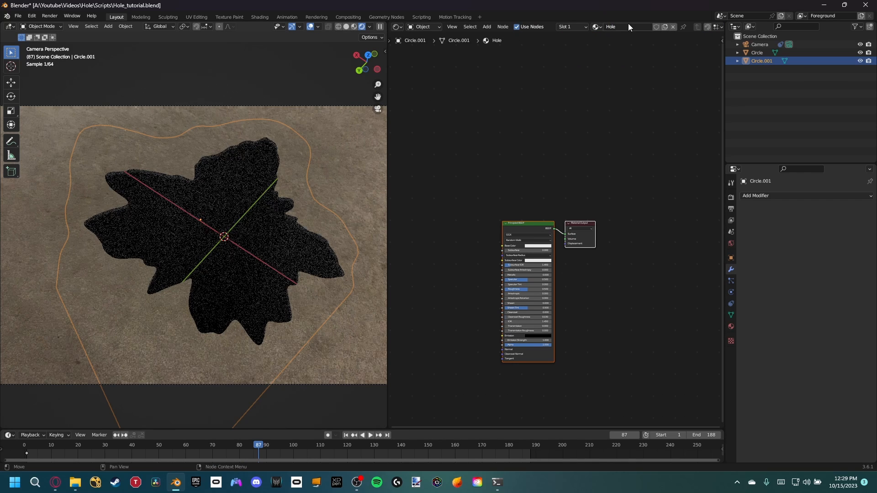
Step: Select the Hole material's Principled BSDF node and start Node Wrangler's Principled Texture Setup to choose texture files
{"action": "left_click", "coordinate": [524, 196]}
{"action": "scroll", "coordinate": [467, 182], "scroll_direction": "up", "scroll_amount": 3}
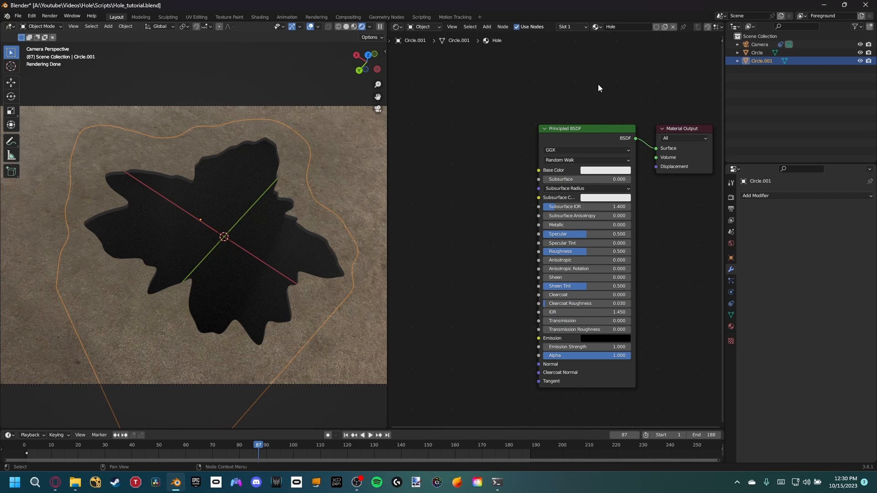
{"action": "left_click", "coordinate": [593, 128]}
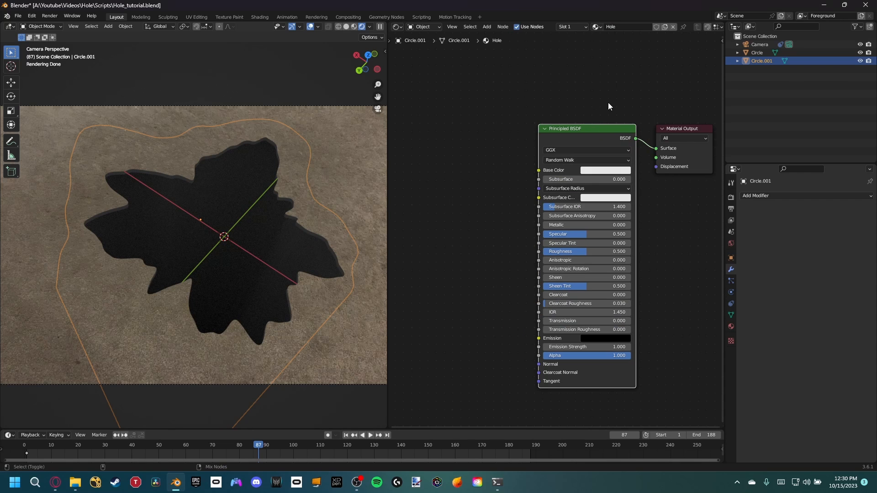
{"action": "key", "text": "ctrl+shift+t"}
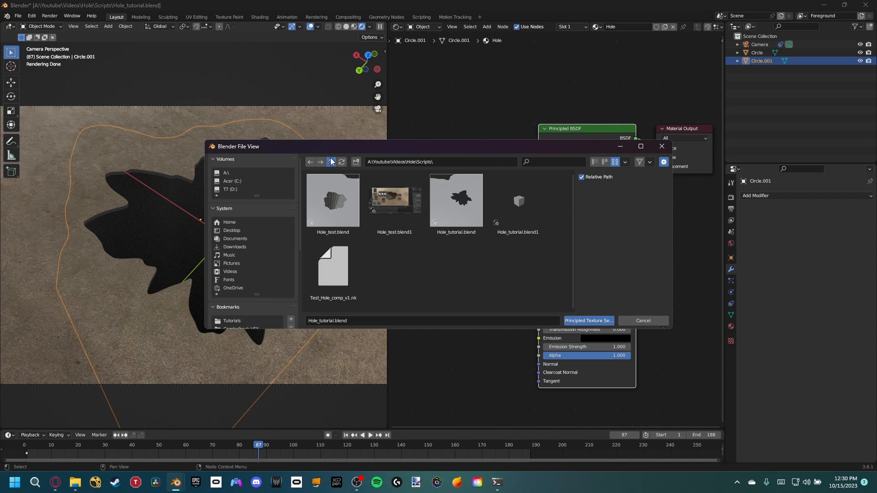
Step: Load the four rocky_trail texture maps from the Textures folder into the Hole material using Principled Texture Setup
{"action": "left_click", "coordinate": [268, 176]}
{"action": "scroll", "coordinate": [456, 228], "scroll_direction": "down", "scroll_amount": 2}
{"action": "double_click", "coordinate": [457, 210]}
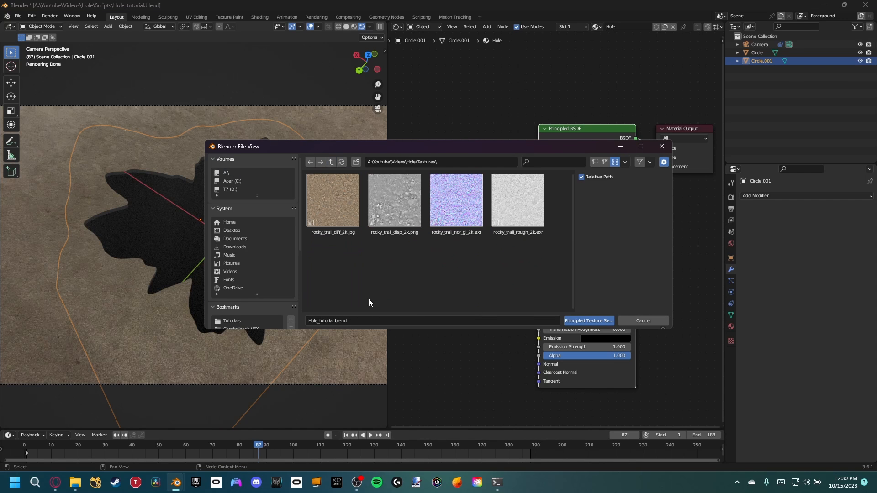
{"action": "left_click_drag", "start_coordinate": [347, 242], "coordinate": [556, 258]}
{"action": "left_click", "coordinate": [599, 321]}
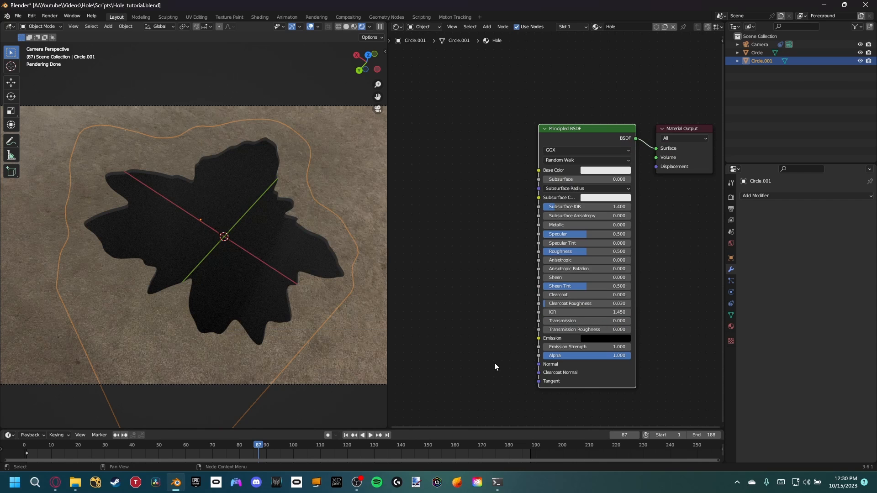
{"action": "middle_click_drag", "start_coordinate": [494, 368], "coordinate": [630, 292]}
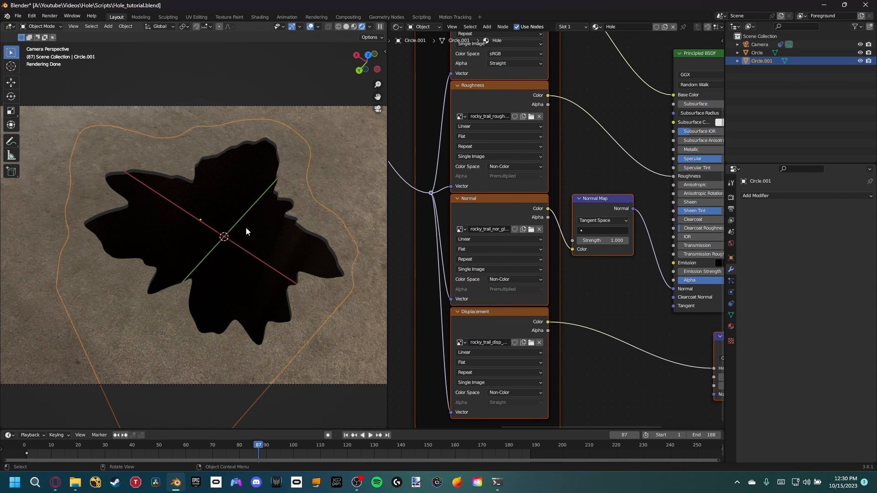
Step: Add an area light at the hole's centre and raise it along the Z axis above the ground
{"action": "scroll", "coordinate": [225, 208], "scroll_direction": "up", "scroll_amount": 1}
{"action": "scroll", "coordinate": [248, 270], "scroll_direction": "up", "scroll_amount": 1}
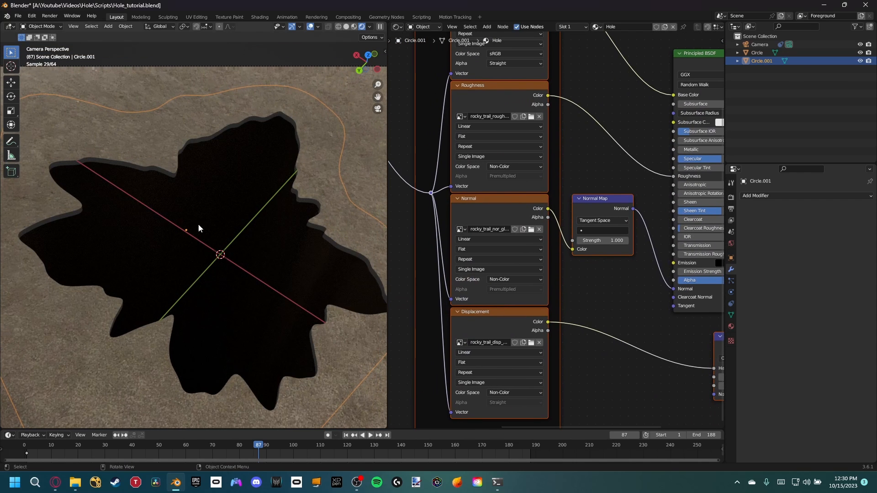
{"action": "middle_click_drag", "start_coordinate": [242, 254], "coordinate": [276, 255], "text": "shift"}
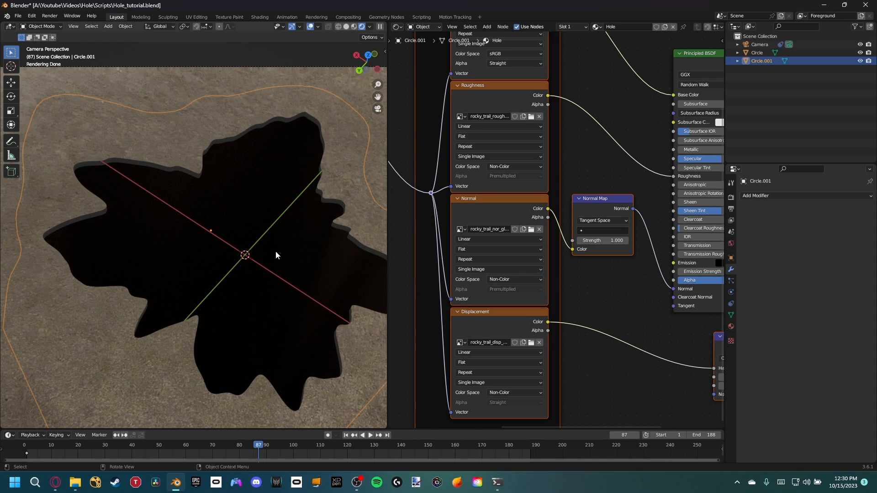
{"action": "scroll", "coordinate": [284, 248], "scroll_direction": "down", "scroll_amount": 3}
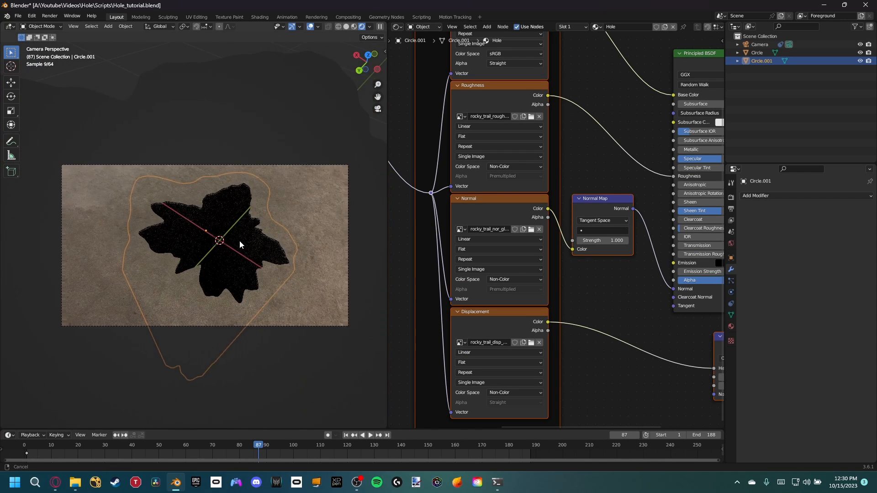
{"action": "key", "text": "shift+a"}
{"action": "mouse_move", "coordinate": [215, 341]}
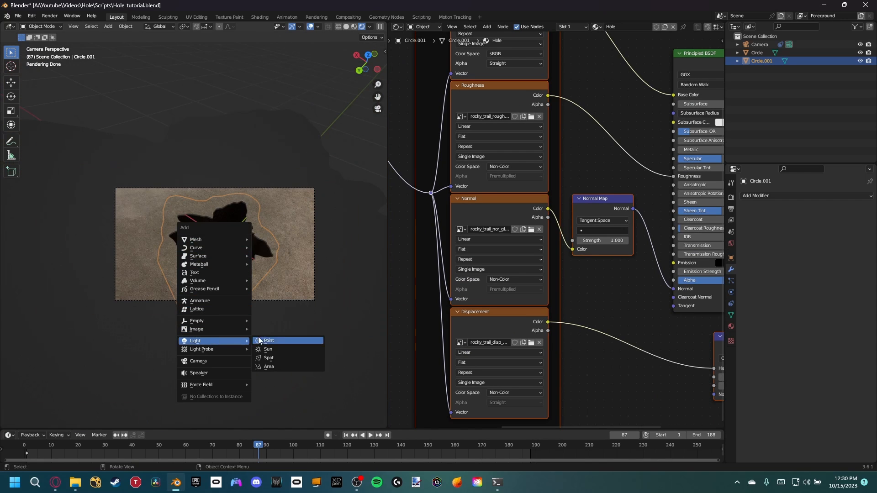
{"action": "left_click", "coordinate": [267, 367]}
{"action": "key", "text": "g"}
{"action": "key", "text": "z"}
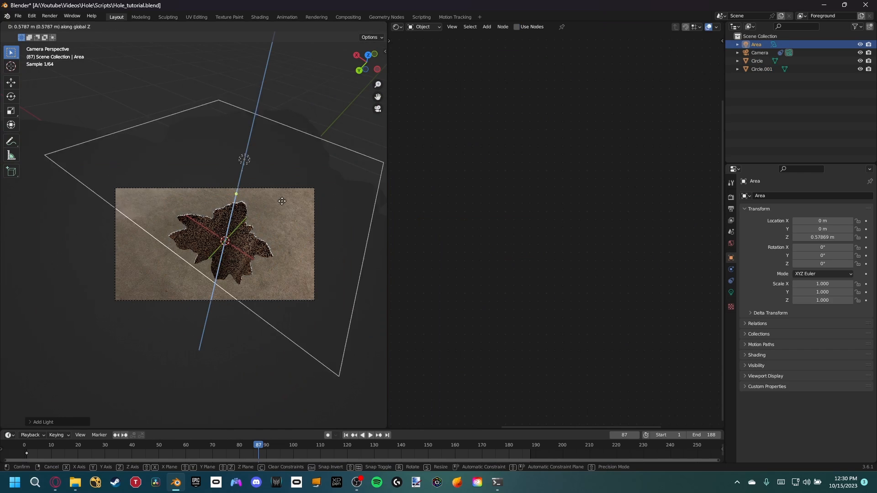
{"action": "left_click", "coordinate": [338, 137]}
Step: Increase the area light's power to about 77.5 W
{"action": "left_click", "coordinate": [731, 293]}
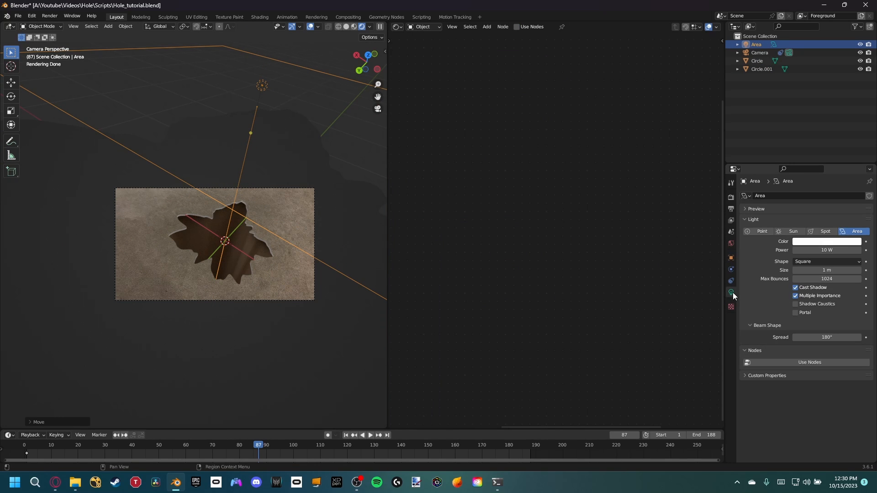
{"action": "left_click_drag", "start_coordinate": [831, 249], "coordinate": [854, 249]}
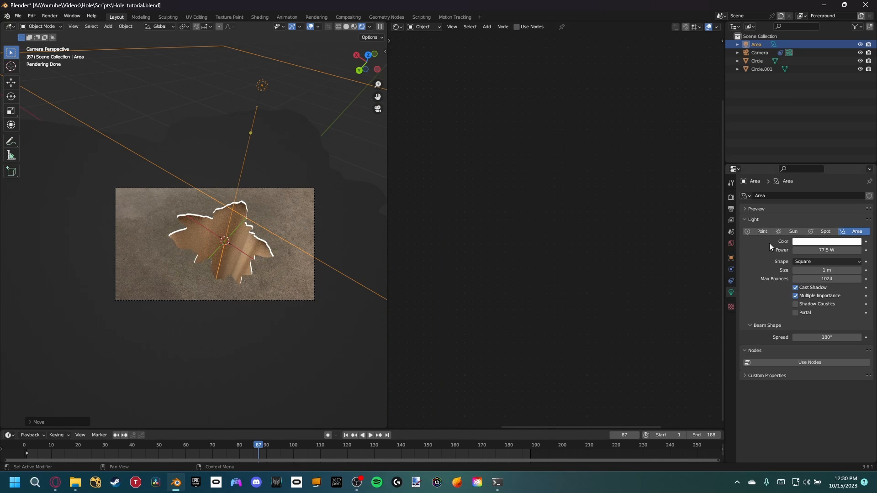
{"action": "scroll", "coordinate": [217, 245], "scroll_direction": "up", "scroll_amount": 5}
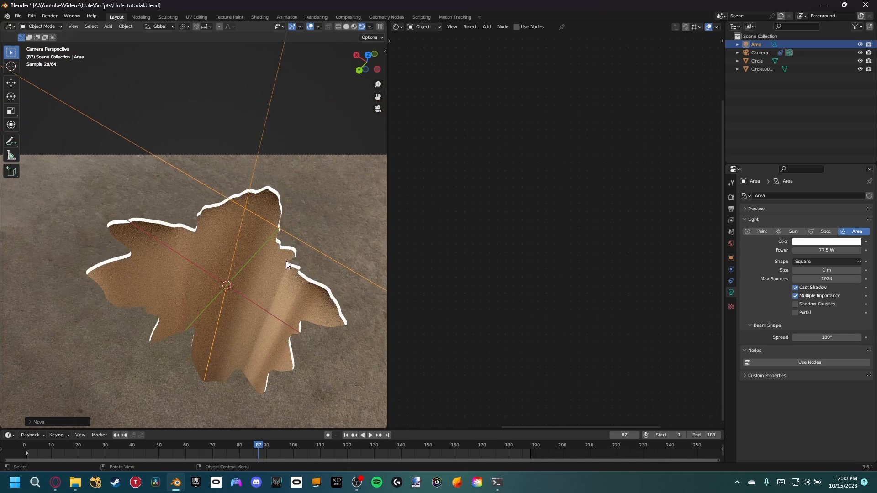
{"action": "scroll", "coordinate": [239, 288], "scroll_direction": "up", "scroll_amount": 3}
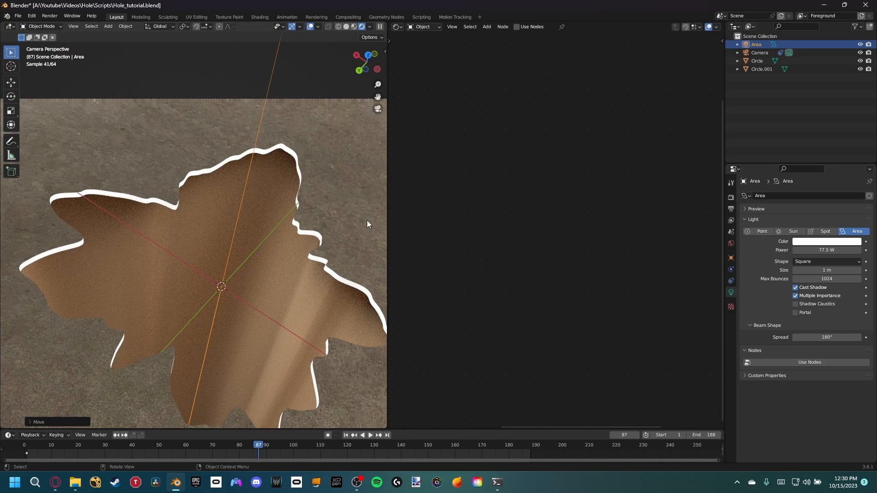
Step: Hide the ground object Circle and open the hole mesh Circle.001 in Edit Mode
{"action": "left_click", "coordinate": [251, 230]}
{"action": "middle_click_drag", "start_coordinate": [264, 234], "coordinate": [253, 238]}
{"action": "middle_click_drag", "start_coordinate": [212, 284], "coordinate": [201, 243]}
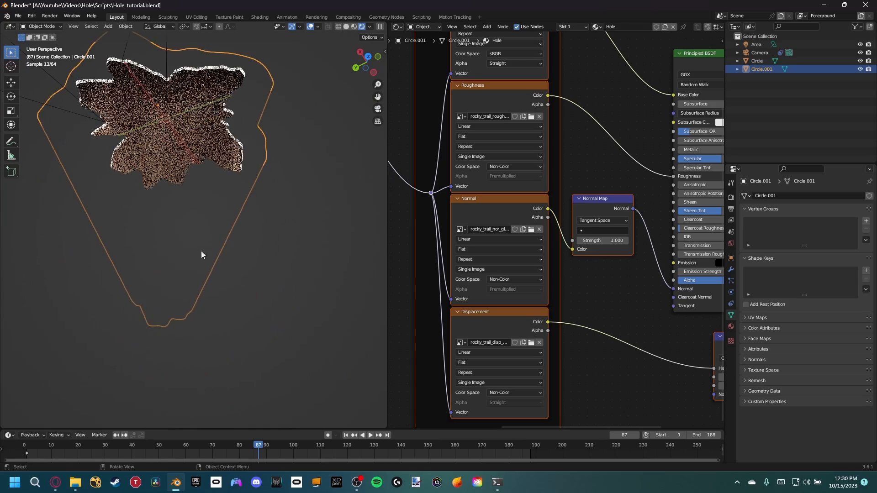
{"action": "left_click", "coordinate": [232, 248]}
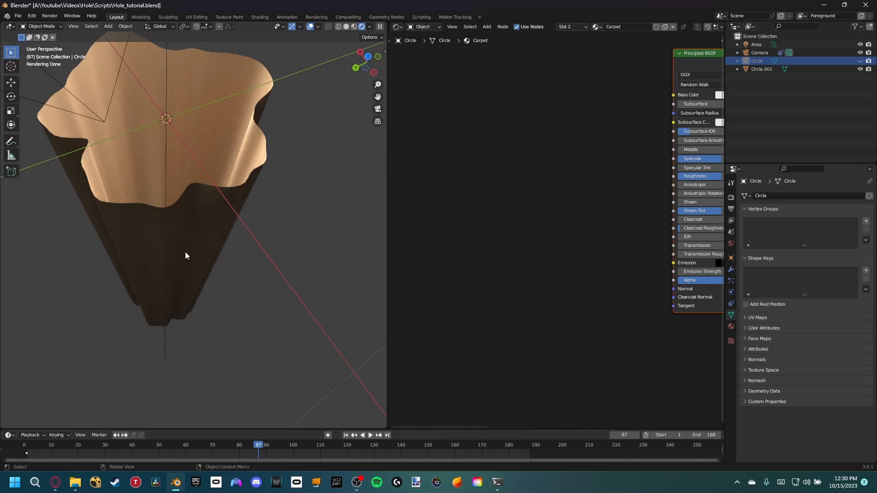
{"action": "left_click", "coordinate": [183, 254]}
{"action": "middle_click_drag", "start_coordinate": [179, 254], "coordinate": [202, 272]}
{"action": "key", "text": "Tab"}
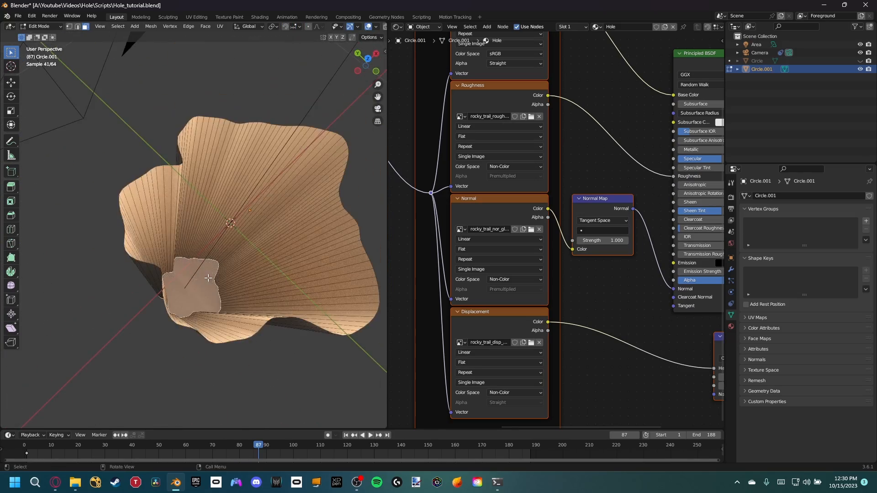
Step: In solid shading and edge selection, mark the edge loop around the hole's bottom face as a seam
{"action": "key", "text": "z"}
{"action": "left_click", "coordinate": [255, 278]}
{"action": "middle_click_drag", "start_coordinate": [252, 299], "coordinate": [205, 285], "text": "shift"}
{"action": "left_click", "coordinate": [77, 26]}
{"action": "right_click", "coordinate": [191, 282]}
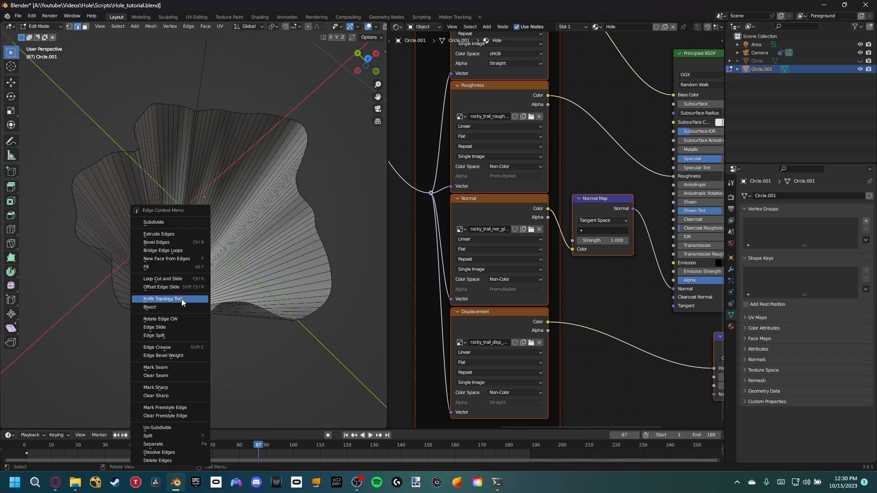
{"action": "left_click", "coordinate": [164, 369]}
Step: Mark one vertical edge running down the hole's side wall as a seam
{"action": "middle_click_drag", "start_coordinate": [208, 322], "coordinate": [187, 189]}
{"action": "left_click", "coordinate": [185, 163]}
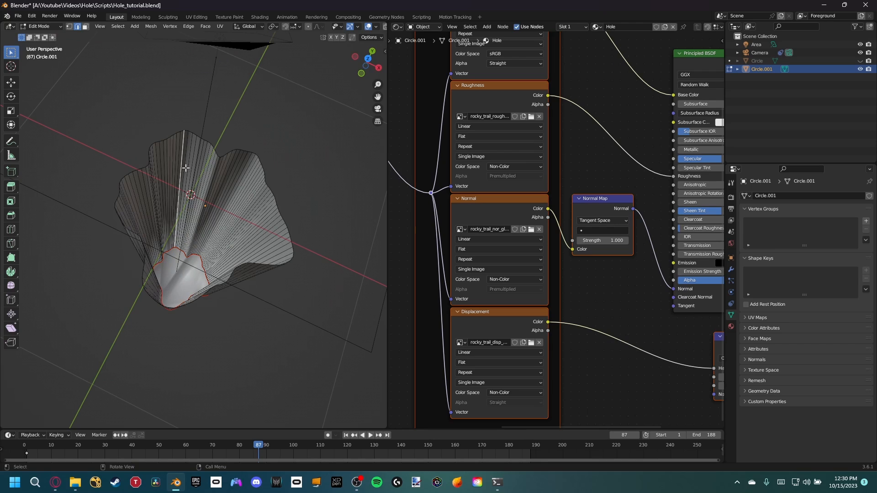
{"action": "right_click", "coordinate": [181, 158]}
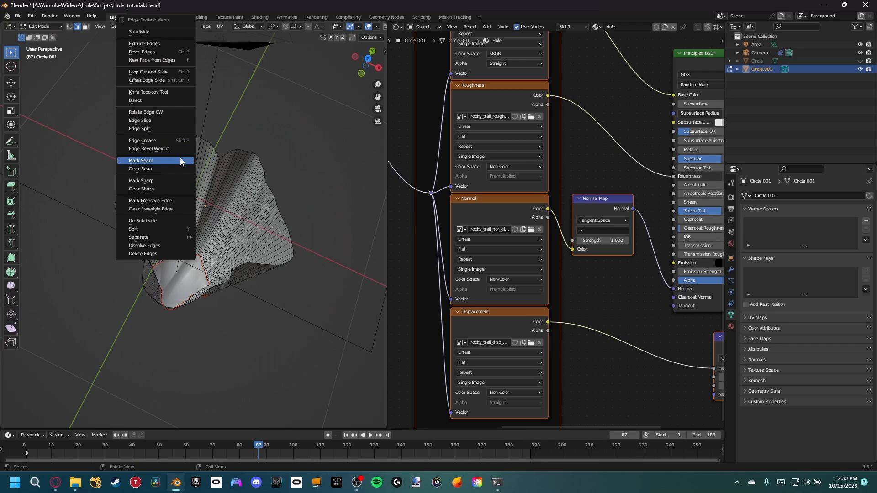
{"action": "left_click", "coordinate": [144, 160]}
Step: Return to the camera view and unwrap all faces of the hole mesh
{"action": "key", "text": "KP_0"}
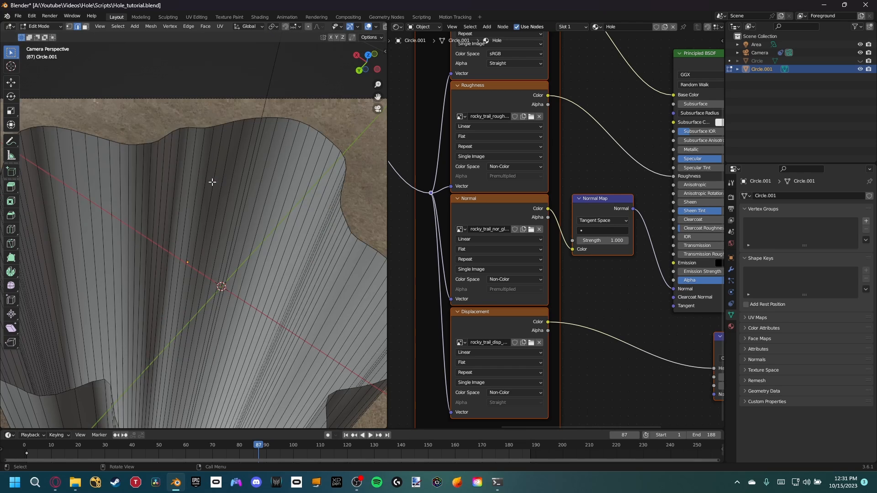
{"action": "key", "text": "a"}
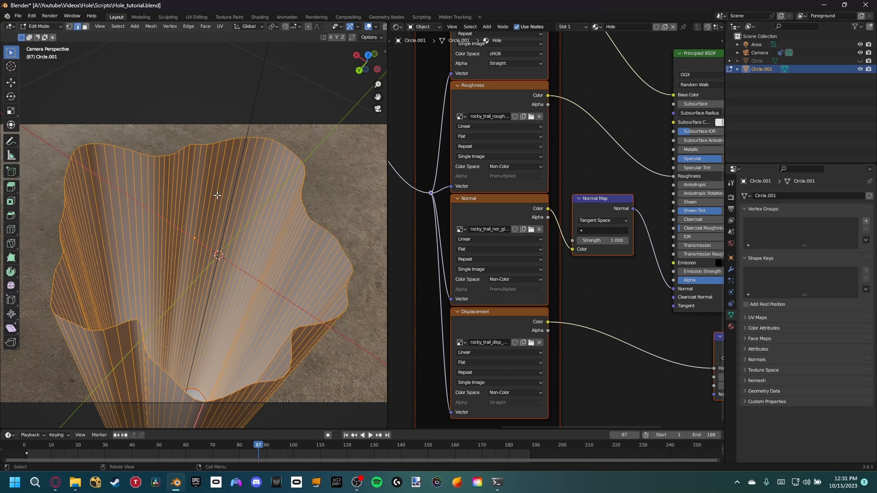
{"action": "key", "text": "3"}
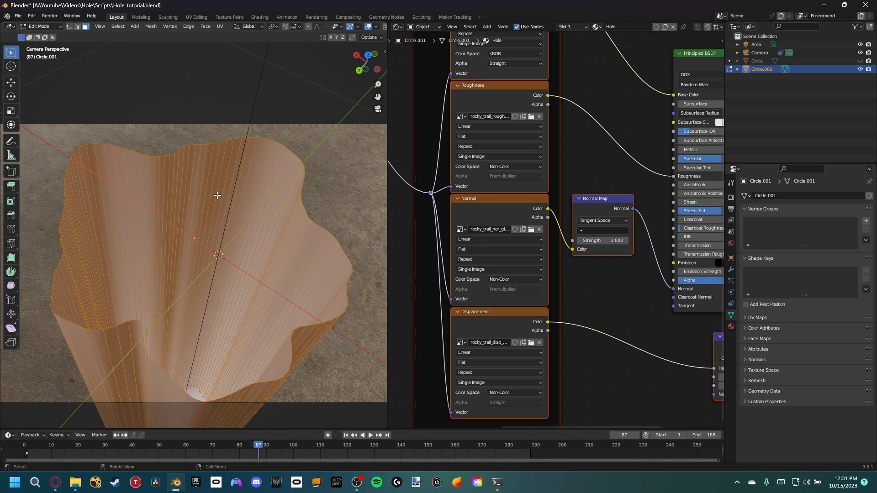
{"action": "key", "text": "u"}
{"action": "left_click", "coordinate": [218, 196]}
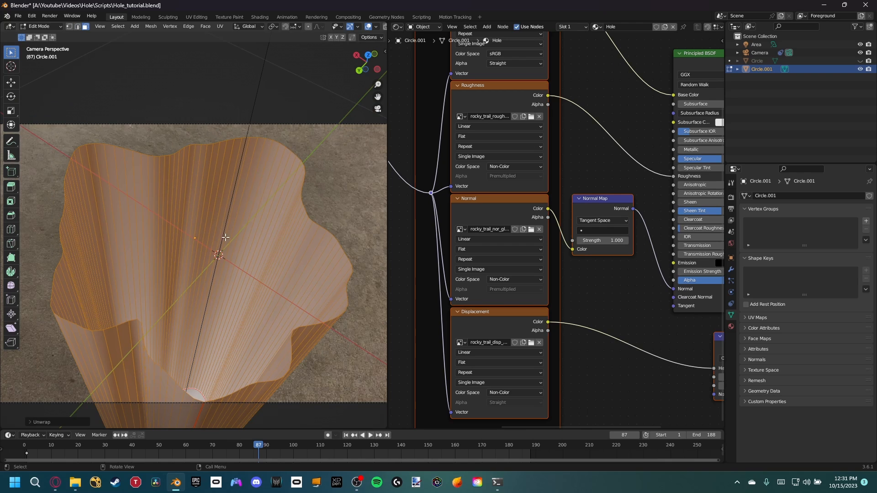
Step: Examine the hole's unwrapped UV layout over the texture in the UV Editing workspace
{"action": "left_click", "coordinate": [199, 16]}
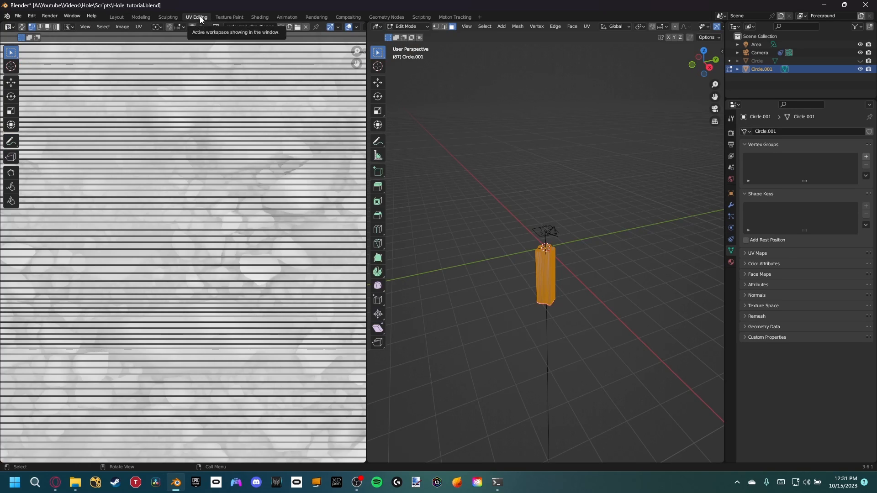
{"action": "scroll", "coordinate": [234, 211], "scroll_direction": "down", "scroll_amount": 5}
{"action": "scroll", "coordinate": [235, 209], "scroll_direction": "up", "scroll_amount": 4}
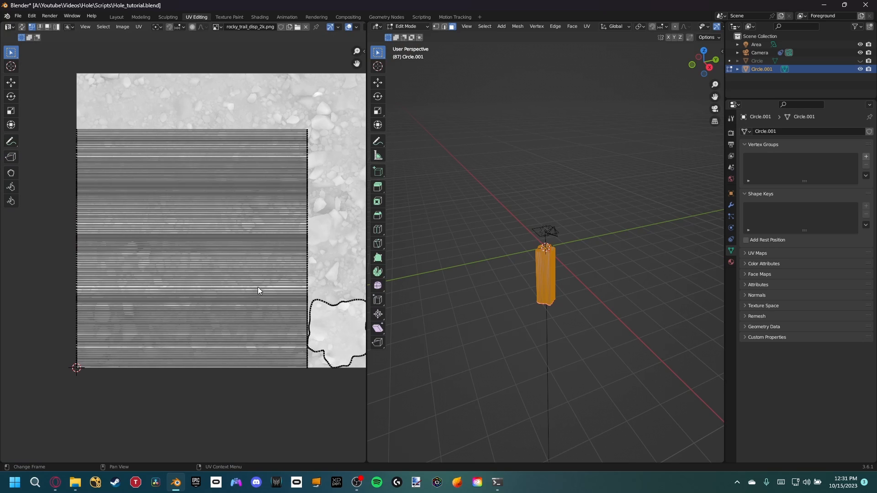
{"action": "key", "text": "KP_Decimal"}
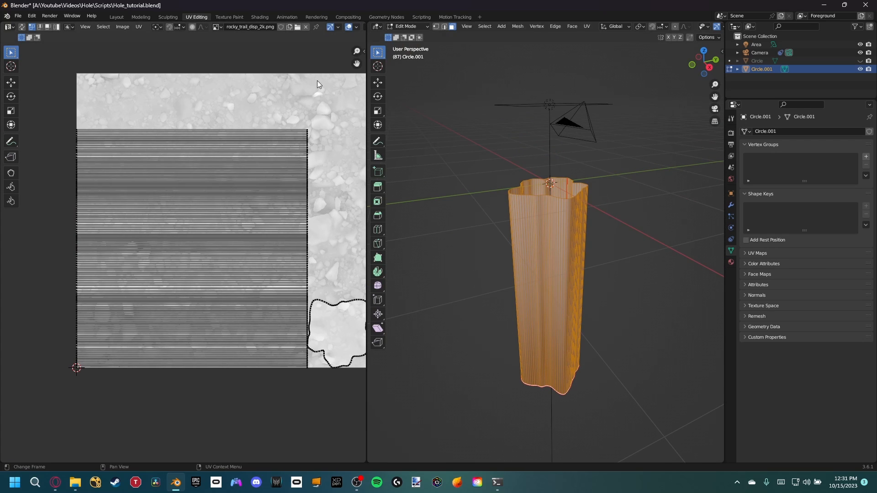
Step: Go back to the Layout workspace in Object Mode with rendered shading and unhide the ground object Circle
{"action": "left_click", "coordinate": [117, 17]}
{"action": "key", "text": "z"}
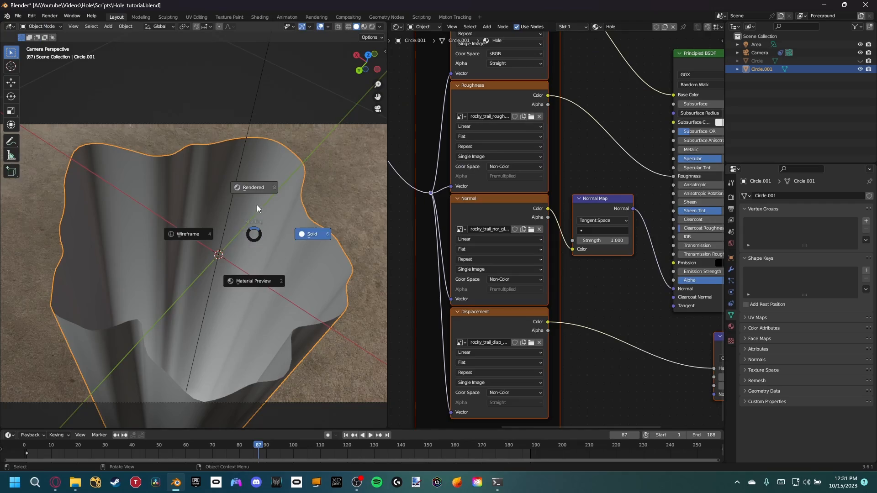
{"action": "left_click", "coordinate": [255, 190]}
{"action": "middle_click_drag", "start_coordinate": [226, 234], "coordinate": [231, 225], "text": "shift"}
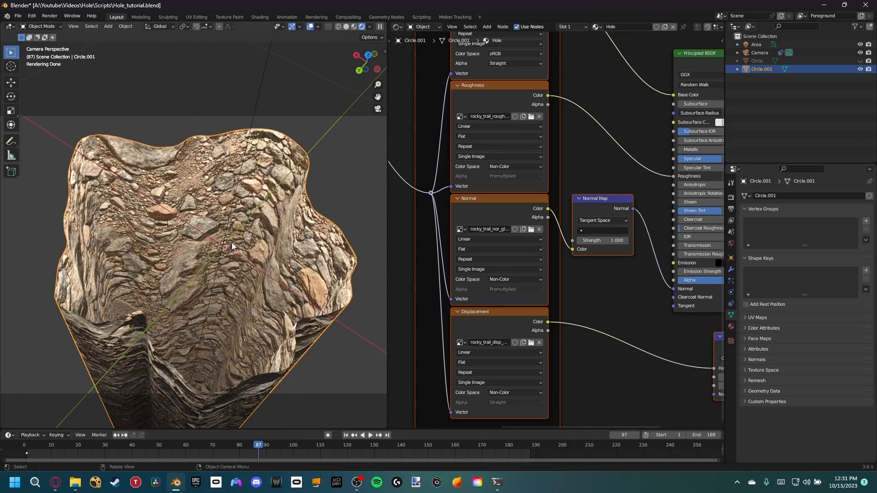
{"action": "key", "text": "alt+h"}
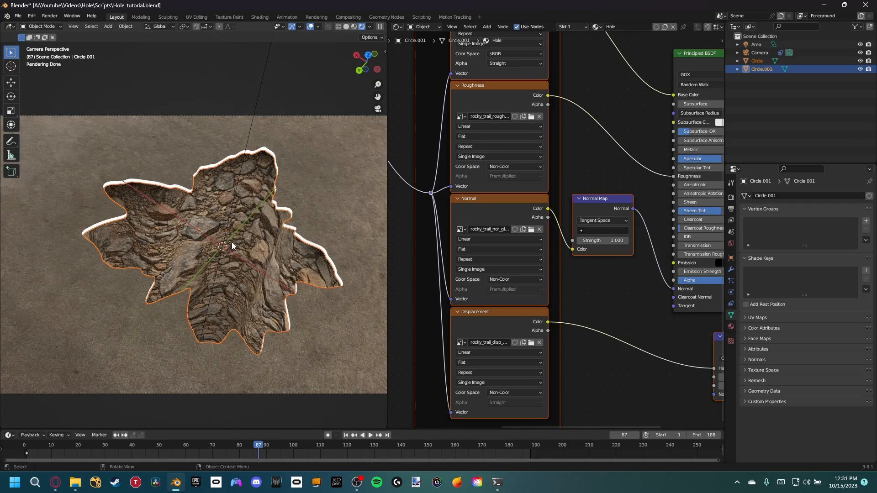
{"action": "middle_click_drag", "start_coordinate": [238, 237], "coordinate": [237, 243], "text": "shift"}
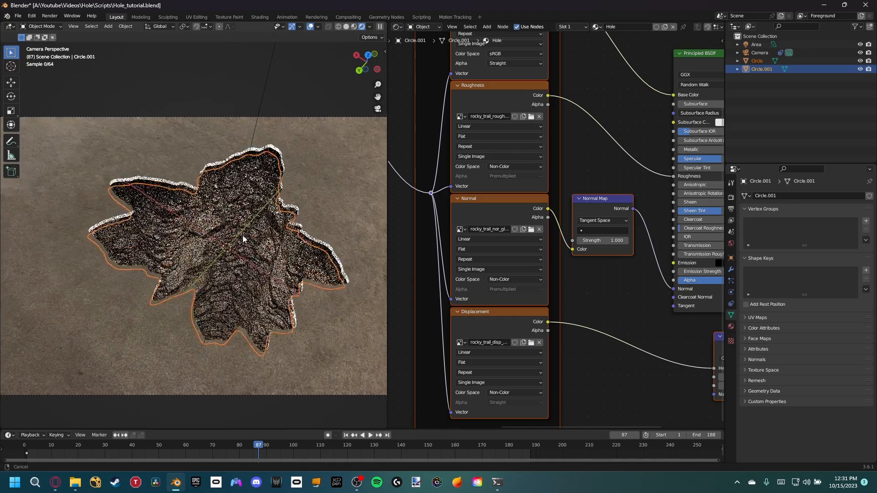
{"action": "scroll", "coordinate": [178, 242], "scroll_direction": "up", "scroll_amount": 4}
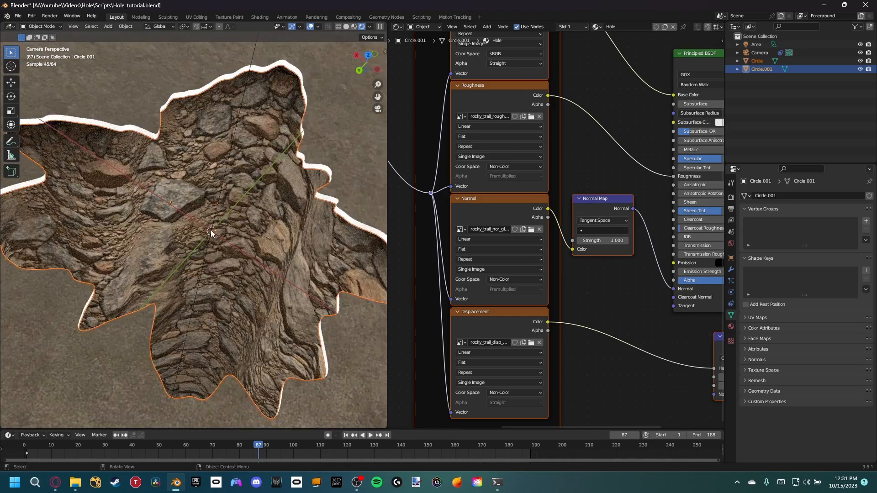
{"action": "scroll", "coordinate": [210, 230], "scroll_direction": "down", "scroll_amount": 3}
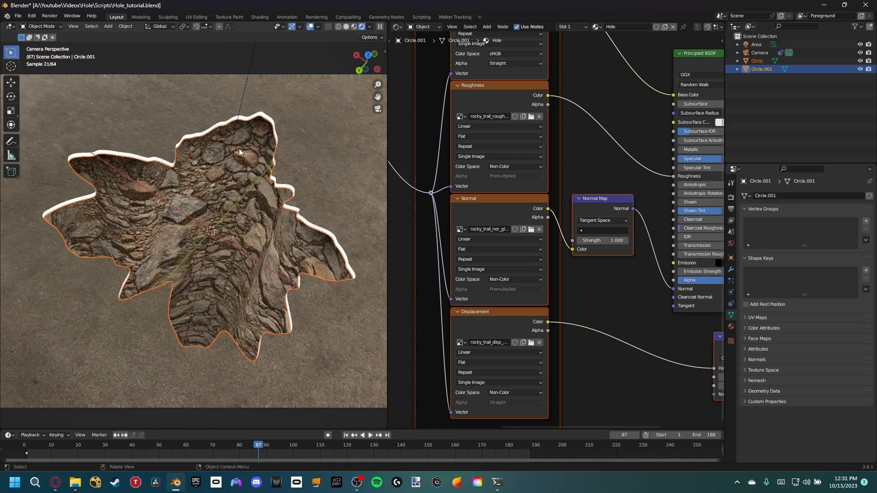
{"action": "middle_click_drag", "start_coordinate": [142, 225], "coordinate": [184, 202], "text": "shift"}
Step: Hide the ground object to view the hole's textured walls, and undo the hiding
{"action": "left_click", "coordinate": [302, 232]}
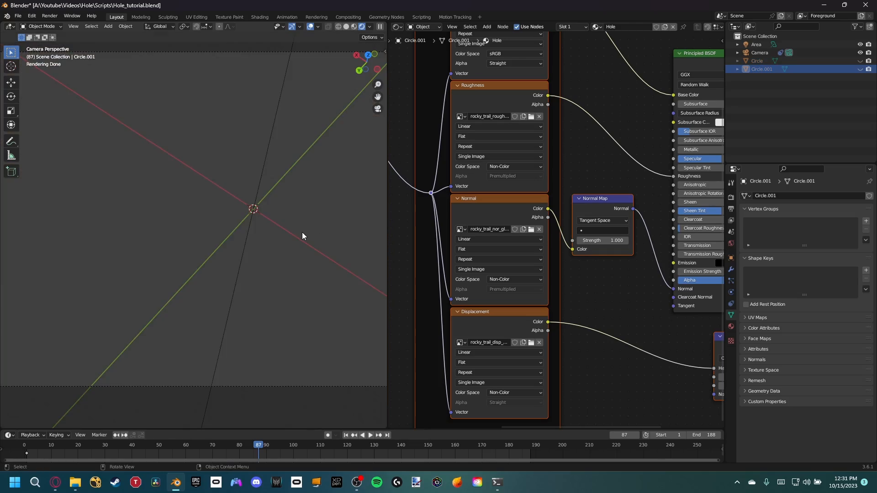
{"action": "middle_click_drag", "start_coordinate": [212, 143], "coordinate": [125, 379]}
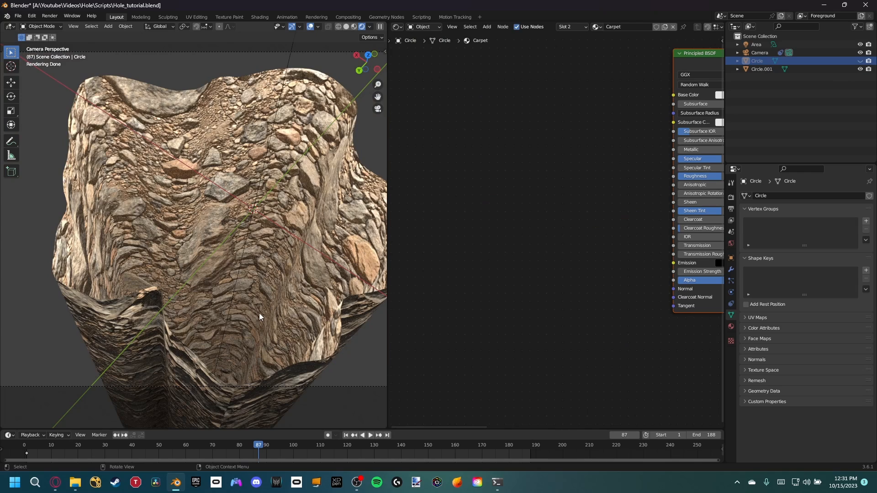
{"action": "key", "text": "ctrl+z"}
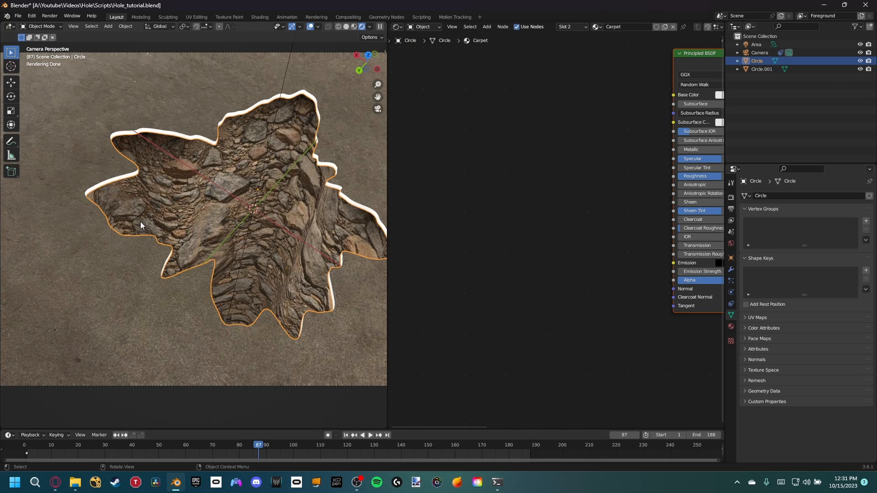
Step: Select the hole mesh Circle.001 and examine its textured rock walls through the camera
{"action": "middle_click_drag", "start_coordinate": [314, 298], "coordinate": [265, 244]}
{"action": "middle_click_drag", "start_coordinate": [544, 245], "coordinate": [448, 264]}
{"action": "middle_click_drag", "start_coordinate": [690, 238], "coordinate": [595, 234]}
{"action": "left_click", "coordinate": [220, 188]}
{"action": "middle_click_drag", "start_coordinate": [457, 351], "coordinate": [567, 290]}
{"action": "middle_click_drag", "start_coordinate": [494, 273], "coordinate": [547, 256]}
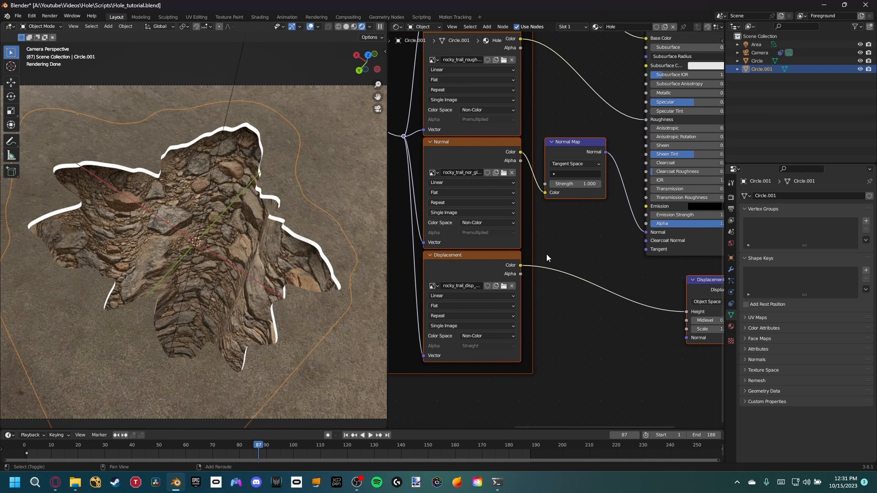
{"action": "scroll", "coordinate": [166, 276], "scroll_direction": "up", "scroll_amount": 2}
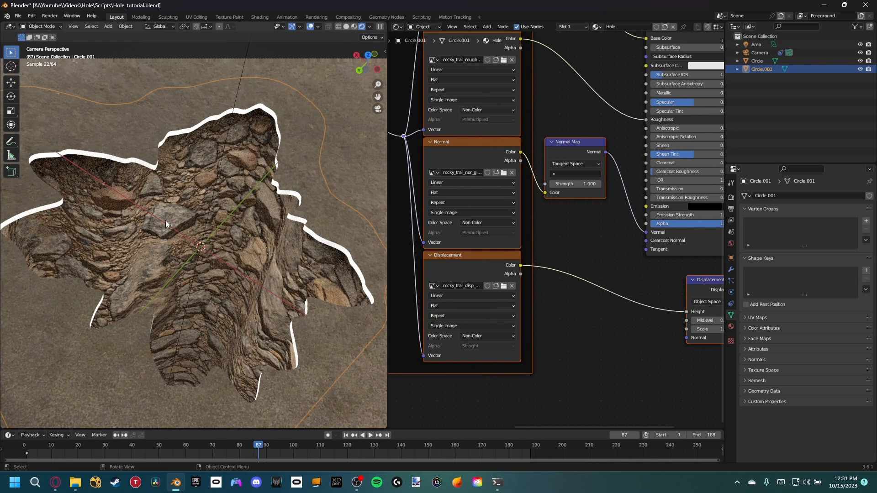
{"action": "scroll", "coordinate": [307, 317], "scroll_direction": "down", "scroll_amount": 2, "text": "shift"}
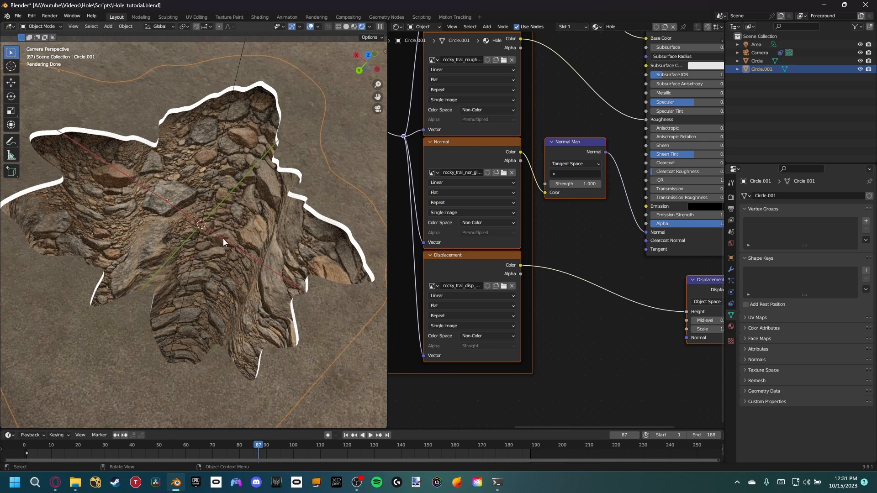
Step: Show the Hole material's settings in the properties and deselect all of its shader nodes
{"action": "middle_click_drag", "start_coordinate": [634, 325], "coordinate": [589, 322]}
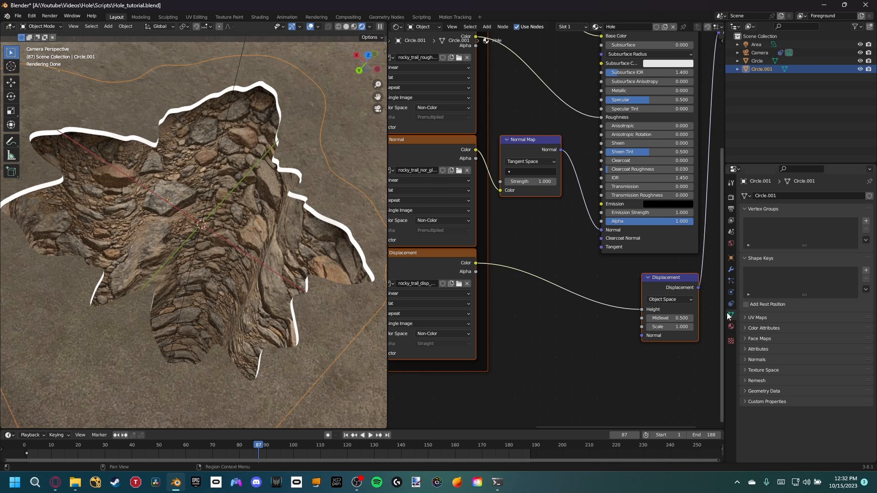
{"action": "left_click", "coordinate": [730, 326]}
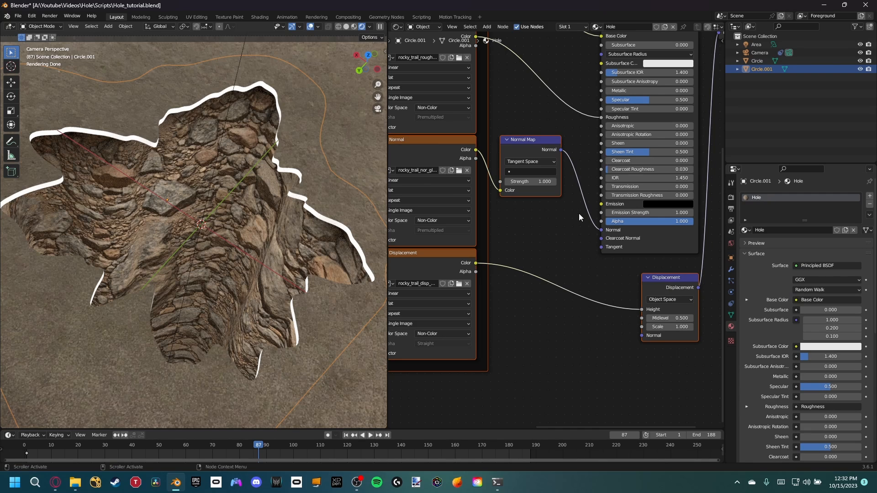
{"action": "left_click", "coordinate": [558, 244]}
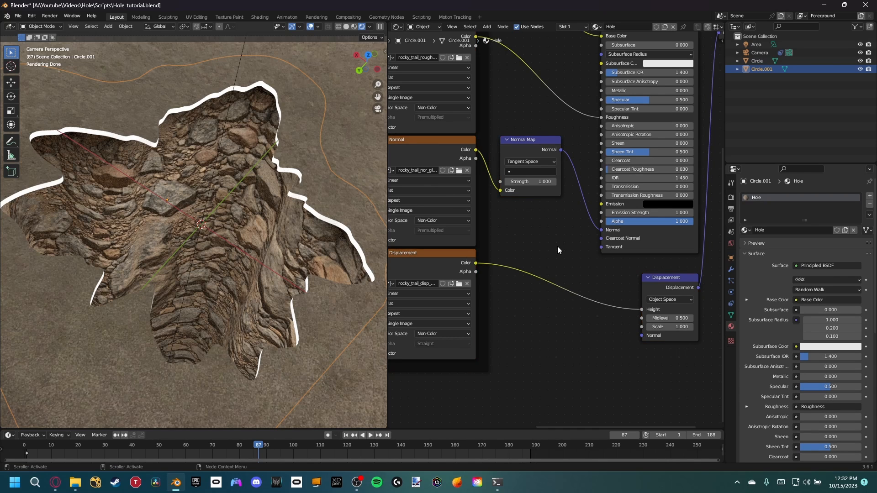
{"action": "middle_click_drag", "start_coordinate": [570, 235], "coordinate": [544, 238]}
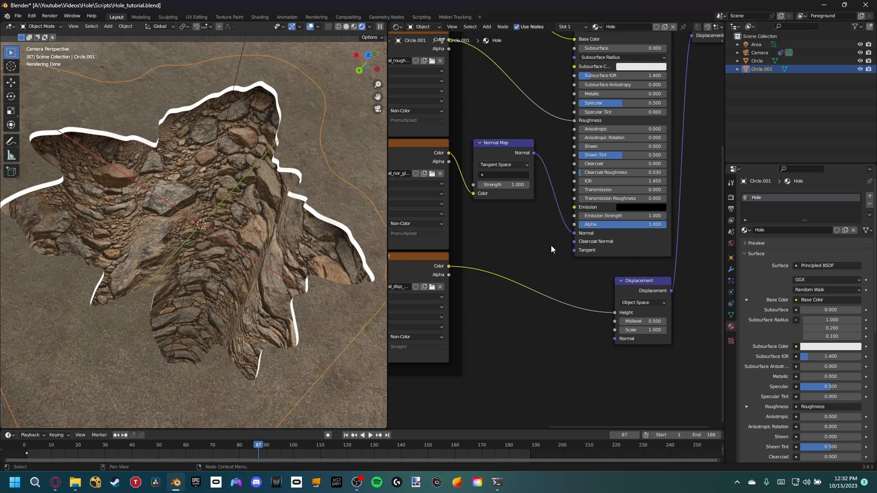
Step: Preview the Displacement image texture directly on the hole, and switch the preview back to the Principled BSDF
{"action": "middle_click_drag", "start_coordinate": [541, 283], "coordinate": [586, 257]}
{"action": "left_click", "coordinate": [475, 248], "text": "ctrl+shift"}
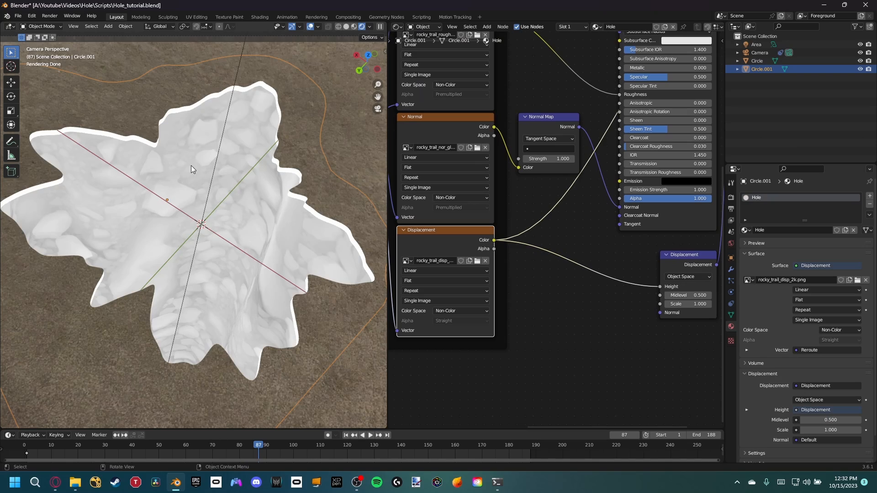
{"action": "middle_click_drag", "start_coordinate": [601, 196], "coordinate": [477, 281]}
{"action": "left_click", "coordinate": [572, 84], "text": "ctrl+shift"}
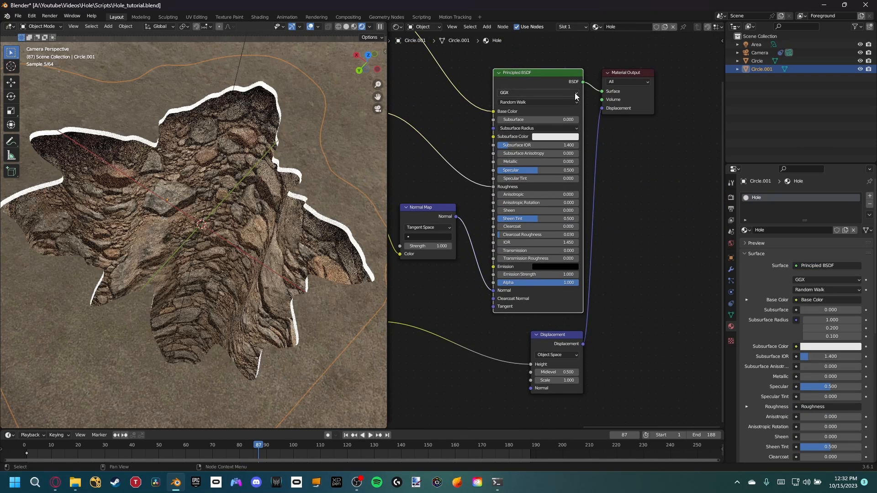
{"action": "middle_click_drag", "start_coordinate": [232, 234], "coordinate": [253, 230], "text": "shift"}
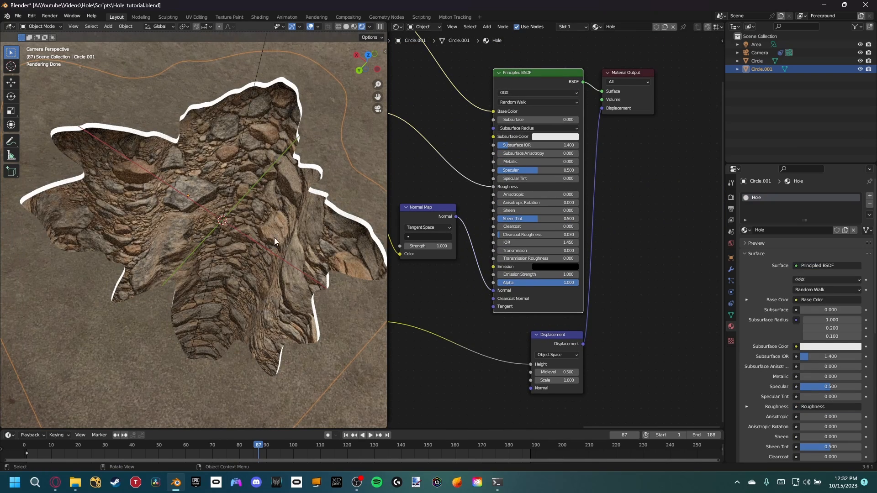
Step: Set the Hole material's surface displacement method to Displacement Only in its settings
{"action": "scroll", "coordinate": [763, 299], "scroll_direction": "down", "scroll_amount": 10}
{"action": "scroll", "coordinate": [763, 320], "scroll_direction": "down", "scroll_amount": 3}
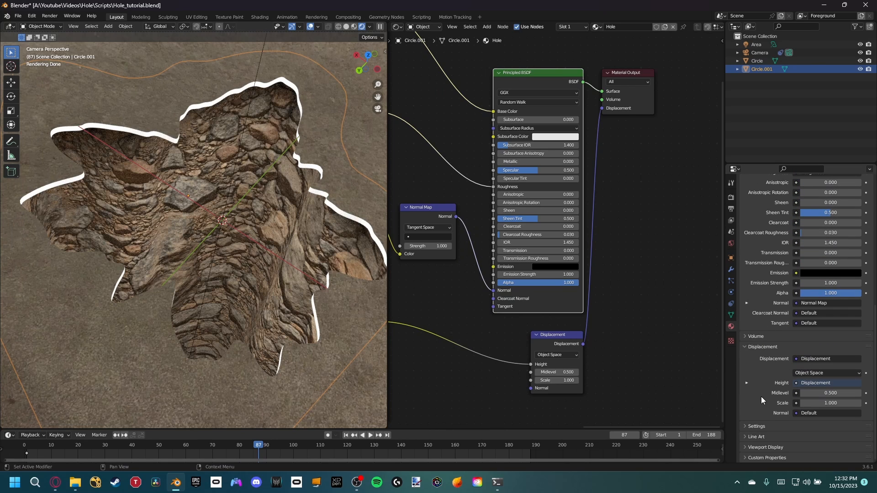
{"action": "left_click", "coordinate": [755, 426]}
{"action": "scroll", "coordinate": [770, 337], "scroll_direction": "down", "scroll_amount": 6}
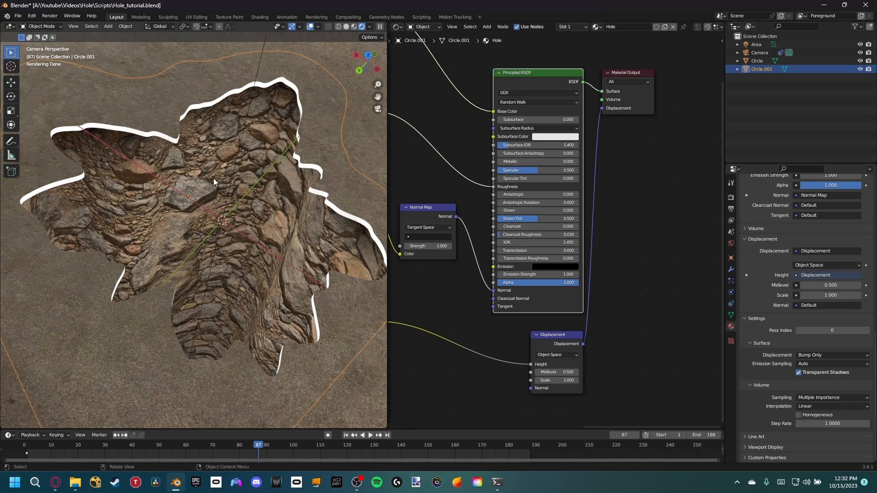
{"action": "left_click", "coordinate": [808, 353]}
{"action": "left_click", "coordinate": [818, 371]}
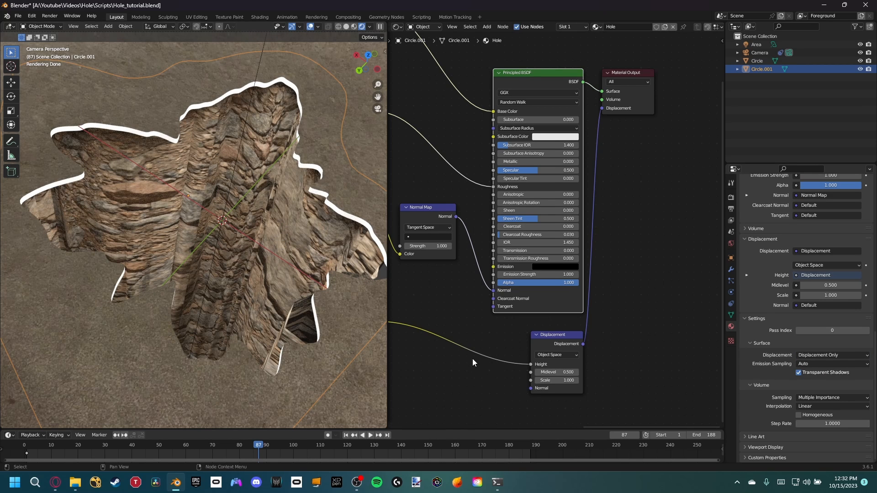
Step: Check the displacement map once more on the hole walls, and reconnect the Principled BSDF to the Material Output
{"action": "middle_click_drag", "start_coordinate": [439, 332], "coordinate": [485, 327]}
{"action": "left_click", "coordinate": [417, 320], "text": "ctrl+shift"}
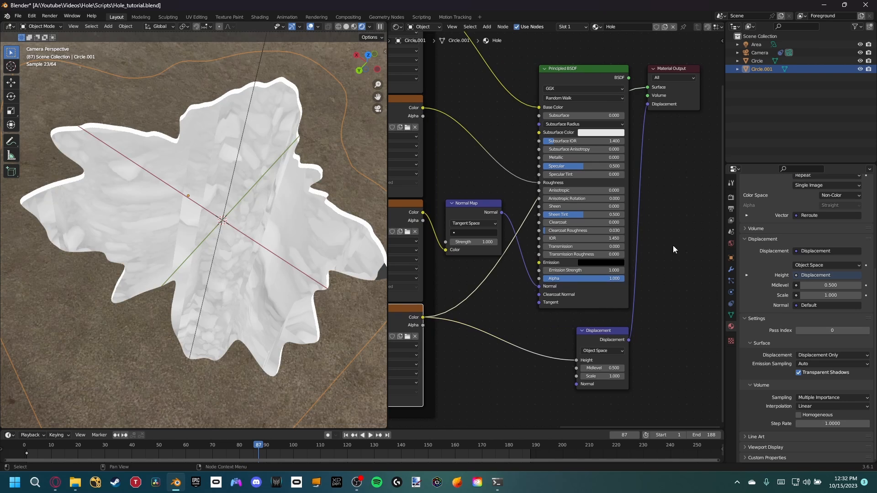
{"action": "left_click", "coordinate": [629, 82], "text": "ctrl+shift"}
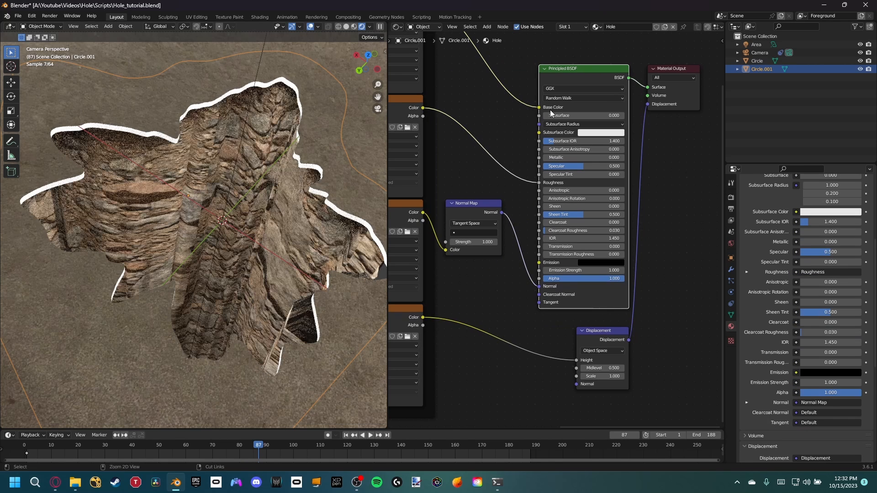
Step: Open the hole mesh in Edit Mode with solid shading and frame its full height in the front view
{"action": "mouse_move", "coordinate": [232, 233]}
{"action": "middle_mouse_down"}
{"action": "mouse_move", "coordinate": [235, 225]}
{"action": "mouse_move", "coordinate": [213, 232]}
{"action": "middle_mouse_up"}
{"action": "key", "text": "z"}
{"action": "left_click", "coordinate": [234, 232]}
{"action": "key", "text": "Tab"}
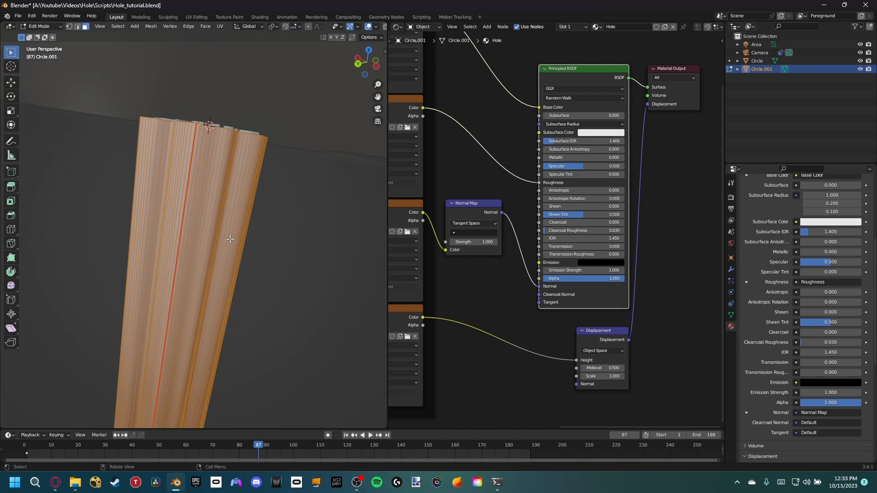
{"action": "middle_click_drag", "start_coordinate": [214, 219], "coordinate": [175, 193]}
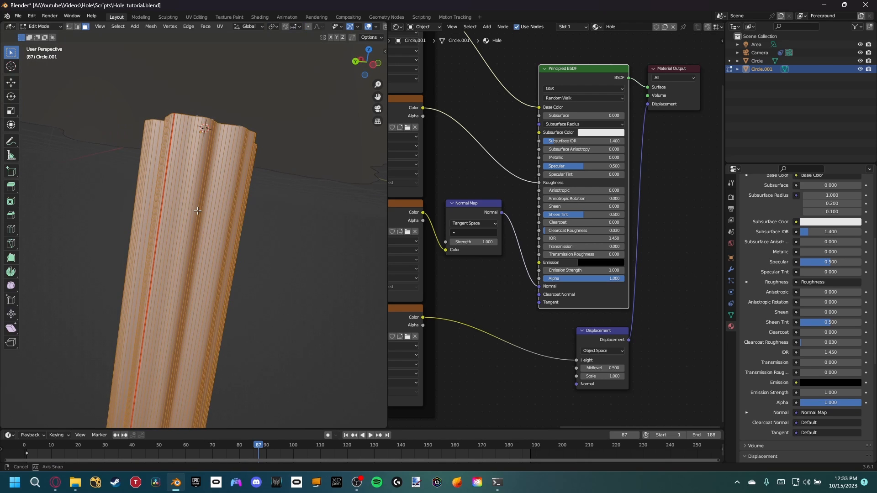
{"action": "middle_click_drag", "start_coordinate": [171, 349], "coordinate": [279, 242], "text": "shift"}
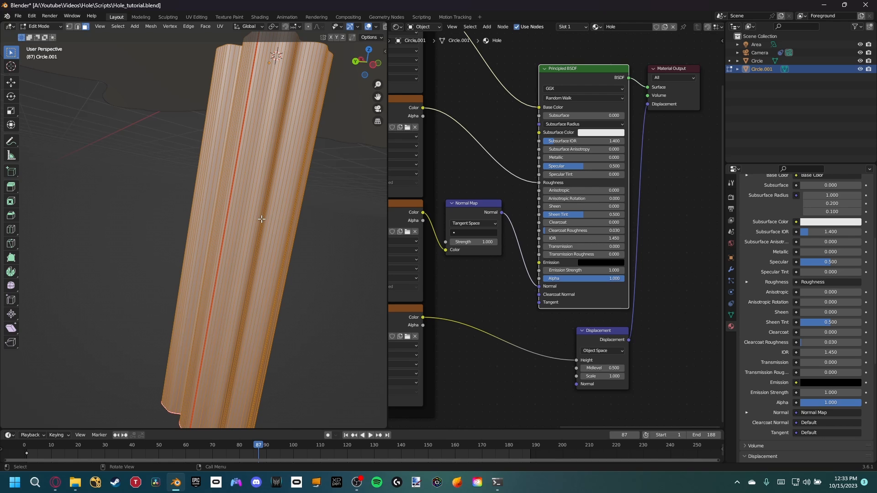
{"action": "middle_click_drag", "start_coordinate": [261, 219], "coordinate": [246, 237]}
{"action": "key", "text": "KP_1"}
{"action": "scroll", "coordinate": [253, 260], "scroll_direction": "down", "scroll_amount": 7}
{"action": "scroll", "coordinate": [251, 261], "scroll_direction": "up", "scroll_amount": 5}
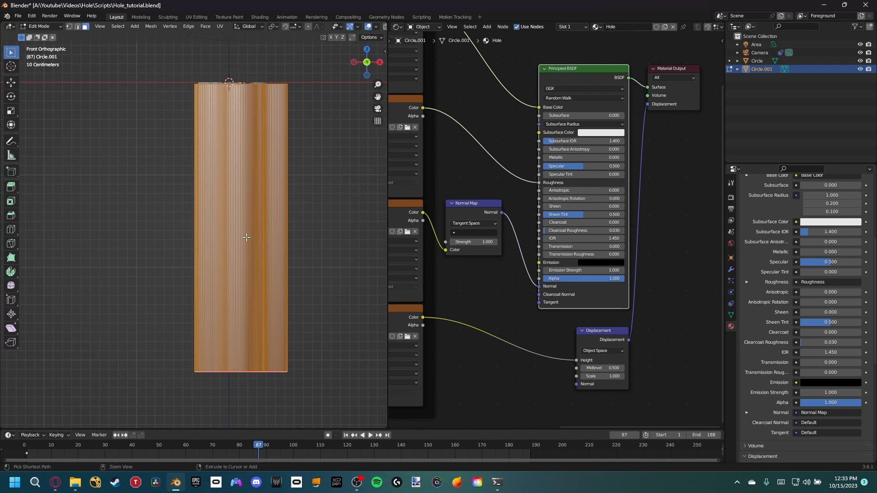
Step: Add about 283 evenly spaced horizontal loop cuts along the full height of the hole walls, without sliding them
{"action": "key", "text": "ctrl+r"}
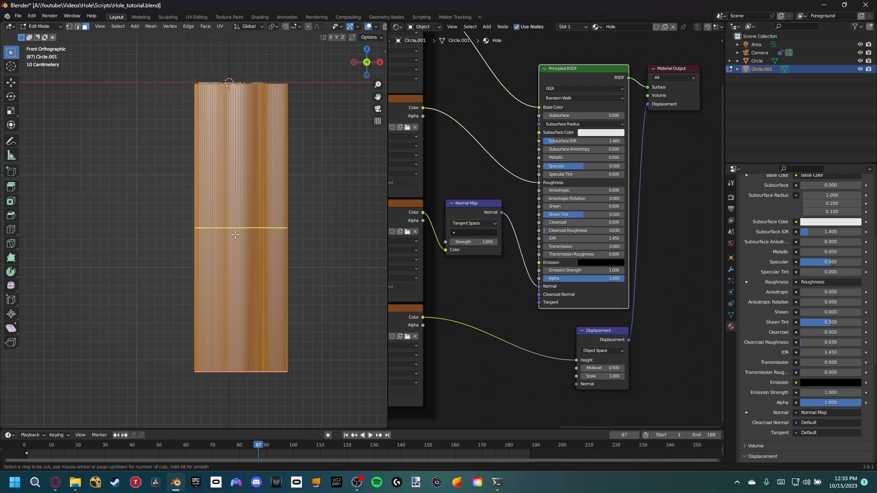
{"action": "scroll", "coordinate": [230, 238], "scroll_direction": "up", "scroll_amount": 20}
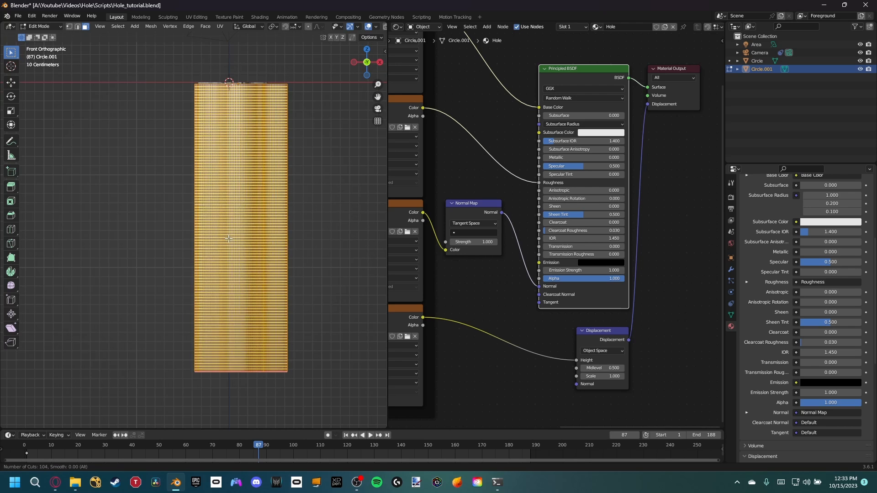
{"action": "scroll", "coordinate": [225, 242], "scroll_direction": "up", "scroll_amount": 20}
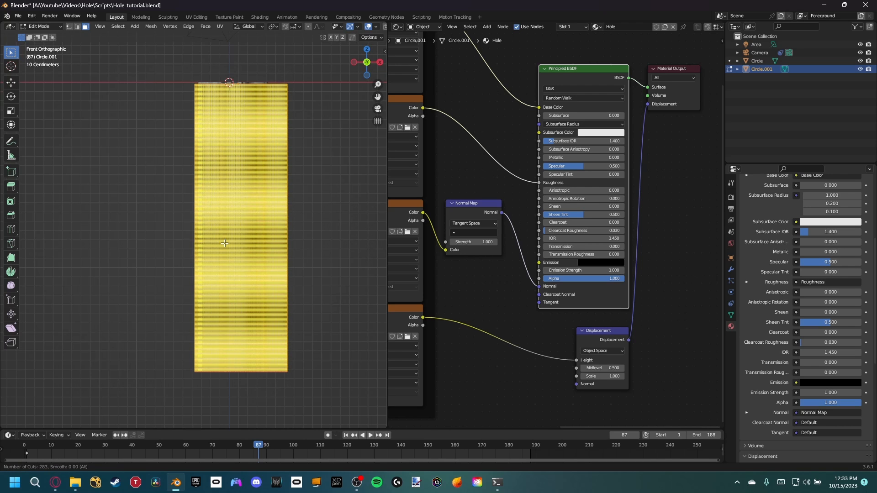
{"action": "left_click", "coordinate": [225, 244]}
{"action": "right_click", "coordinate": [234, 242]}
Step: Check the subdivided walls, and return to Object Mode in the camera view with rendered shading
{"action": "middle_click_drag", "start_coordinate": [260, 207], "coordinate": [250, 119]}
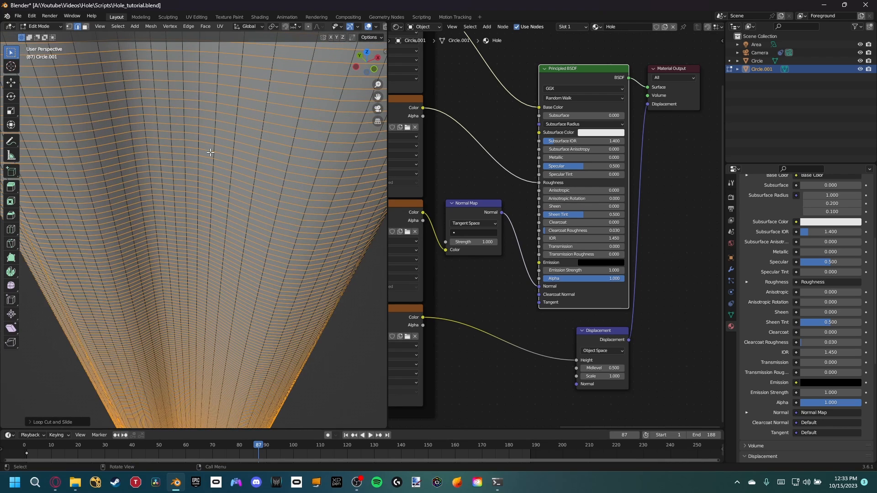
{"action": "middle_click_drag", "start_coordinate": [204, 157], "coordinate": [221, 145]}
{"action": "key", "text": "Tab"}
{"action": "key", "text": "KP_0"}
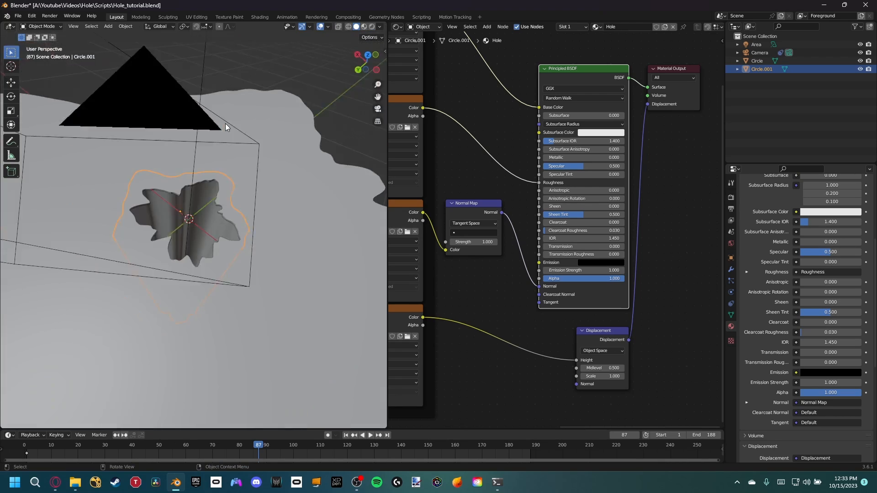
{"action": "key", "text": "z"}
{"action": "left_click", "coordinate": [215, 175]}
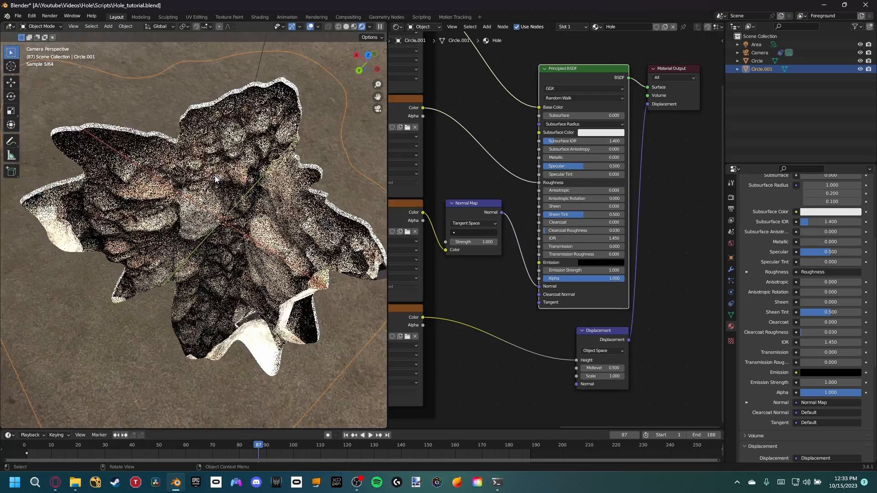
Step: Examine the displaced rocks on the hole's walls and around its rim in the rendered camera view
{"action": "scroll", "coordinate": [225, 184], "scroll_direction": "up", "scroll_amount": 10}
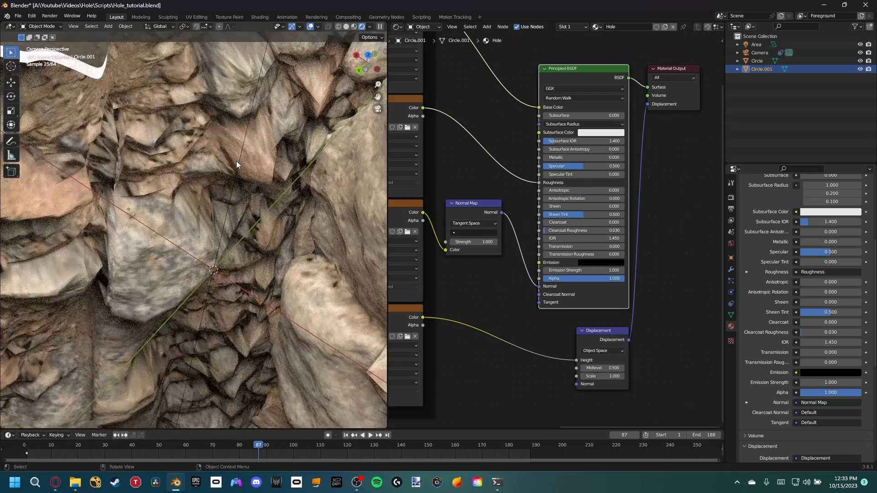
{"action": "scroll", "coordinate": [237, 165], "scroll_direction": "down", "scroll_amount": 4}
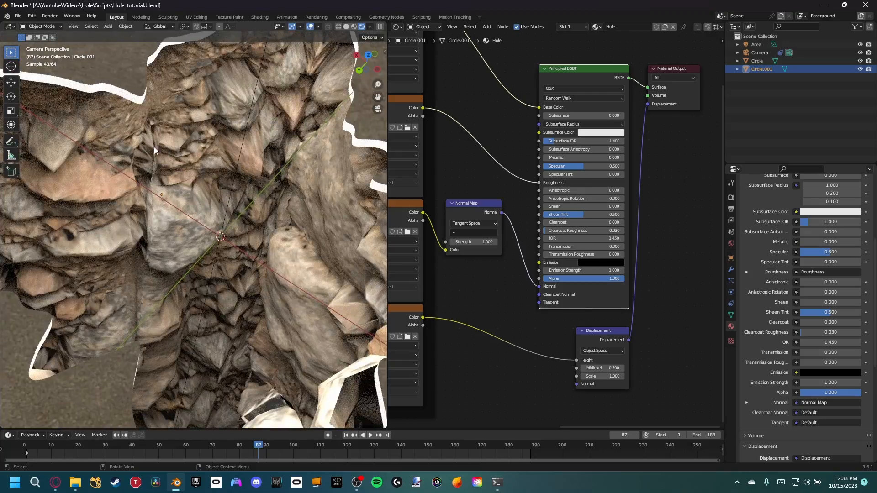
{"action": "scroll", "coordinate": [155, 147], "scroll_direction": "down", "scroll_amount": 1}
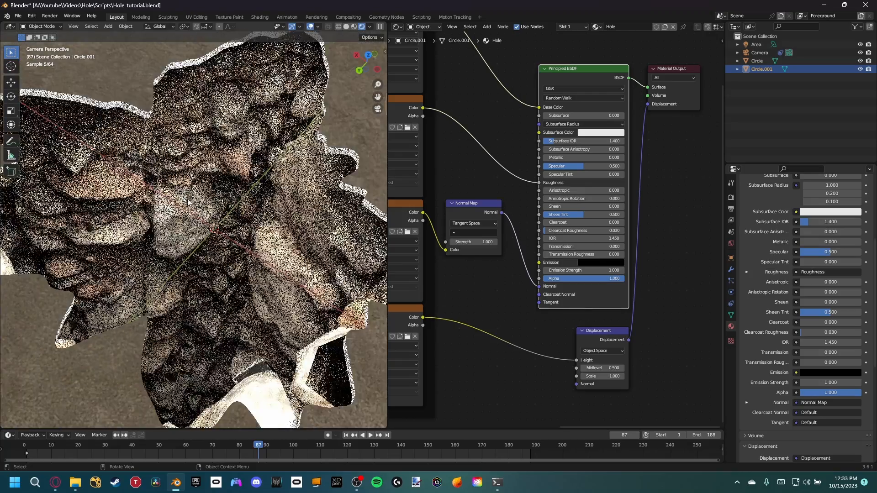
{"action": "middle_click_drag", "start_coordinate": [177, 210], "coordinate": [194, 228], "text": "shift"}
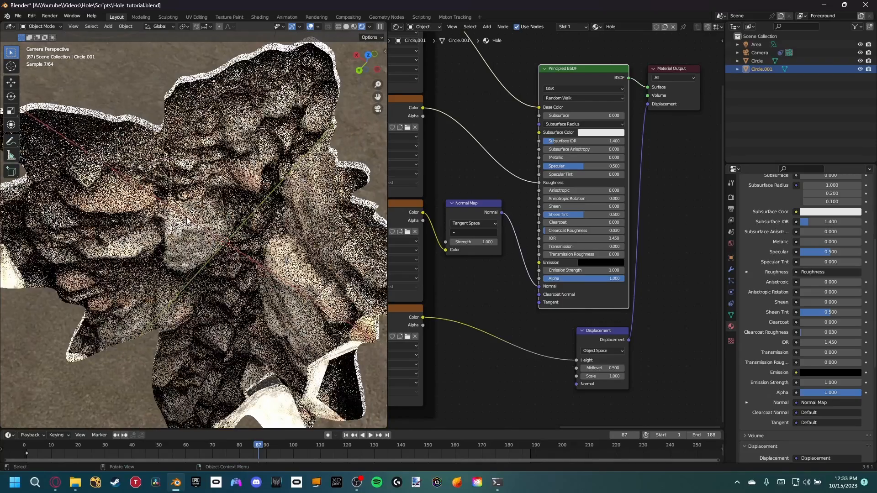
{"action": "scroll", "coordinate": [187, 221], "scroll_direction": "down", "scroll_amount": 1}
{"action": "middle_click_drag", "start_coordinate": [297, 272], "coordinate": [294, 277], "text": "shift"}
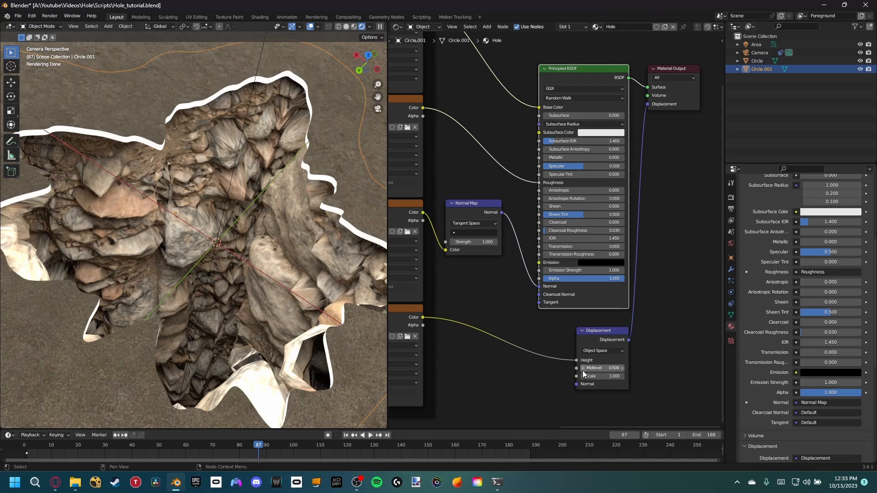
Step: Hide the ground object Circle and view the displaced hole from the top
{"action": "left_click", "coordinate": [331, 134]}
{"action": "key", "text": "h"}
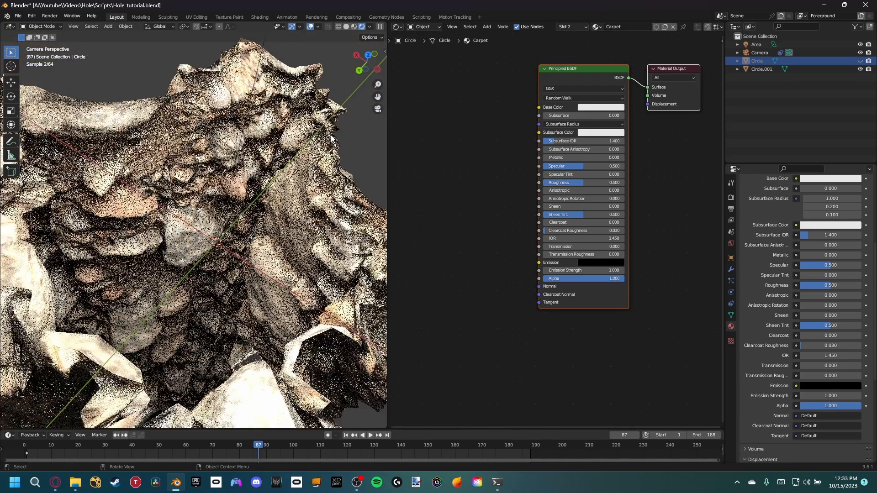
{"action": "key", "text": "KP_7"}
{"action": "scroll", "coordinate": [287, 188], "scroll_direction": "down", "scroll_amount": 5}
{"action": "middle_click_drag", "start_coordinate": [285, 187], "coordinate": [199, 244], "text": "shift"}
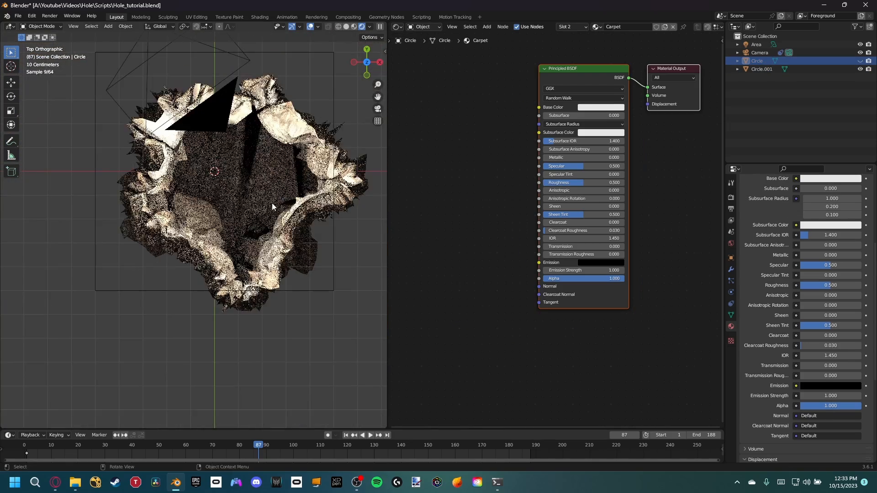
Step: Select the hole mesh and compare its displaced rim with the original outline up close
{"action": "left_click", "coordinate": [325, 195]}
{"action": "middle_click_drag", "start_coordinate": [325, 195], "coordinate": [320, 209], "text": "shift"}
{"action": "scroll", "coordinate": [326, 205], "scroll_direction": "up", "scroll_amount": 3}
{"action": "scroll", "coordinate": [325, 208], "scroll_direction": "up", "scroll_amount": 1}
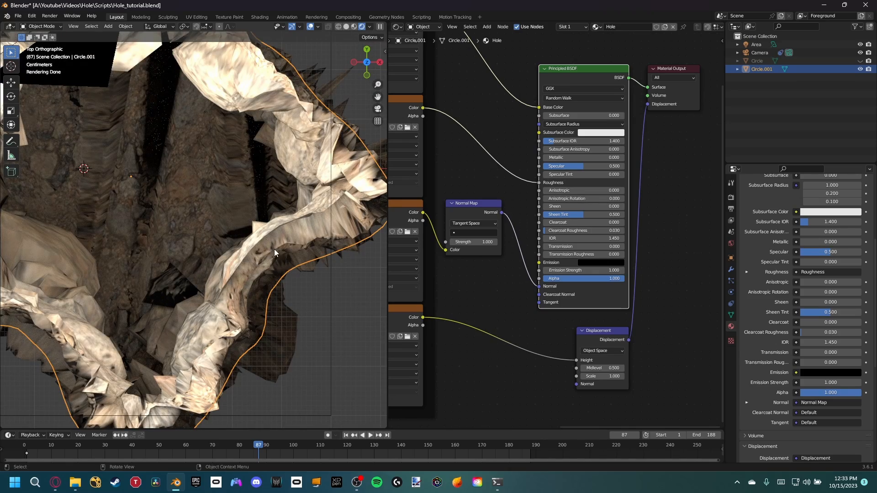
{"action": "middle_click_drag", "start_coordinate": [232, 243], "coordinate": [312, 253], "text": "shift"}
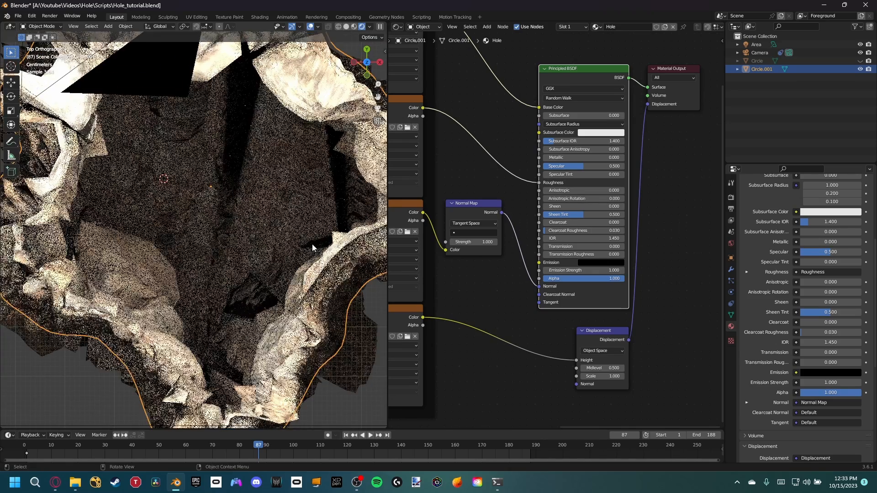
Step: Set the Displacement node's Midlevel to 0.600
{"action": "left_click_drag", "start_coordinate": [586, 370], "coordinate": [565, 370]}
{"action": "left_click", "coordinate": [623, 368]}
{"action": "left_click", "coordinate": [624, 368]}
{"action": "left_click", "coordinate": [623, 368]}
{"action": "left_click", "coordinate": [623, 368]}
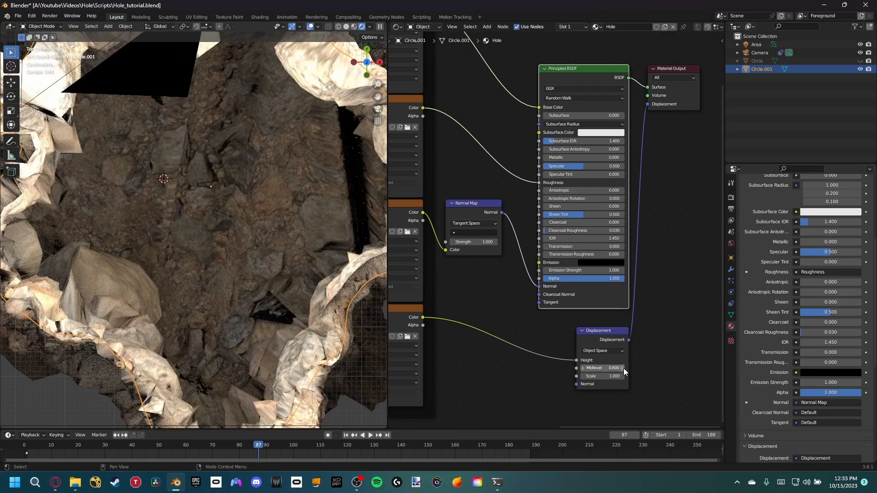
Step: Set the Displacement node's Midlevel to 0.700 and unhide the ground object in the camera view
{"action": "middle_click_drag", "start_coordinate": [304, 320], "coordinate": [265, 313], "text": "shift"}
{"action": "scroll", "coordinate": [265, 313], "scroll_direction": "down", "scroll_amount": 4}
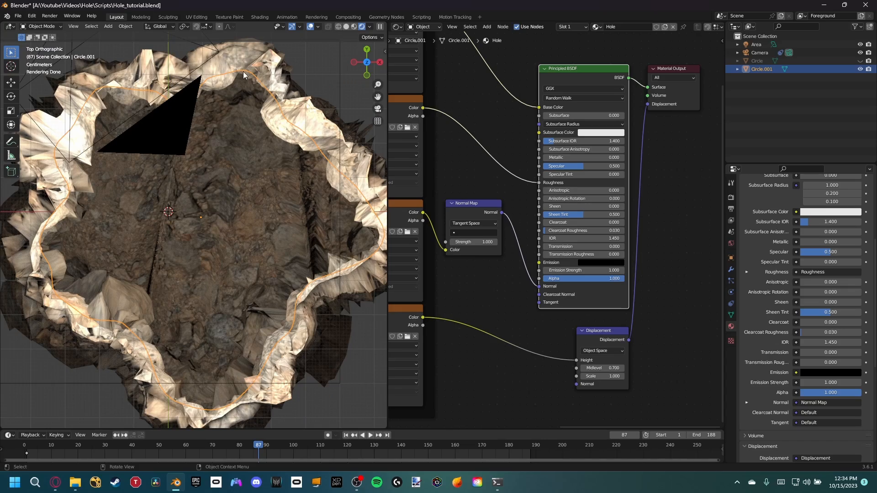
{"action": "key", "text": "KP_0"}
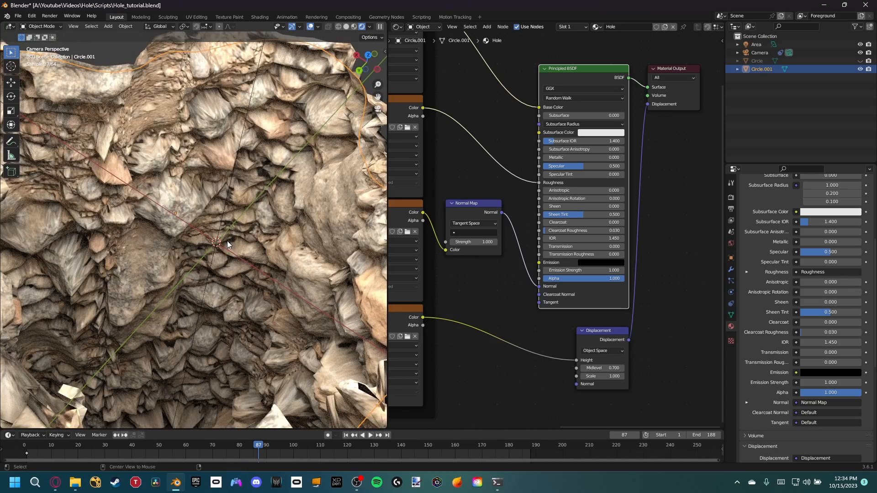
{"action": "key", "text": "alt+h"}
{"action": "scroll", "coordinate": [233, 238], "scroll_direction": "down", "scroll_amount": 1}
{"action": "middle_click_drag", "start_coordinate": [247, 234], "coordinate": [248, 267], "text": "shift"}
{"action": "scroll", "coordinate": [248, 267], "scroll_direction": "up", "scroll_amount": 2}
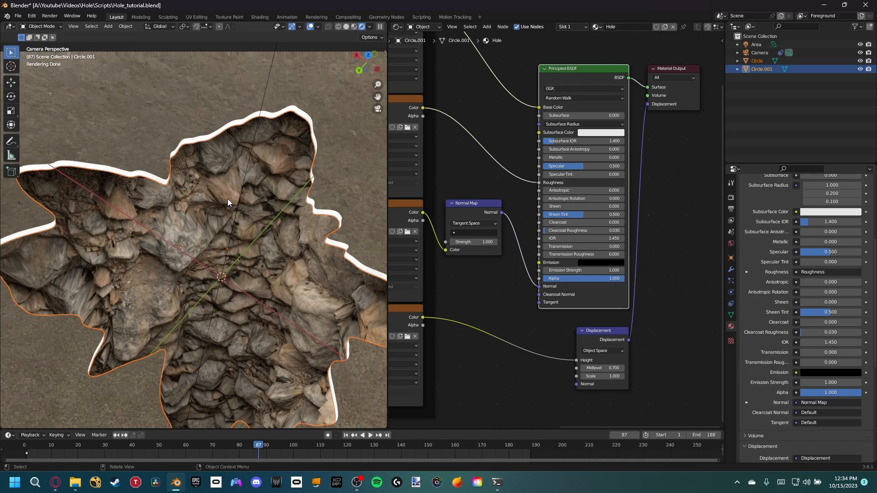
Step: Set the Displacement node's Scale to 0.300 and inspect the rock walls up close
{"action": "left_click", "coordinate": [582, 376]}
{"action": "left_click", "coordinate": [582, 377]}
{"action": "left_click", "coordinate": [582, 376]}
{"action": "left_click", "coordinate": [582, 377]}
{"action": "left_click", "coordinate": [582, 377]}
{"action": "left_click", "coordinate": [582, 376]}
{"action": "left_click", "coordinate": [581, 376]}
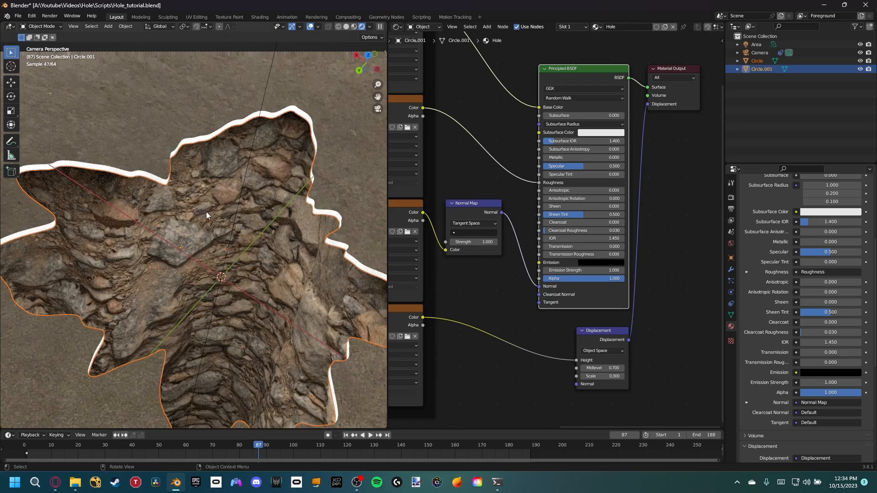
{"action": "middle_click_drag", "start_coordinate": [237, 231], "coordinate": [258, 226], "text": "shift"}
{"action": "scroll", "coordinate": [258, 222], "scroll_direction": "up", "scroll_amount": 4}
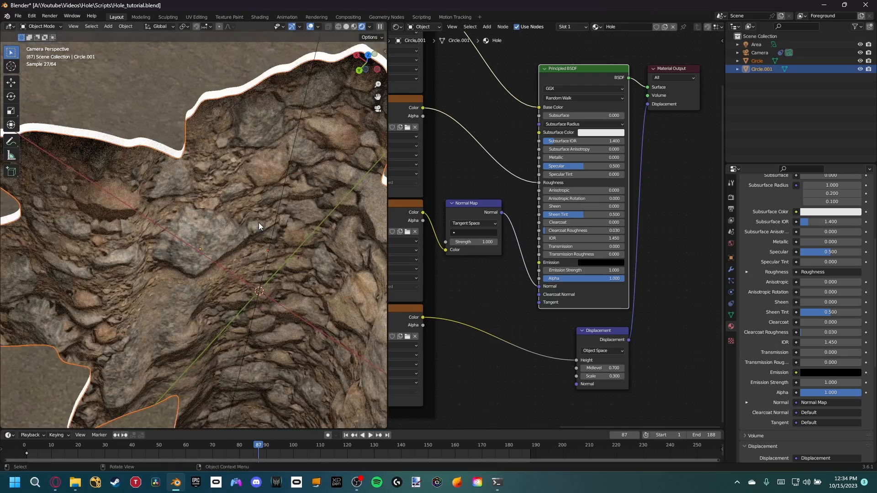
{"action": "scroll", "coordinate": [258, 223], "scroll_direction": "down", "scroll_amount": 4}
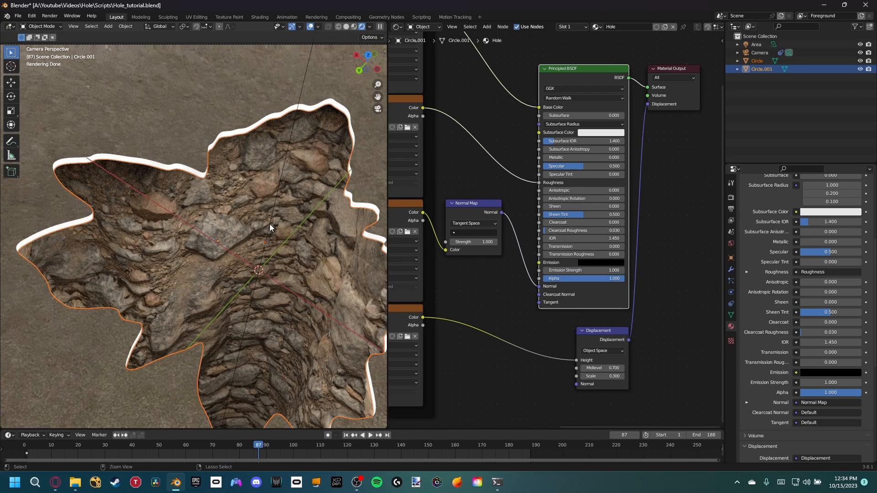
Step: Save the file and render the current frame to examine the displaced hole at full size
{"action": "key", "text": "ctrl+s"}
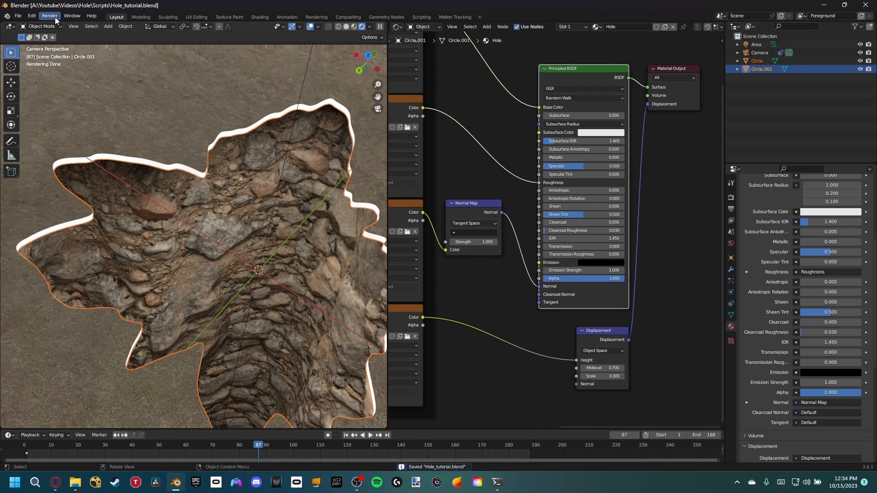
{"action": "left_click", "coordinate": [49, 15]}
{"action": "left_click", "coordinate": [60, 25]}
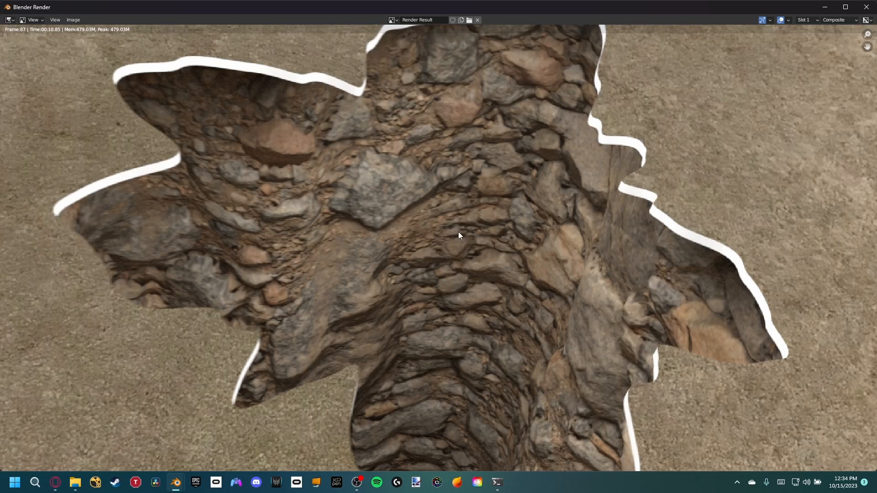
{"action": "mouse_move", "coordinate": [459, 231]}
{"action": "middle_mouse_down"}
{"action": "mouse_move", "coordinate": [448, 226]}
{"action": "mouse_move", "coordinate": [451, 233]}
{"action": "middle_mouse_up"}
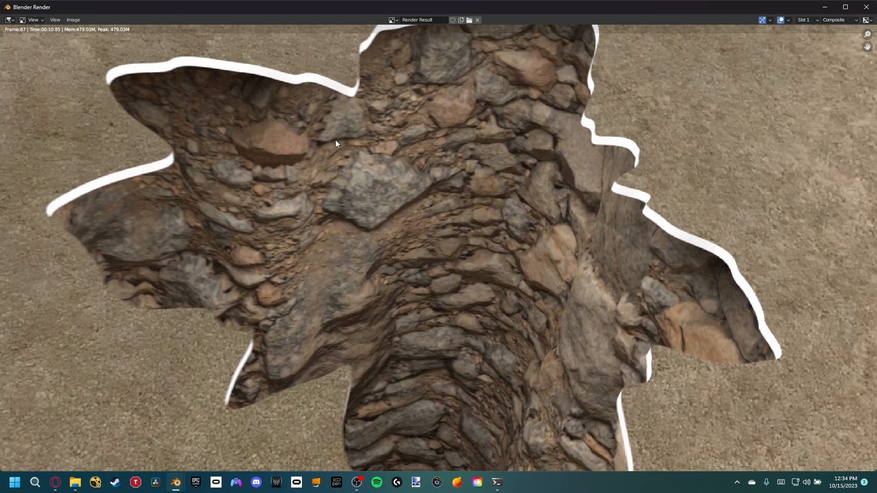
{"action": "middle_click_drag", "start_coordinate": [460, 316], "coordinate": [470, 229]}
{"action": "scroll", "coordinate": [469, 230], "scroll_direction": "down", "scroll_amount": 1}
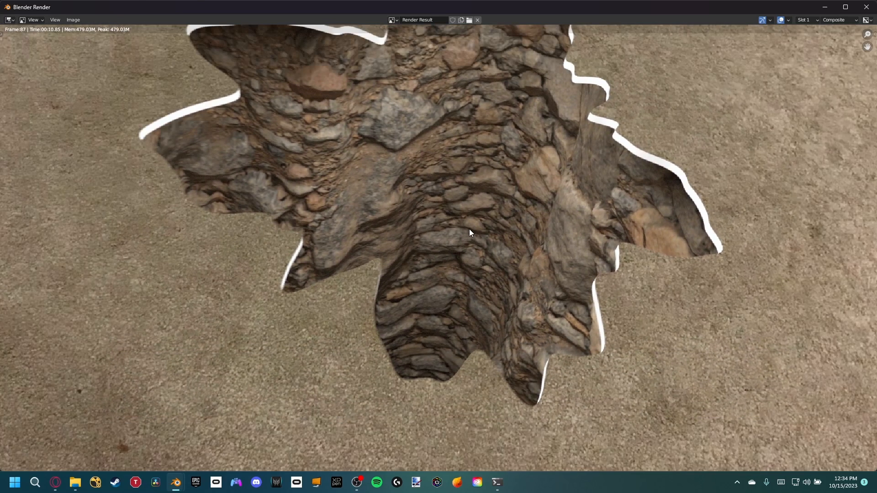
{"action": "middle_click_drag", "start_coordinate": [442, 179], "coordinate": [477, 220]}
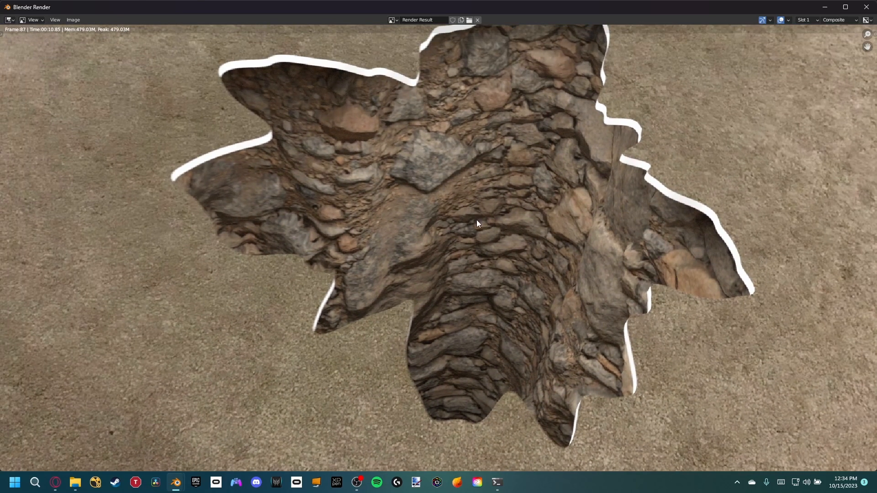
{"action": "left_click", "coordinate": [866, 7]}
Step: Select only the hole mesh and look up the Subdivision Surface option among its available modifiers
{"action": "middle_click_drag", "start_coordinate": [305, 283], "coordinate": [286, 248], "text": "shift"}
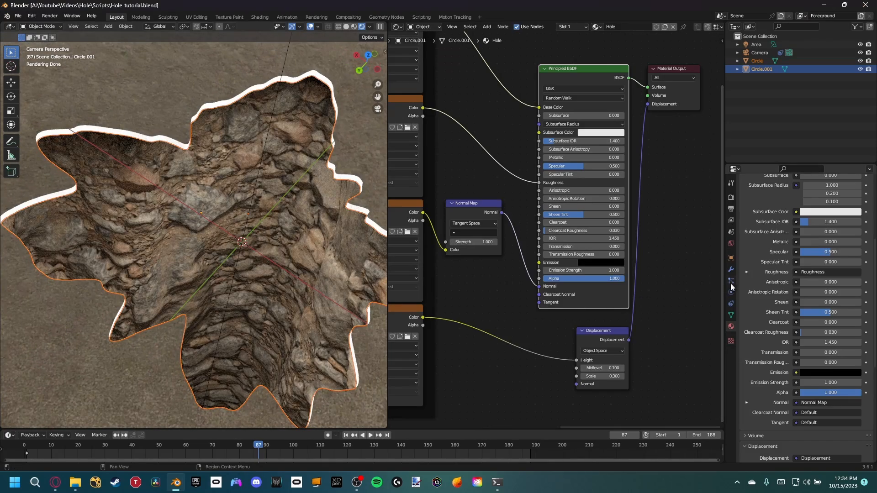
{"action": "left_click", "coordinate": [731, 269]}
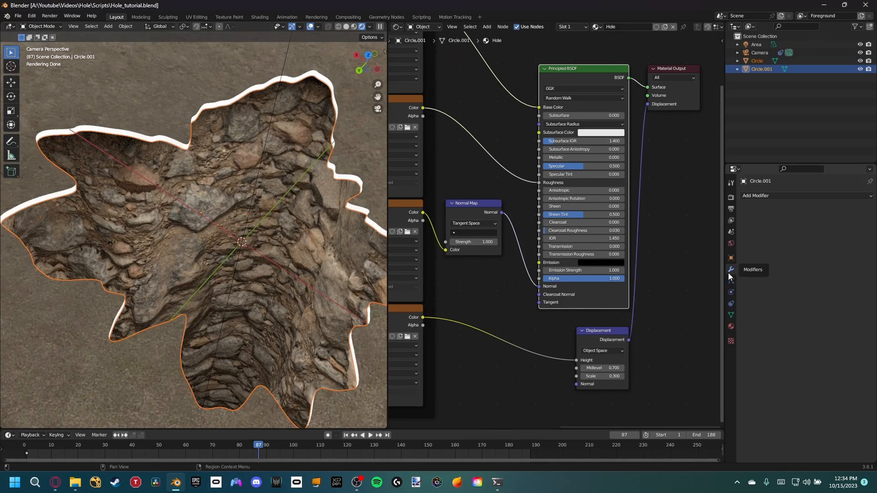
{"action": "left_click", "coordinate": [307, 210]}
{"action": "left_click", "coordinate": [753, 196]}
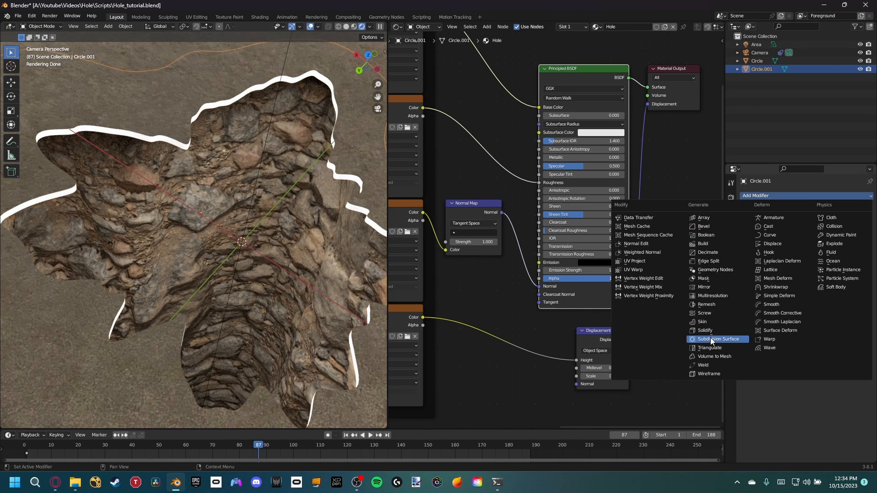
{"action": "left_click", "coordinate": [782, 197]}
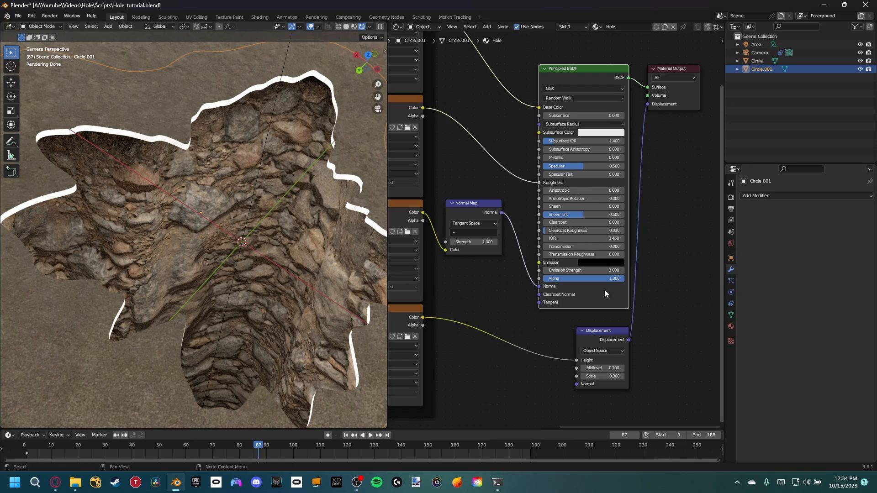
{"action": "scroll", "coordinate": [277, 258], "scroll_direction": "down", "scroll_amount": 3}
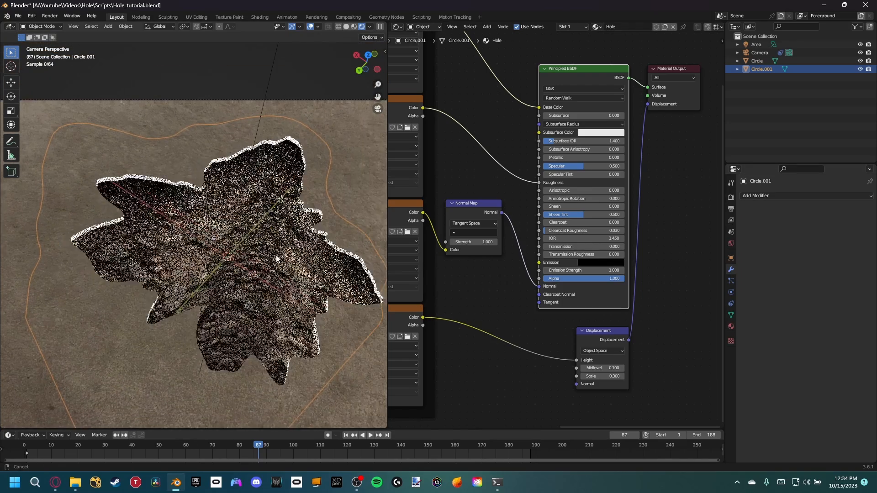
{"action": "scroll", "coordinate": [277, 258], "scroll_direction": "up", "scroll_amount": 2}
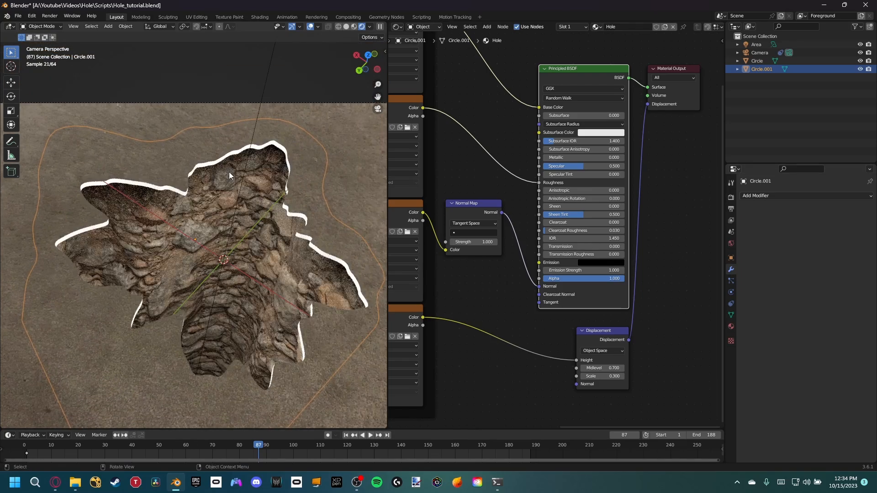
Step: Select the ground object Circle and show the settings of its Carpet material
{"action": "left_click", "coordinate": [168, 193]}
{"action": "scroll", "coordinate": [171, 195], "scroll_direction": "up", "scroll_amount": 2}
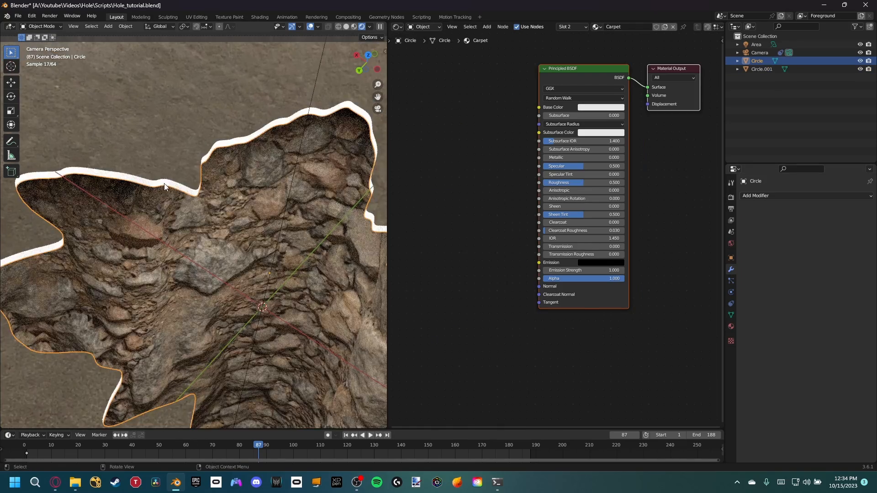
{"action": "middle_click_drag", "start_coordinate": [237, 278], "coordinate": [232, 237], "text": "shift"}
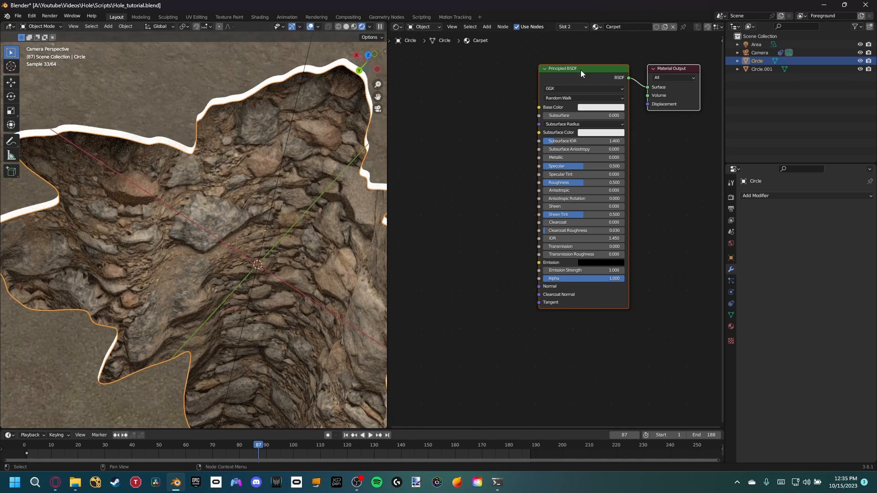
{"action": "scroll", "coordinate": [689, 26], "scroll_direction": "down", "scroll_amount": 2}
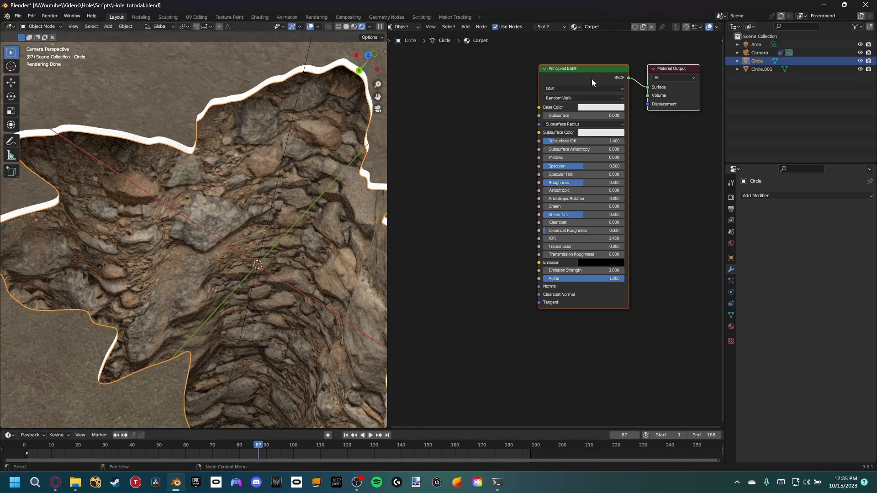
{"action": "left_click", "coordinate": [730, 326]}
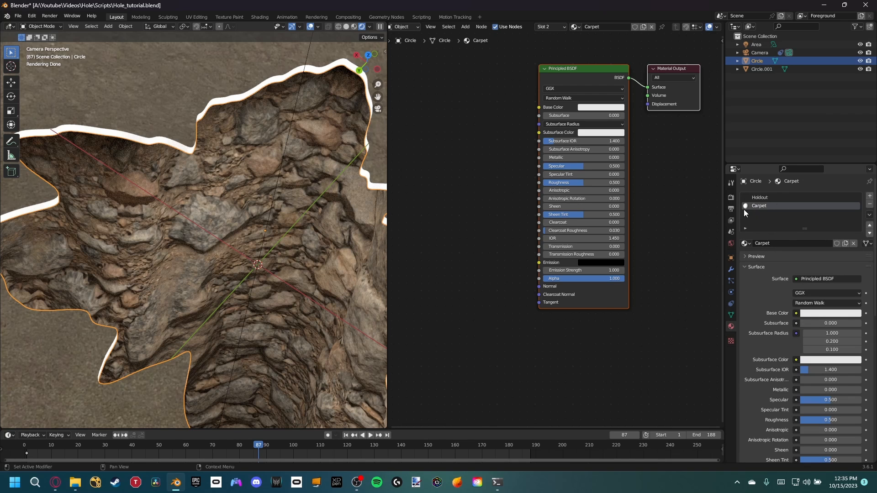
Step: Add an Image Texture node beside the Principled BSDF in the Carpet material
{"action": "middle_click_drag", "start_coordinate": [473, 235], "coordinate": [477, 254]}
{"action": "left_click", "coordinate": [473, 224]}
{"action": "key", "text": "shift+a"}
{"action": "left_click", "coordinate": [473, 225]}
{"action": "type", "text": "image"}
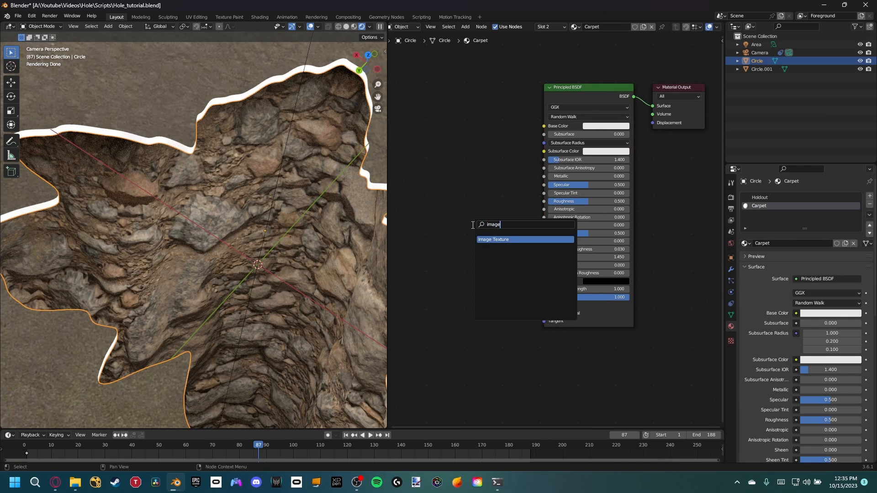
{"action": "key", "text": "Return"}
{"action": "left_click", "coordinate": [421, 128]}
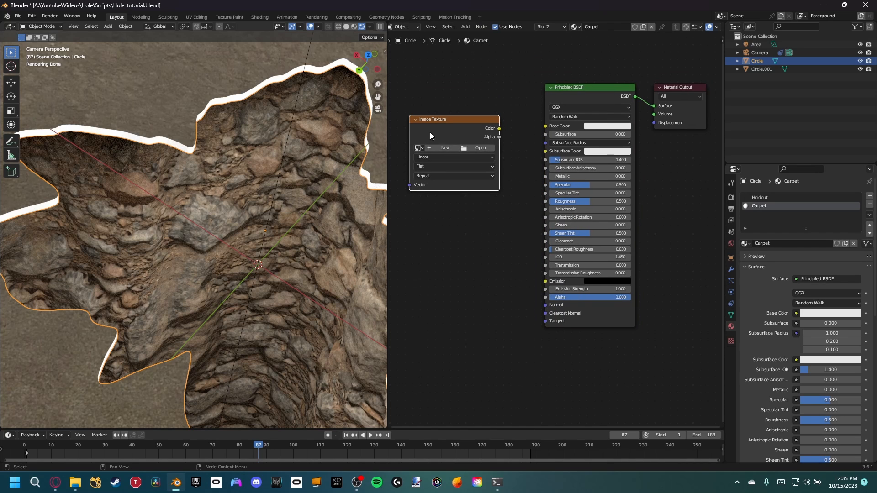
Step: Load all Hole_footage frames from the Image_Sequence folder into the Image Texture and connect its Color to the Base Color
{"action": "left_click", "coordinate": [471, 148]}
{"action": "scroll", "coordinate": [564, 237], "scroll_direction": "down", "scroll_amount": 2}
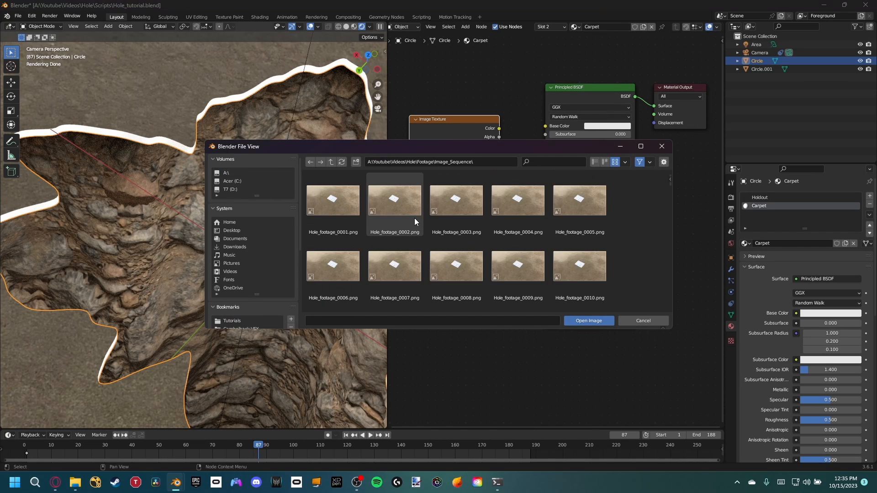
{"action": "key", "text": "a"}
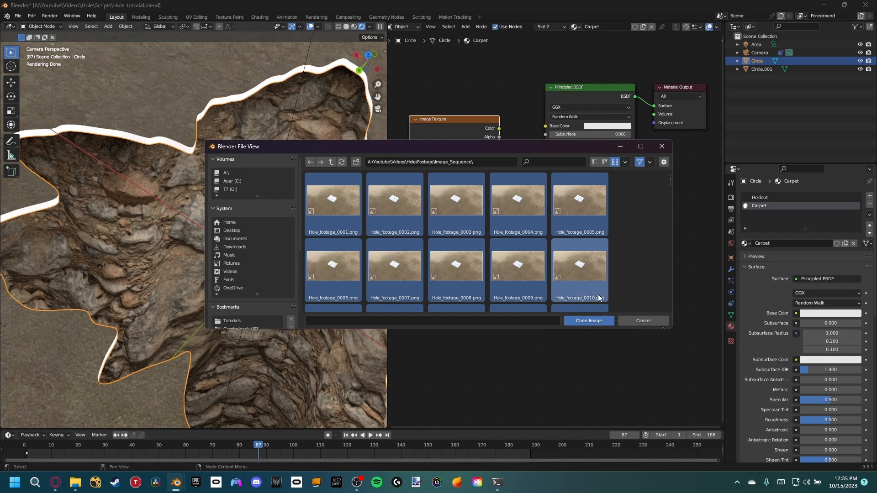
{"action": "left_click", "coordinate": [604, 318]}
{"action": "left_click_drag", "start_coordinate": [499, 128], "coordinate": [546, 126]}
{"action": "middle_click_drag", "start_coordinate": [517, 212], "coordinate": [685, 225]}
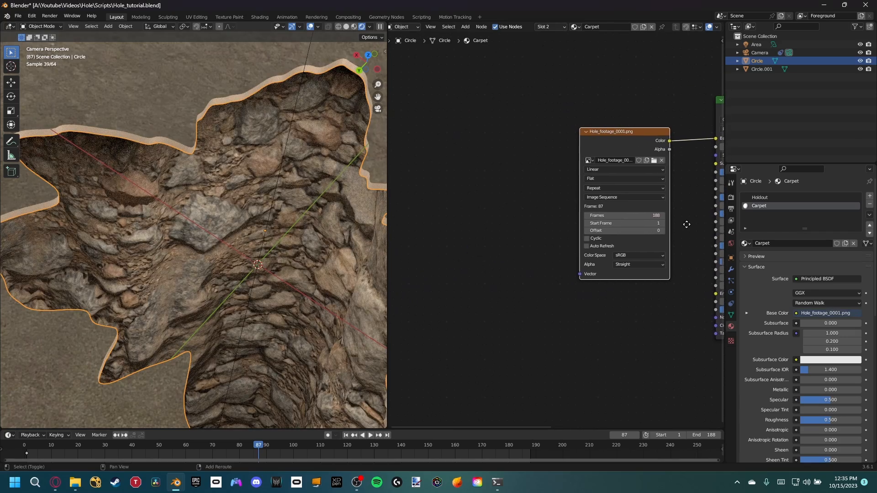
Step: Unwrap the entire ground mesh with Project from View in the camera view
{"action": "scroll", "coordinate": [292, 202], "scroll_direction": "down", "scroll_amount": 4}
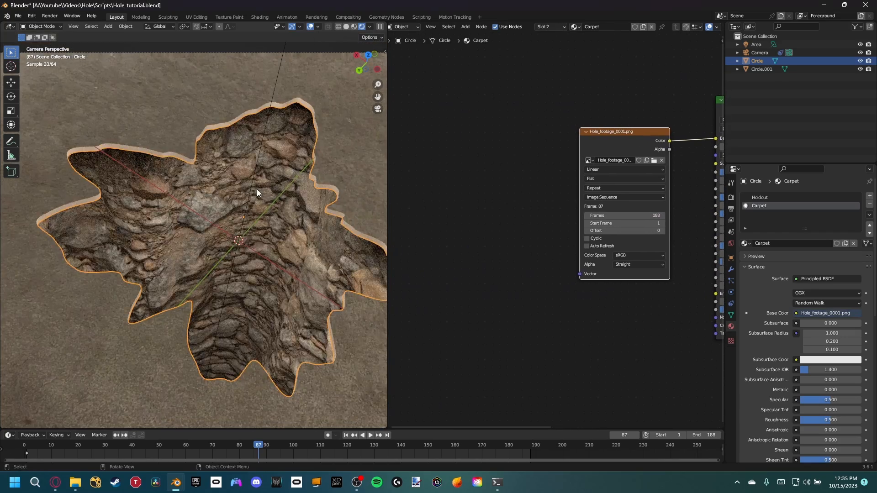
{"action": "key", "text": "Tab"}
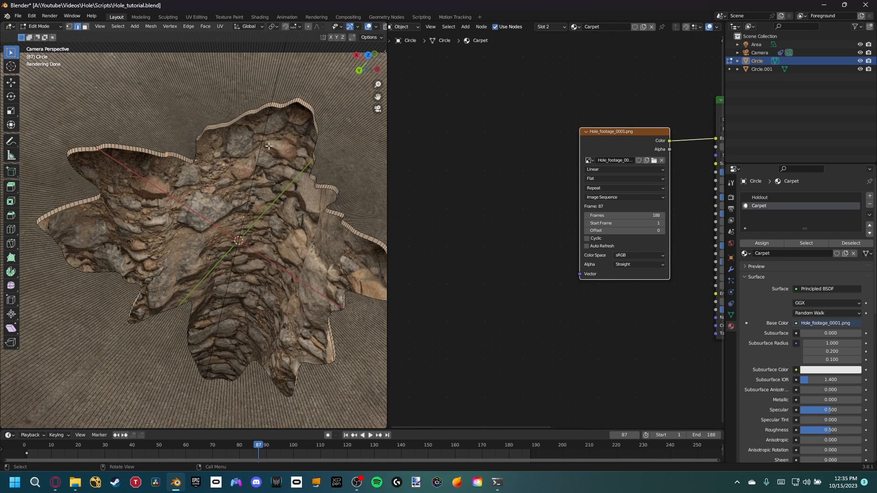
{"action": "key", "text": "a"}
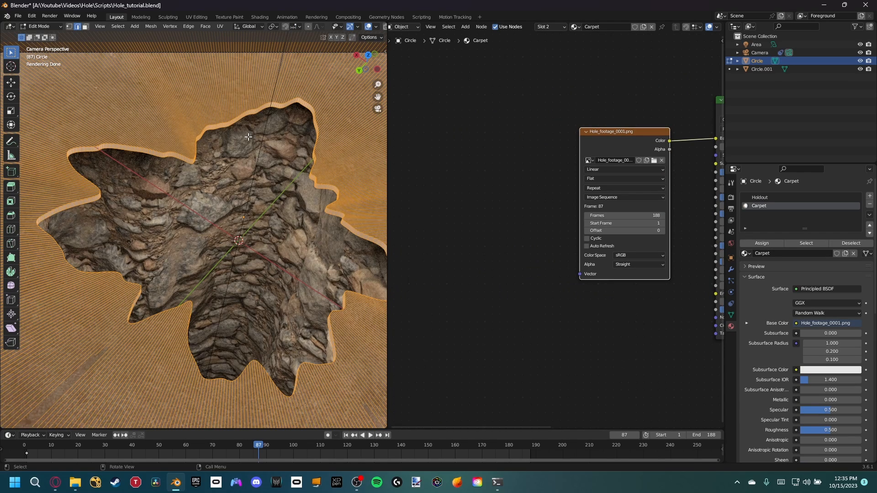
{"action": "key", "text": "u"}
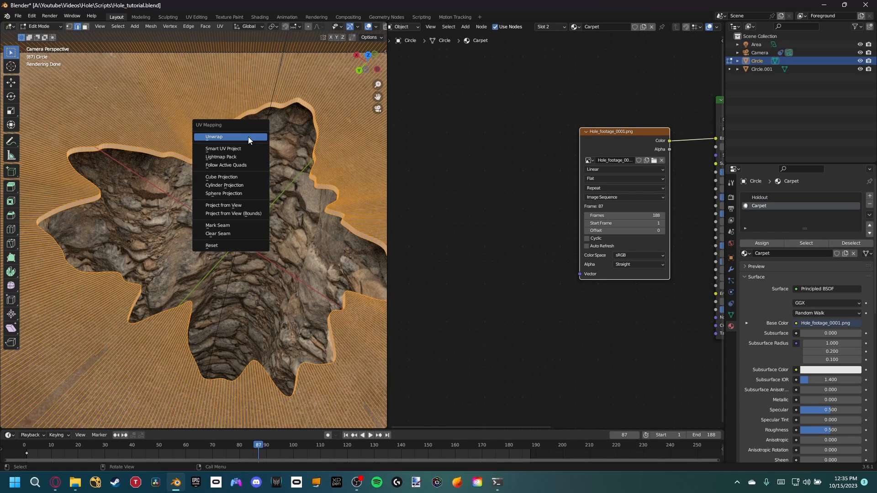
{"action": "left_click", "coordinate": [221, 205]}
{"action": "key", "text": "Tab"}
Step: Examine the projected carpet footage on the hole's rim up close
{"action": "scroll", "coordinate": [254, 161], "scroll_direction": "up", "scroll_amount": 4}
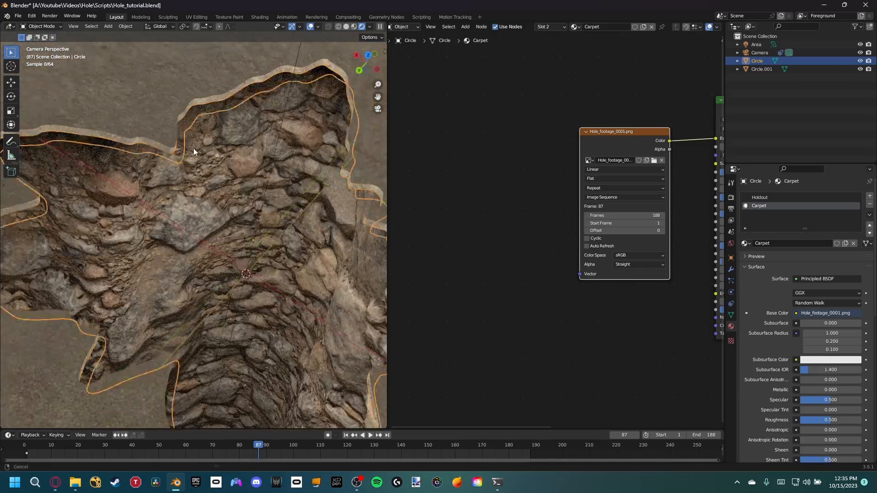
{"action": "scroll", "coordinate": [182, 137], "scroll_direction": "up", "scroll_amount": 5}
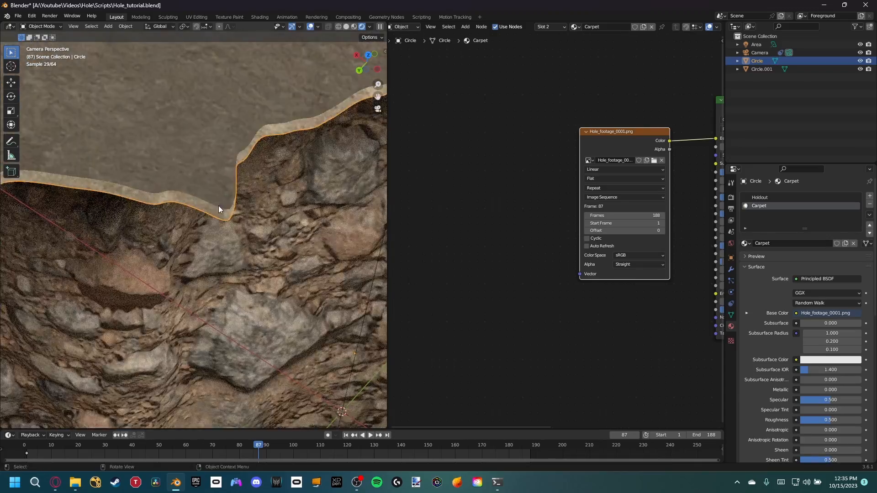
{"action": "middle_click_drag", "start_coordinate": [233, 365], "coordinate": [264, 320]}
{"action": "scroll", "coordinate": [266, 224], "scroll_direction": "up", "scroll_amount": 8}
{"action": "middle_click_drag", "start_coordinate": [159, 137], "coordinate": [207, 240]}
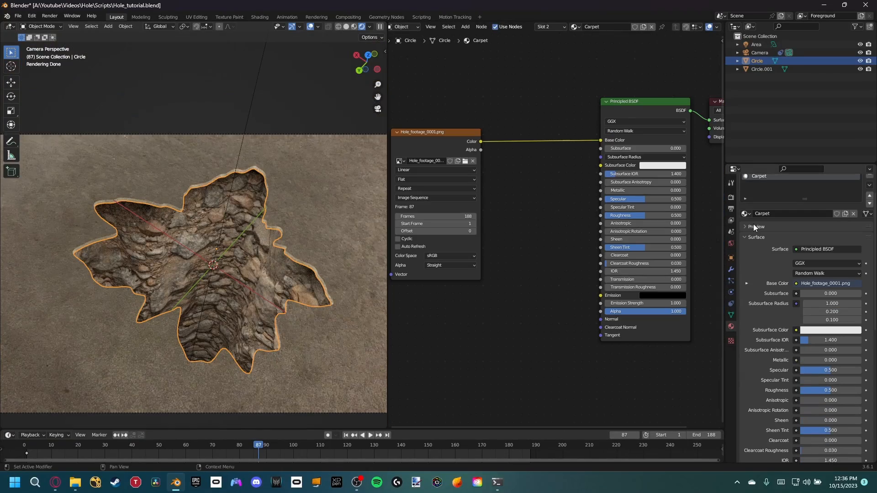
Step: Select the Camera and show its Background Images settings
{"action": "left_click", "coordinate": [758, 51]}
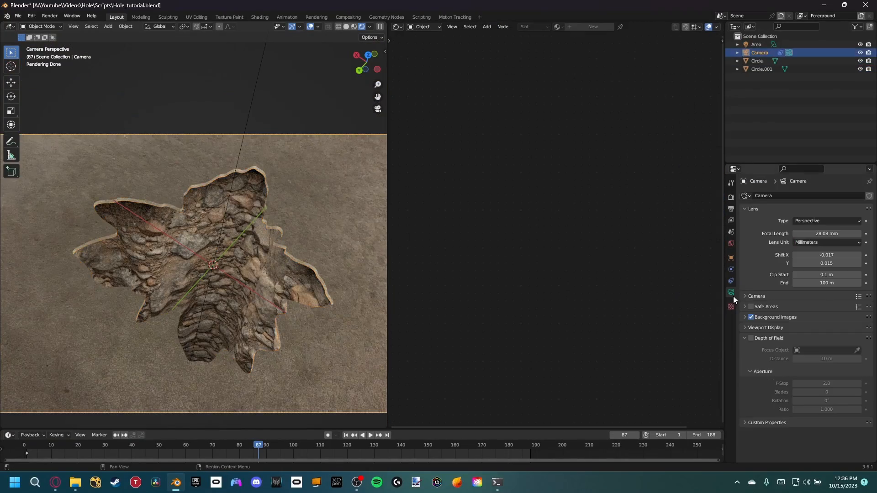
{"action": "left_click", "coordinate": [744, 317]}
{"action": "scroll", "coordinate": [826, 407], "scroll_direction": "down", "scroll_amount": 5}
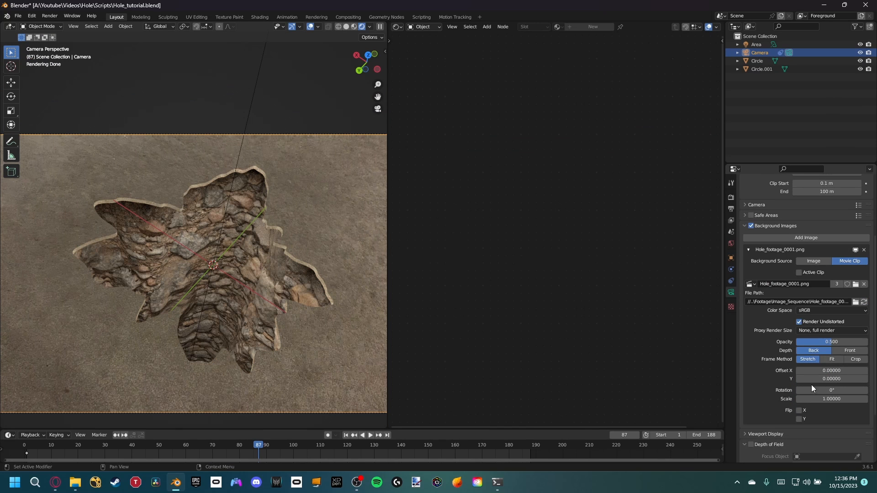
Step: Set the camera background footage's opacity to 1.000
{"action": "left_click_drag", "start_coordinate": [818, 343], "coordinate": [868, 343]}
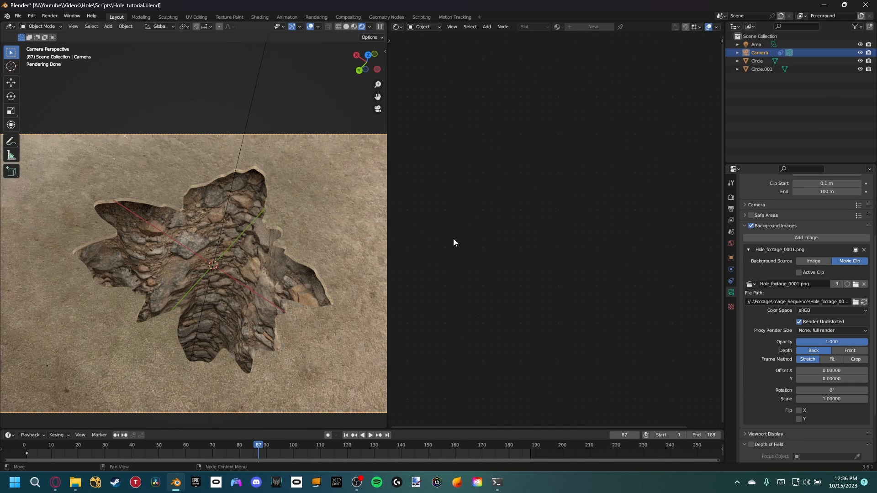
{"action": "scroll", "coordinate": [230, 267], "scroll_direction": "up", "scroll_amount": 3}
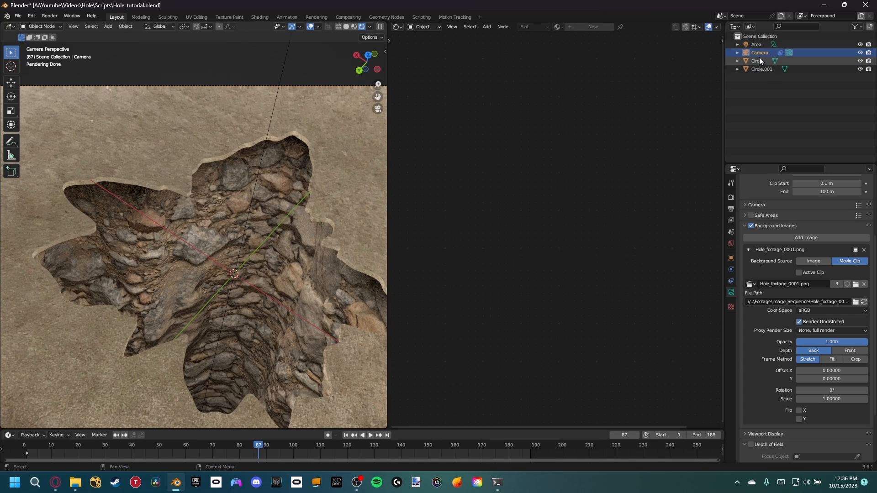
Step: In the Carpet material of Circle, insert a Gamma node between the footage texture and Base Color, with Gamma set to 1.500
{"action": "left_click", "coordinate": [757, 62]}
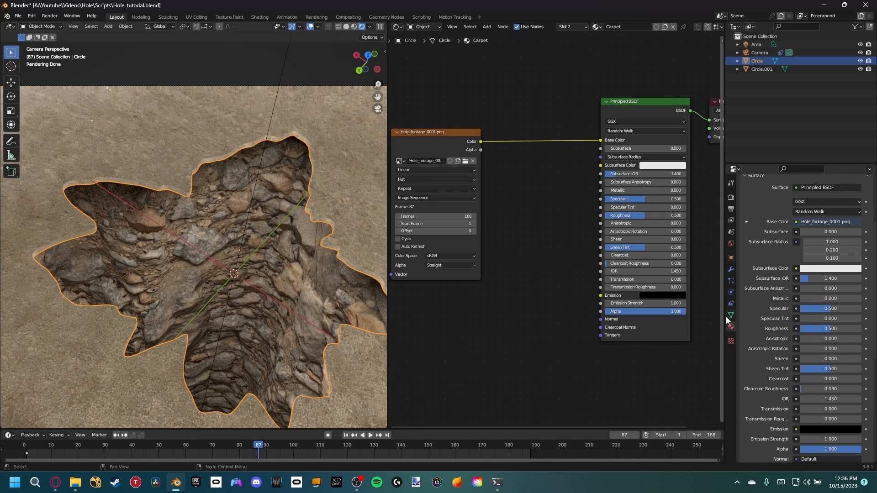
{"action": "middle_click_drag", "start_coordinate": [521, 221], "coordinate": [552, 257]}
{"action": "key", "text": "shift+a"}
{"action": "left_click", "coordinate": [551, 254]}
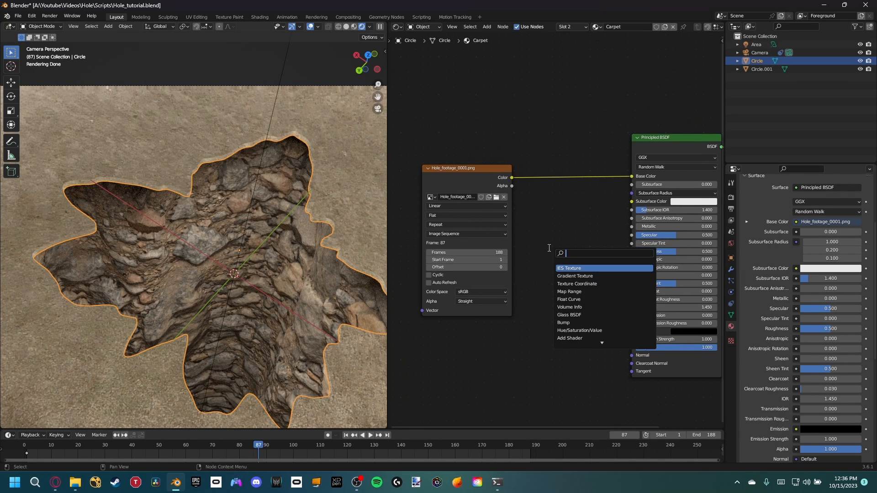
{"action": "type", "text": "gam"}
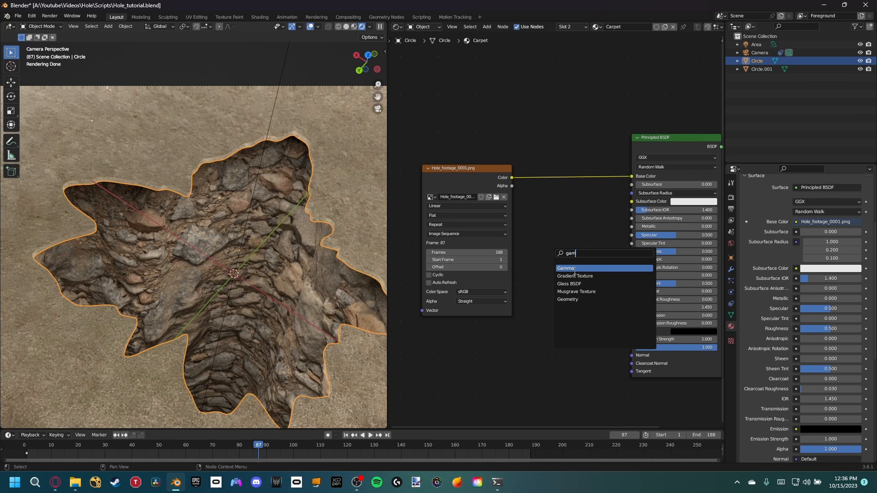
{"action": "left_click", "coordinate": [575, 268]}
{"action": "left_click", "coordinate": [568, 195]}
{"action": "left_click", "coordinate": [592, 202]}
{"action": "left_click", "coordinate": [592, 201]}
{"action": "left_click", "coordinate": [591, 202]}
{"action": "left_click", "coordinate": [592, 202]}
{"action": "left_click", "coordinate": [592, 201]}
Step: Examine how the rim blends into the surrounding carpet footage, up close and from further out
{"action": "scroll", "coordinate": [125, 183], "scroll_direction": "up", "scroll_amount": 5}
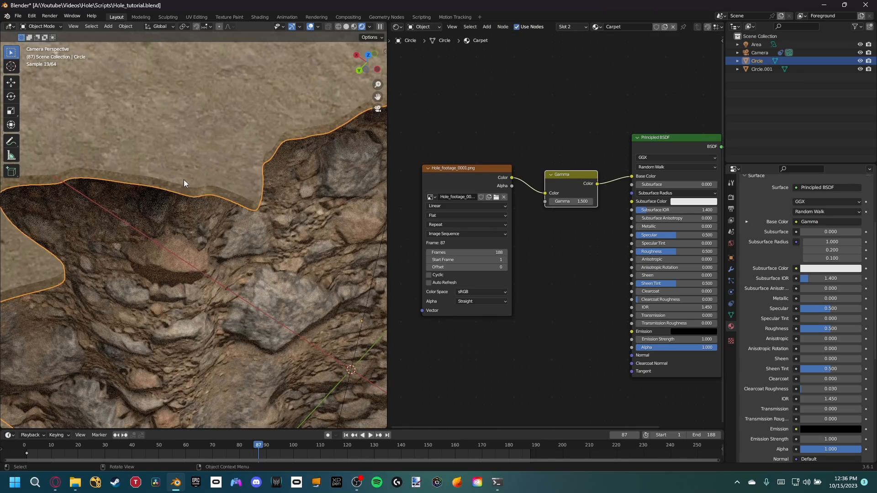
{"action": "scroll", "coordinate": [183, 192], "scroll_direction": "down", "scroll_amount": 5}
{"action": "scroll", "coordinate": [262, 216], "scroll_direction": "up", "scroll_amount": 1}
{"action": "scroll", "coordinate": [228, 204], "scroll_direction": "down", "scroll_amount": 1}
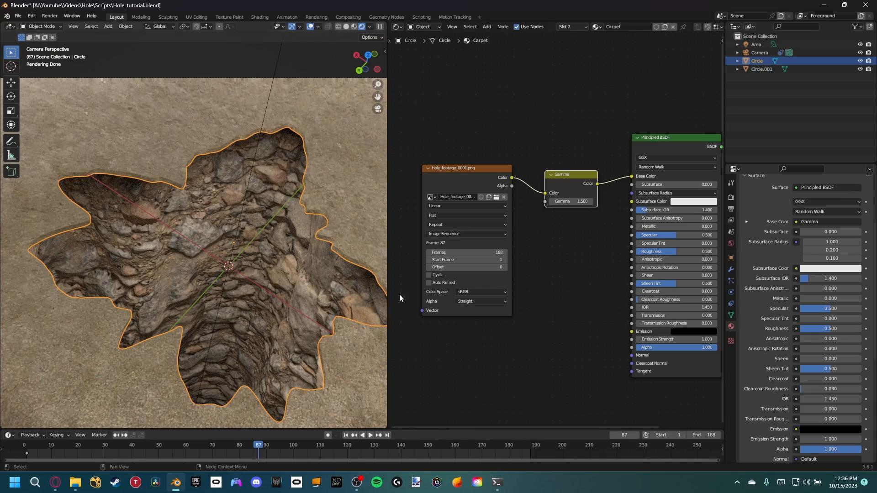
{"action": "scroll", "coordinate": [245, 258], "scroll_direction": "down", "scroll_amount": 3}
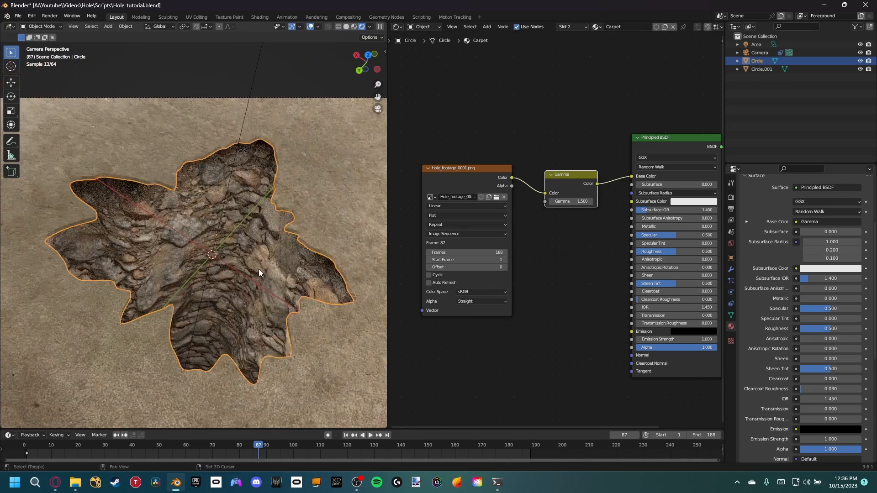
{"action": "scroll", "coordinate": [329, 250], "scroll_direction": "down", "scroll_amount": 1}
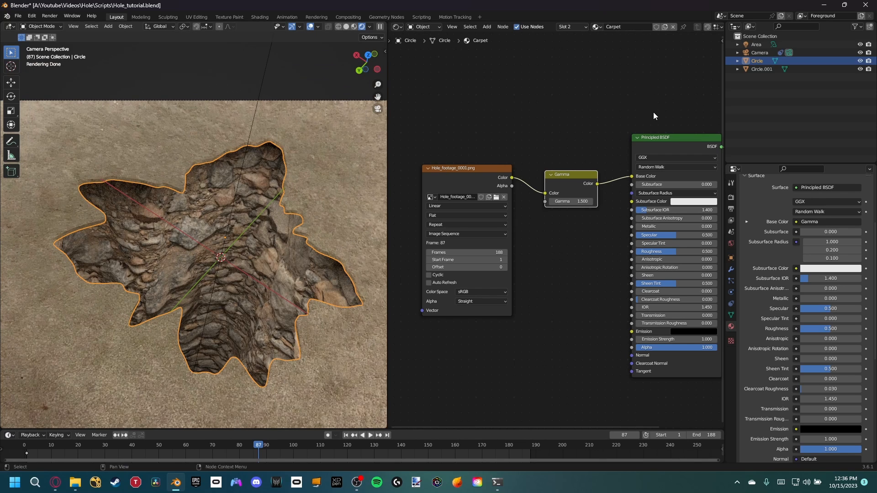
Step: Give the World background a muted brown color and set the Area light to 44.6 W power and 0.89 m size
{"action": "left_click", "coordinate": [757, 45]}
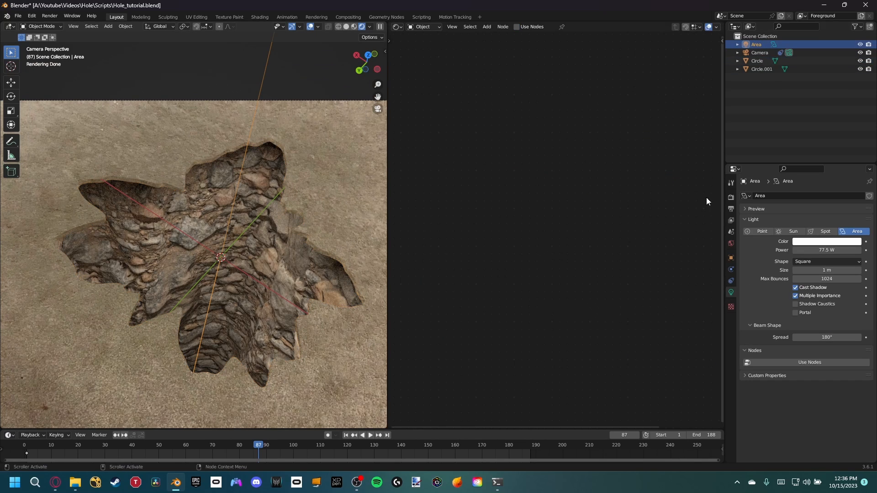
{"action": "left_click", "coordinate": [731, 243]}
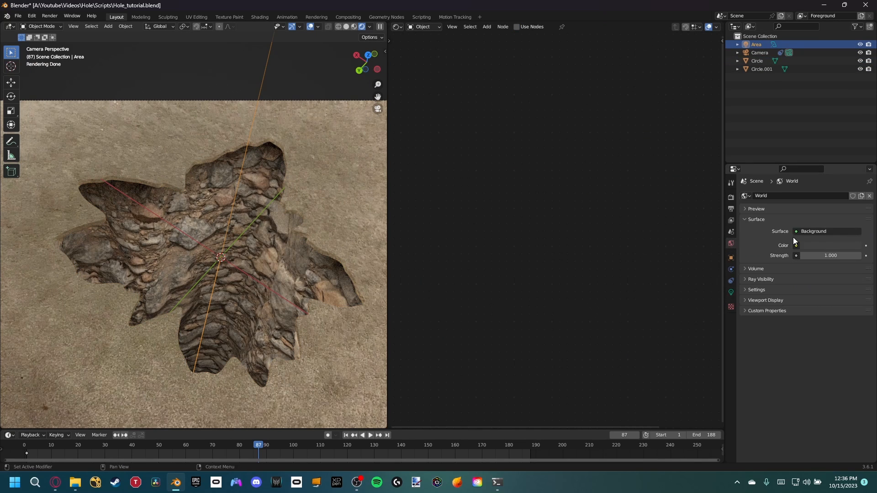
{"action": "left_click", "coordinate": [830, 245]}
{"action": "left_click_drag", "start_coordinate": [853, 173], "coordinate": [816, 160]}
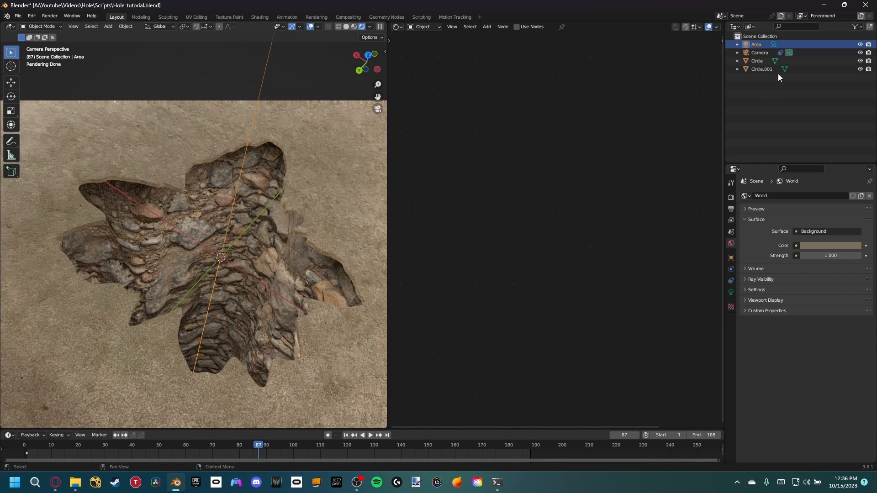
{"action": "left_click", "coordinate": [731, 292]}
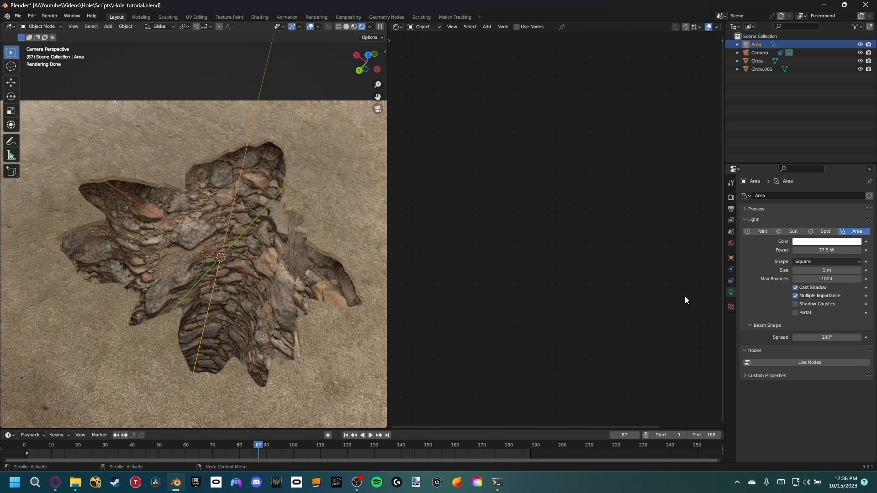
{"action": "left_click_drag", "start_coordinate": [827, 250], "coordinate": [833, 270]}
Step: Play and scrub the animation to frame 166 to check the hole's lighting, and save the file
{"action": "key", "text": "space"}
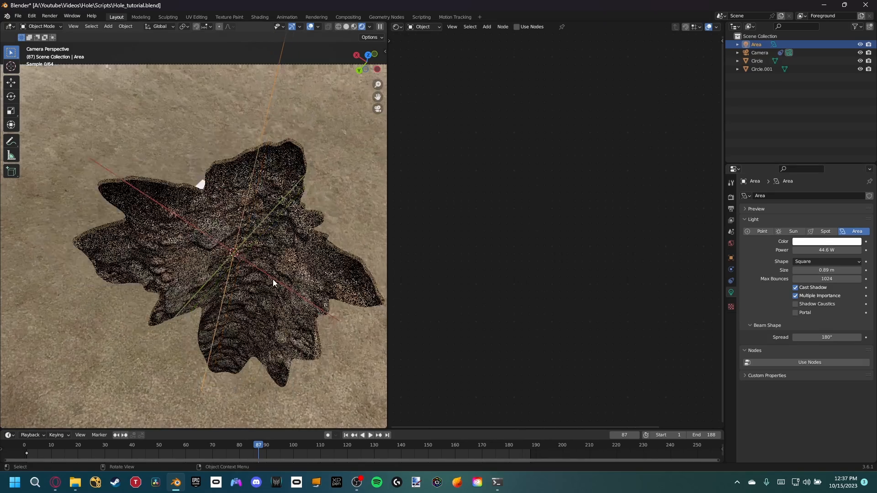
{"action": "left_click", "coordinate": [213, 449]}
{"action": "left_click_drag", "start_coordinate": [212, 449], "coordinate": [116, 453]}
{"action": "key", "text": "space"}
{"action": "left_click_drag", "start_coordinate": [351, 450], "coordinate": [471, 449]}
{"action": "scroll", "coordinate": [240, 259], "scroll_direction": "down", "scroll_amount": 3}
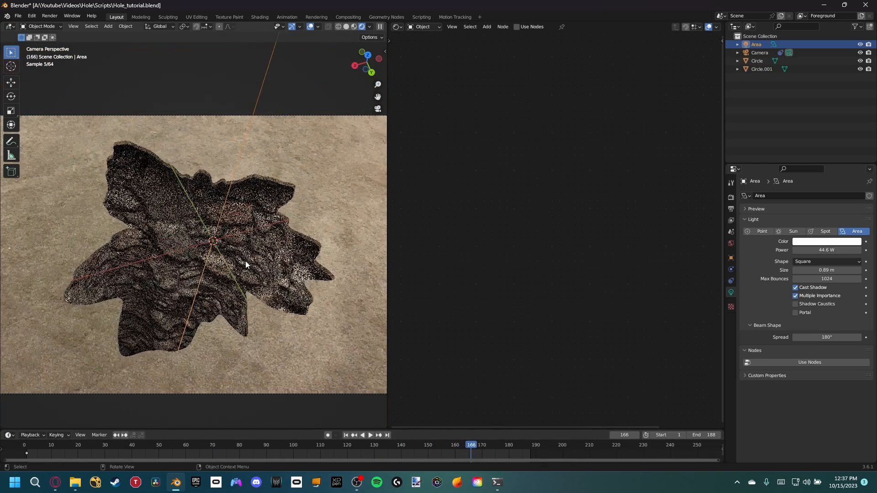
{"action": "scroll", "coordinate": [279, 259], "scroll_direction": "up", "scroll_amount": 1}
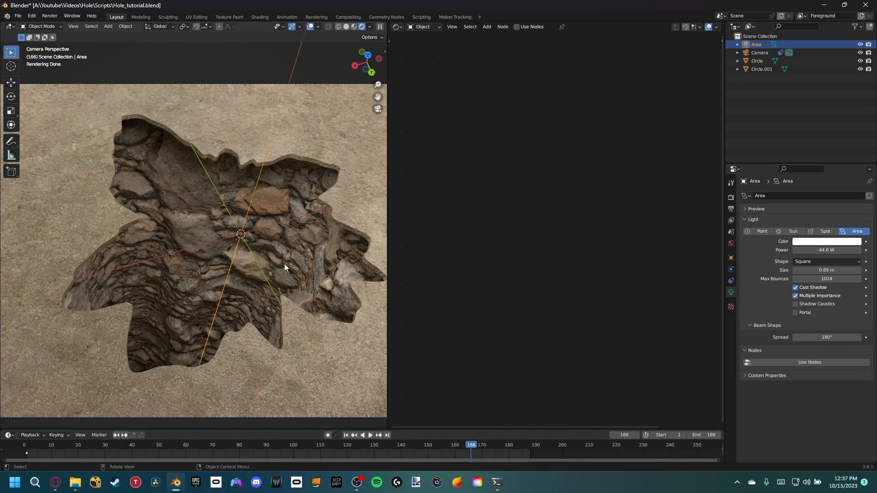
{"action": "scroll", "coordinate": [284, 264], "scroll_direction": "up", "scroll_amount": 2}
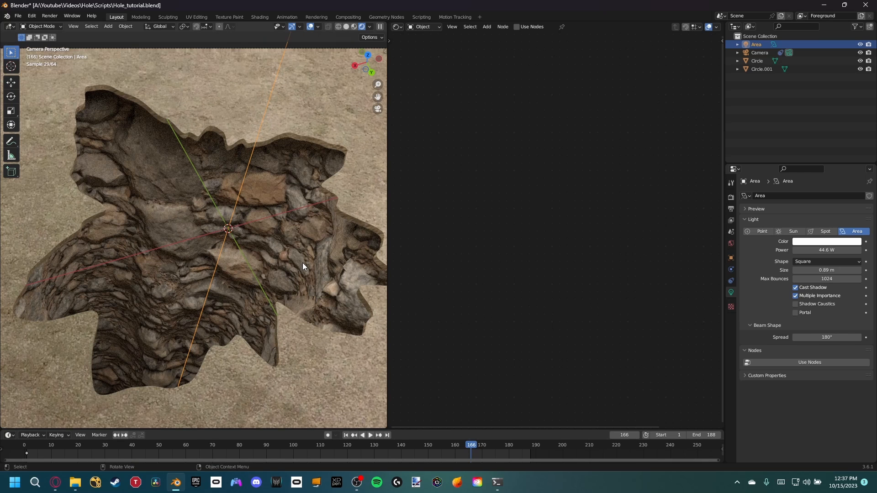
{"action": "key", "text": "ctrl+s"}
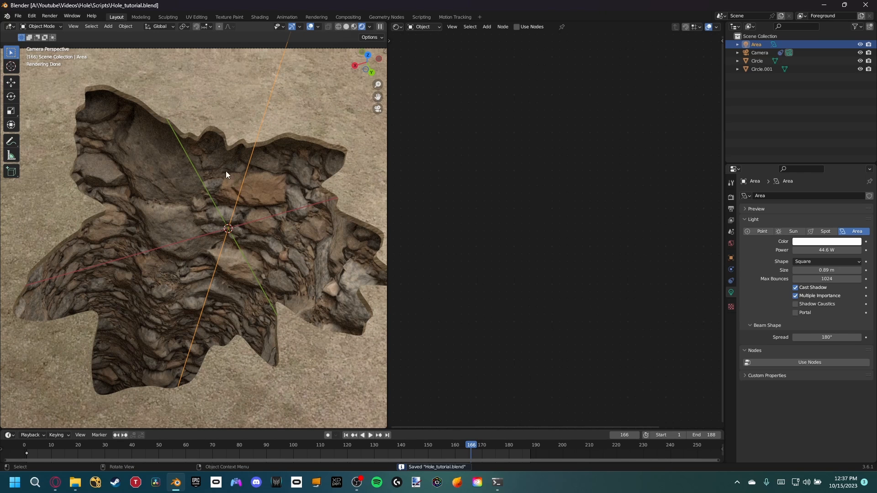
Step: Select the hole mesh Circle.001 to show its Hole material nodes and save the file again
{"action": "middle_click_drag", "start_coordinate": [203, 257], "coordinate": [185, 274], "text": "shift"}
{"action": "left_click", "coordinate": [145, 285]}
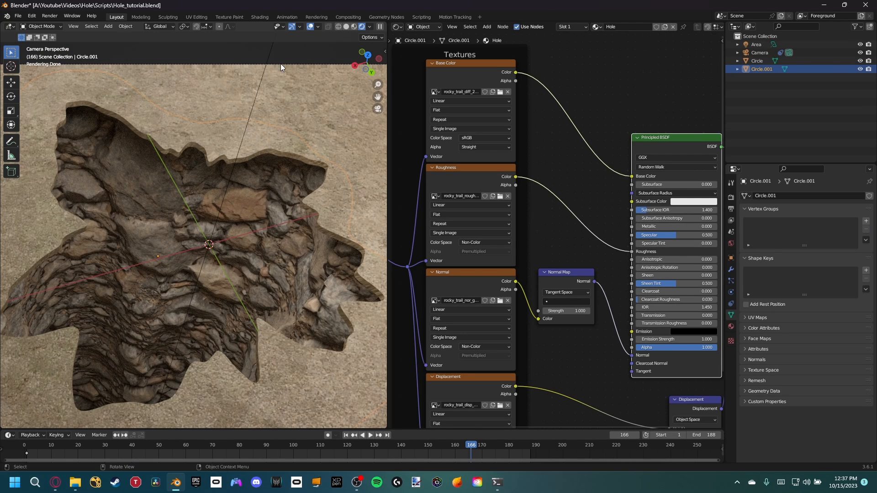
{"action": "middle_click_drag", "start_coordinate": [347, 137], "coordinate": [323, 158]}
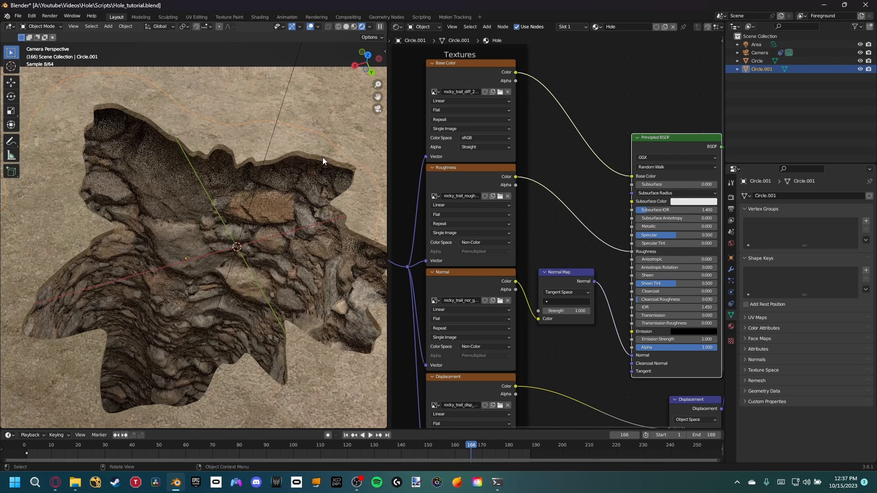
{"action": "key", "text": "ctrl+s"}
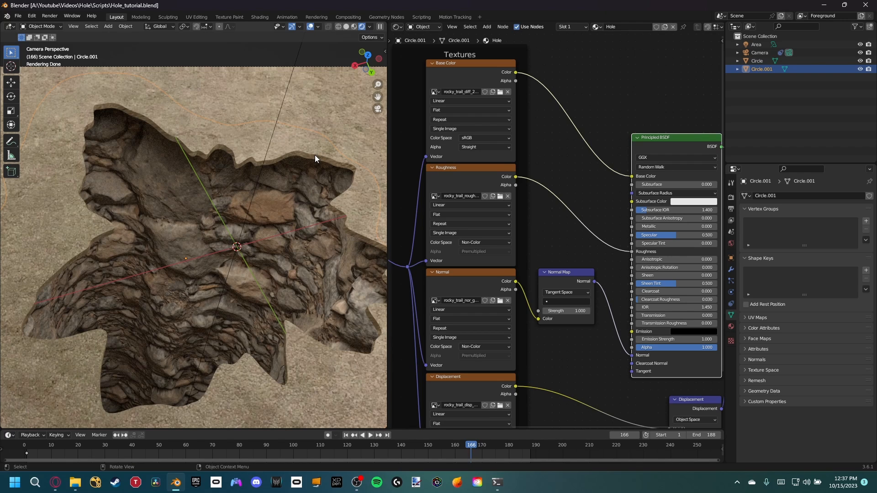
{"action": "middle_click_drag", "start_coordinate": [314, 224], "coordinate": [371, 174], "text": "shift"}
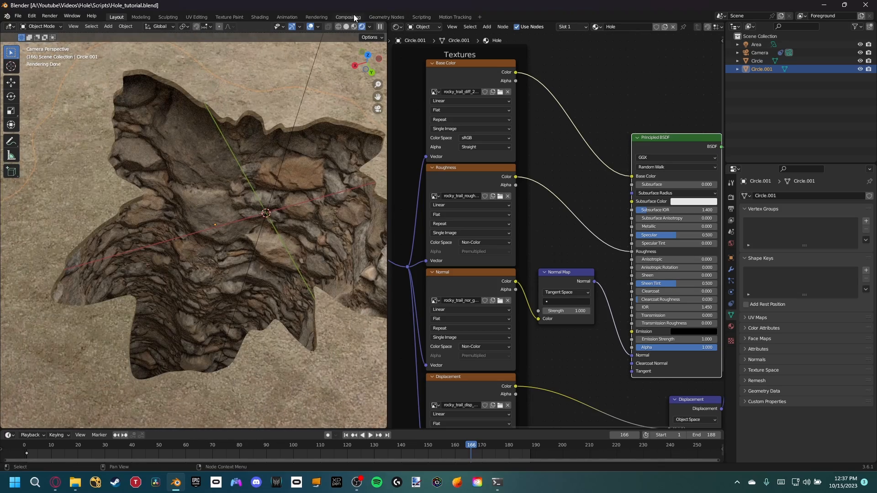
Step: Check the compositing node setup, render a still image and inspect the composited hole, closing the render window when done
{"action": "left_click", "coordinate": [350, 17]}
{"action": "middle_click_drag", "start_coordinate": [282, 196], "coordinate": [297, 151]}
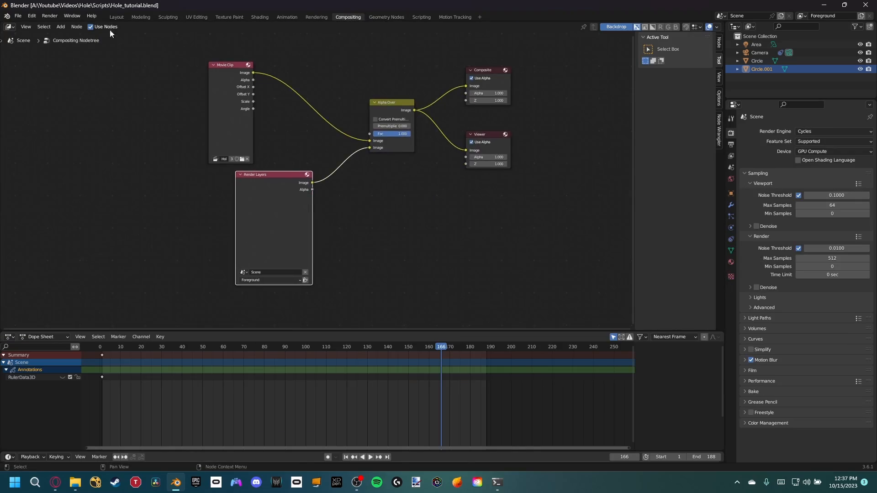
{"action": "left_click", "coordinate": [49, 16]}
{"action": "left_click", "coordinate": [66, 25]}
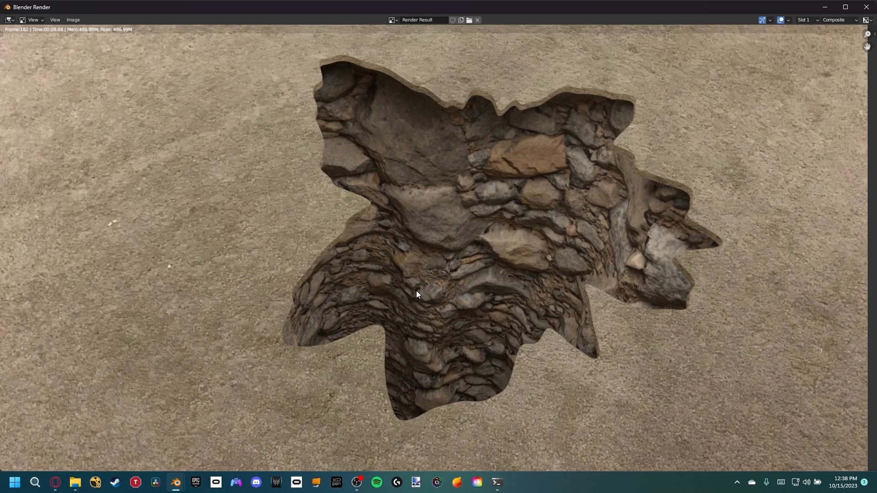
{"action": "middle_click_drag", "start_coordinate": [461, 304], "coordinate": [440, 304]}
{"action": "scroll", "coordinate": [439, 303], "scroll_direction": "down", "scroll_amount": 2}
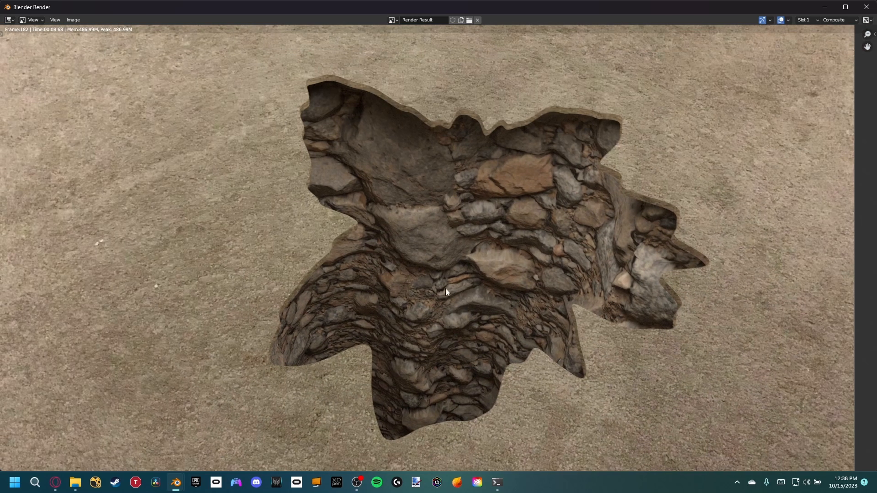
{"action": "left_click", "coordinate": [866, 6]}
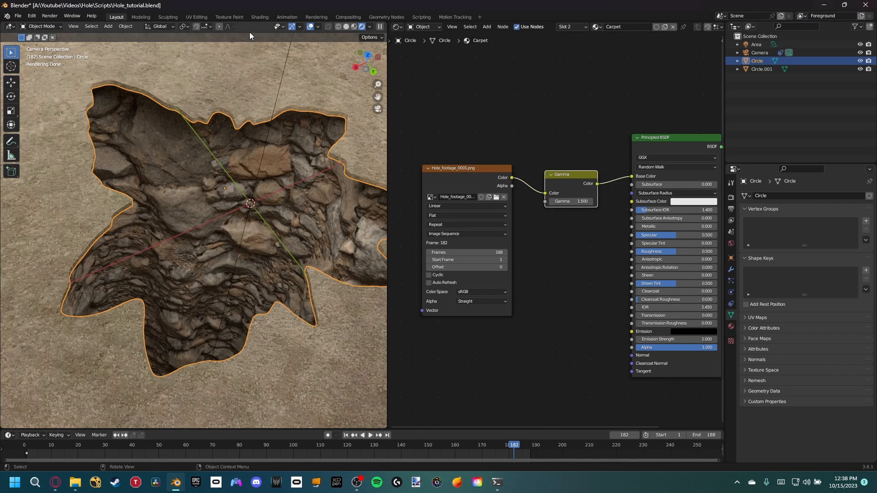
Step: Spread out the Movie Clip and Render Layers nodes in the compositor to make room before the Alpha Over node
{"action": "left_click", "coordinate": [347, 17]}
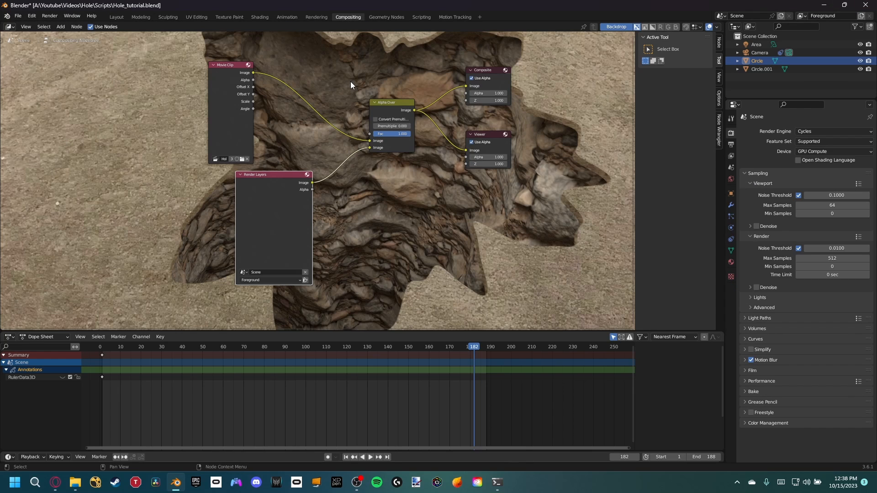
{"action": "middle_click_drag", "start_coordinate": [281, 105], "coordinate": [294, 114]}
{"action": "left_click_drag", "start_coordinate": [187, 48], "coordinate": [366, 287]}
{"action": "left_click_drag", "start_coordinate": [305, 251], "coordinate": [98, 251]}
{"action": "middle_click_drag", "start_coordinate": [211, 235], "coordinate": [350, 257]}
{"action": "left_click", "coordinate": [309, 194]}
{"action": "left_click_drag", "start_coordinate": [172, 142], "coordinate": [329, 94]}
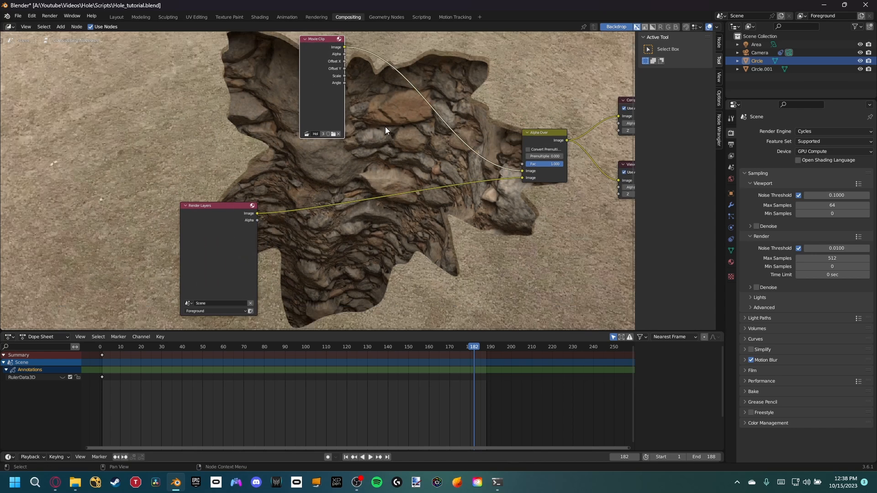
{"action": "middle_click_drag", "start_coordinate": [233, 219], "coordinate": [193, 251]}
{"action": "left_click", "coordinate": [239, 253]}
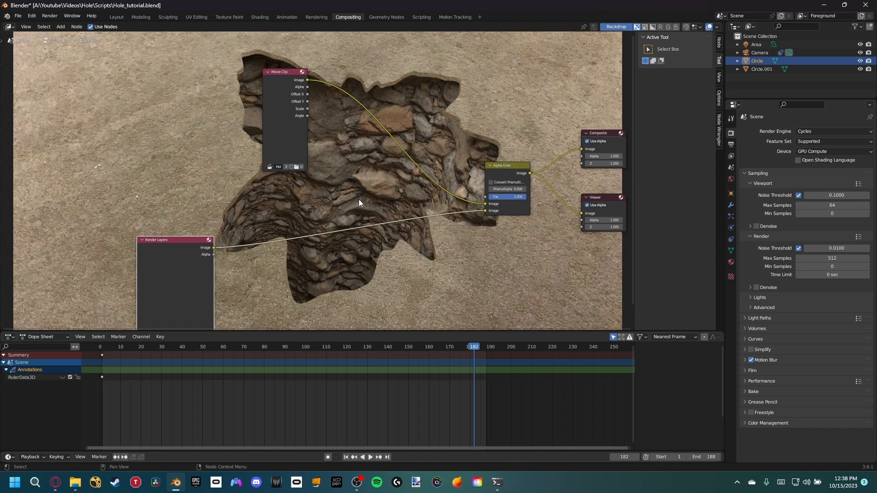
{"action": "middle_click_drag", "start_coordinate": [359, 202], "coordinate": [340, 198]}
{"action": "left_click", "coordinate": [282, 207]}
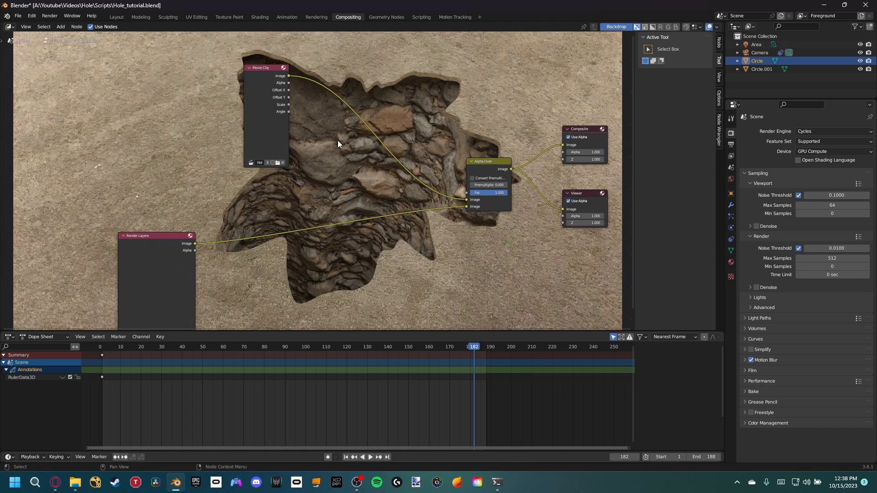
Step: Insert an Exposure node between Render Layers and Alpha Over, set Exposure to 1.000, and compare the image with the node muted
{"action": "key", "text": "shift+a"}
{"action": "type", "text": "exp"}
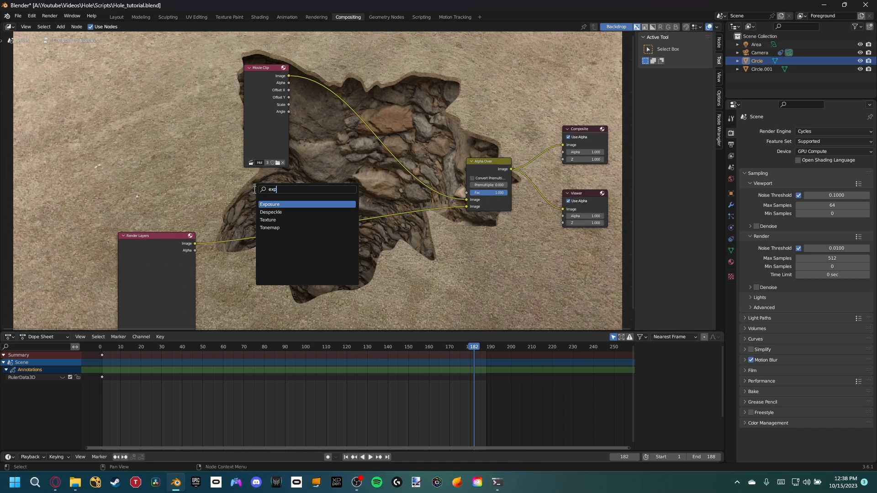
{"action": "left_click", "coordinate": [283, 205]}
{"action": "left_click", "coordinate": [267, 246]}
{"action": "left_click_drag", "start_coordinate": [271, 253], "coordinate": [304, 253]}
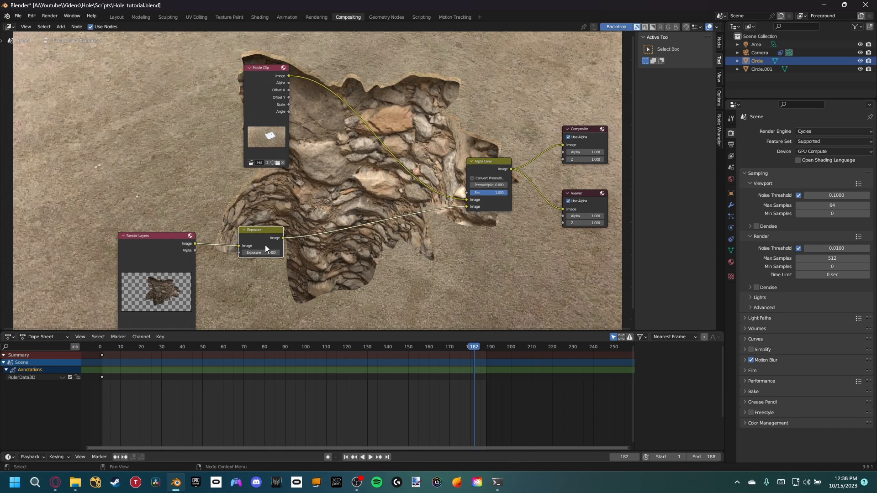
{"action": "key", "text": "ctrl+z"}
{"action": "scroll", "coordinate": [270, 241], "scroll_direction": "up", "scroll_amount": 2}
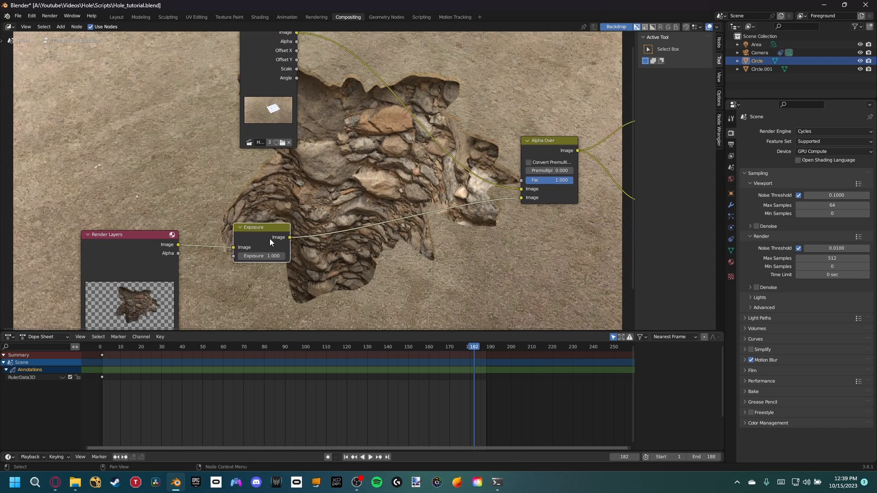
{"action": "key", "text": "m"}
{"action": "key", "text": "m"}
Step: Insert a Hue/Saturation/Value node between Exposure and Alpha Over and set its Saturation to 0.925
{"action": "middle_click_drag", "start_coordinate": [347, 253], "coordinate": [340, 250], "text": "shift"}
{"action": "key", "text": "shift+a"}
{"action": "type", "text": "sat"}
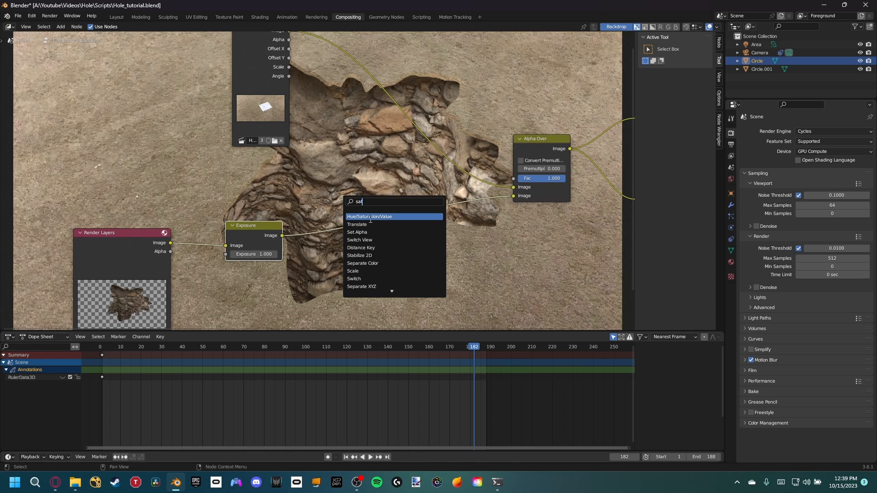
{"action": "left_click", "coordinate": [370, 219]}
{"action": "left_click", "coordinate": [349, 226]}
{"action": "left_click_drag", "start_coordinate": [338, 242], "coordinate": [336, 242]}
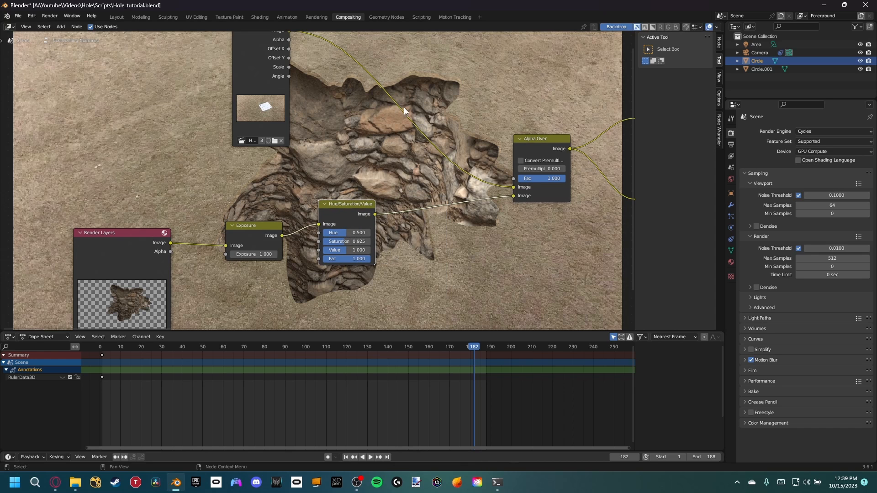
Step: Insert a Brightness/Contrast node between Hue/Saturation/Value and Alpha Over and set its Contrast to -0.700
{"action": "middle_click_drag", "start_coordinate": [347, 215], "coordinate": [311, 240]}
{"action": "key", "text": "shift+a"}
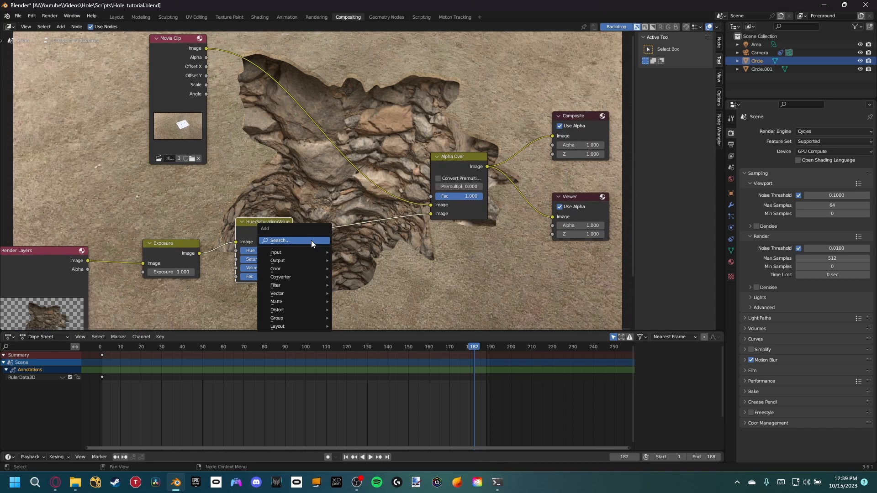
{"action": "left_click", "coordinate": [311, 240]}
{"action": "type", "text": "const"}
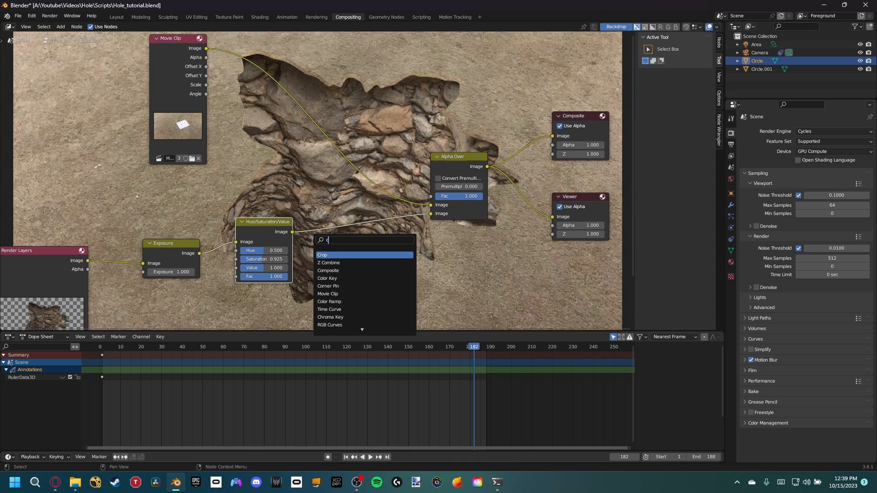
{"action": "key", "text": "BackSpace"}
{"action": "key", "text": "BackSpace"}
{"action": "type", "text": "t"}
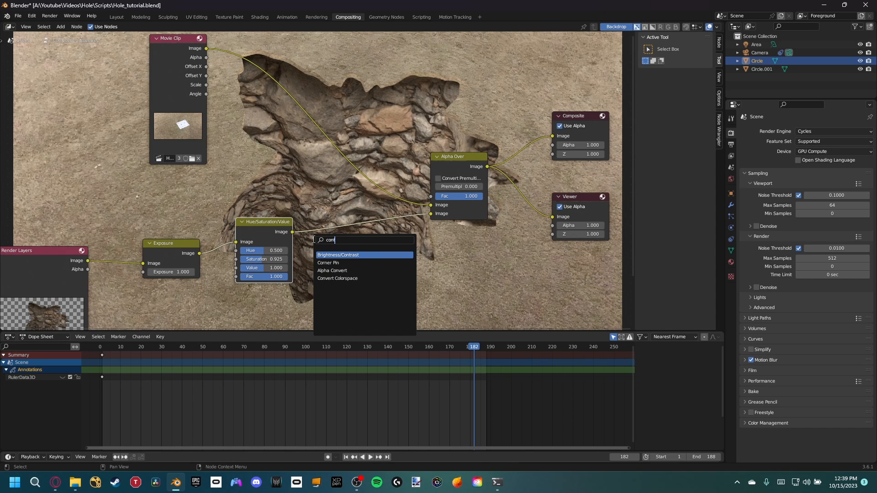
{"action": "left_click", "coordinate": [338, 255]}
{"action": "left_click", "coordinate": [342, 243]}
{"action": "left_click", "coordinate": [333, 274]}
{"action": "left_click", "coordinate": [335, 275]}
{"action": "left_click", "coordinate": [335, 276]}
{"action": "left_click", "coordinate": [335, 276]}
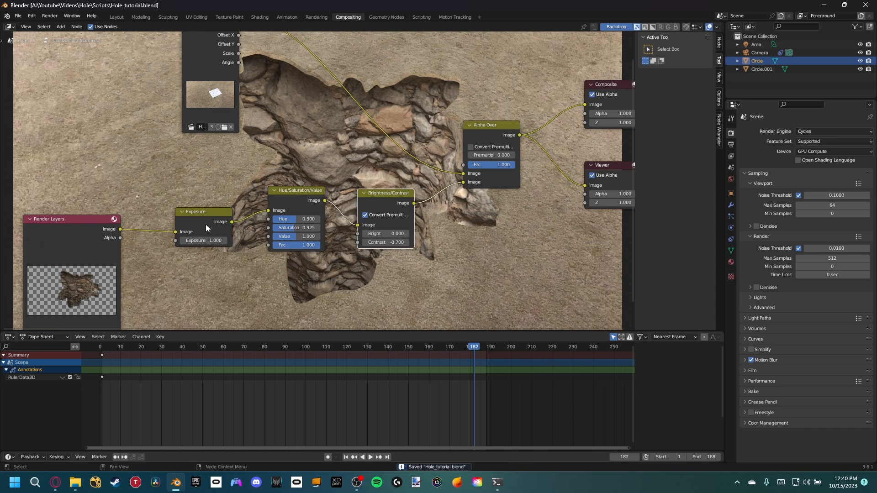
Step: Select the Exposure, Hue/Saturation/Value and Brightness/Contrast nodes together and toggle their muting to compare the hole's colors with and without correction
{"action": "left_click", "coordinate": [205, 224]}
{"action": "left_click", "coordinate": [280, 207], "text": "shift"}
{"action": "left_click", "coordinate": [392, 198], "text": "shift"}
{"action": "middle_click_drag", "start_coordinate": [366, 181], "coordinate": [315, 218]}
{"action": "key", "text": "m"}
{"action": "key", "text": "m"}
{"action": "key", "text": "m"}
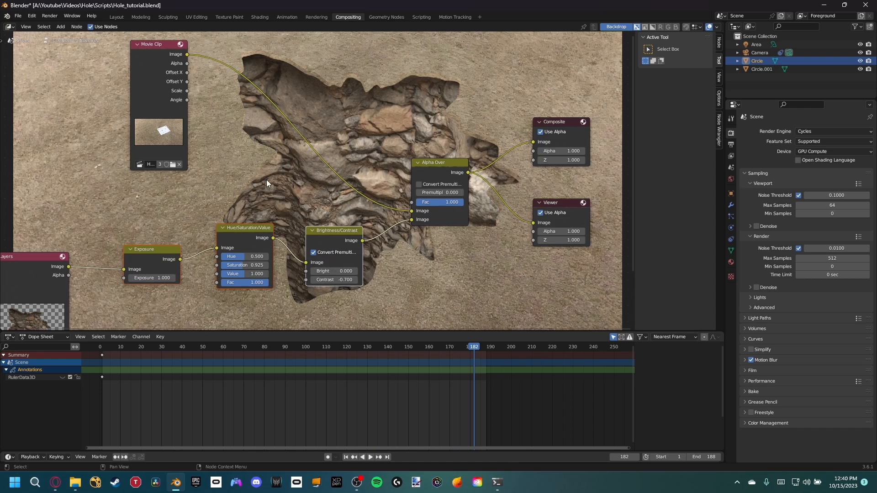
Step: Insert a Color Balance node between Movie Clip and Alpha Over and lower its Gain slightly to darken the footage
{"action": "middle_click_drag", "start_coordinate": [254, 114], "coordinate": [384, 96]}
{"action": "left_click", "coordinate": [198, 257], "text": "ctrl+shift"}
{"action": "middle_click_drag", "start_coordinate": [459, 176], "coordinate": [302, 204]}
{"action": "left_click", "coordinate": [429, 183], "text": "ctrl+shift"}
{"action": "key", "text": "shift+a"}
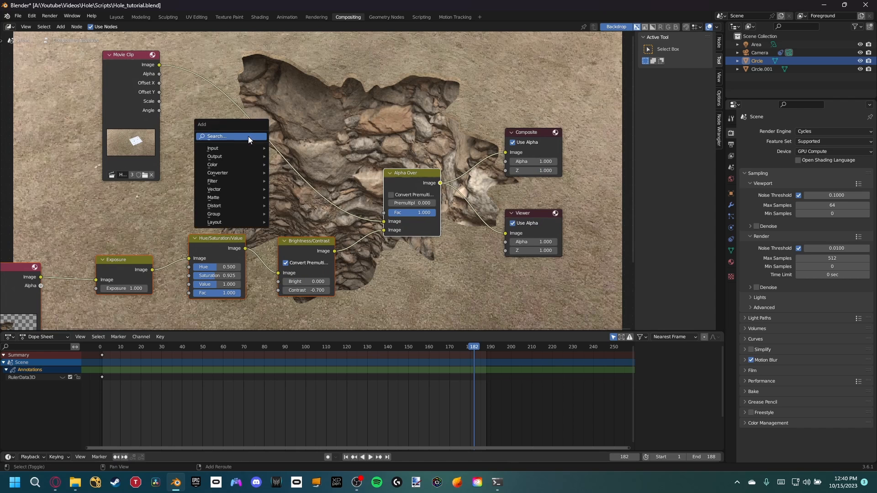
{"action": "type", "text": "color"}
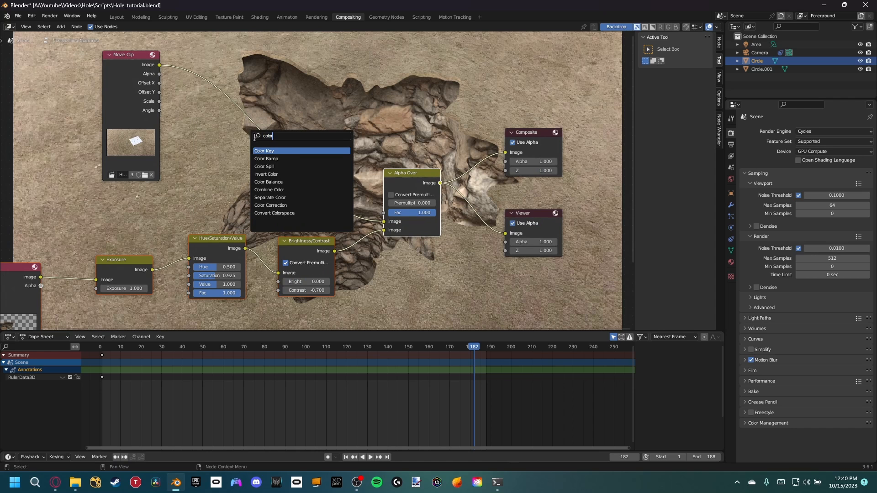
{"action": "left_click", "coordinate": [273, 182]}
{"action": "left_click", "coordinate": [243, 122]}
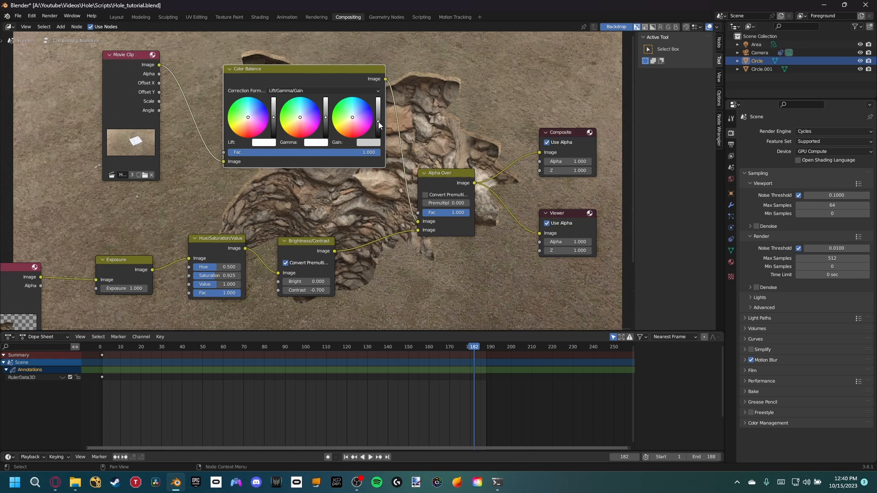
Step: Connect the Alpha output of Render Layers to the Fac input of the Color Balance node
{"action": "middle_click_drag", "start_coordinate": [201, 202], "coordinate": [304, 176], "text": "shift"}
{"action": "left_click_drag", "start_coordinate": [249, 119], "coordinate": [104, 112]}
{"action": "left_click_drag", "start_coordinate": [144, 262], "coordinate": [327, 127]}
{"action": "middle_click_drag", "start_coordinate": [344, 177], "coordinate": [313, 183], "text": "shift"}
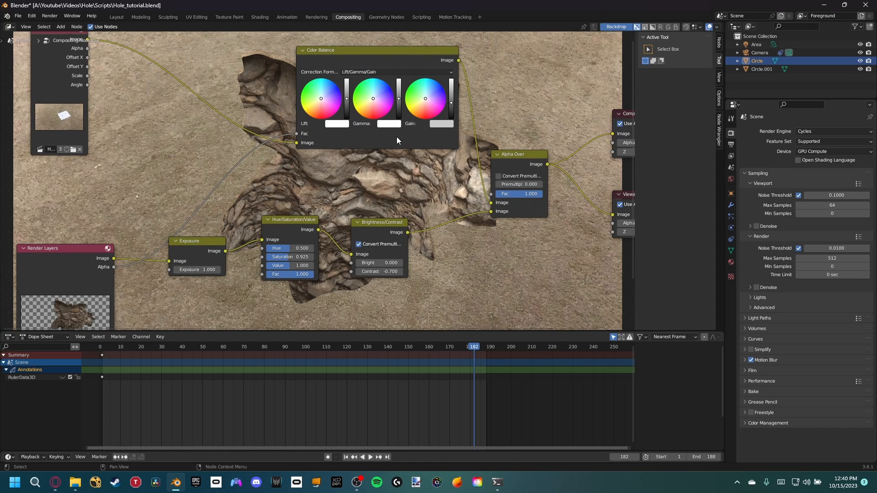
Step: Insert a Dilate/Erode node on the link between the Render Layers Alpha and the Color Balance Fac
{"action": "middle_click_drag", "start_coordinate": [142, 184], "coordinate": [206, 149]}
{"action": "key", "text": "shift+a"}
{"action": "left_click", "coordinate": [207, 149]}
{"action": "type", "text": "del"}
{"action": "key", "text": "BackSpace"}
{"action": "key", "text": "BackSpace"}
{"action": "key", "text": "BackSpace"}
{"action": "type", "text": "erode"}
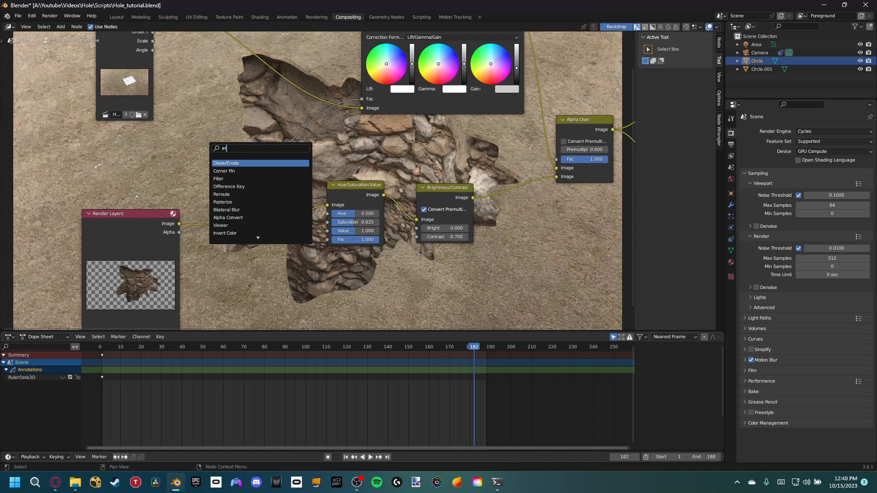
{"action": "left_click", "coordinate": [232, 163]}
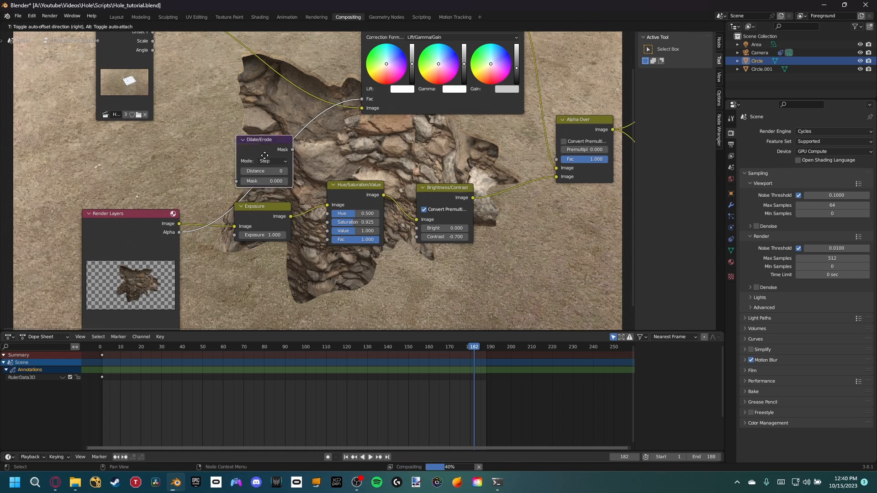
{"action": "left_click", "coordinate": [284, 150]}
Step: Set the Dilate/Erode Distance to 9 and move the node away from Color Balance to free up space
{"action": "middle_click_drag", "start_coordinate": [283, 150], "coordinate": [217, 166]}
{"action": "left_click", "coordinate": [185, 186]}
{"action": "left_click", "coordinate": [184, 186]}
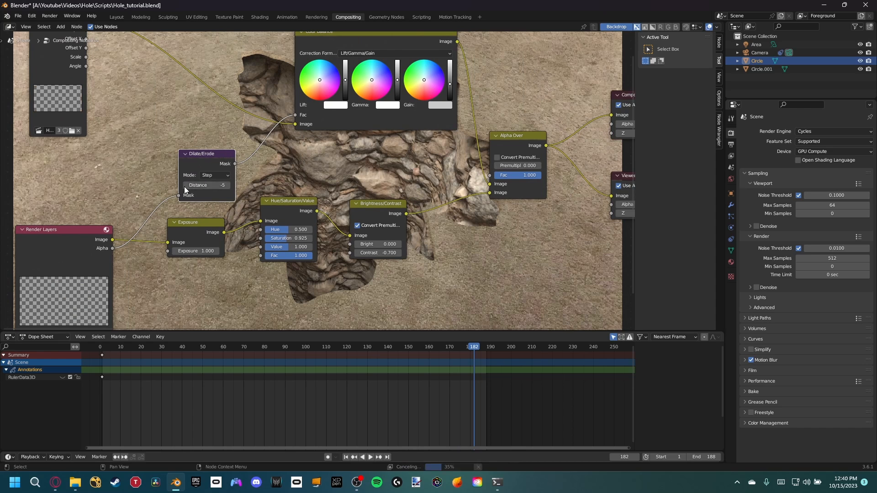
{"action": "left_click_drag", "start_coordinate": [199, 186], "coordinate": [242, 185]}
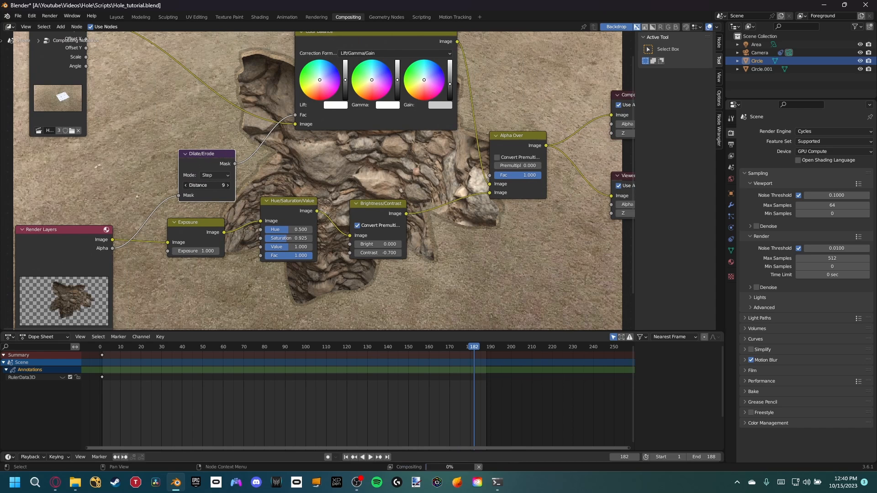
{"action": "left_click_drag", "start_coordinate": [209, 158], "coordinate": [151, 163]}
{"action": "middle_click_drag", "start_coordinate": [267, 38], "coordinate": [269, 70]}
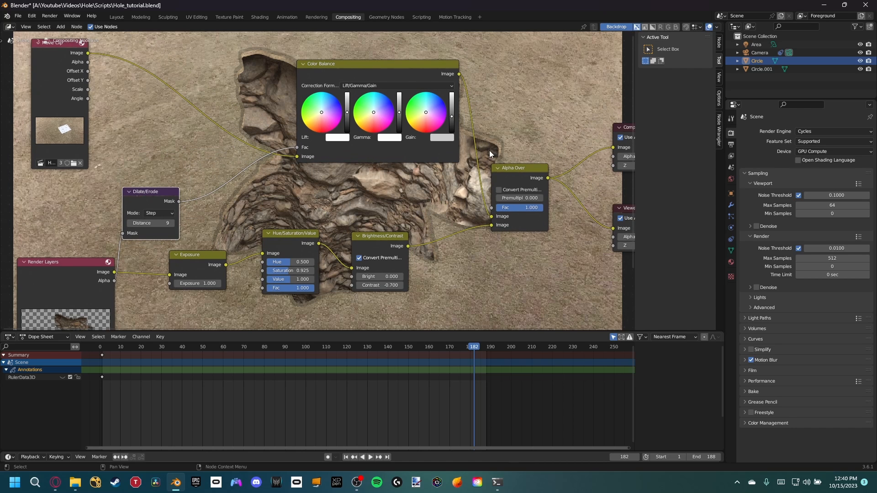
Step: Insert a Blur node between Dilate/Erode and the Color Balance Fac, using Fast Gaussian with X and Y set to 44
{"action": "middle_click_drag", "start_coordinate": [304, 187], "coordinate": [343, 181]}
{"action": "key", "text": "shift+a"}
{"action": "type", "text": "b"}
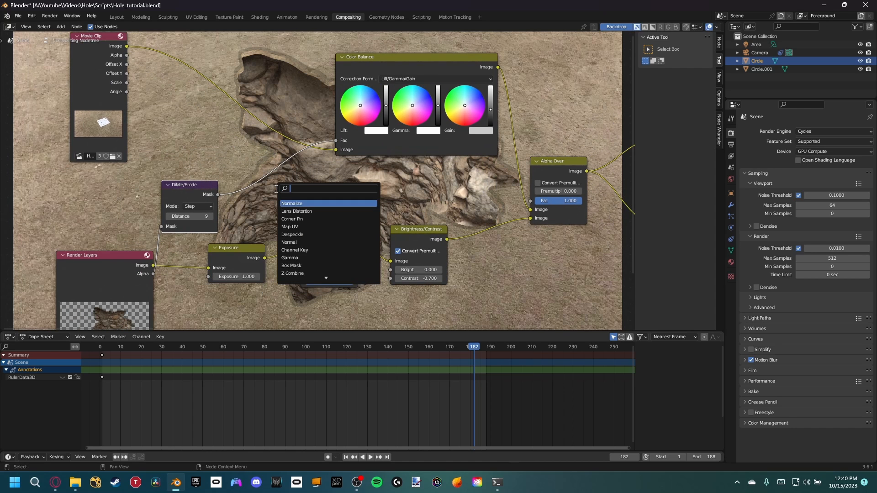
{"action": "type", "text": "lur"}
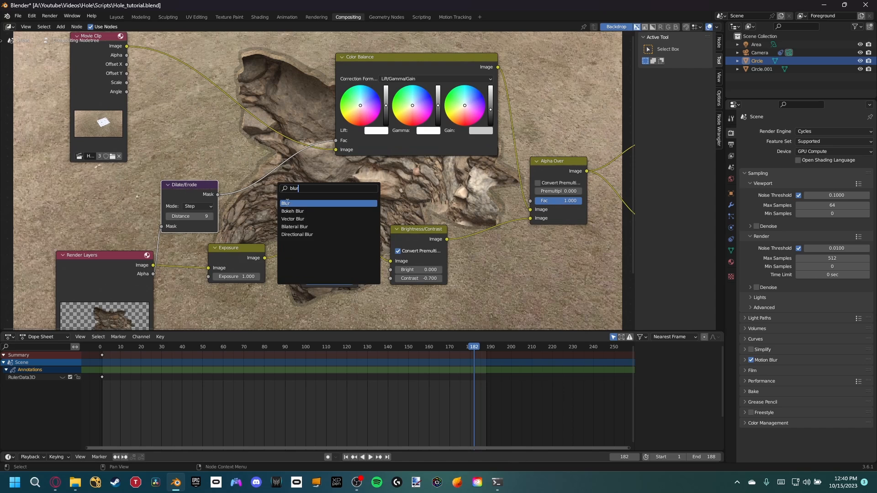
{"action": "left_click", "coordinate": [287, 202]}
{"action": "left_click", "coordinate": [250, 165]}
{"action": "left_click", "coordinate": [269, 190]}
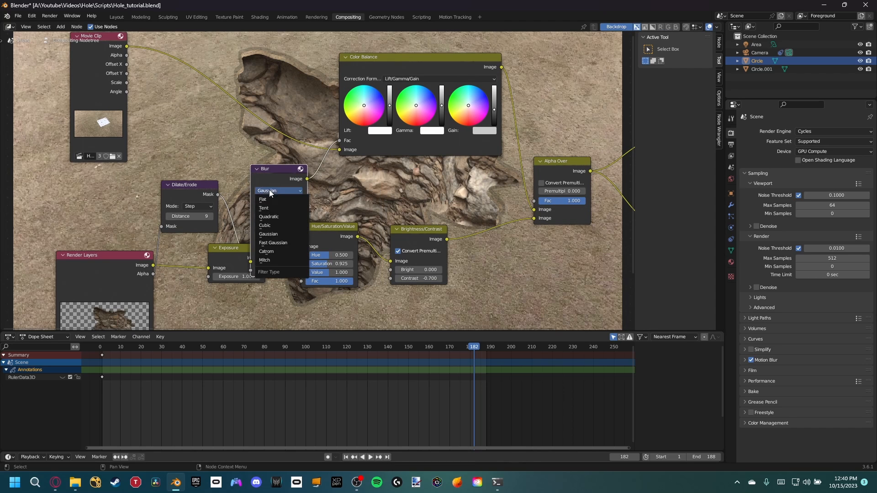
{"action": "left_click", "coordinate": [272, 242]}
{"action": "mouse_move", "coordinate": [279, 195]}
{"action": "left_mouse_down"}
{"action": "mouse_move", "coordinate": [263, 176]}
{"action": "mouse_move", "coordinate": [271, 198]}
{"action": "mouse_move", "coordinate": [284, 198]}
{"action": "left_mouse_up"}
Step: Toggle muting on the Color Balance node to compare the darkened edge around the hole with the original footage
{"action": "middle_click_drag", "start_coordinate": [396, 177], "coordinate": [146, 209], "text": "shift"}
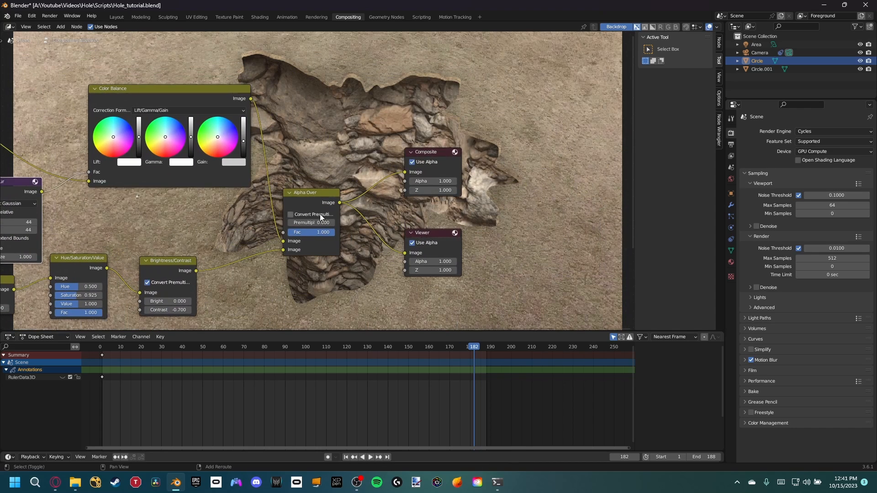
{"action": "middle_click_drag", "start_coordinate": [267, 174], "coordinate": [285, 224], "text": "shift"}
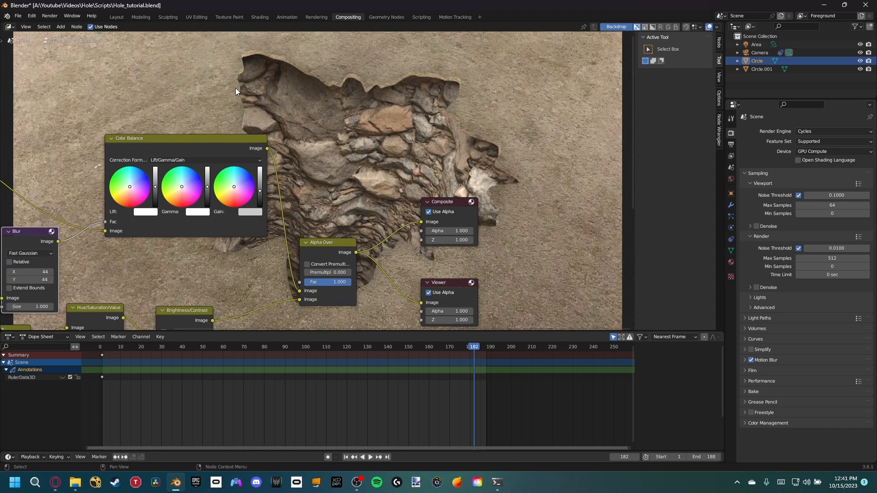
{"action": "left_click", "coordinate": [213, 155]}
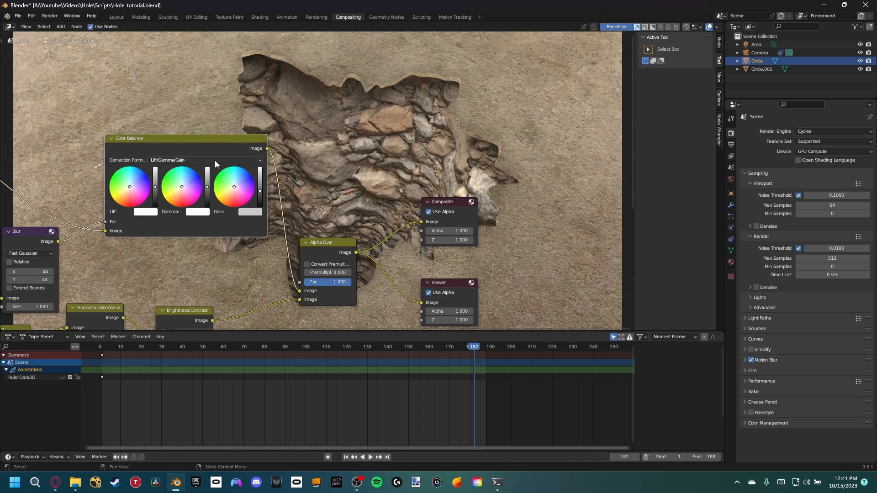
{"action": "key", "text": "m"}
{"action": "key", "text": "m"}
Step: Move the Render Layers node slightly farther from the Exposure node and save the file
{"action": "middle_click_drag", "start_coordinate": [305, 265], "coordinate": [372, 224], "text": "shift"}
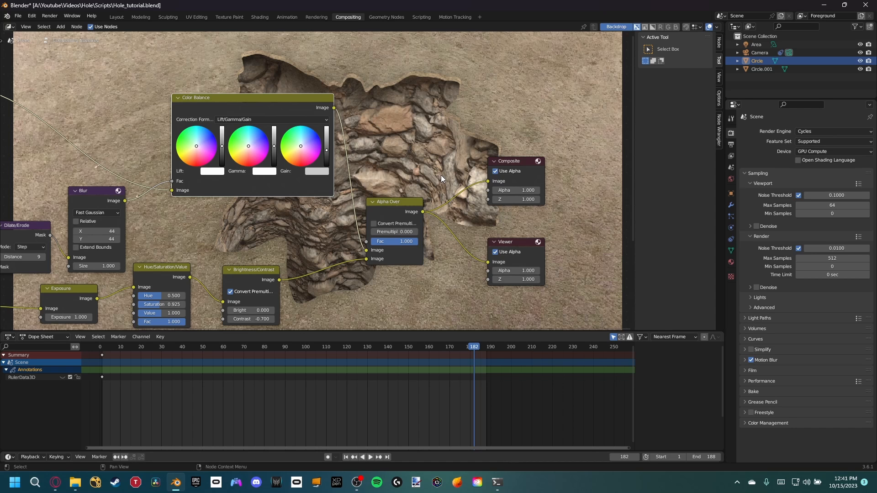
{"action": "scroll", "coordinate": [352, 202], "scroll_direction": "down", "scroll_amount": 5}
{"action": "middle_click_drag", "start_coordinate": [292, 234], "coordinate": [391, 173], "text": "shift"}
{"action": "left_click_drag", "start_coordinate": [207, 222], "coordinate": [190, 225]}
{"action": "scroll", "coordinate": [245, 234], "scroll_direction": "up", "scroll_amount": 3}
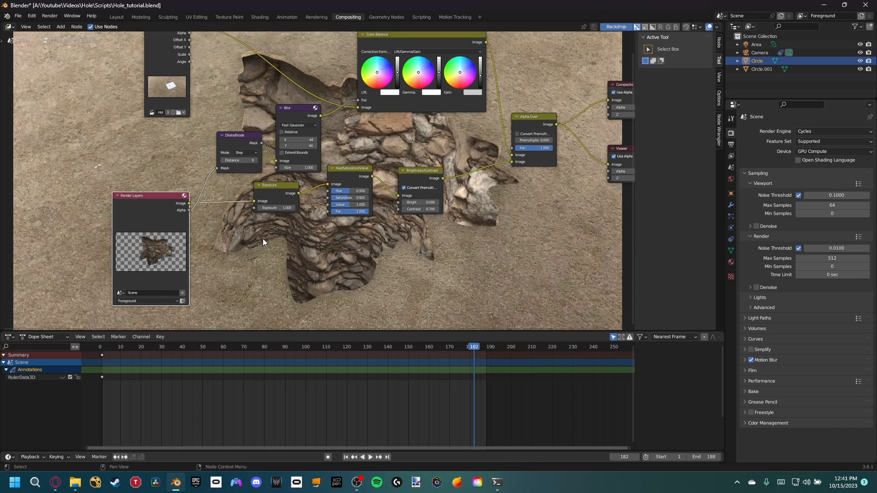
{"action": "middle_click_drag", "start_coordinate": [537, 193], "coordinate": [499, 214]}
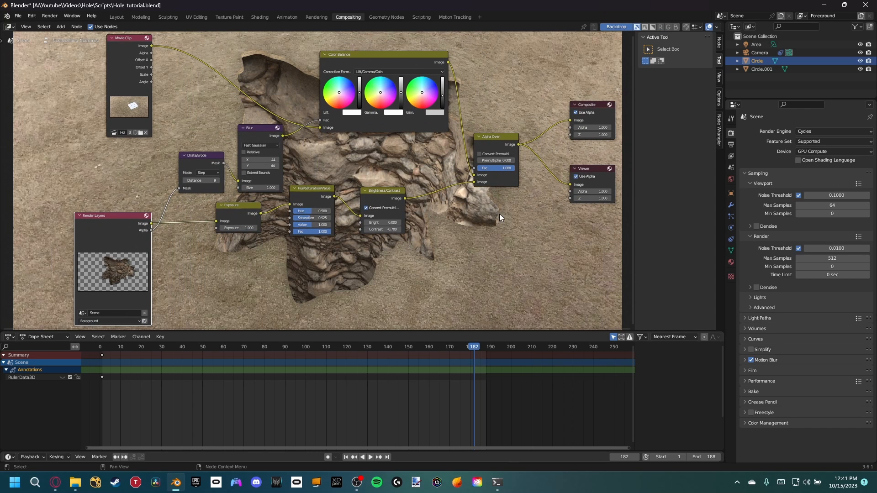
{"action": "left_click", "coordinate": [417, 164]}
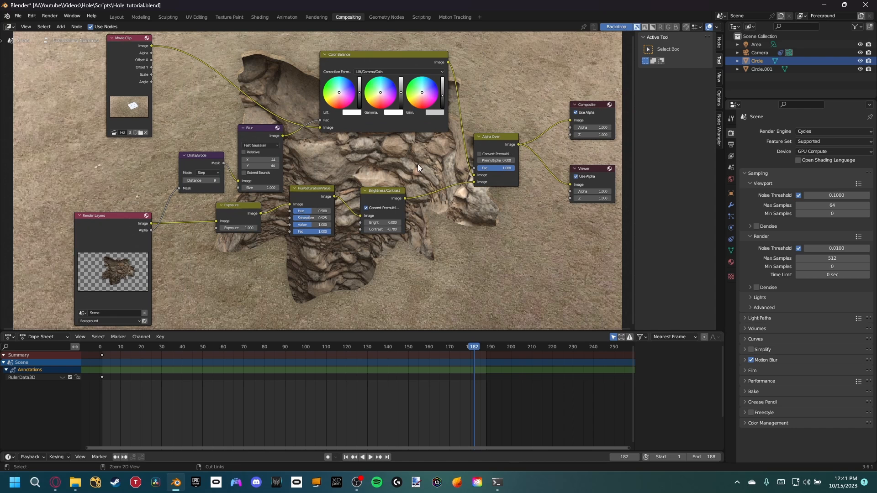
{"action": "key", "text": "ctrl+s"}
{"action": "middle_click_drag", "start_coordinate": [420, 167], "coordinate": [375, 162]}
{"action": "key", "text": "v"}
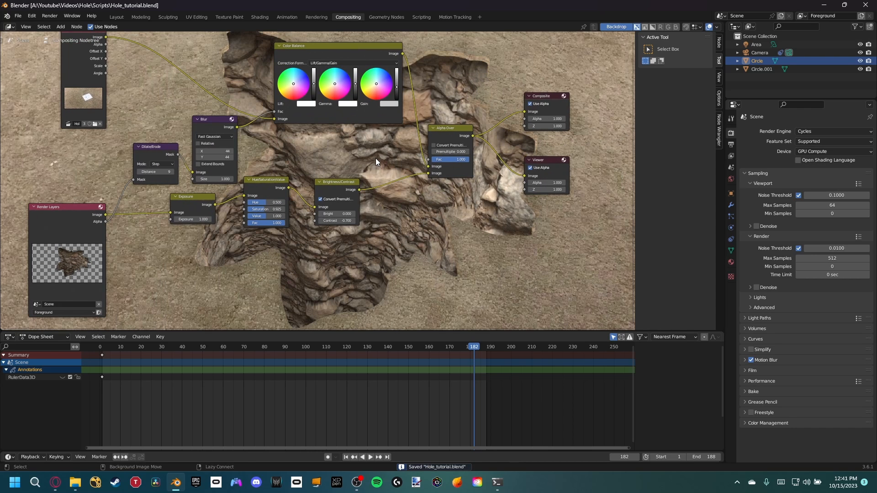
{"action": "key", "text": "v"}
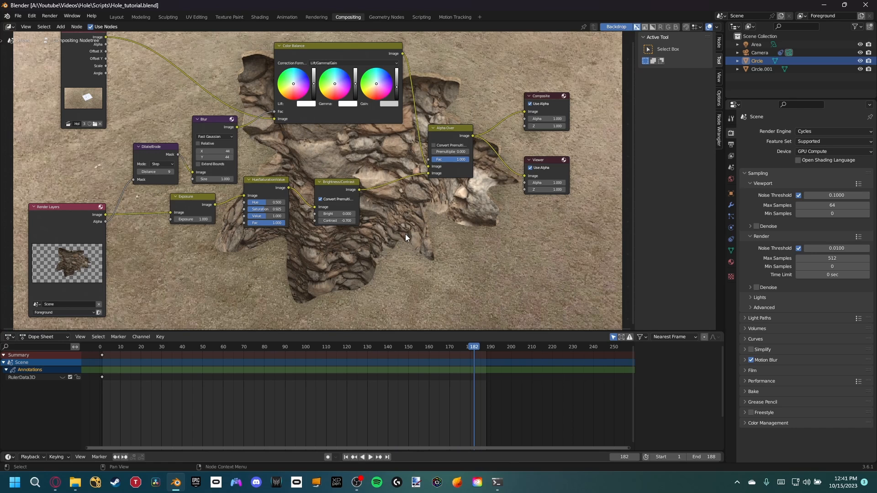
{"action": "key", "text": "shift+a"}
{"action": "type", "text": "grain"}
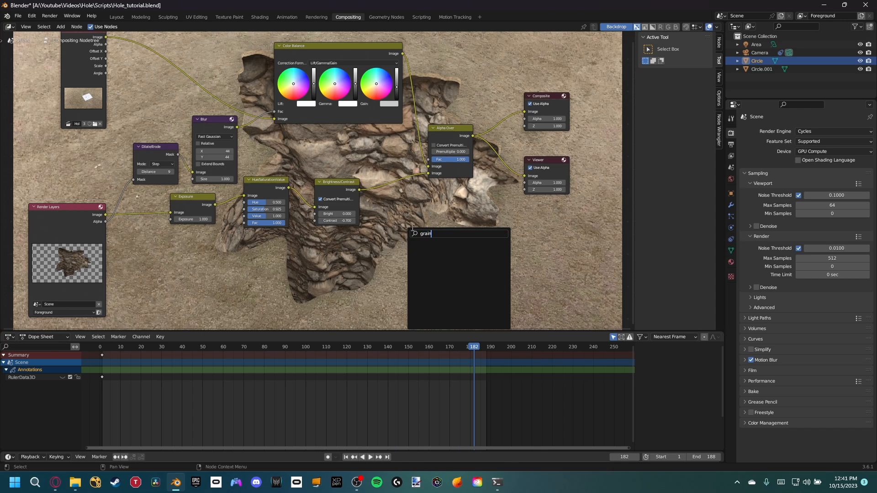
{"action": "key", "text": "Escape"}
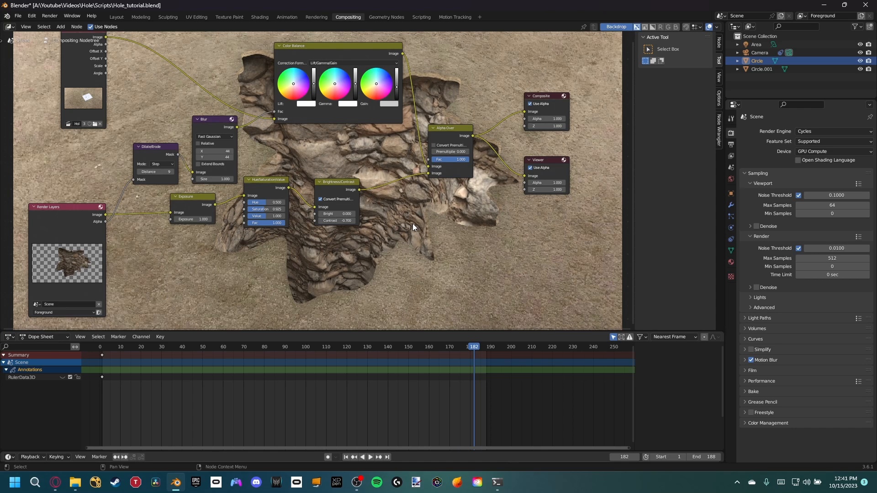
{"action": "mouse_move", "coordinate": [410, 214]}
{"action": "middle_mouse_down", "text": "shift"}
{"action": "mouse_move", "coordinate": [429, 206]}
{"action": "mouse_move", "coordinate": [419, 216]}
{"action": "mouse_move", "coordinate": [398, 208]}
{"action": "mouse_move", "coordinate": [422, 220]}
{"action": "middle_mouse_up", "text": "shift"}
{"action": "middle_click_drag", "start_coordinate": [323, 214], "coordinate": [393, 188]}
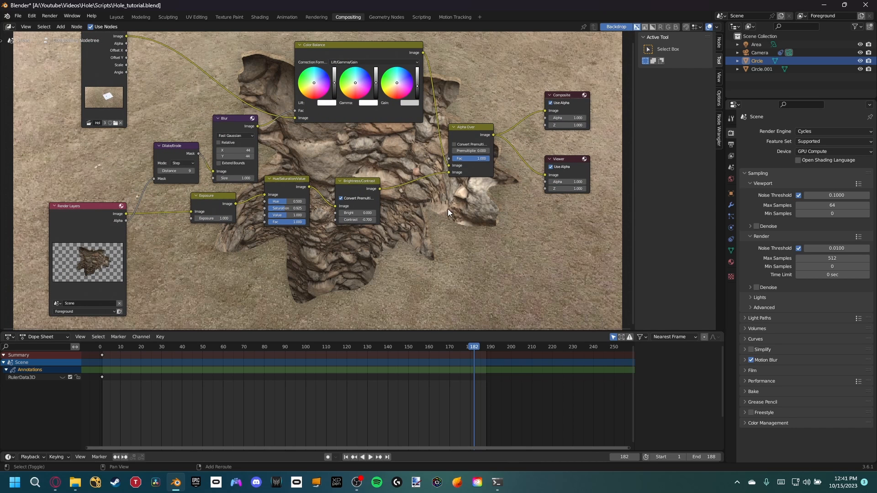
{"action": "mouse_move", "coordinate": [430, 205]}
{"action": "middle_mouse_down", "text": "shift"}
{"action": "mouse_move", "coordinate": [410, 210]}
{"action": "mouse_move", "coordinate": [420, 212]}
{"action": "middle_mouse_up", "text": "shift"}
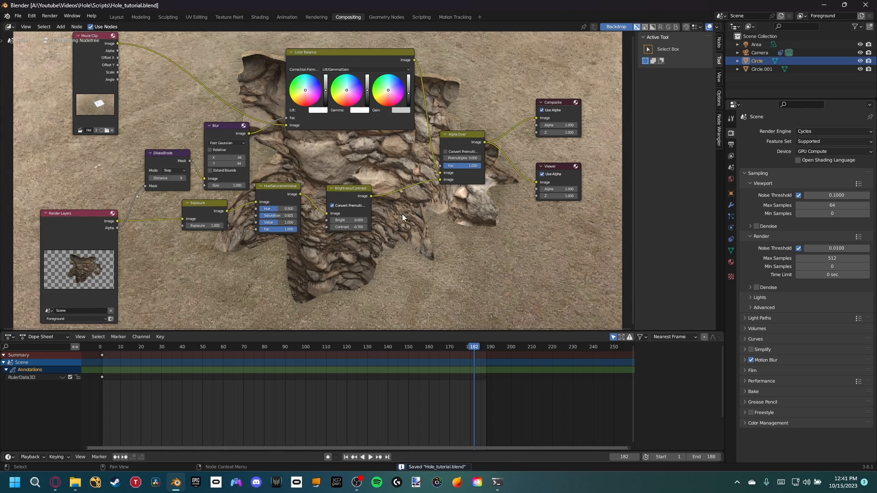
Step: In the Layout workspace, join the 3D viewport over the shader editor so that it fills both areas
{"action": "left_click", "coordinate": [117, 17]}
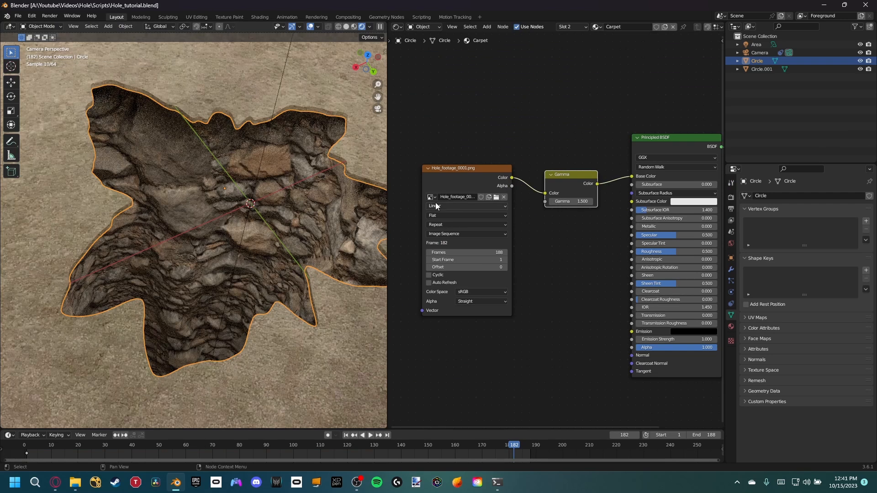
{"action": "right_click", "coordinate": [386, 209]}
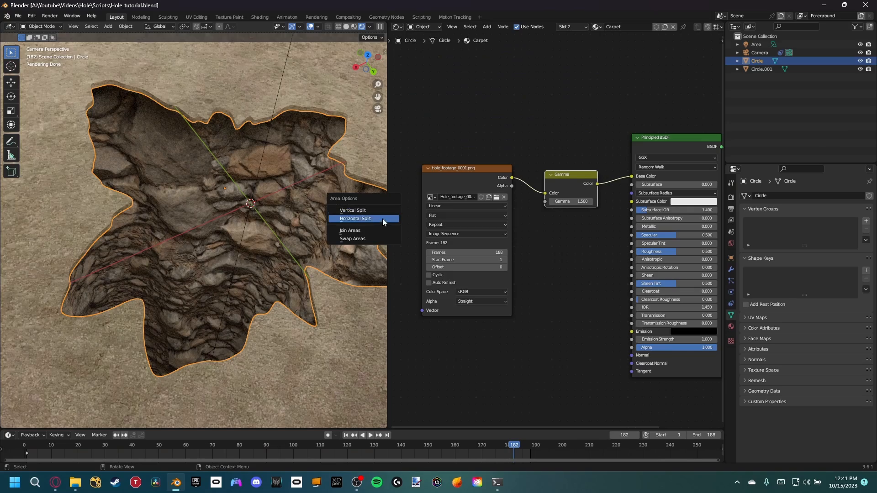
{"action": "left_click", "coordinate": [374, 226]}
{"action": "scroll", "coordinate": [588, 244], "scroll_direction": "down", "scroll_amount": 6}
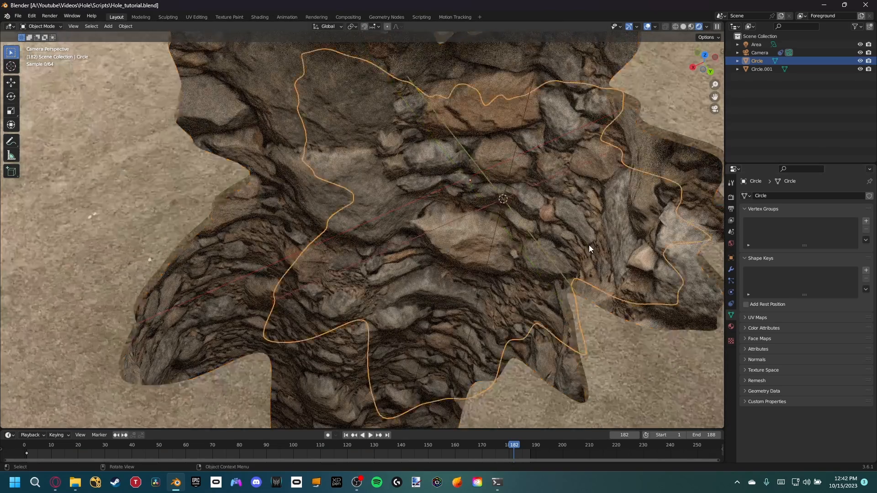
Step: Set the render's motion blur shutter to 0.6
{"action": "left_click", "coordinate": [731, 198]}
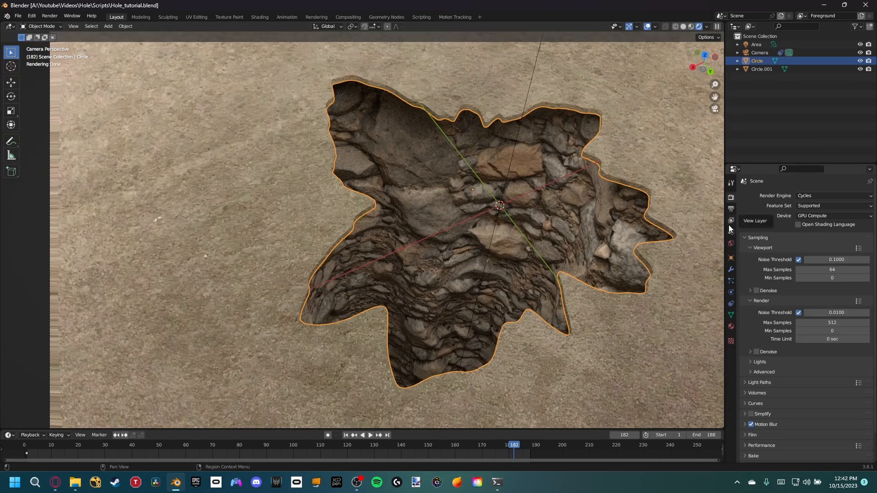
{"action": "scroll", "coordinate": [766, 322], "scroll_direction": "down", "scroll_amount": 2}
{"action": "left_click", "coordinate": [744, 394]}
{"action": "scroll", "coordinate": [749, 388], "scroll_direction": "down", "scroll_amount": 3}
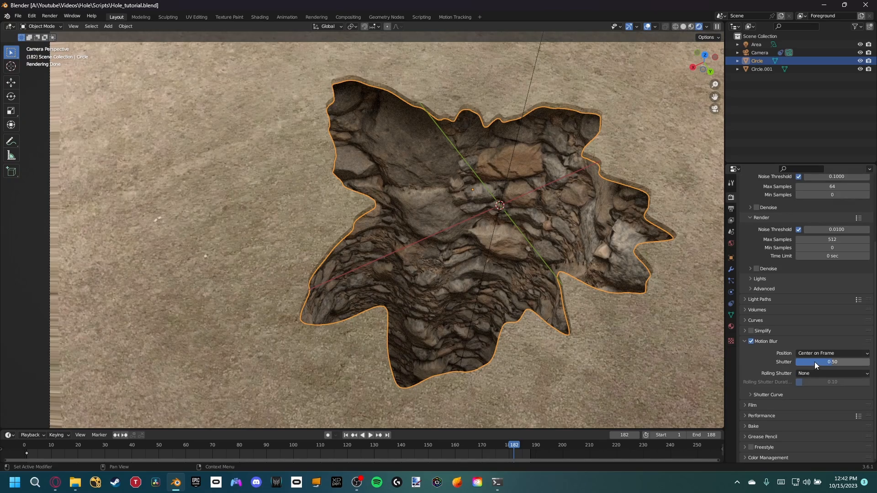
{"action": "middle_click_drag", "start_coordinate": [589, 359], "coordinate": [551, 365], "text": "shift"}
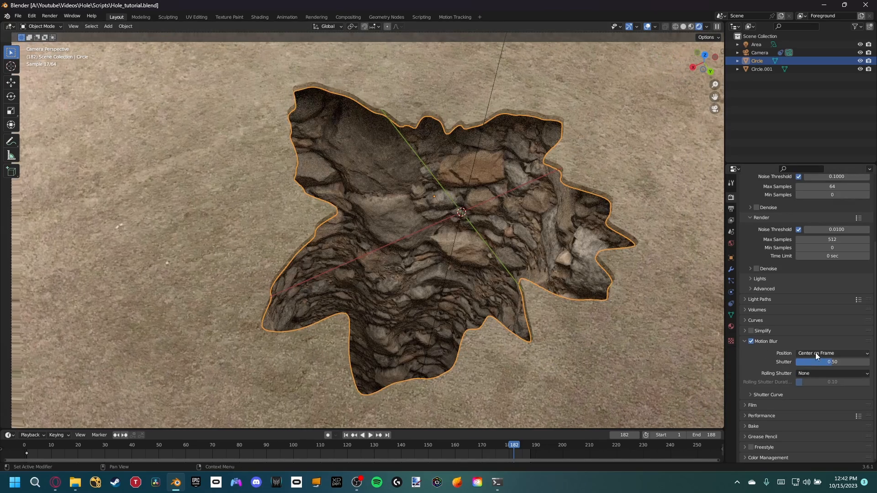
{"action": "left_click_drag", "start_coordinate": [828, 362], "coordinate": [837, 363]}
{"action": "left_click", "coordinate": [837, 362]}
{"action": "type", "text": "0.6"}
{"action": "key", "text": "Return"}
Step: Examine the rendered rock walls and edges of the hole up close in the camera view
{"action": "scroll", "coordinate": [518, 287], "scroll_direction": "up", "scroll_amount": 3}
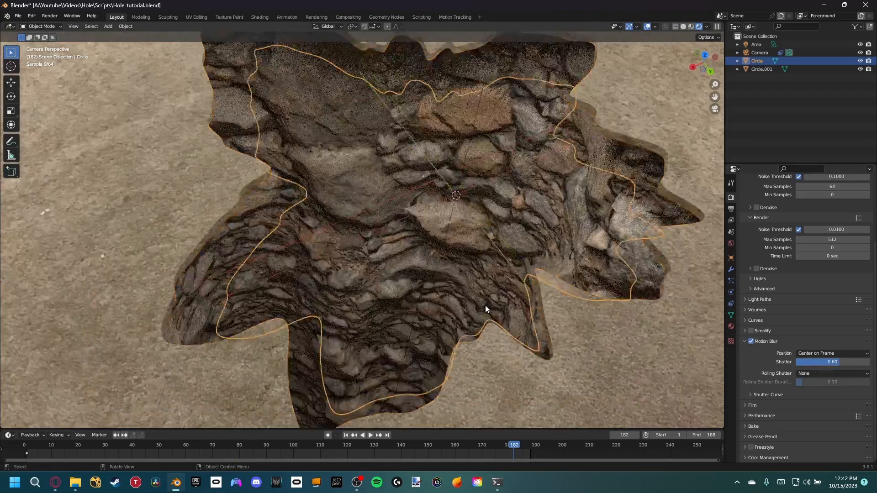
{"action": "scroll", "coordinate": [485, 305], "scroll_direction": "down", "scroll_amount": 1}
{"action": "scroll", "coordinate": [484, 311], "scroll_direction": "down", "scroll_amount": 1}
{"action": "scroll", "coordinate": [484, 311], "scroll_direction": "up", "scroll_amount": 1}
{"action": "mouse_move", "coordinate": [455, 323]}
{"action": "middle_mouse_down", "text": "shift"}
{"action": "mouse_move", "coordinate": [469, 312]}
{"action": "mouse_move", "coordinate": [449, 321]}
{"action": "middle_mouse_up", "text": "shift"}
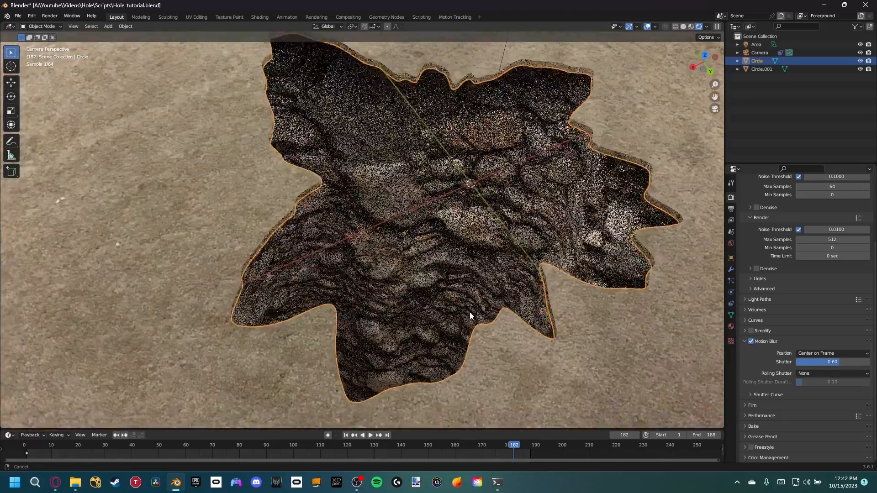
{"action": "scroll", "coordinate": [323, 267], "scroll_direction": "up", "scroll_amount": 3}
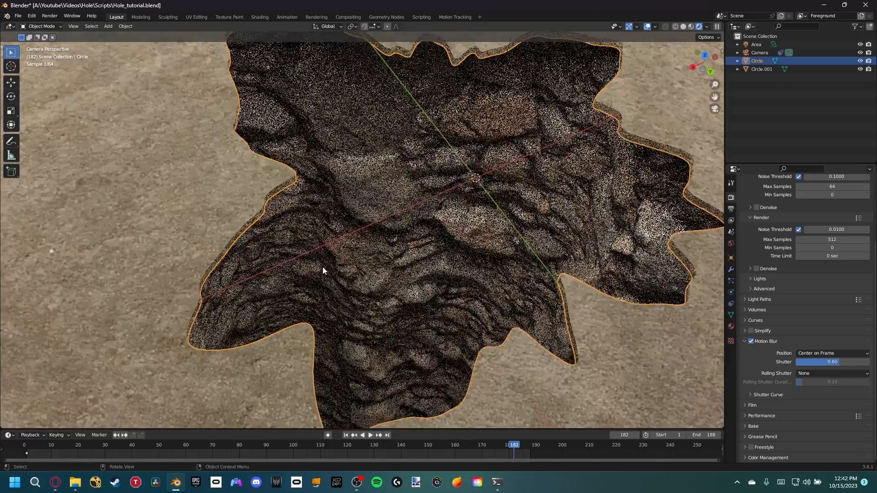
{"action": "middle_click_drag", "start_coordinate": [393, 311], "coordinate": [401, 264], "text": "shift"}
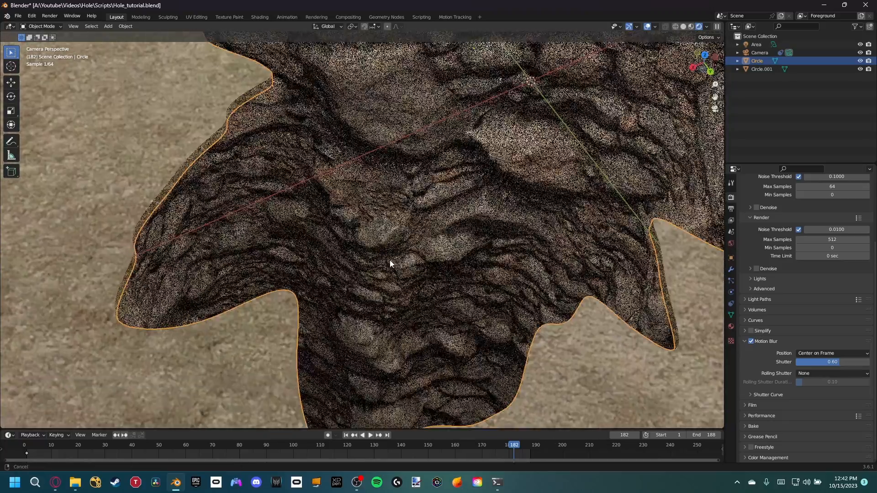
{"action": "scroll", "coordinate": [390, 261], "scroll_direction": "down", "scroll_amount": 1}
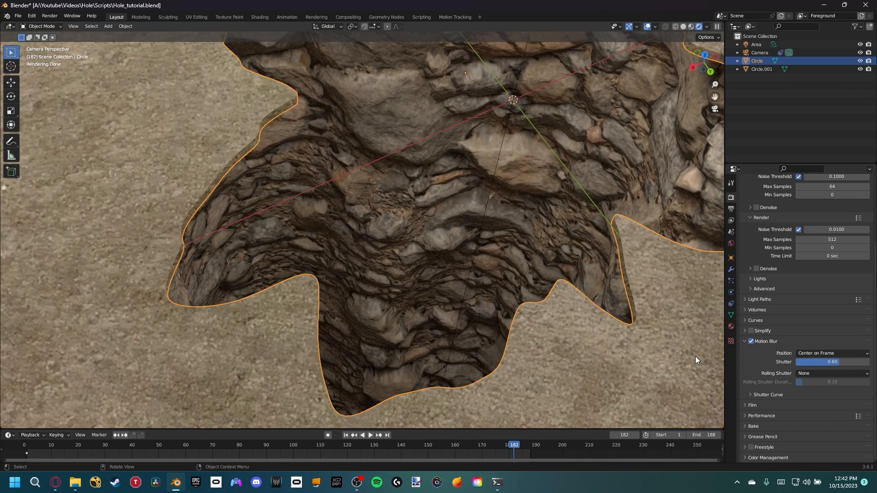
Step: Set all light path max bounces to 3 and disable reflective and refractive caustics
{"action": "left_click", "coordinate": [749, 300]}
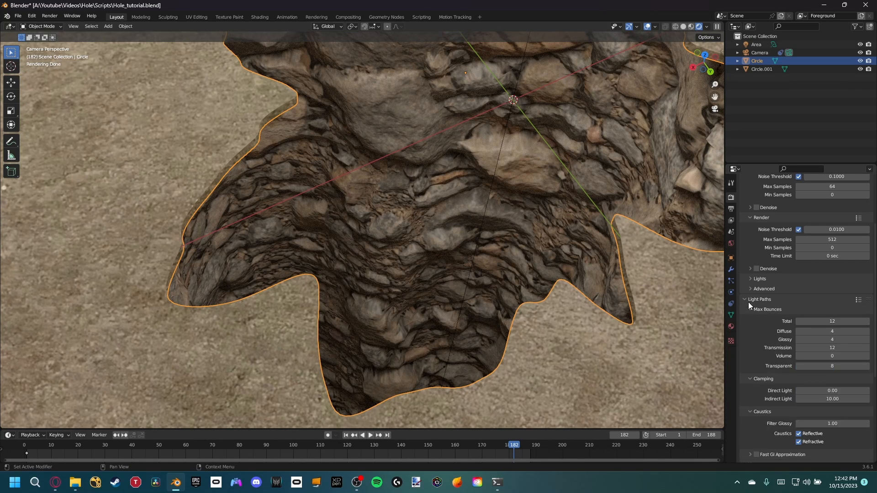
{"action": "scroll", "coordinate": [749, 300], "scroll_direction": "down", "scroll_amount": 3}
{"action": "left_click_drag", "start_coordinate": [832, 266], "coordinate": [831, 311]}
{"action": "type", "text": "3"}
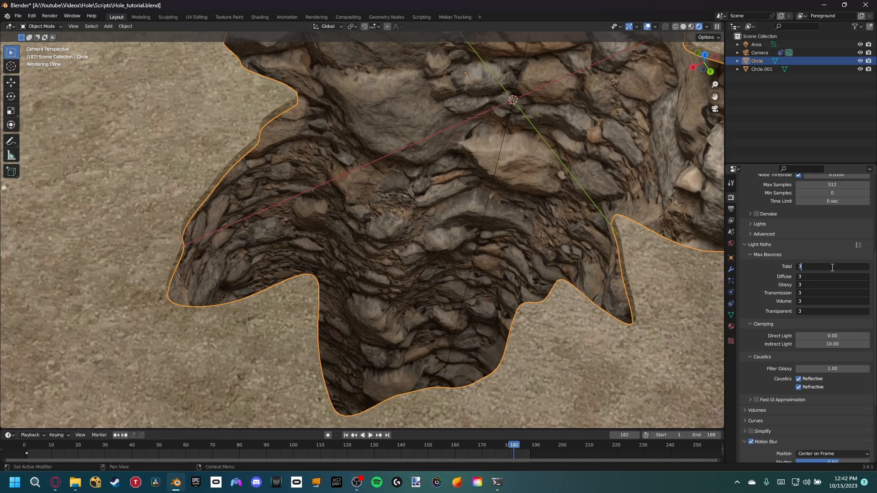
{"action": "key", "text": "Return"}
{"action": "left_click_drag", "start_coordinate": [807, 379], "coordinate": [799, 387]}
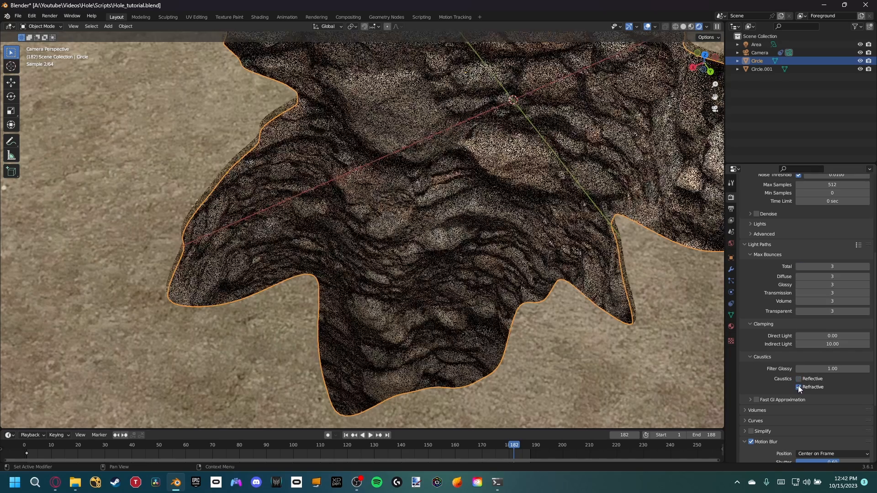
Step: Enable Fast GI Approximation and set both its viewport and render bounces to 2
{"action": "scroll", "coordinate": [790, 378], "scroll_direction": "down", "scroll_amount": 2}
{"action": "left_click", "coordinate": [756, 363]}
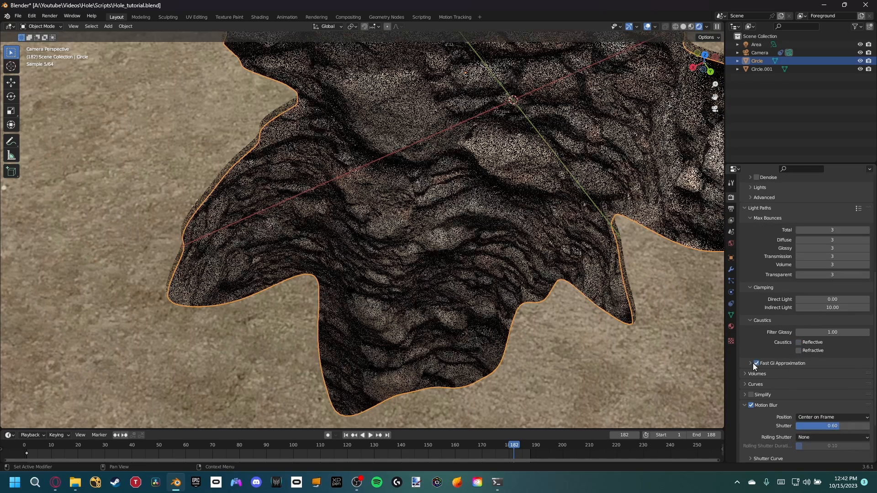
{"action": "left_click", "coordinate": [750, 363]}
{"action": "scroll", "coordinate": [756, 356], "scroll_direction": "down", "scroll_amount": 4}
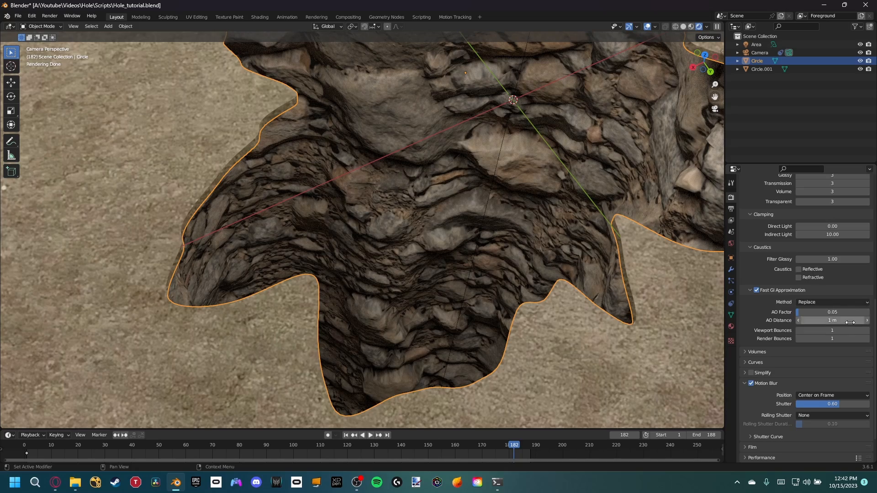
{"action": "left_click", "coordinate": [867, 330]}
{"action": "left_click", "coordinate": [868, 339]}
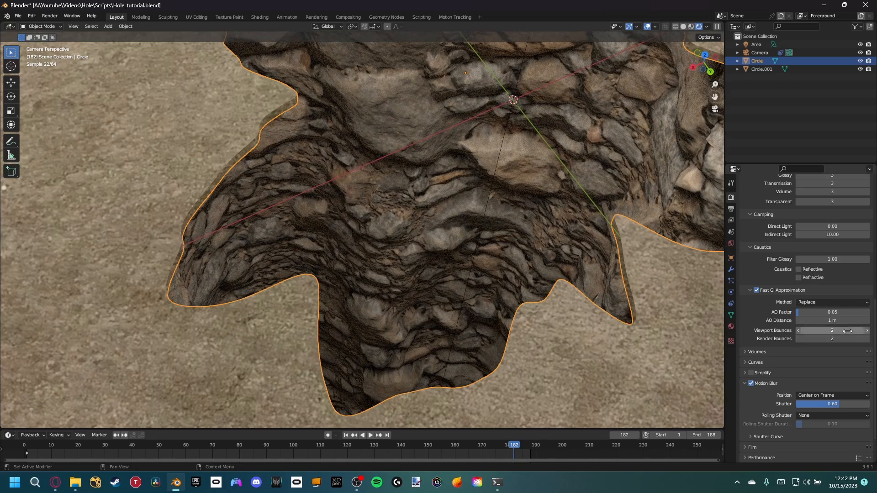
{"action": "middle_click_drag", "start_coordinate": [561, 267], "coordinate": [506, 295], "text": "shift"}
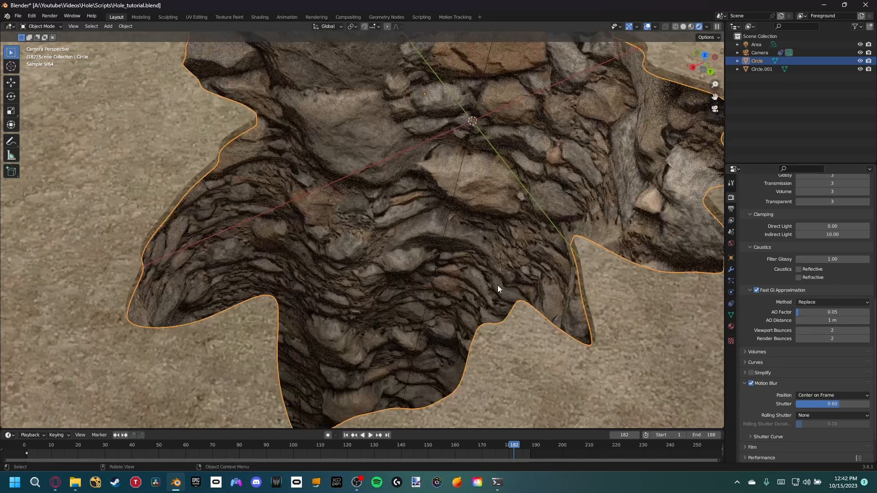
Step: Enable the Transparent option in the render's Film settings
{"action": "scroll", "coordinate": [766, 320], "scroll_direction": "down", "scroll_amount": 2}
{"action": "scroll", "coordinate": [770, 329], "scroll_direction": "down", "scroll_amount": 1}
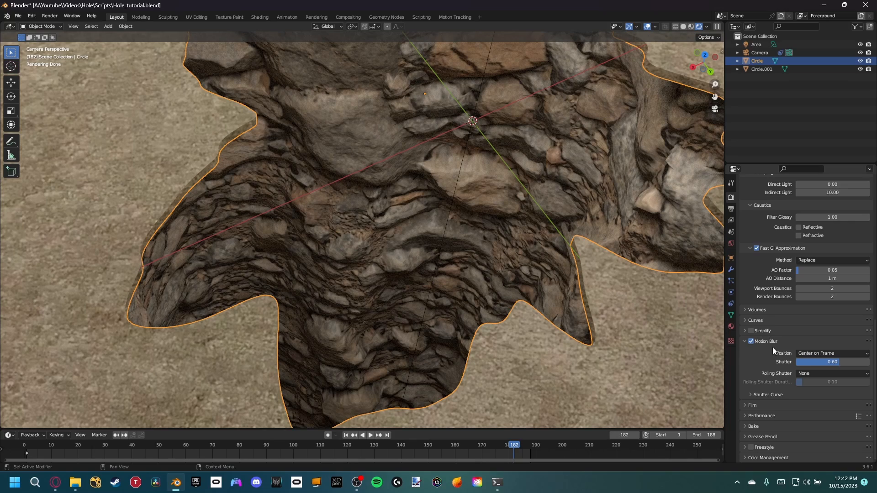
{"action": "left_click", "coordinate": [745, 405]}
{"action": "scroll", "coordinate": [753, 392], "scroll_direction": "down", "scroll_amount": 4}
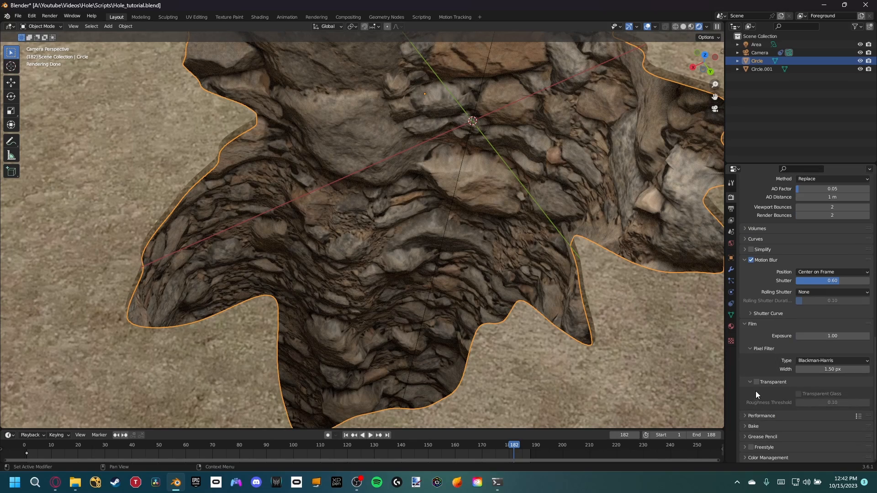
{"action": "left_click", "coordinate": [756, 381]}
{"action": "left_click", "coordinate": [746, 323]}
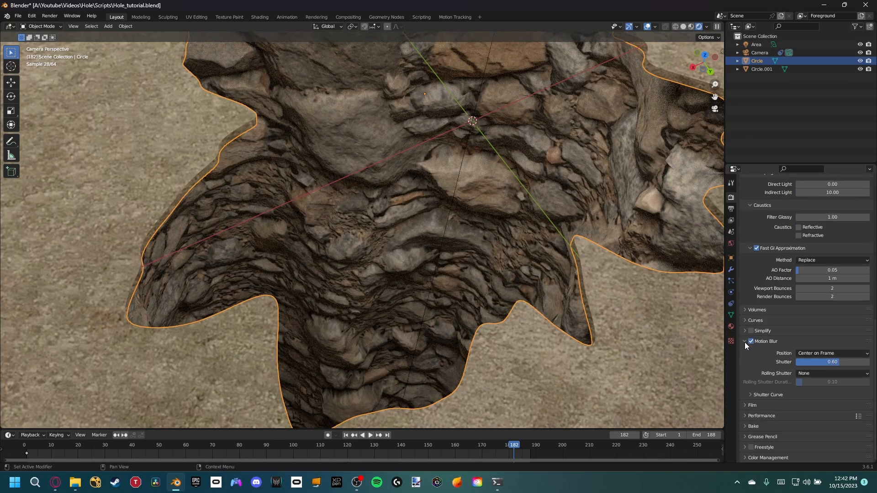
Step: Add a Plain Axes empty at the 3D cursor in the middle of the hole
{"action": "scroll", "coordinate": [571, 292], "scroll_direction": "up", "scroll_amount": 1}
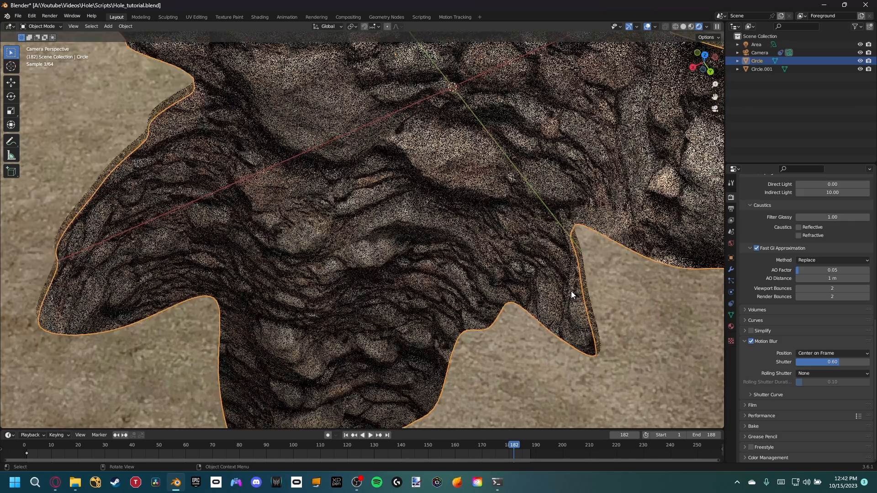
{"action": "scroll", "coordinate": [569, 291], "scroll_direction": "down", "scroll_amount": 2}
{"action": "scroll", "coordinate": [568, 290], "scroll_direction": "down", "scroll_amount": 2}
{"action": "middle_click_drag", "start_coordinate": [539, 248], "coordinate": [523, 262], "text": "shift"}
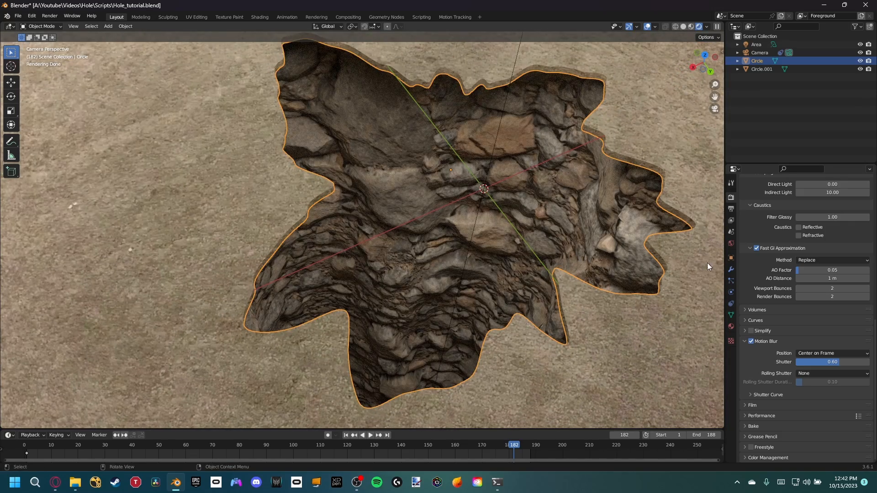
{"action": "key", "text": "shift+a"}
{"action": "mouse_move", "coordinate": [354, 195]}
{"action": "mouse_move", "coordinate": [350, 276]}
{"action": "left_click", "coordinate": [423, 275]}
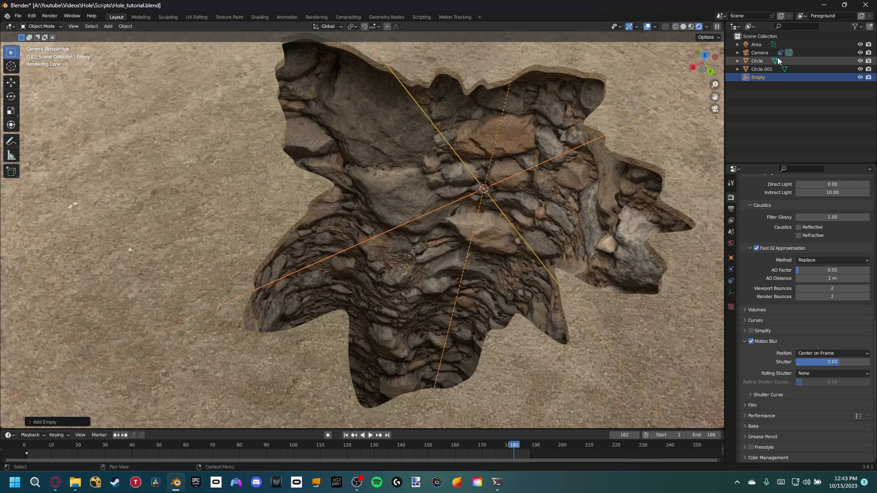
Step: Enable depth of field on the camera and use the Empty as its focus object
{"action": "left_click", "coordinate": [760, 53]}
{"action": "left_click", "coordinate": [730, 293]}
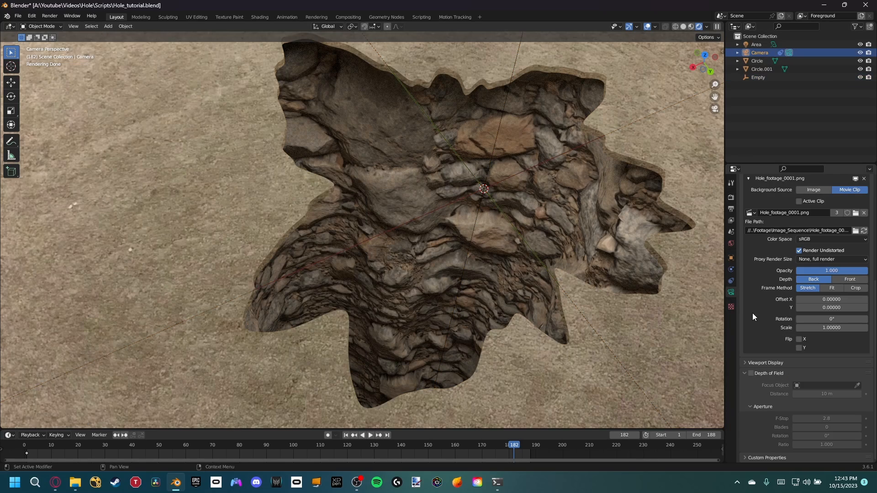
{"action": "left_click", "coordinate": [751, 373]}
{"action": "left_click", "coordinate": [857, 385]}
{"action": "left_click", "coordinate": [758, 77]}
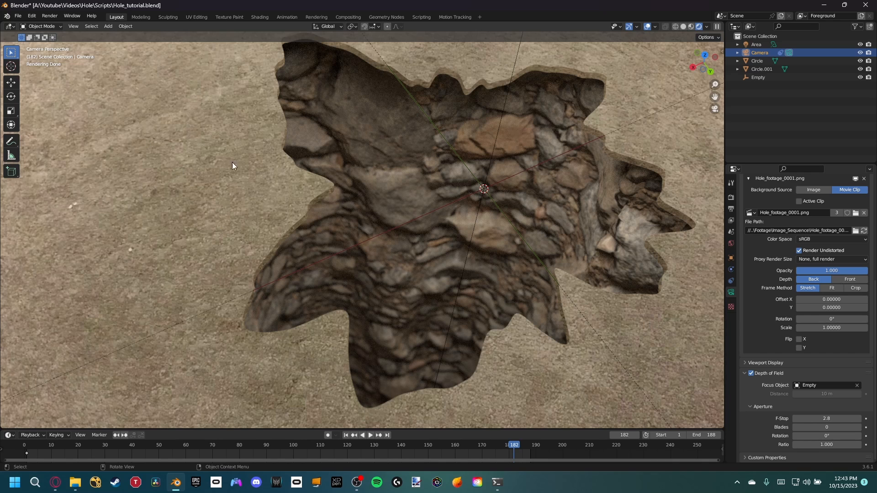
Step: Set the camera's depth of field F-Stop to 5.6
{"action": "left_click", "coordinate": [832, 418]}
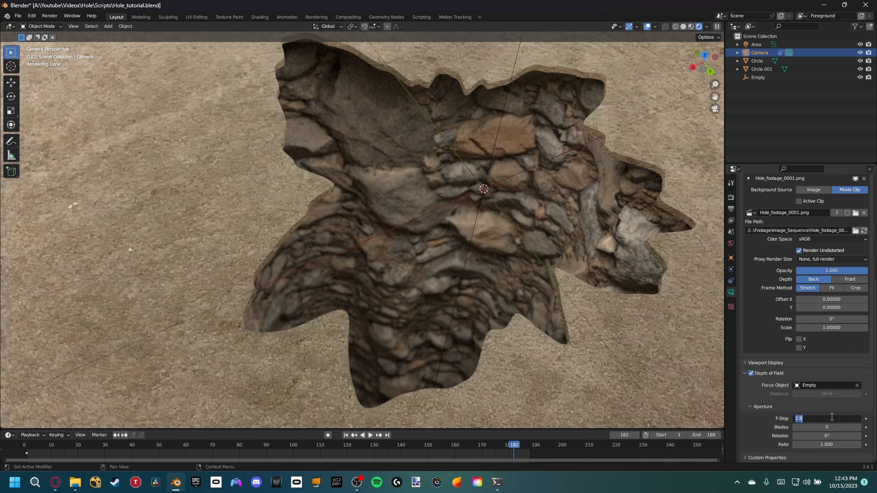
{"action": "type", "text": "5.6"}
{"action": "key", "text": "Return"}
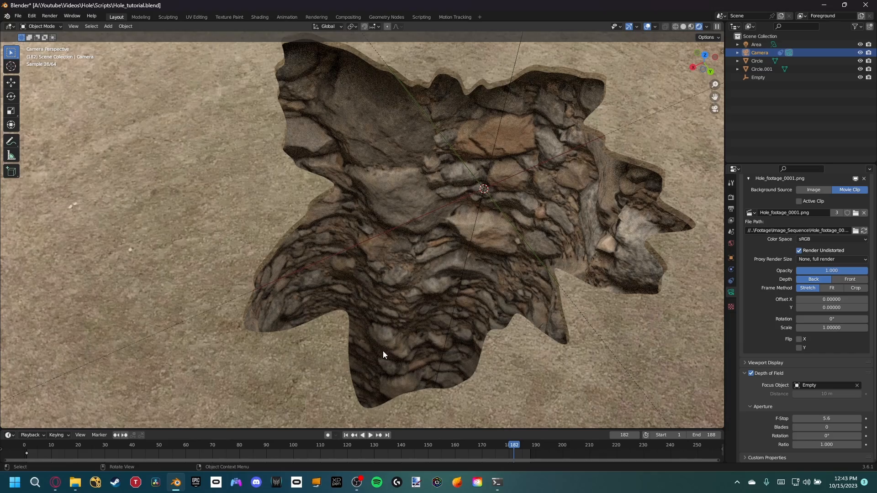
Step: Move to frame 117 and set the camera's F-Stop to 8
{"action": "left_click_drag", "start_coordinate": [306, 451], "coordinate": [338, 454]}
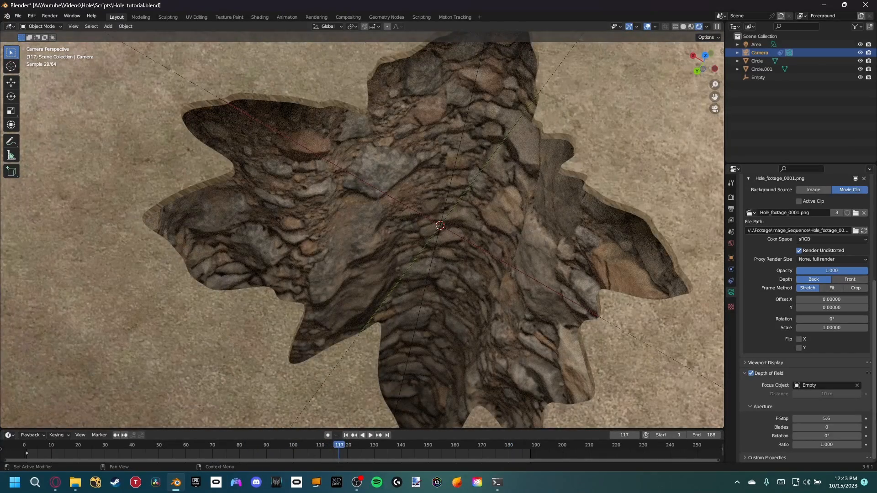
{"action": "left_click", "coordinate": [831, 419]}
{"action": "type", "text": "8"}
{"action": "key", "text": "Return"}
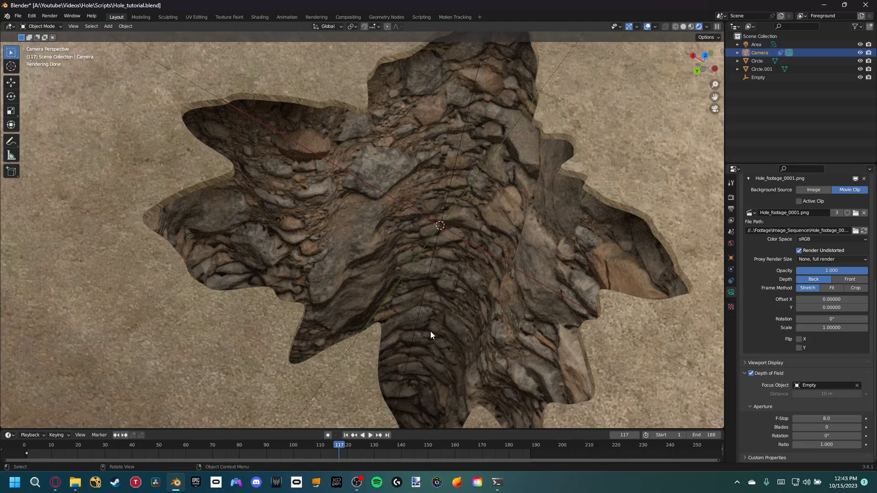
Step: Toggle the camera's depth of field off and on to compare the sharpness of the hole's deep rocks
{"action": "scroll", "coordinate": [430, 331], "scroll_direction": "down", "scroll_amount": 1}
{"action": "scroll", "coordinate": [441, 347], "scroll_direction": "up", "scroll_amount": 3}
{"action": "middle_click_drag", "start_coordinate": [427, 345], "coordinate": [402, 297], "text": "shift"}
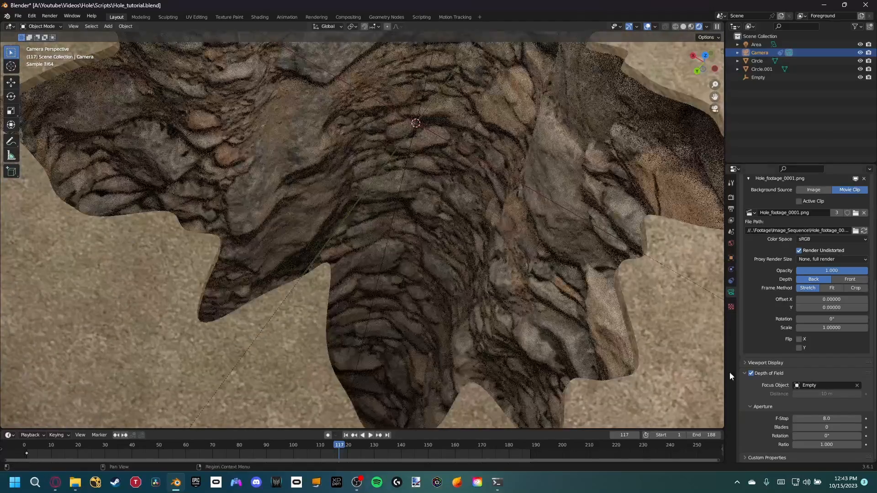
{"action": "left_click", "coordinate": [751, 373]}
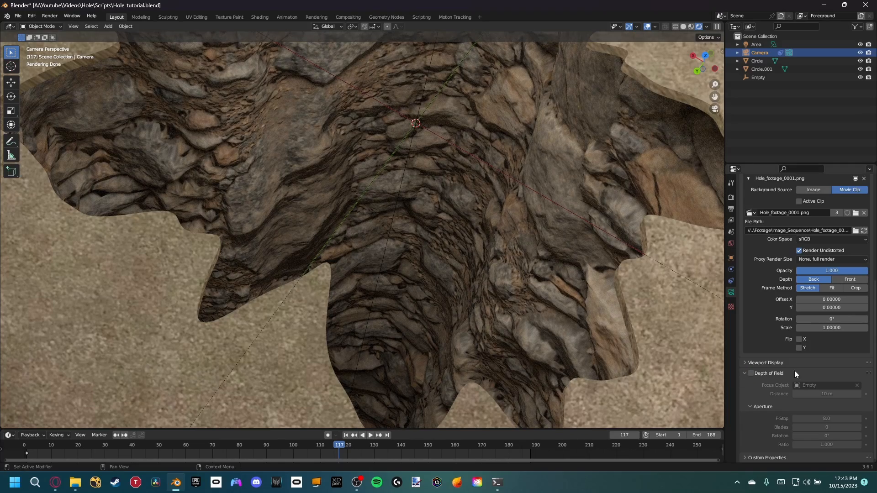
{"action": "left_click", "coordinate": [751, 373]}
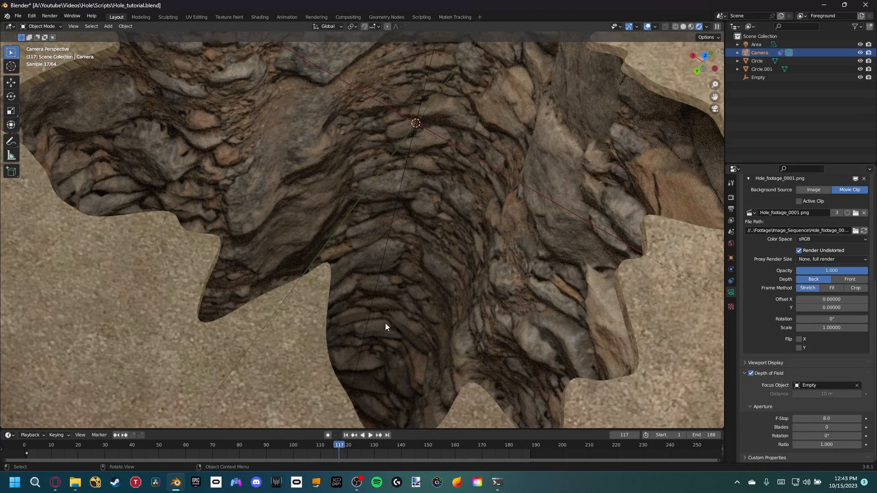
{"action": "scroll", "coordinate": [393, 338], "scroll_direction": "down", "scroll_amount": 1}
{"action": "scroll", "coordinate": [392, 299], "scroll_direction": "down", "scroll_amount": 2}
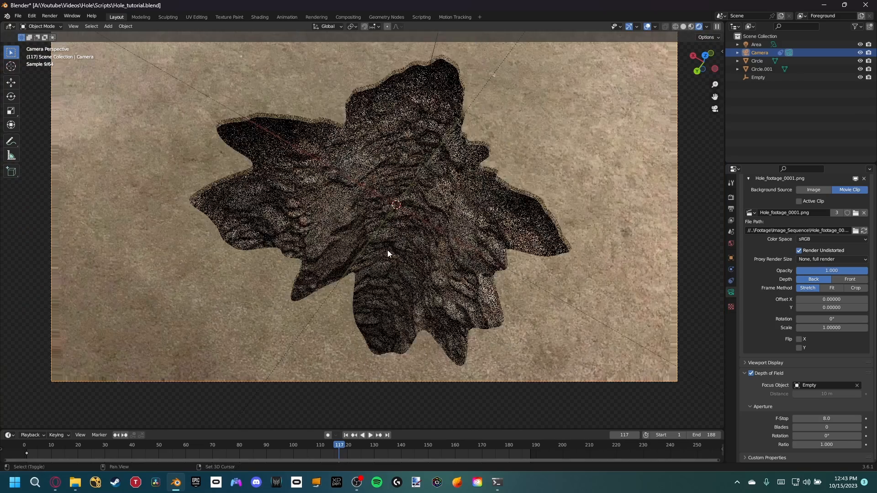
Step: Save the file and return the timeline to frame 1
{"action": "key", "text": "ctrl+s"}
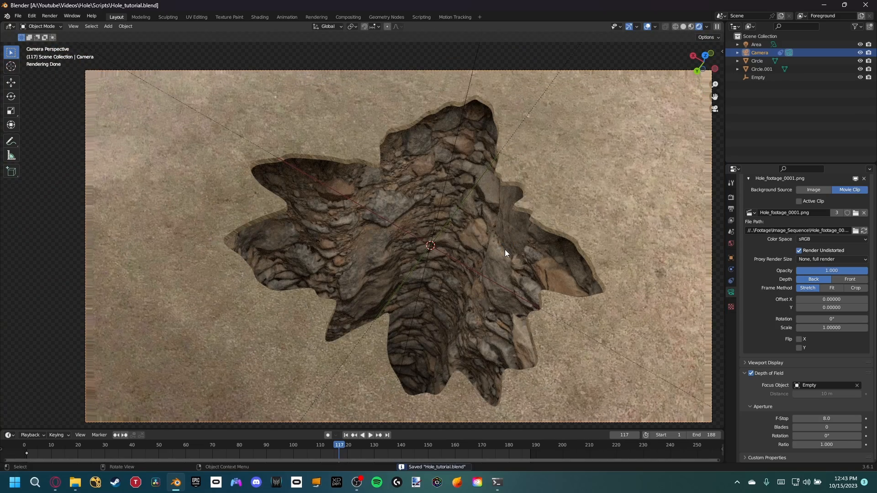
{"action": "left_click", "coordinate": [28, 448]}
{"action": "scroll", "coordinate": [344, 273], "scroll_direction": "up", "scroll_amount": 1}
{"action": "middle_click_drag", "start_coordinate": [387, 221], "coordinate": [454, 275], "text": "shift"}
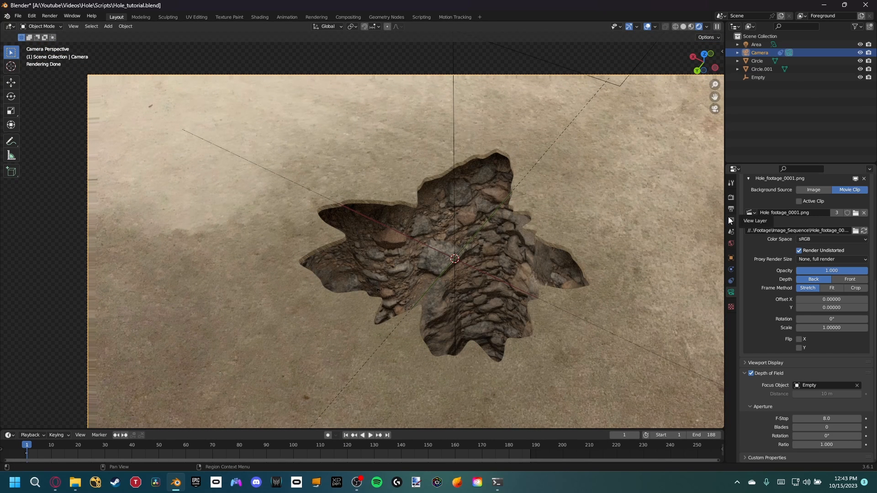
Step: Set the scene's render output file format to FFmpeg Video
{"action": "left_click", "coordinate": [731, 210]}
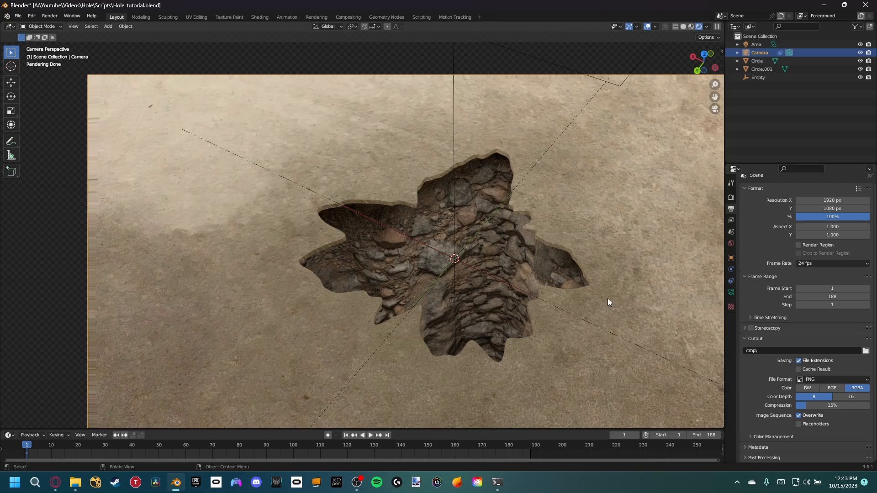
{"action": "scroll", "coordinate": [612, 298], "scroll_direction": "up", "scroll_amount": 1}
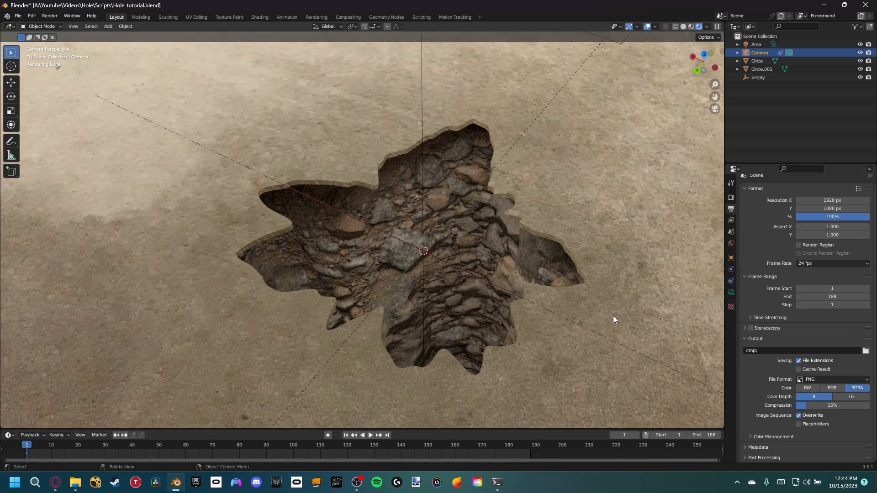
{"action": "scroll", "coordinate": [587, 320], "scroll_direction": "up", "scroll_amount": 3}
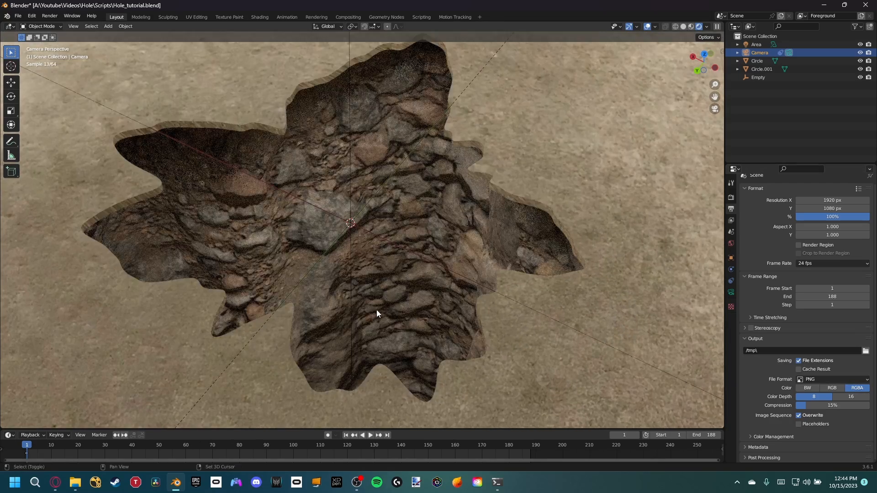
{"action": "middle_click_drag", "start_coordinate": [377, 314], "coordinate": [398, 313], "text": "shift"}
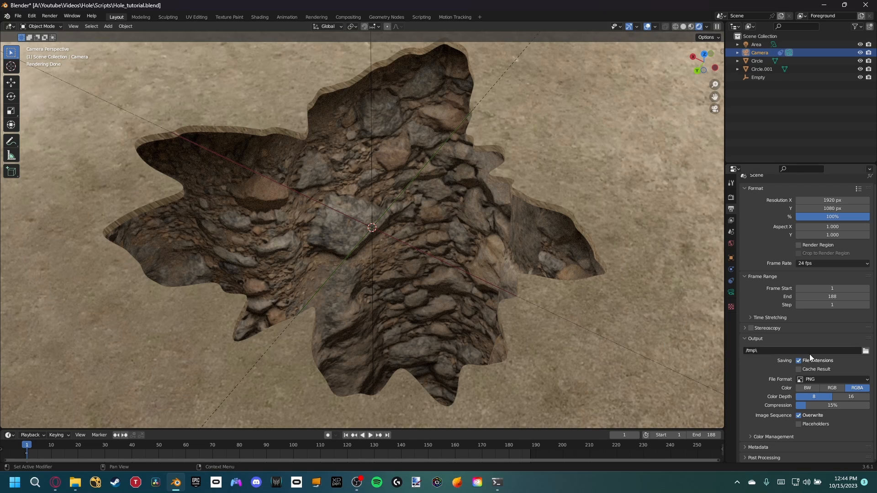
{"action": "left_click", "coordinate": [807, 379]}
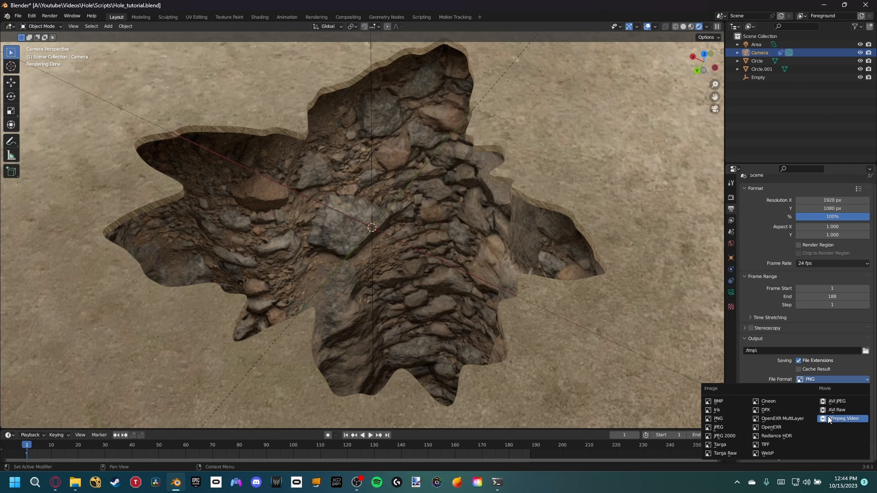
{"action": "left_click", "coordinate": [860, 419]}
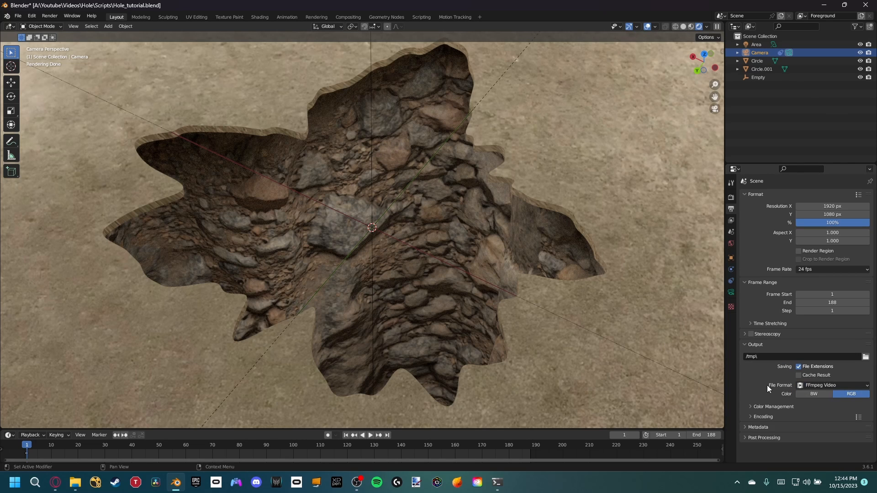
Step: Try MPEG-4 as the video encoding container, and change it to QuickTime
{"action": "left_click", "coordinate": [753, 418]}
{"action": "scroll", "coordinate": [758, 407], "scroll_direction": "down", "scroll_amount": 5}
{"action": "left_click", "coordinate": [838, 334]}
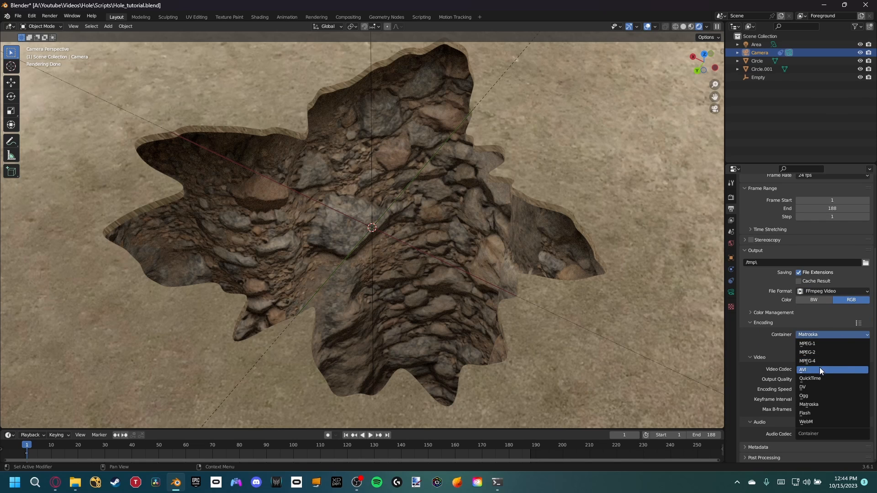
{"action": "left_click", "coordinate": [822, 361]}
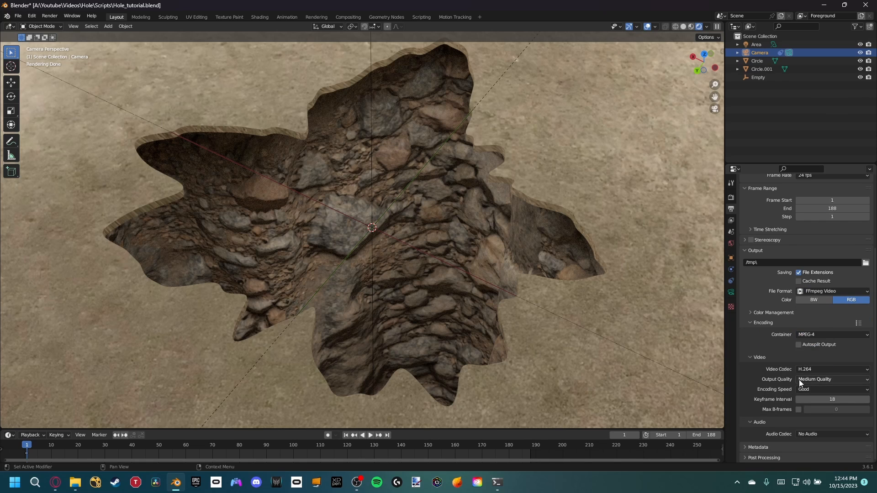
{"action": "left_click", "coordinate": [814, 335]}
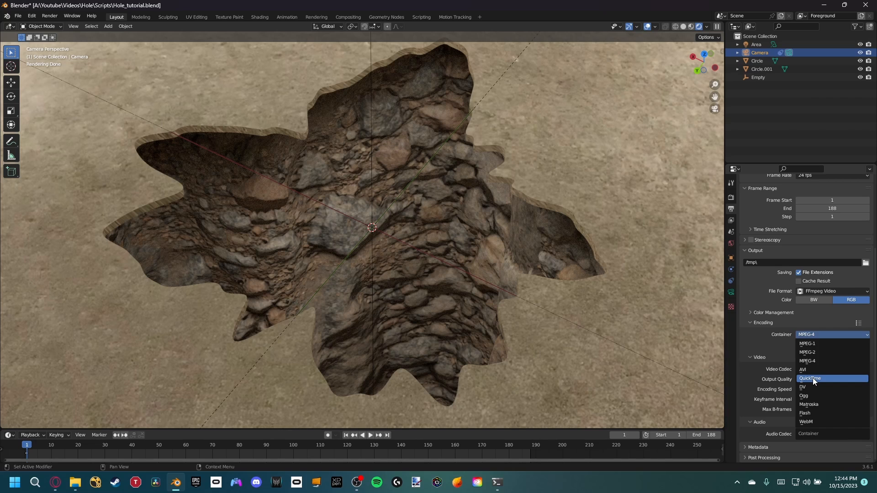
{"action": "left_click", "coordinate": [812, 377]}
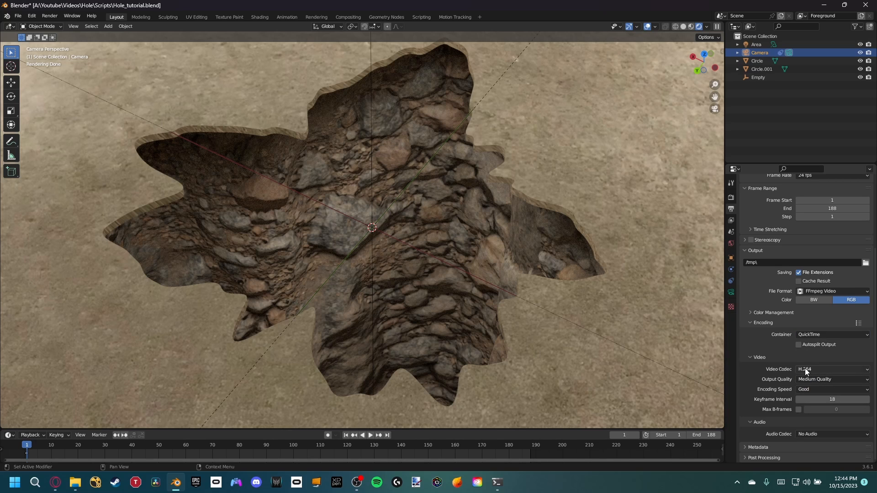
Step: Set the video's output quality to High Quality and render the animation
{"action": "left_click", "coordinate": [814, 379]}
{"action": "left_click", "coordinate": [808, 413]}
{"action": "left_click", "coordinate": [59, 16]}
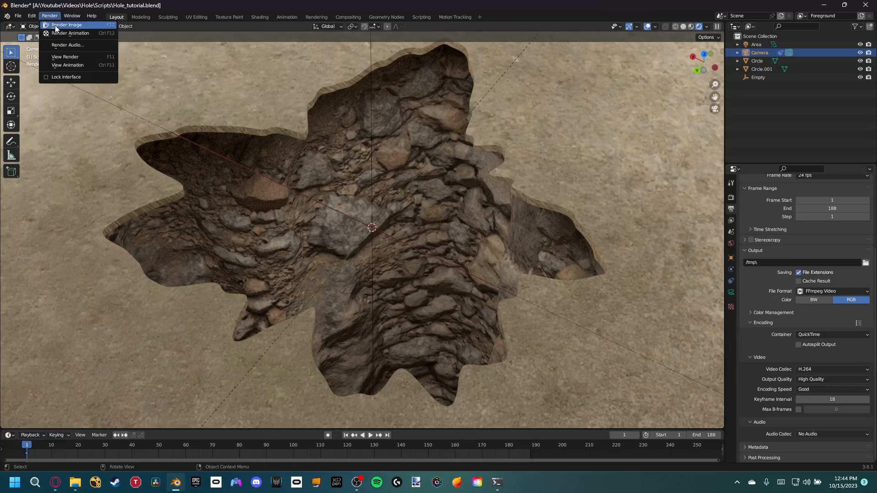
{"action": "left_click", "coordinate": [54, 34]}
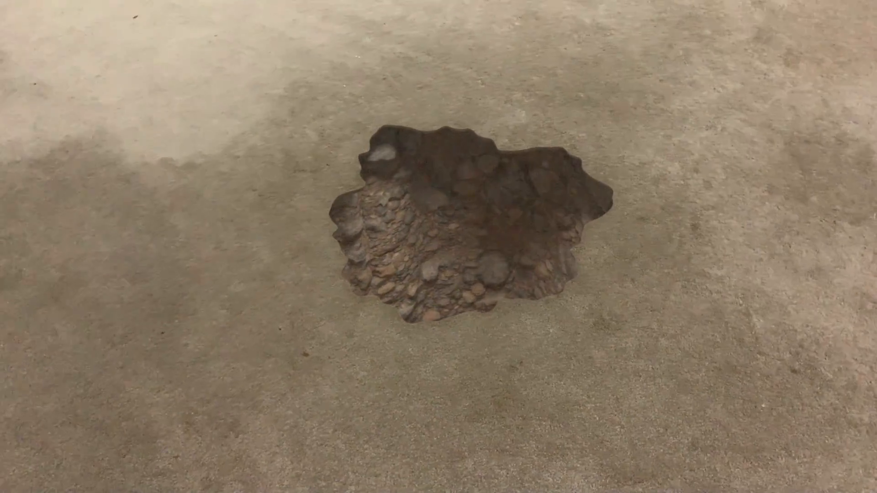